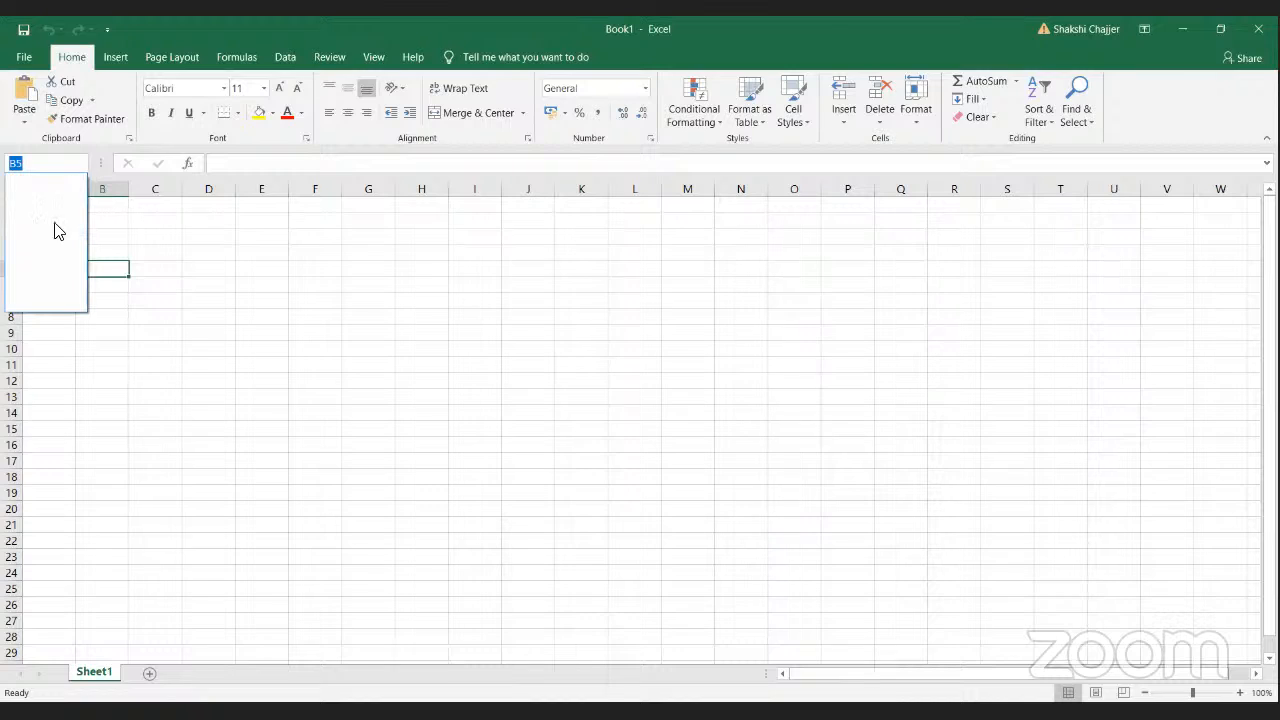
# Step: Jump directly to cell S26 by entering its cell reference
pyautogui.click(52, 167)
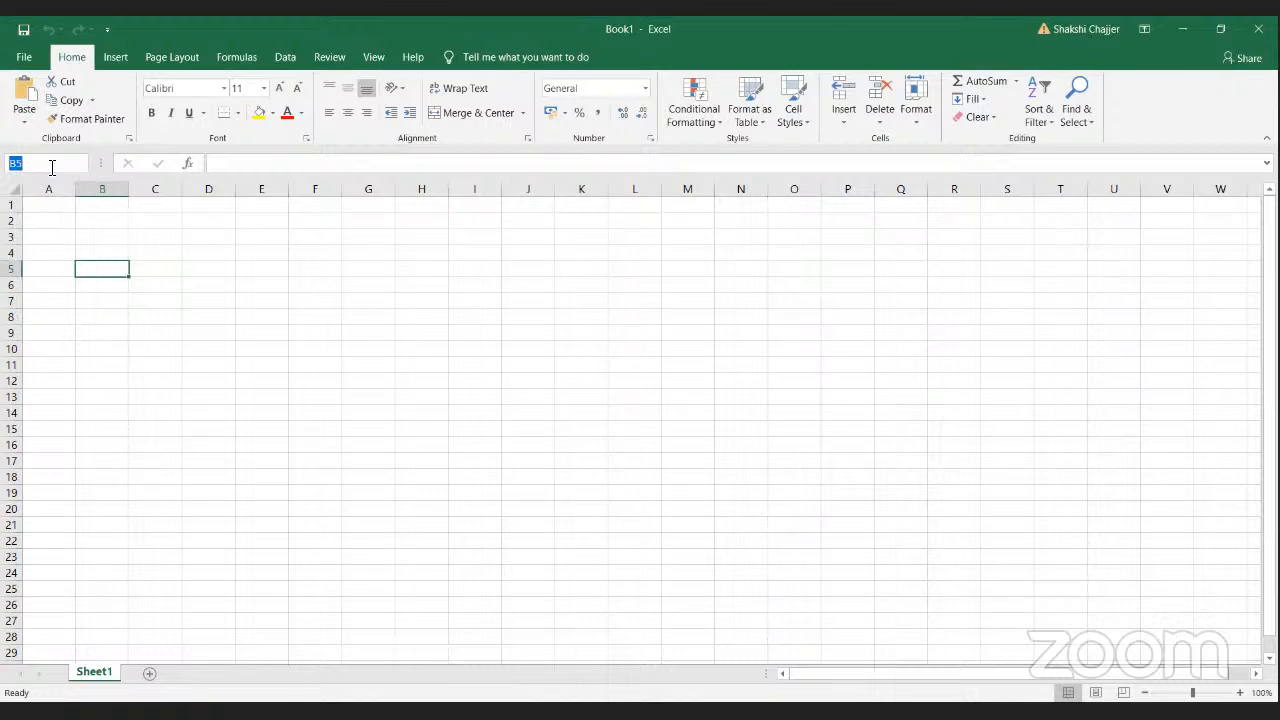
pyautogui.press('BackSpace')
pyautogui.write('n')
pyautogui.press('BackSpace')
pyautogui.write('s26')
pyautogui.press('Return')
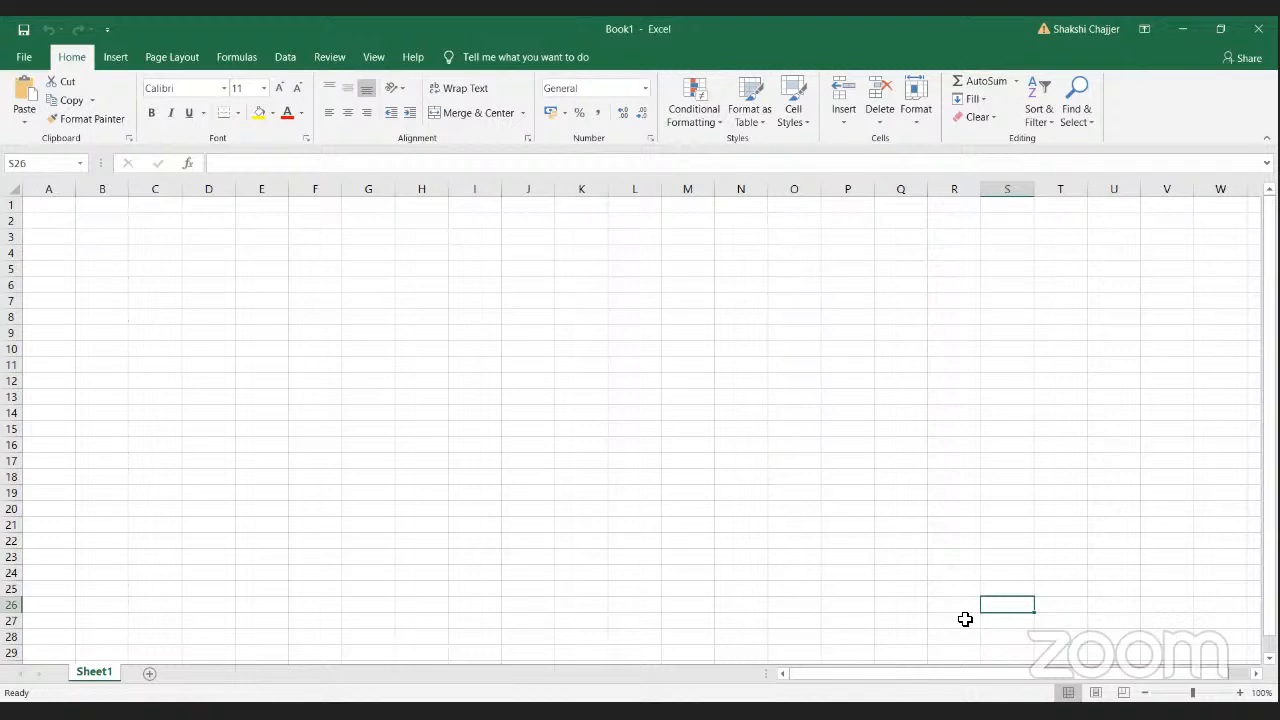
# Step: Jump directly to cell P29 by entering its cell reference
pyautogui.moveTo(389, 380); pyautogui.dragTo(79, 186)
pyautogui.click(347, 477)
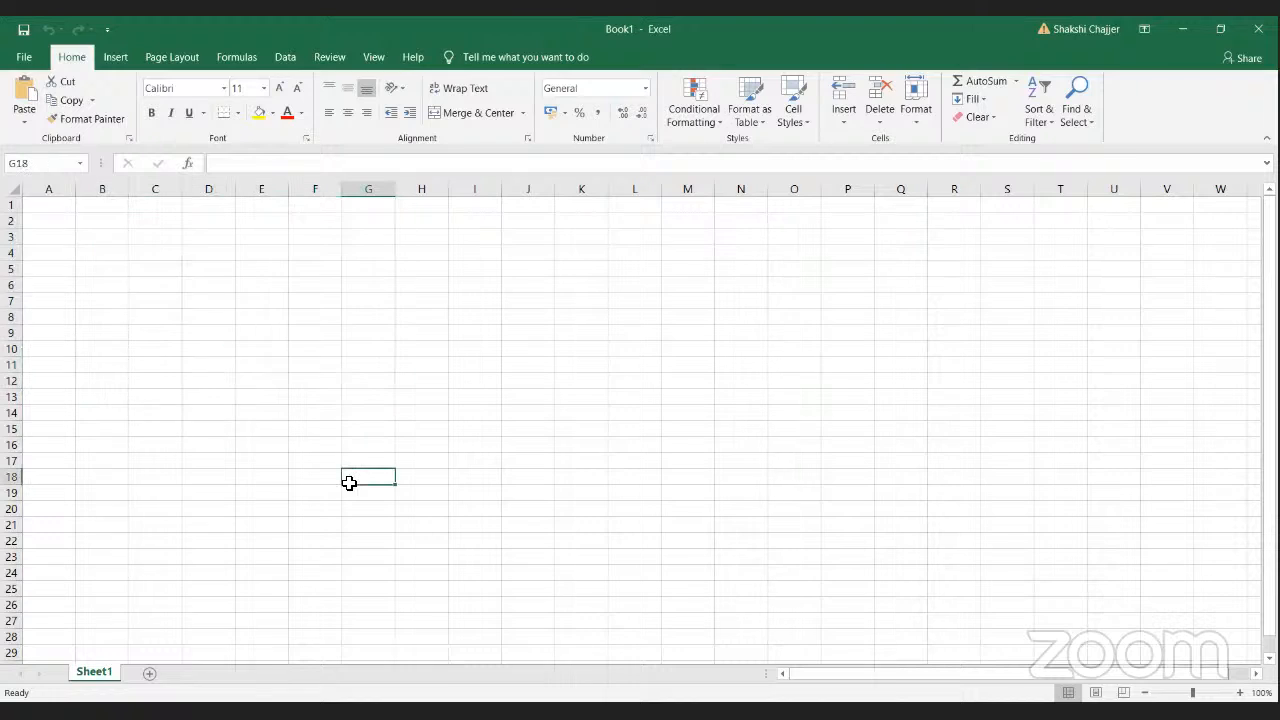
pyautogui.click(48, 167)
pyautogui.write('p29')
pyautogui.press('Return')
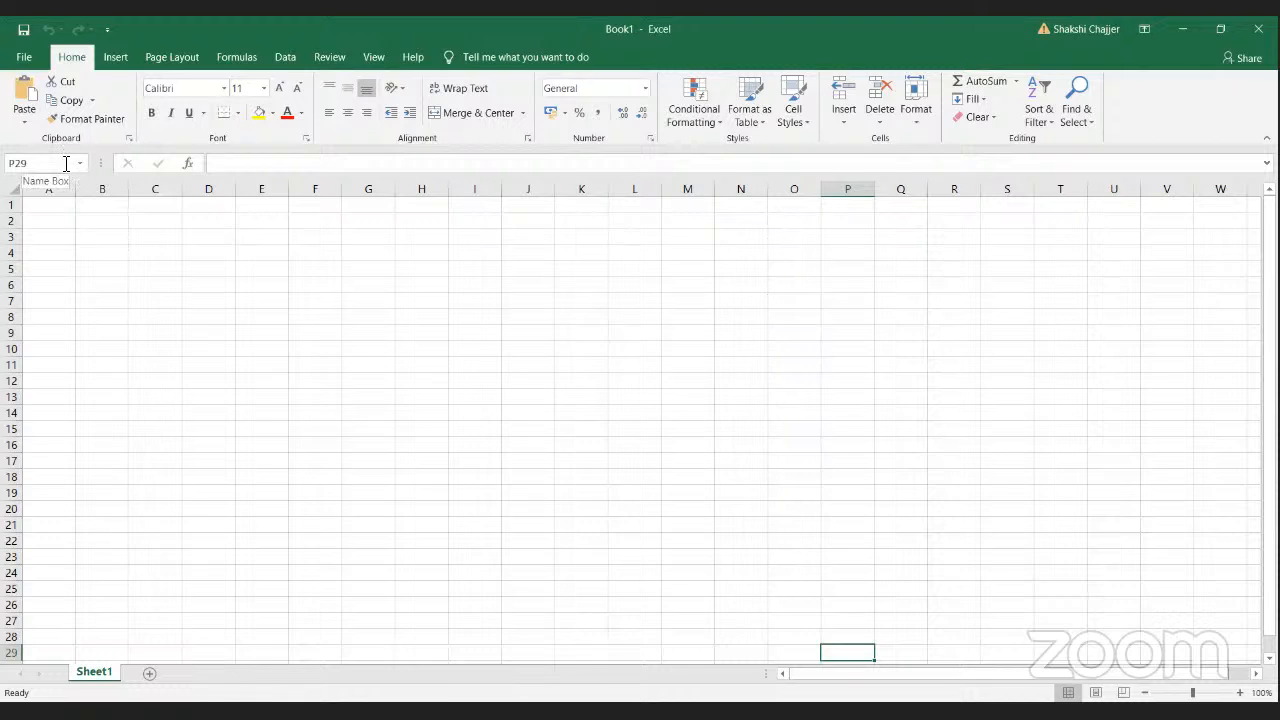
# Step: Enter 54, 65, 45, 465, 4, 65, 5, 4, 4, 2, 54, 454, 54, 65, 54, 24, 87 and 48 down column A from A1
pyautogui.click(33, 208)
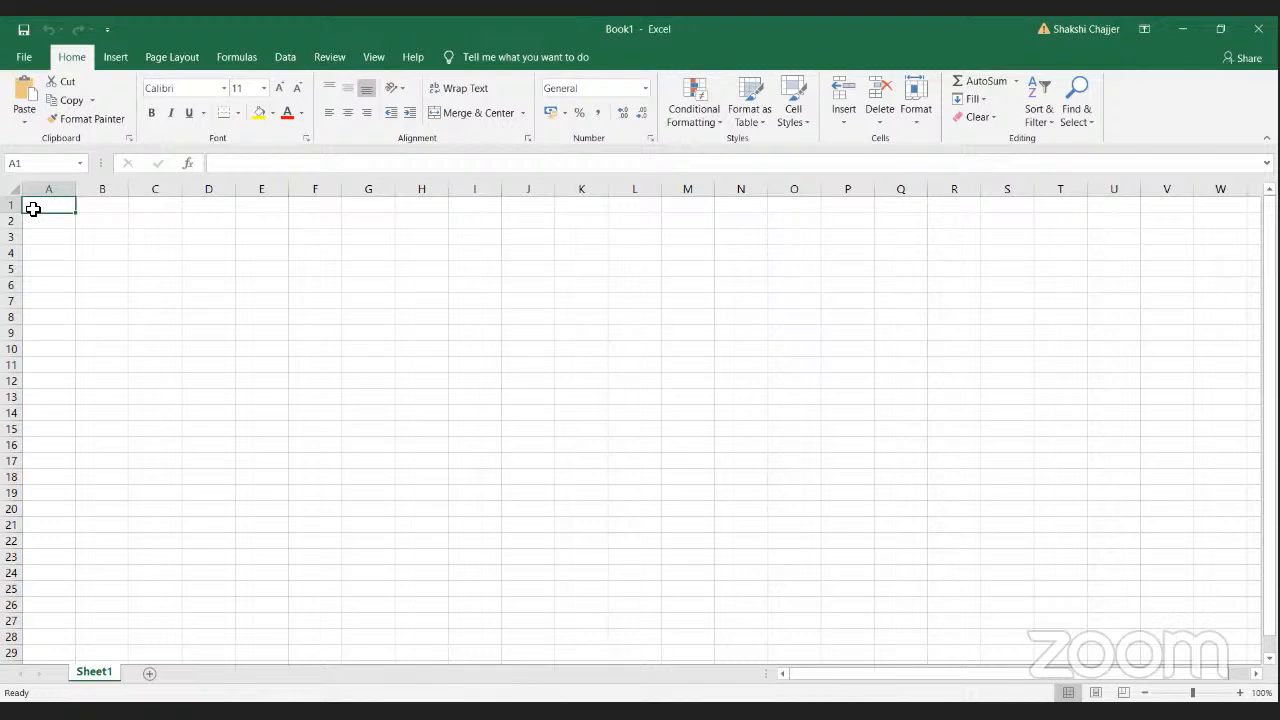
pyautogui.write('54')
pyautogui.press('Return')
pyautogui.write('65')
pyautogui.press('Return')
pyautogui.write('45')
pyautogui.press('Return')
pyautogui.write('465')
pyautogui.press('Return')
pyautogui.write('4 65 5 4 4 2')
pyautogui.press('Return')
pyautogui.write('54')
pyautogui.press('Return')
pyautogui.write('454')
pyautogui.press('Return')
pyautogui.write('54 65')
pyautogui.press('Return')
pyautogui.write('24')
pyautogui.press('Return')
pyautogui.write('87')
pyautogui.press('Return')
pyautogui.write('48')
pyautogui.press('Up')
pyautogui.press('Up')
pyautogui.press('Up')
pyautogui.write('54')
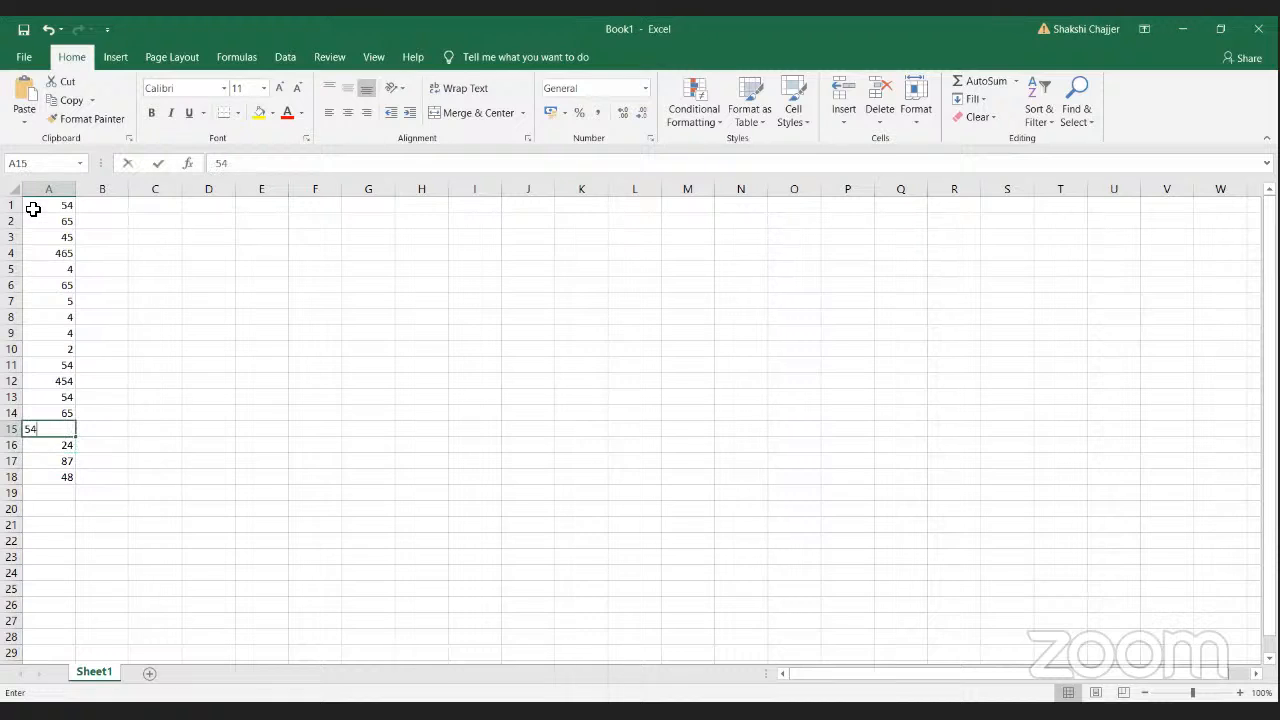
pyautogui.press('Return')
# Step: Set cells A18 through A22 to 7, 96, 7, 4 and 5
pyautogui.press('Return')
pyautogui.press('Return')
pyautogui.write('7')
pyautogui.press('Return')
pyautogui.press('Return')
pyautogui.write('7')
pyautogui.press('Return')
pyautogui.write('4')
pyautogui.press('Return')
pyautogui.write('5')
pyautogui.press('Up')
pyautogui.press('Up')
pyautogui.press('Up')
pyautogui.write('9687')
pyautogui.press('BackSpace')
pyautogui.press('BackSpace')
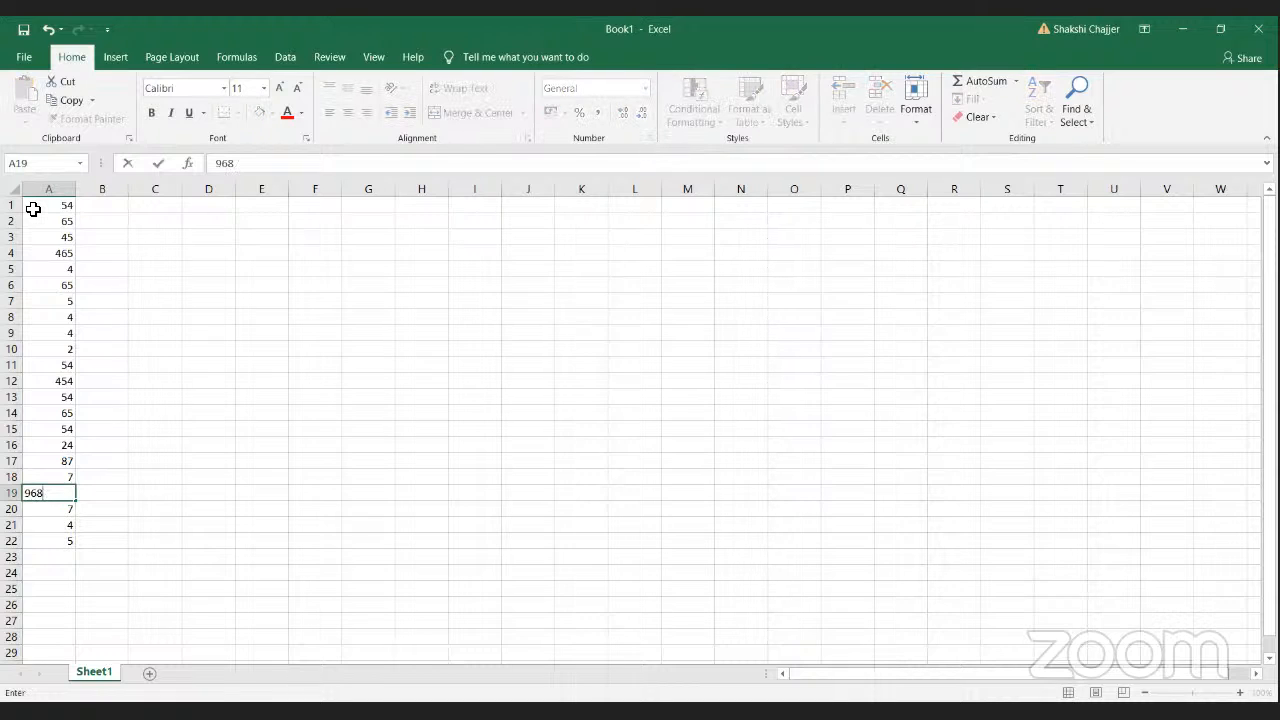
pyautogui.click(167, 210)
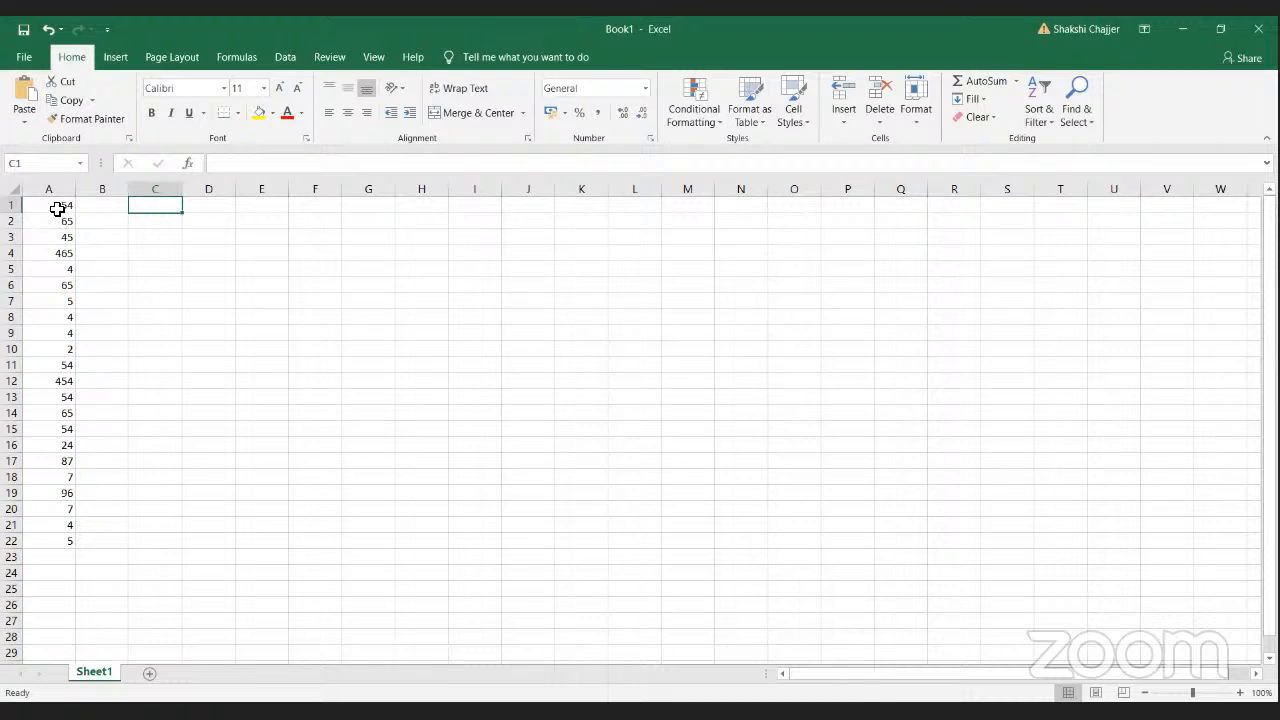
# Step: Select the whole list of numbers in A1:A22, extending the selection cell by cell, and then clear the selection
pyautogui.click(58, 205)
pyautogui.hotkey('shift', 'Down')
pyautogui.hotkey('shift', 'Down')
pyautogui.hotkey('shift', 'Down')
pyautogui.hotkey('shift', 'Down')
pyautogui.hotkey('shift', 'Down')
pyautogui.hotkey('shift', 'Down')
pyautogui.hotkey('shift', 'Down')
pyautogui.hotkey('shift', 'Down')
pyautogui.hotkey('shift', 'Down')
pyautogui.hotkey('shift', 'Down')
pyautogui.hotkey('shift', 'Down')
pyautogui.hotkey('shift', 'Down')
pyautogui.hotkey('shift', 'Down')
pyautogui.hotkey('shift', 'Down')
pyautogui.hotkey('shift', 'Down')
pyautogui.hotkey('shift', 'Down')
pyautogui.hotkey('shift', 'Down')
pyautogui.hotkey('shift', 'Down')
pyautogui.hotkey('shift', 'Down')
pyautogui.hotkey('shift', 'Down')
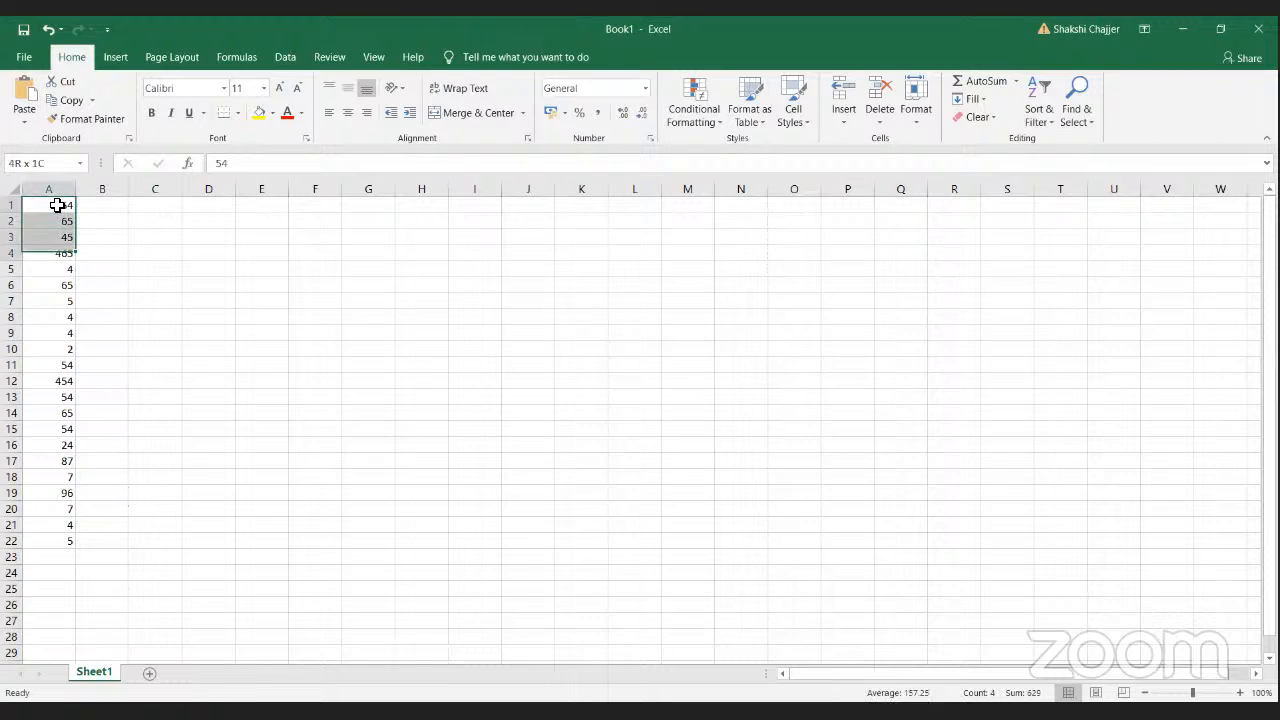
pyautogui.hotkey('shift', 'Up')
pyautogui.hotkey('shift', 'Up')
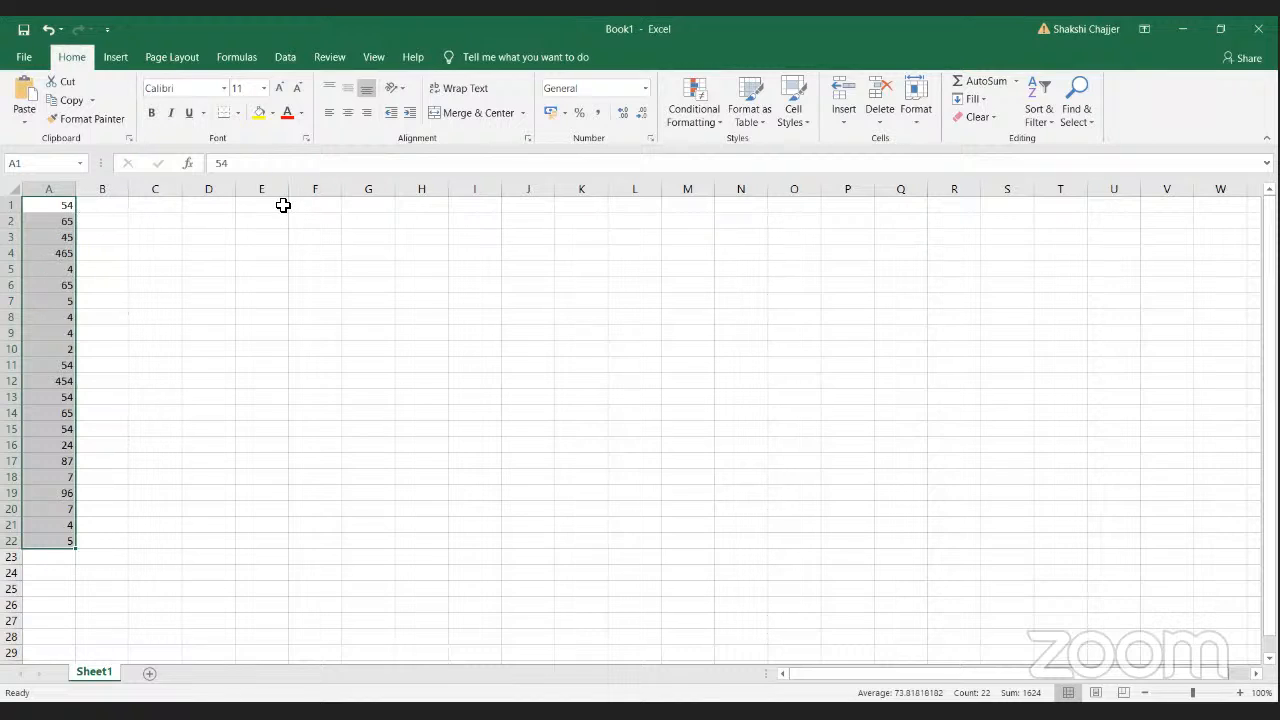
pyautogui.click(216, 207)
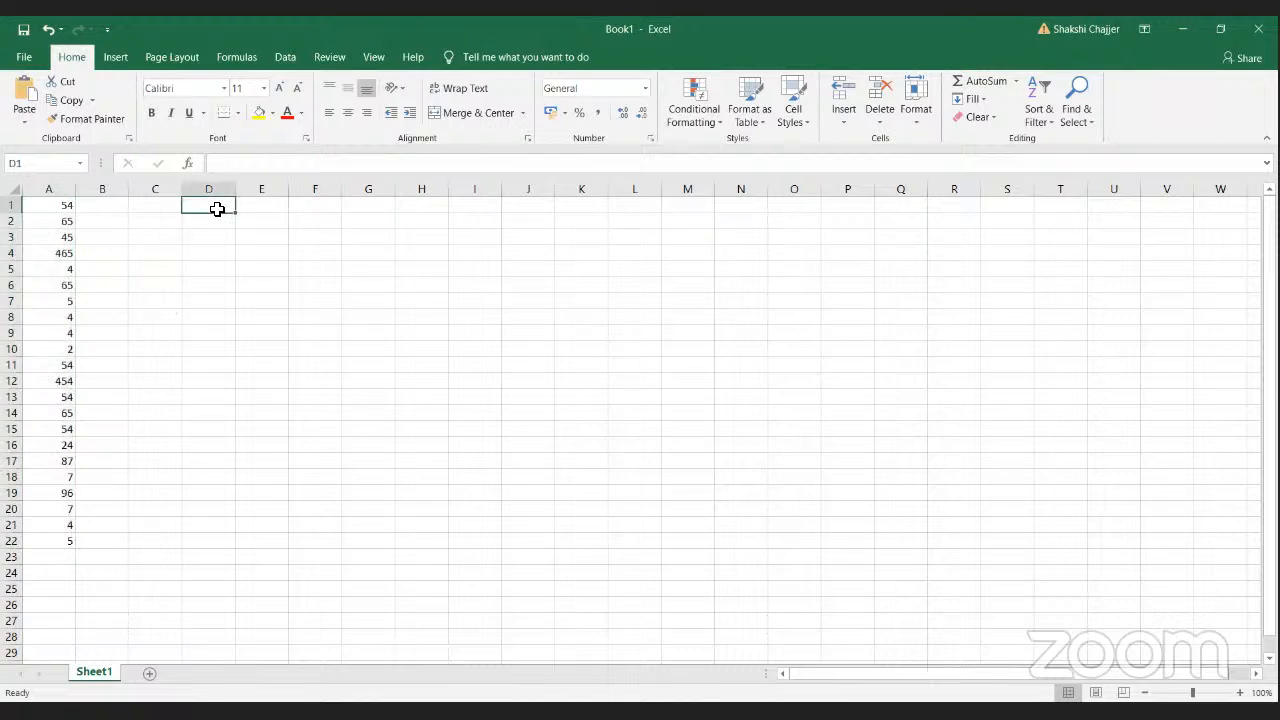
# Step: Fill the values of cells A1 and A2 across their rows through column F
pyautogui.click(43, 207)
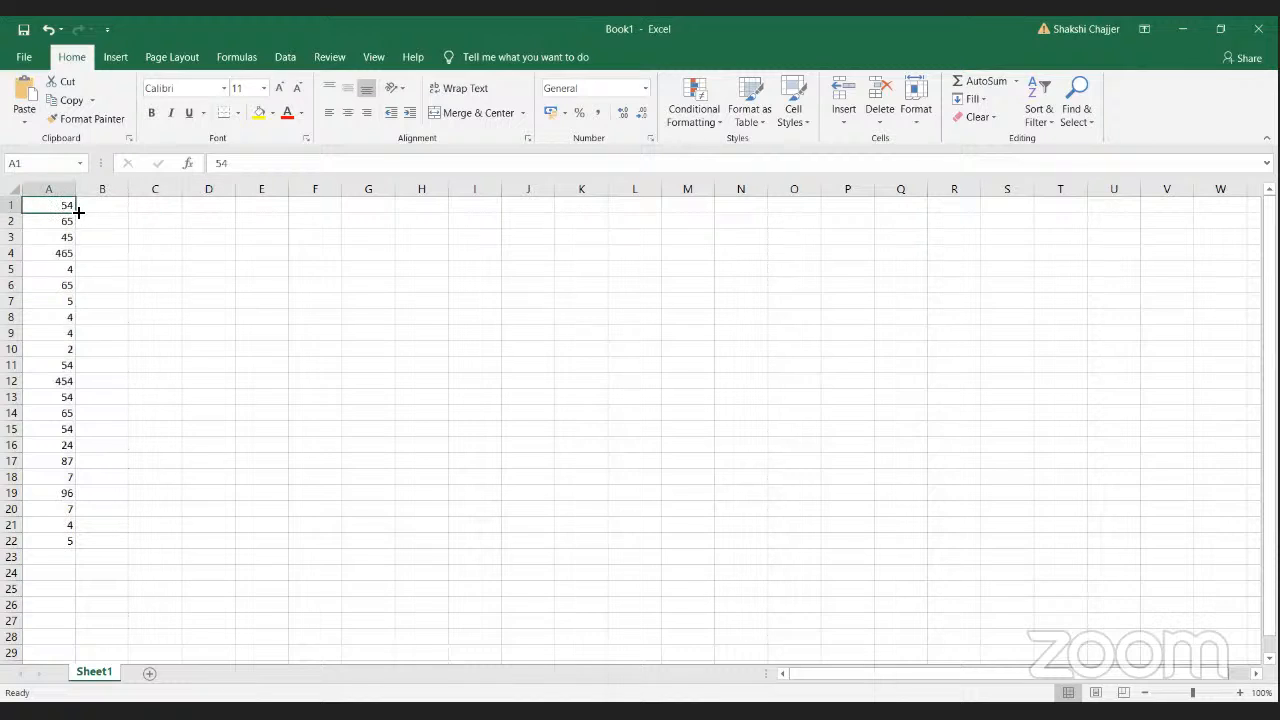
pyautogui.moveTo(78, 212); pyautogui.dragTo(317, 210)
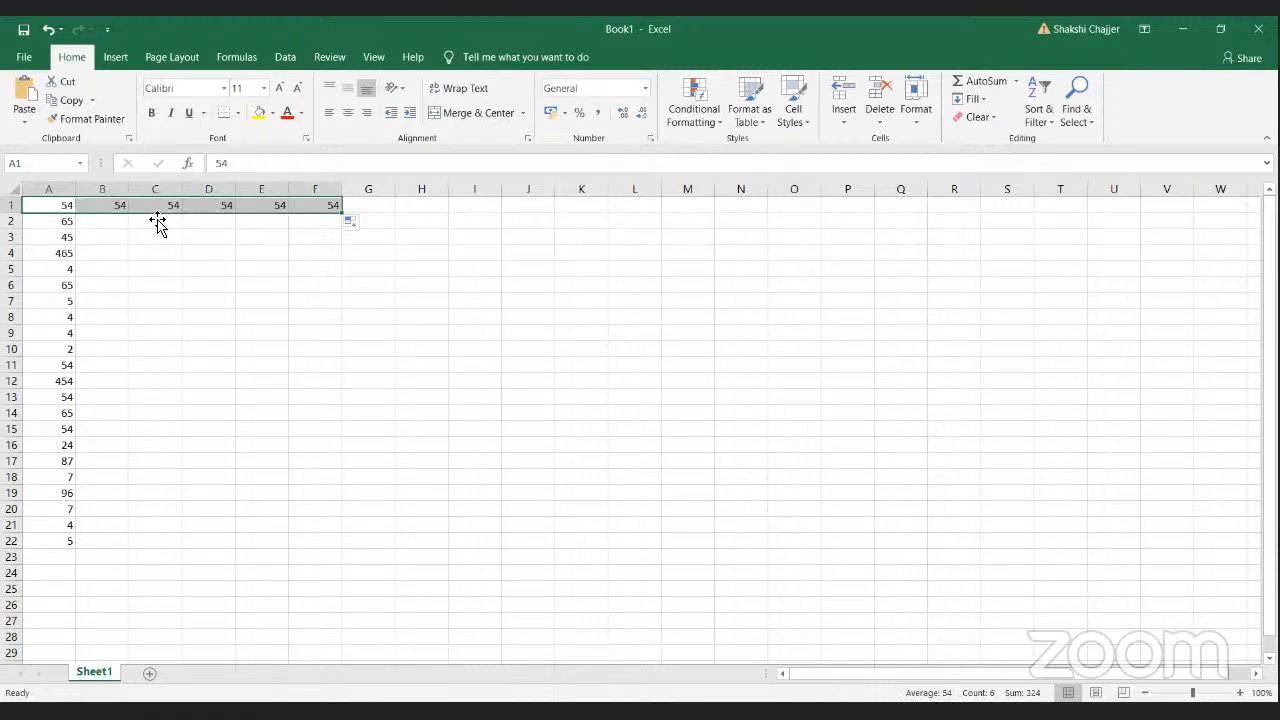
pyautogui.click(69, 208)
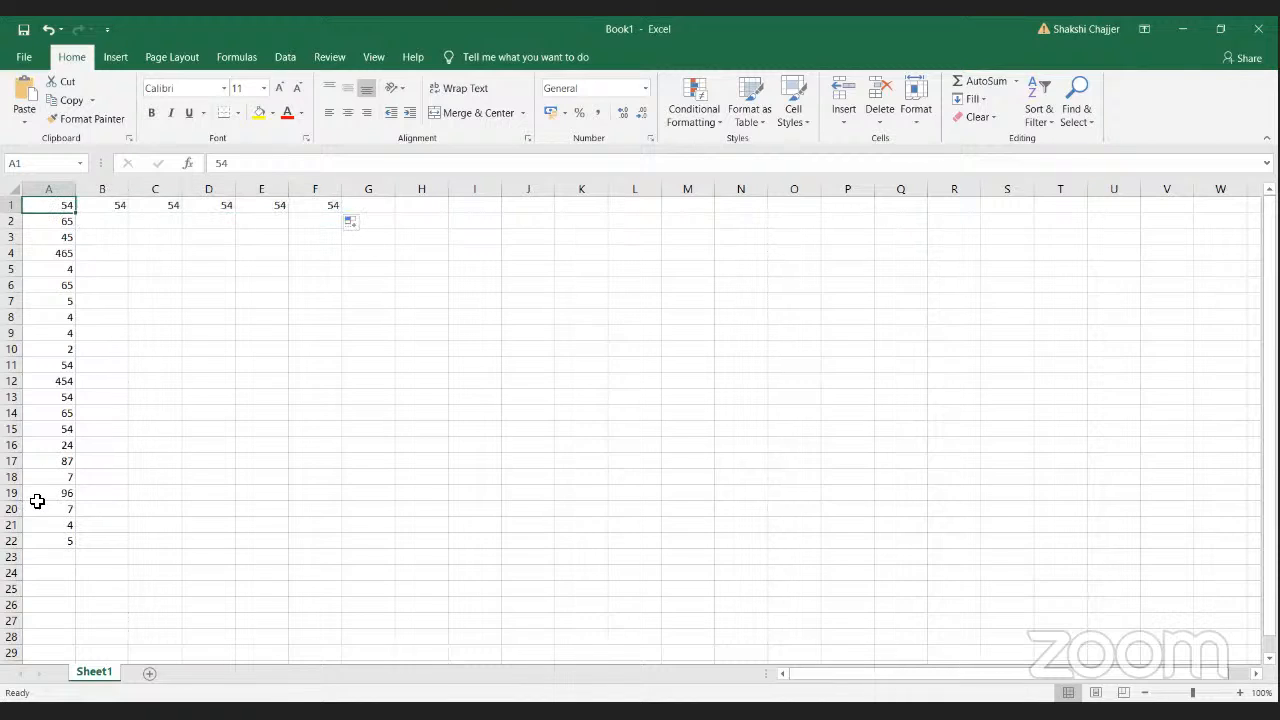
pyautogui.click(67, 221)
pyautogui.moveTo(75, 228); pyautogui.dragTo(258, 242)
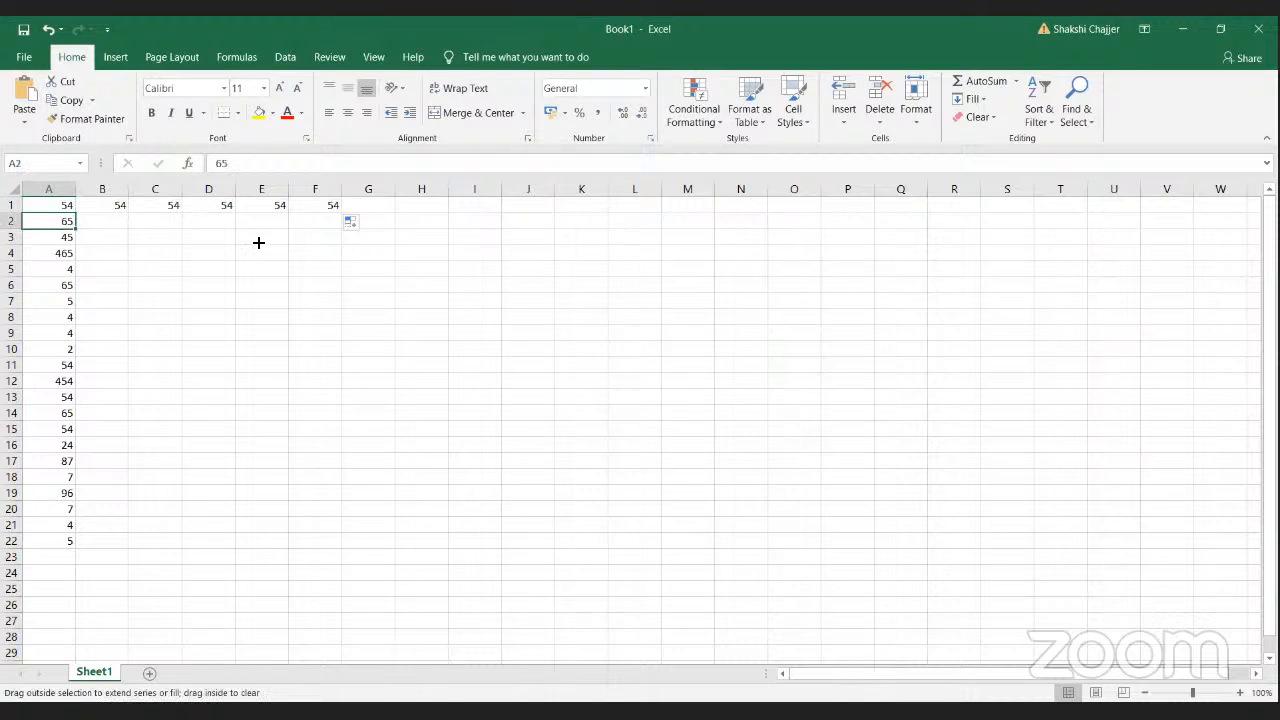
pyautogui.click(200, 252)
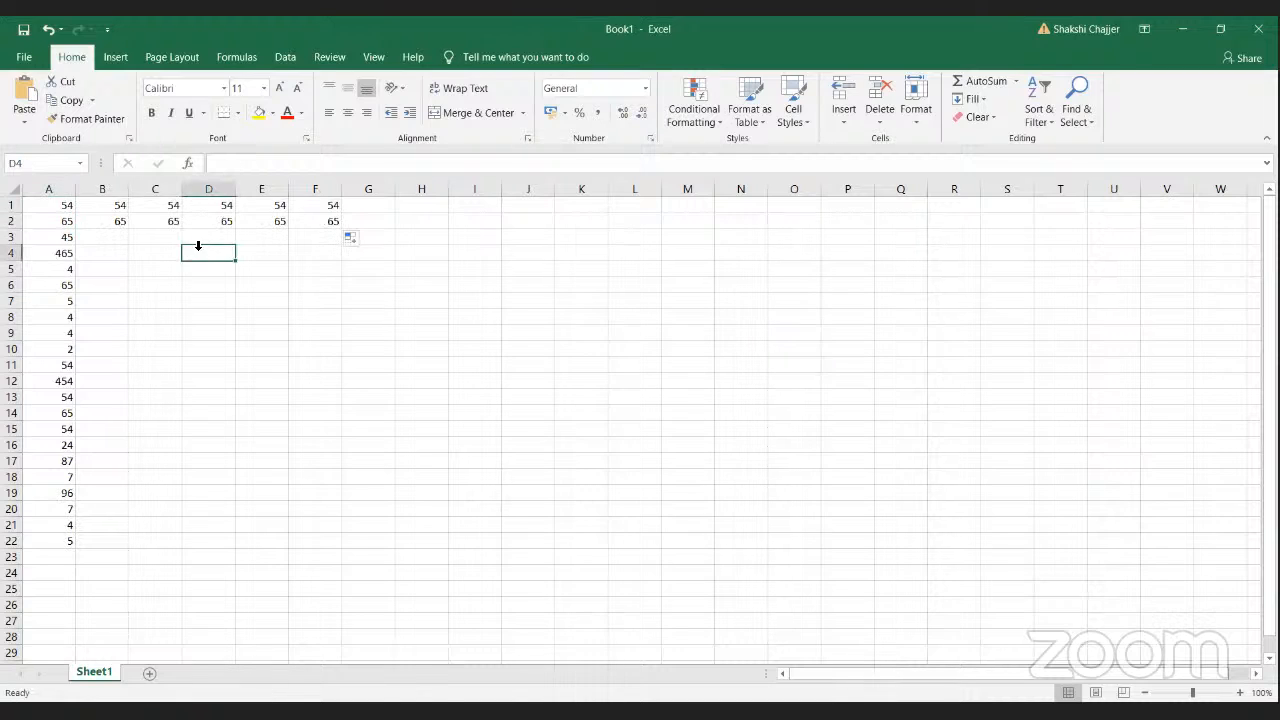
# Step: Copy the numbers in A1:A22 and paste them into column F starting at F1
pyautogui.click(65, 207)
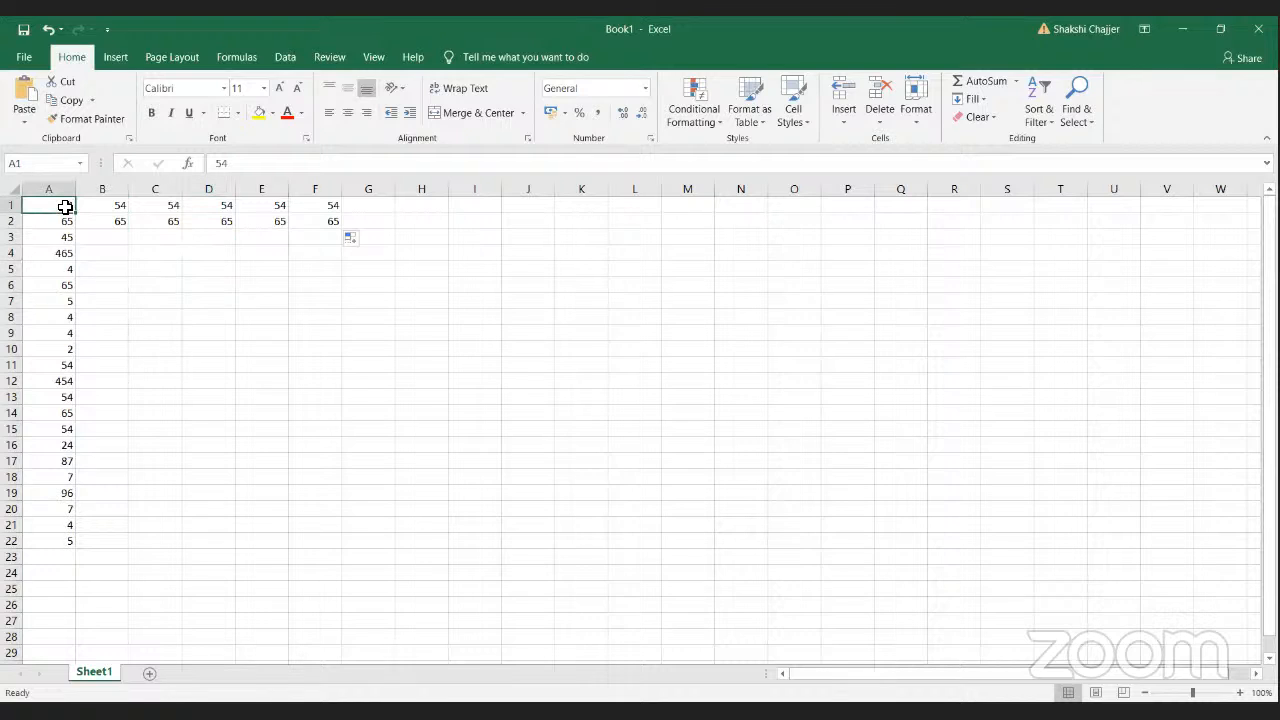
pyautogui.hotkey('shift', 'Down')
pyautogui.hotkey('shift', 'Down')
pyautogui.hotkey('shift', 'Down')
pyautogui.hotkey('shift', 'Down')
pyautogui.hotkey('shift', 'Down')
pyautogui.hotkey('shift', 'Down')
pyautogui.hotkey('shift', 'Down')
pyautogui.hotkey('shift', 'Down')
pyautogui.hotkey('shift', 'Down')
pyautogui.hotkey('shift', 'Down')
pyautogui.hotkey('shift', 'Down')
pyautogui.hotkey('shift', 'Down')
pyautogui.hotkey('shift', 'Down')
pyautogui.hotkey('shift', 'Down')
pyautogui.hotkey('shift', 'Down')
pyautogui.hotkey('shift', 'Down')
pyautogui.hotkey('shift', 'Down')
pyautogui.hotkey('shift', 'Down')
pyautogui.hotkey('shift', 'Down')
pyautogui.hotkey('shift', 'Down')
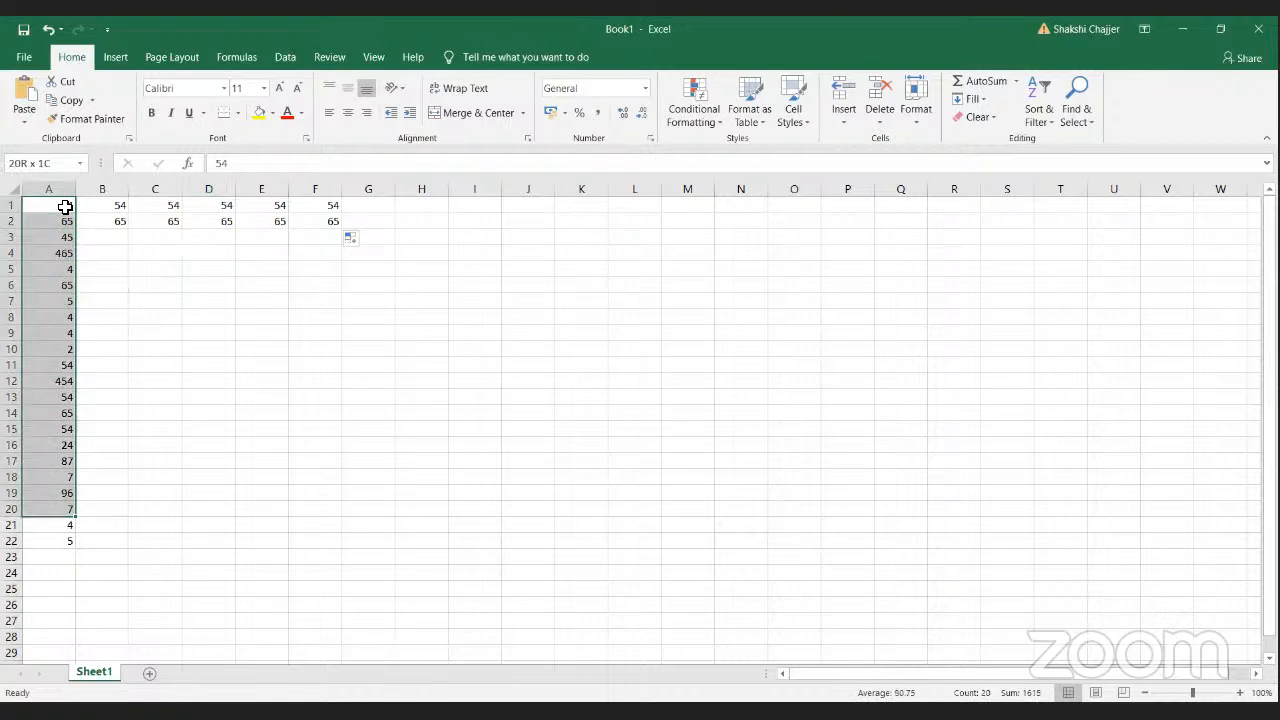
pyautogui.hotkey('shift', 'Down')
pyautogui.click(66, 100)
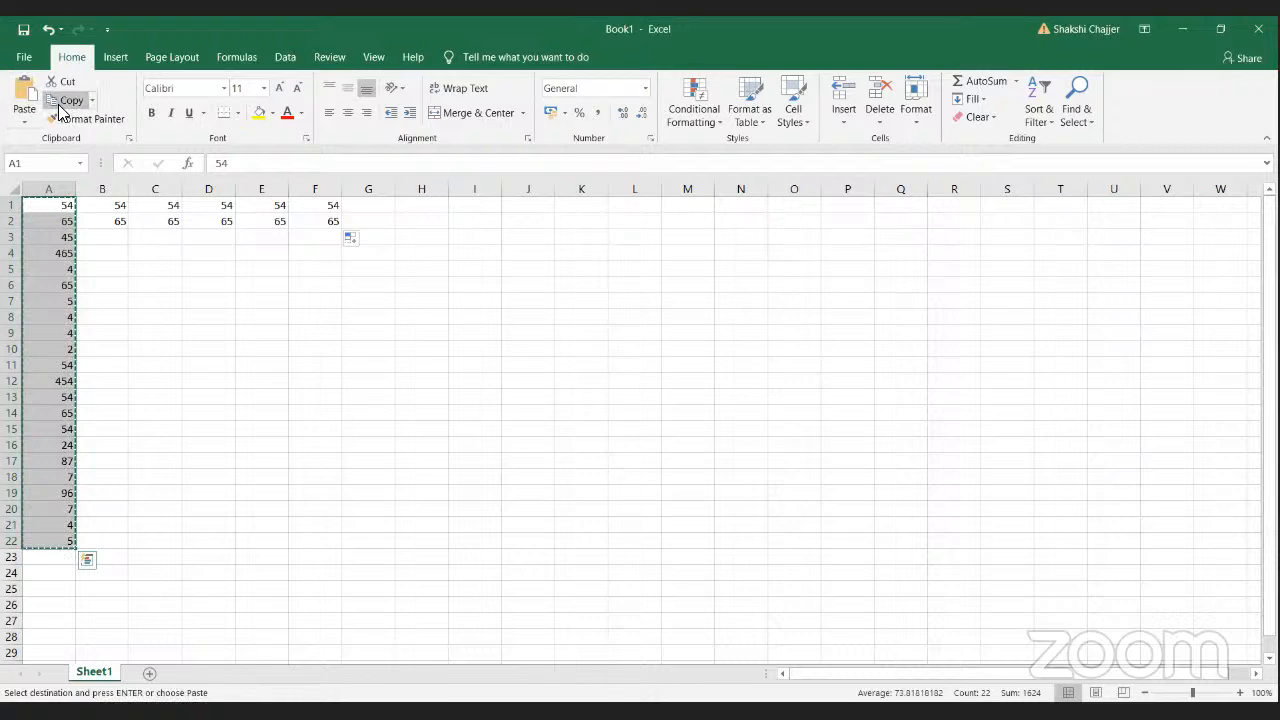
pyautogui.click(327, 207)
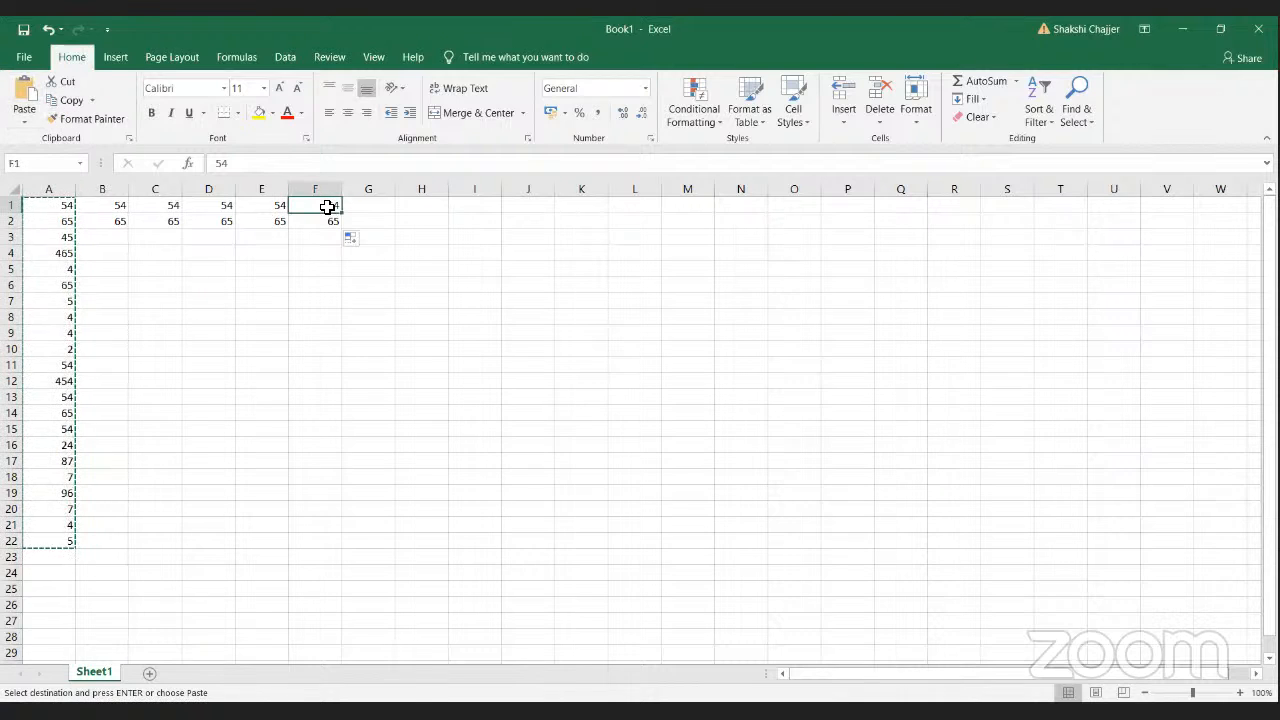
pyautogui.click(24, 109)
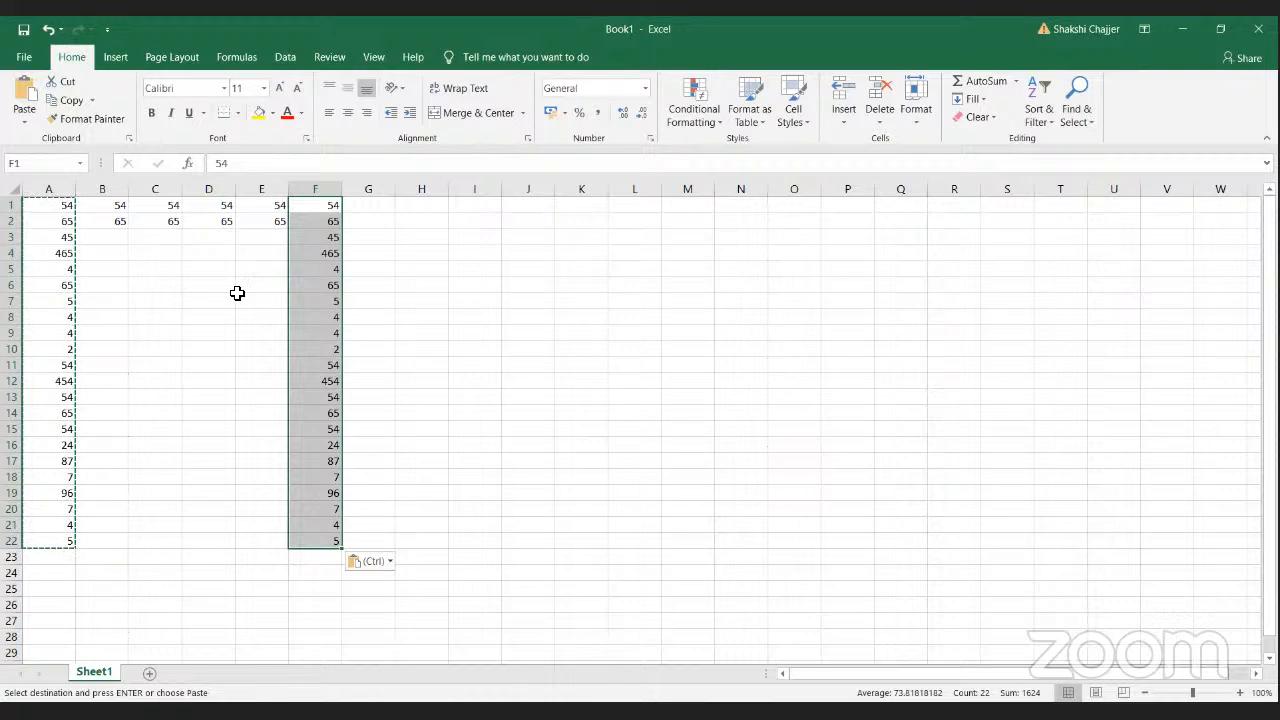
pyautogui.click(150, 265)
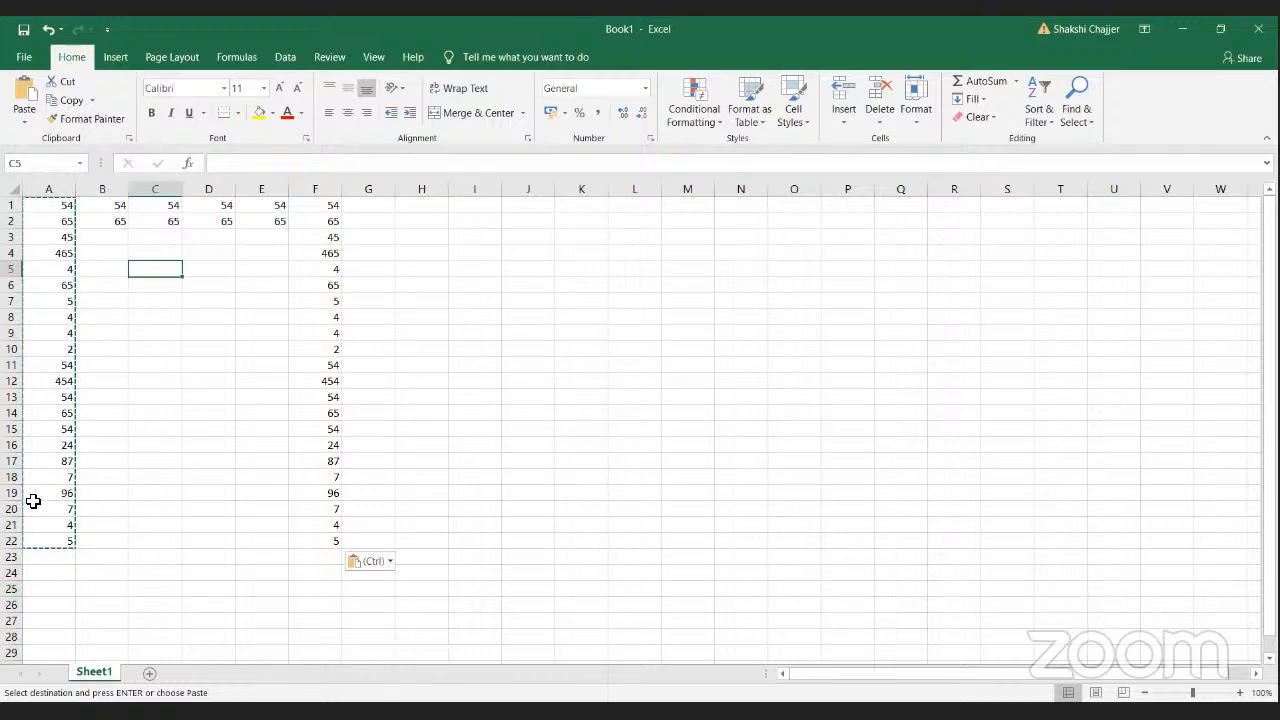
# Step: Paste the copied column A numbers again into column I starting at I1
pyautogui.click(467, 209)
pyautogui.hotkey('ctrl', 'v')
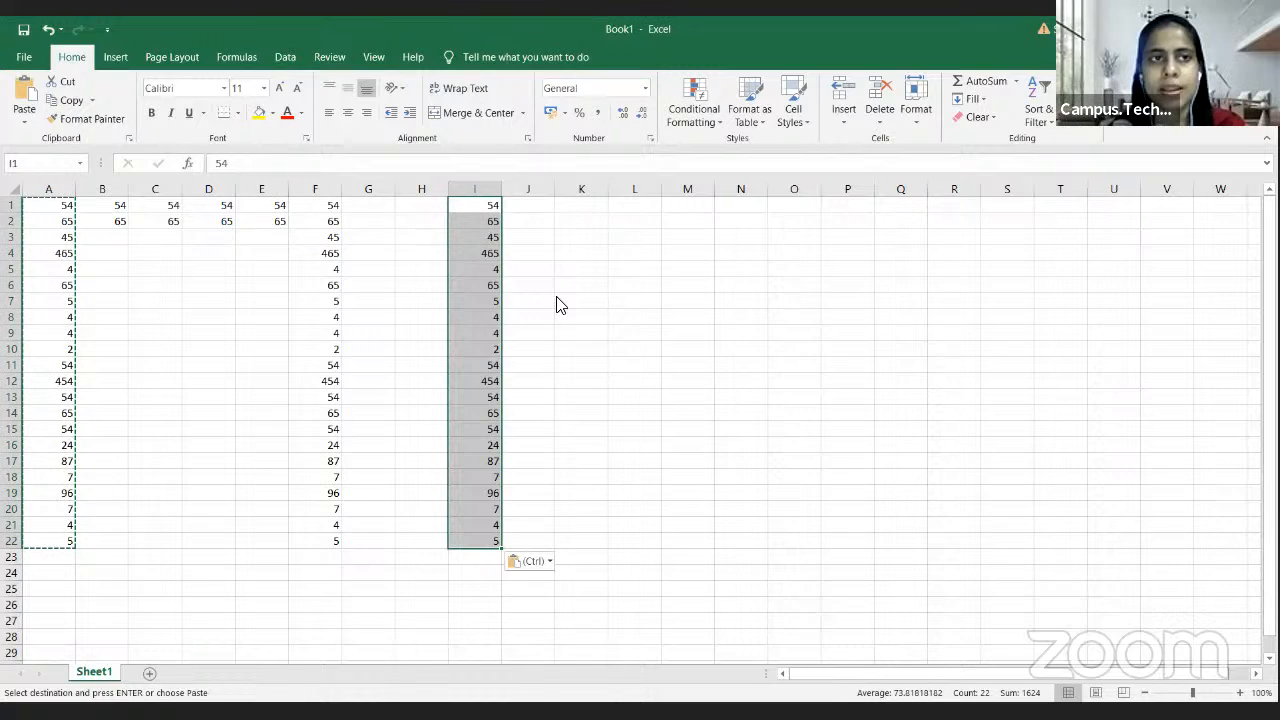
pyautogui.click(813, 409)
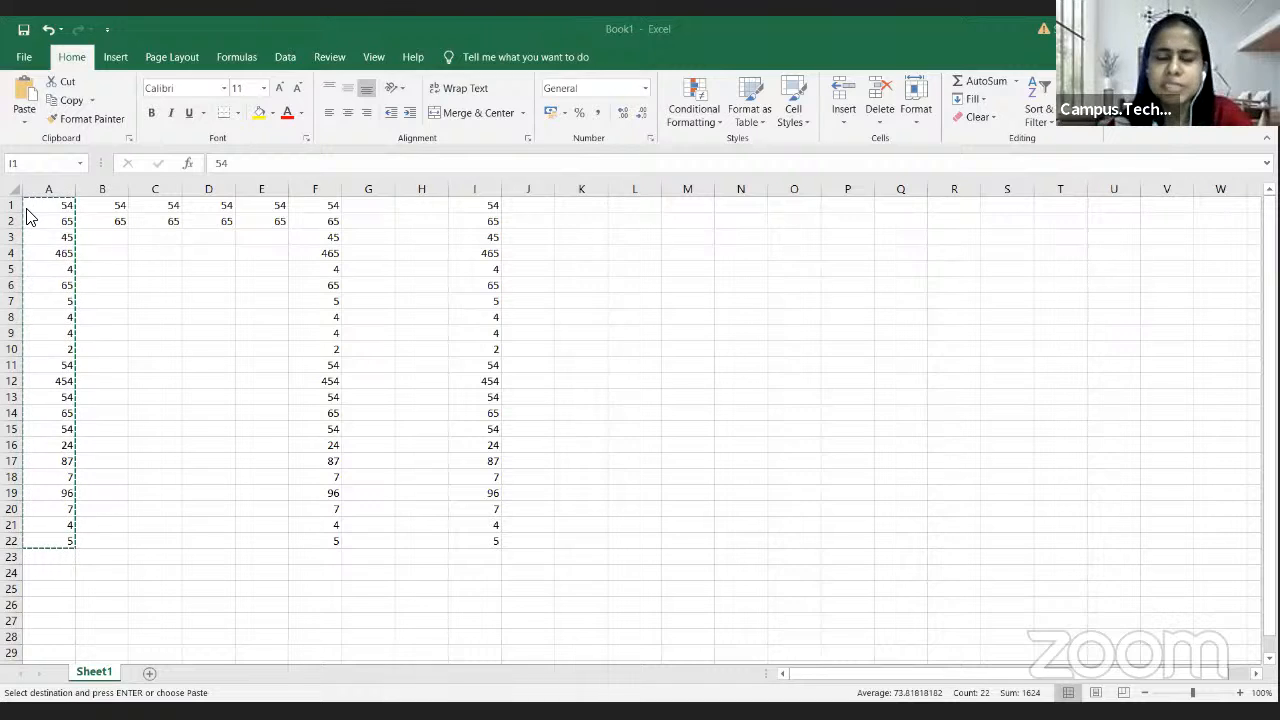
pyautogui.click(128, 243)
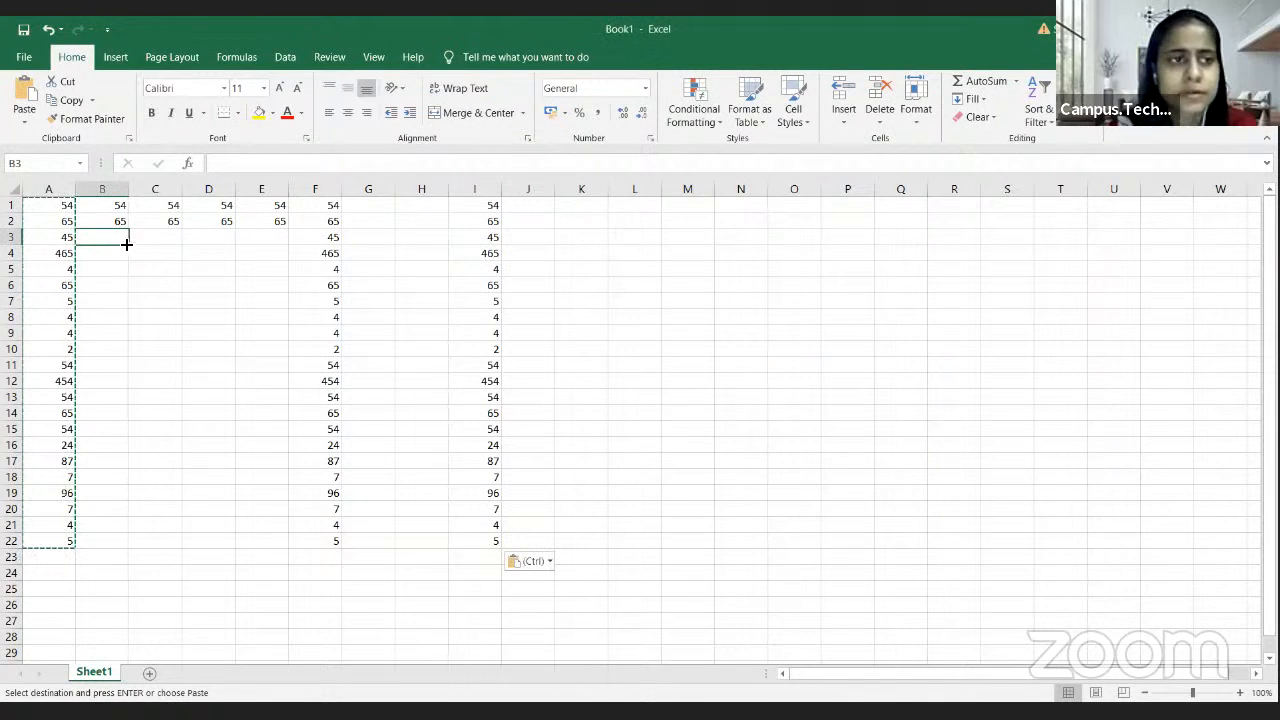
pyautogui.click(64, 256)
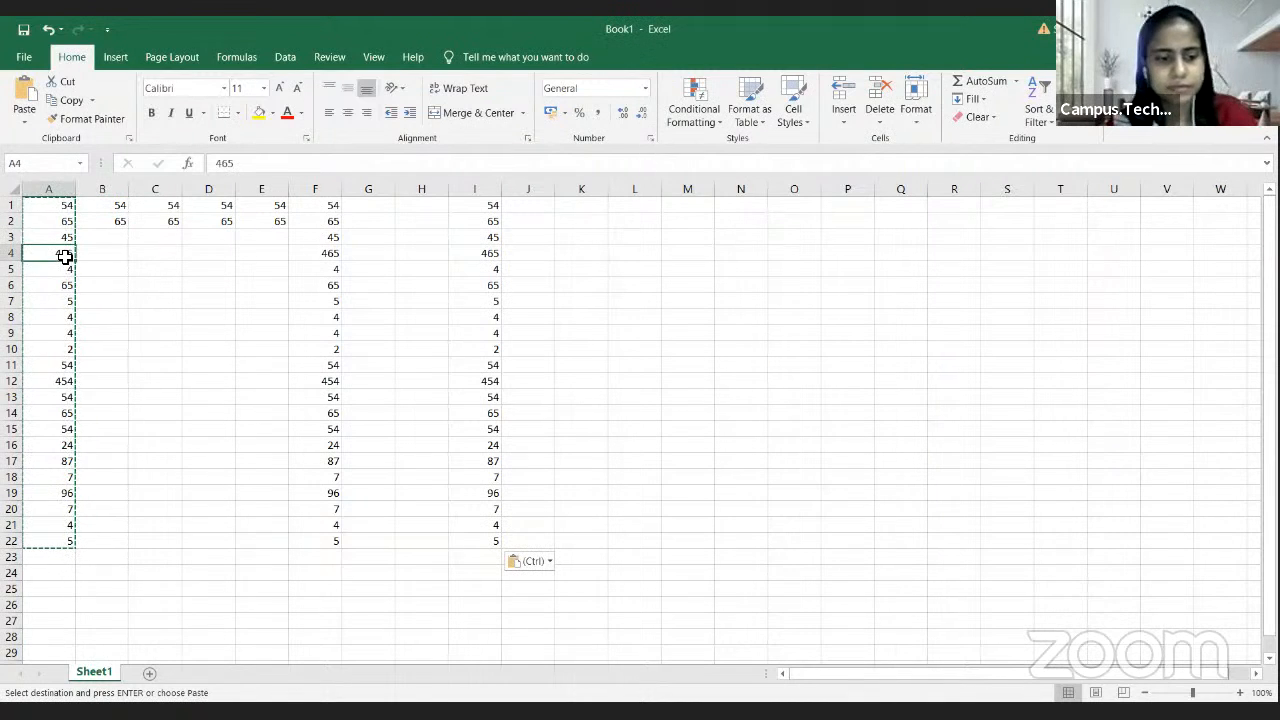
pyautogui.click(83, 269)
pyautogui.doubleClick(84, 269)
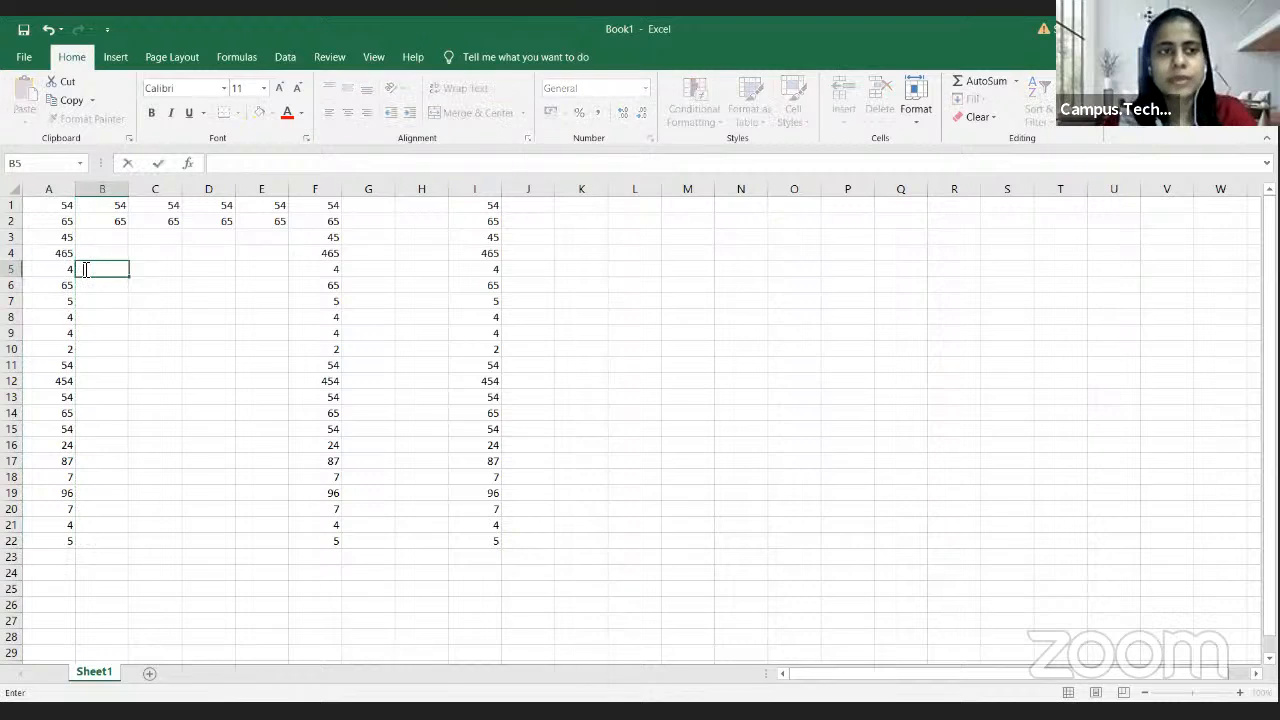
pyautogui.click(225, 268)
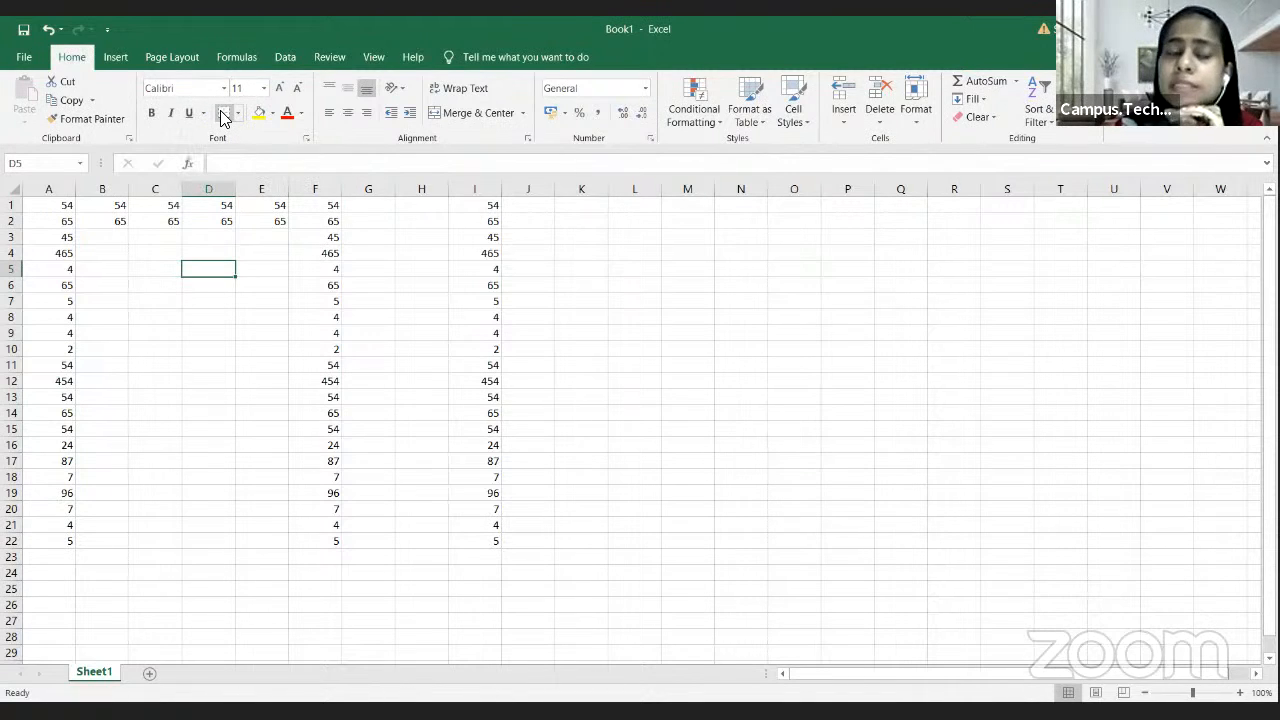
# Step: Apply a yellow fill to cell A1 and to the range F1:F22
pyautogui.click(48, 207)
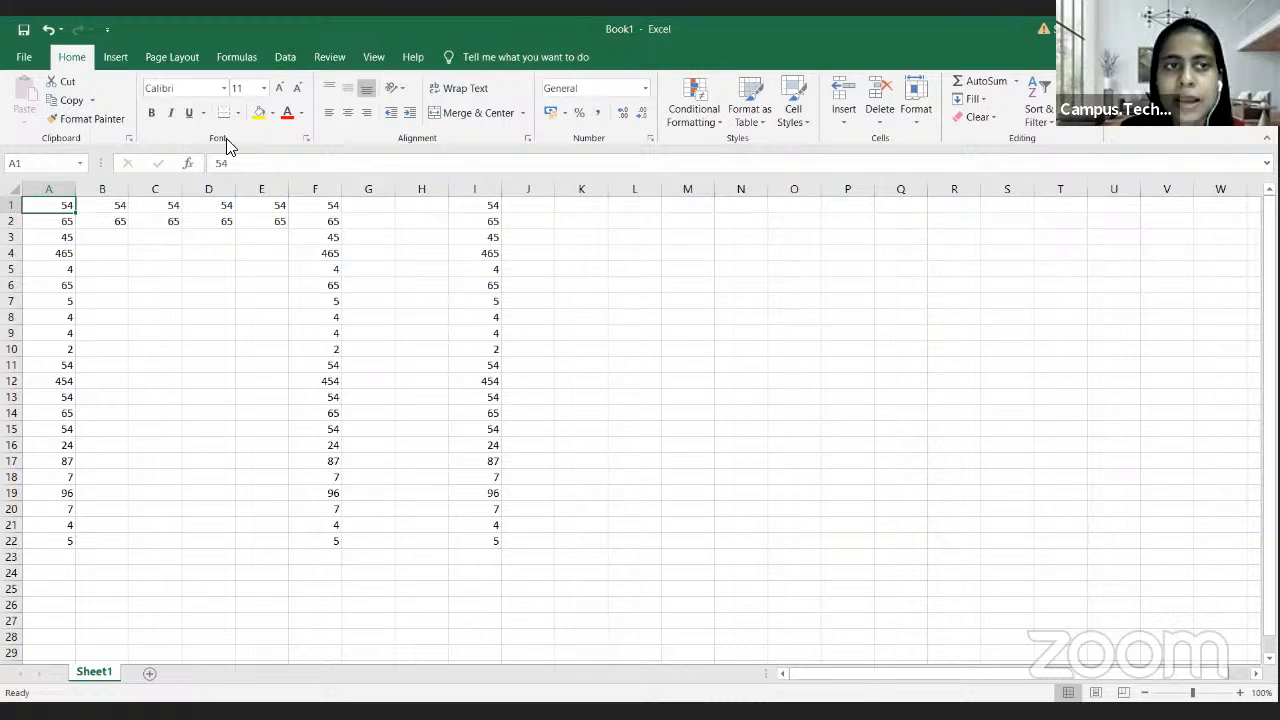
pyautogui.click(259, 113)
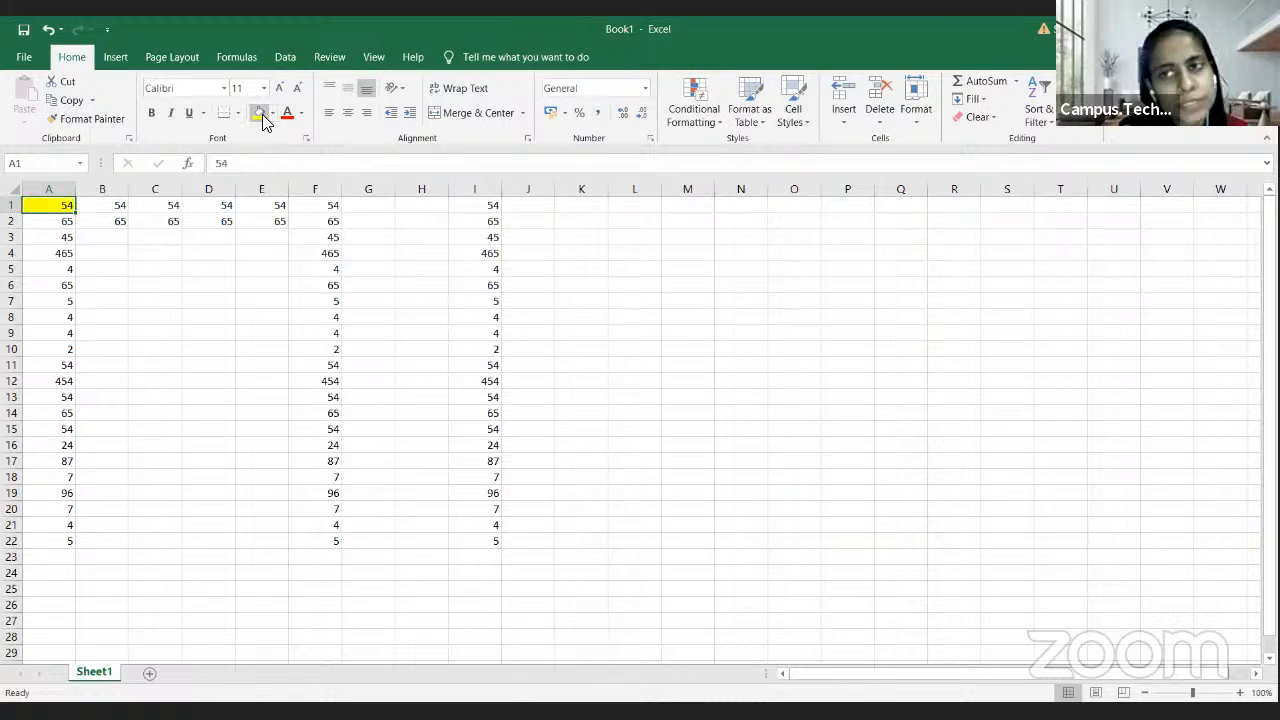
pyautogui.moveTo(93, 208); pyautogui.dragTo(274, 509)
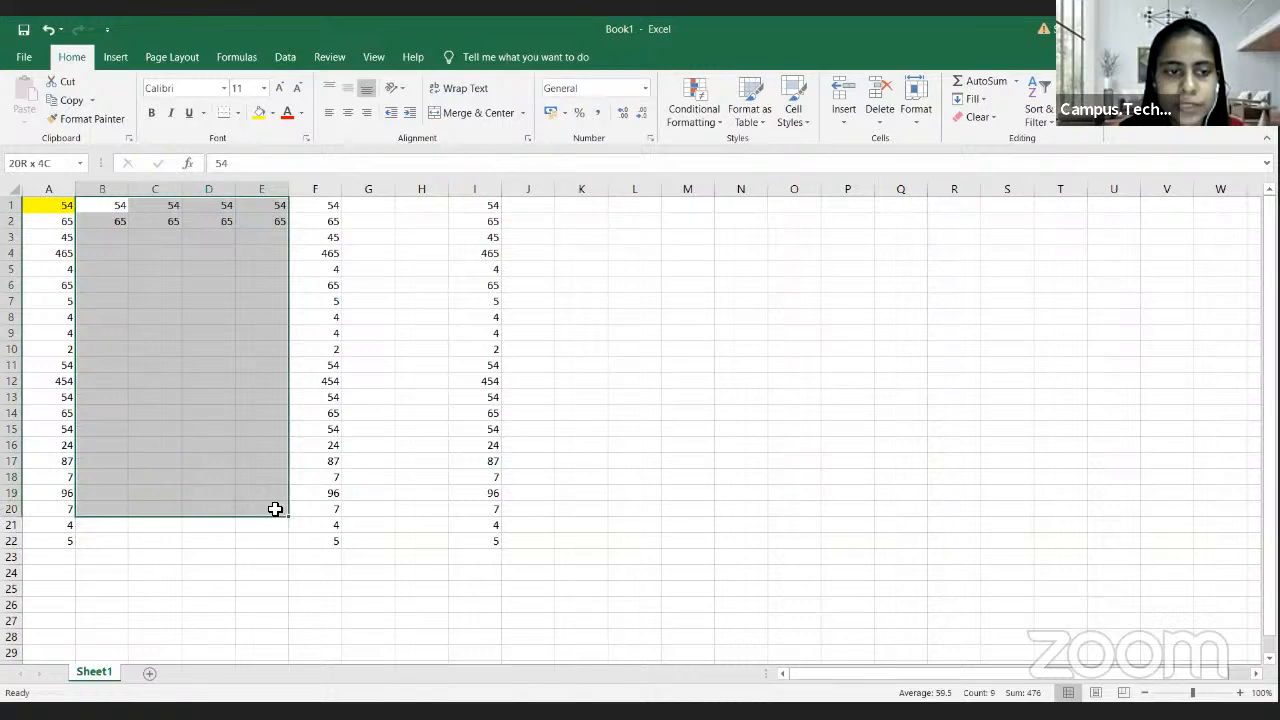
pyautogui.click(325, 205)
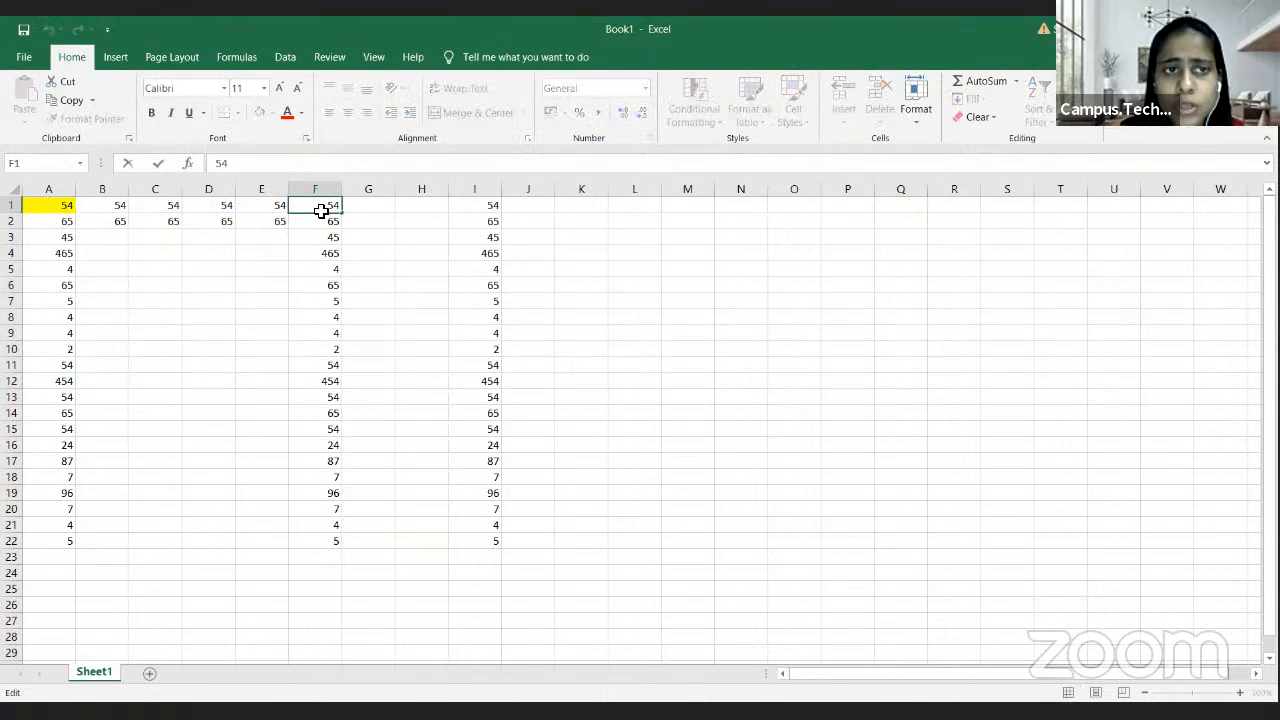
pyautogui.click(322, 222)
pyautogui.moveTo(318, 205); pyautogui.dragTo(341, 541)
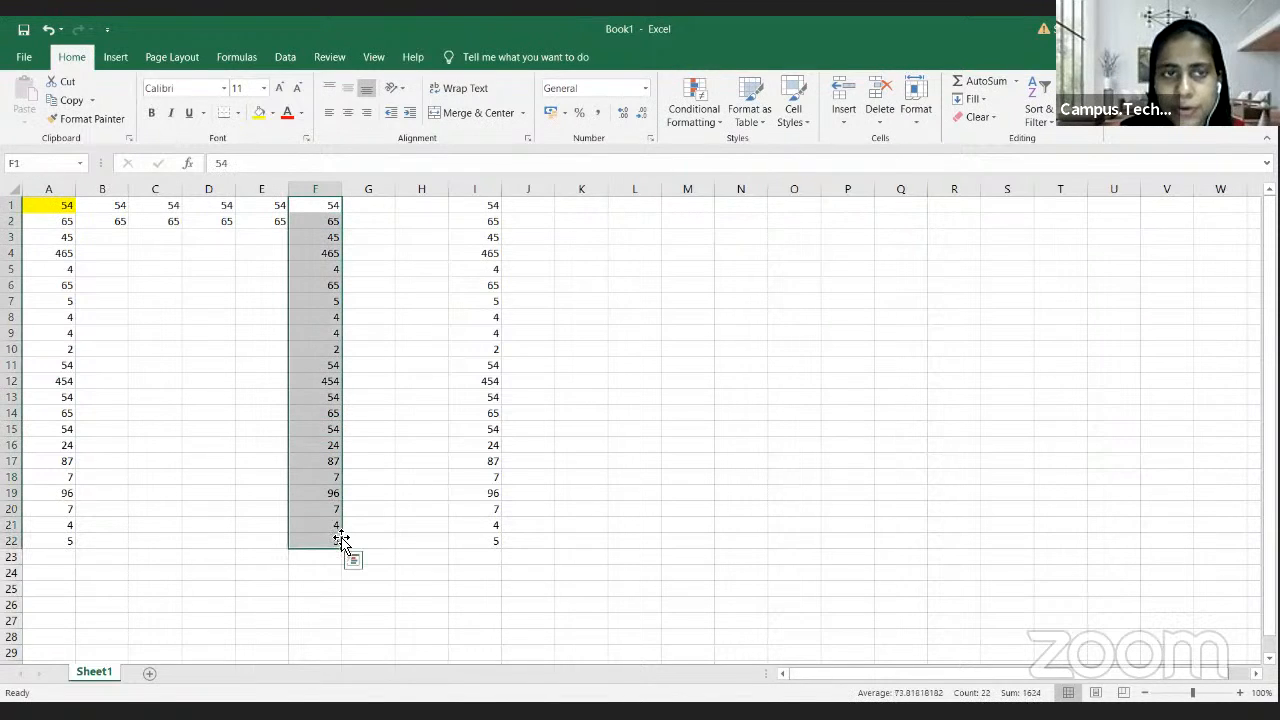
pyautogui.click(272, 113)
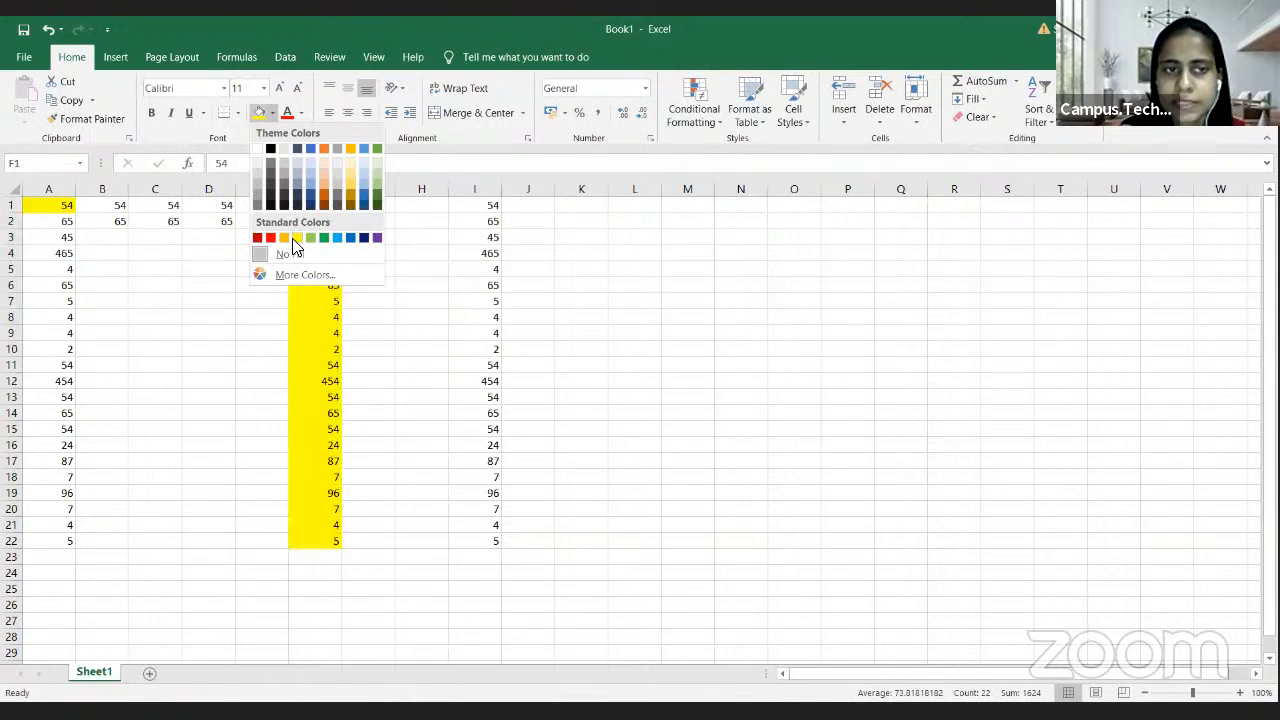
pyautogui.click(294, 239)
pyautogui.click(375, 269)
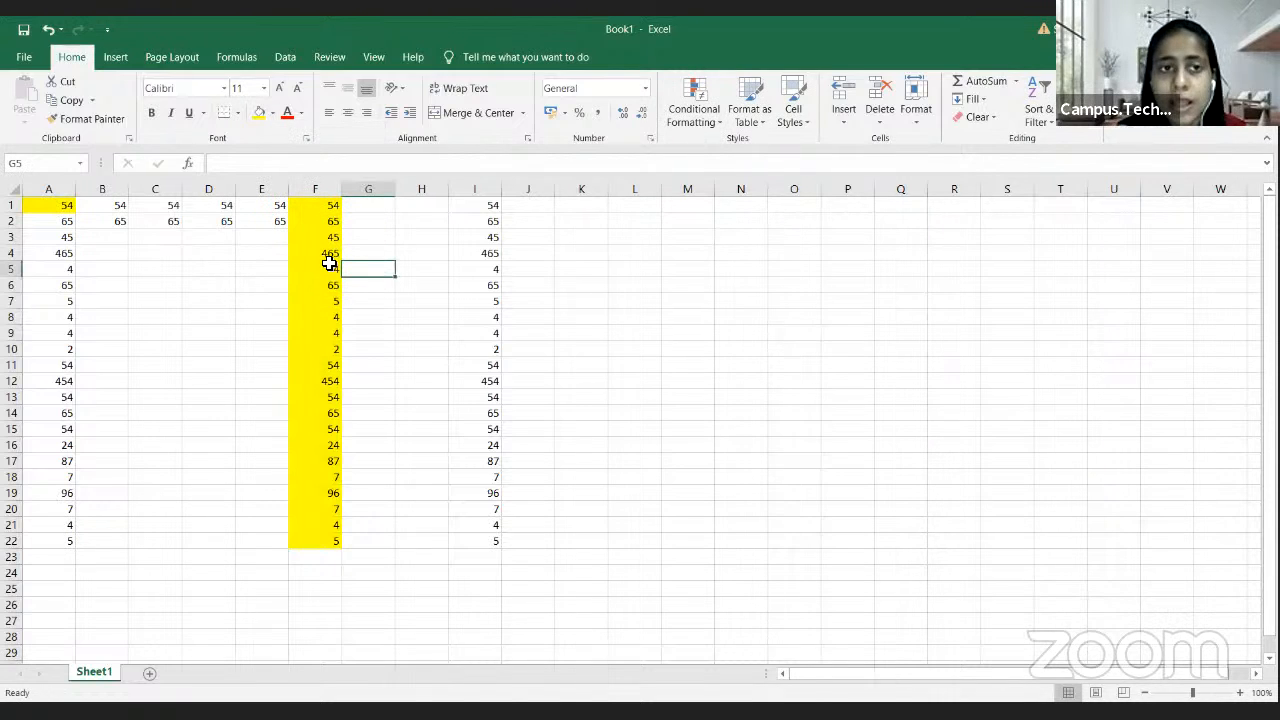
# Step: Apply All Borders to the yellow number range F1:F22
pyautogui.click(310, 209)
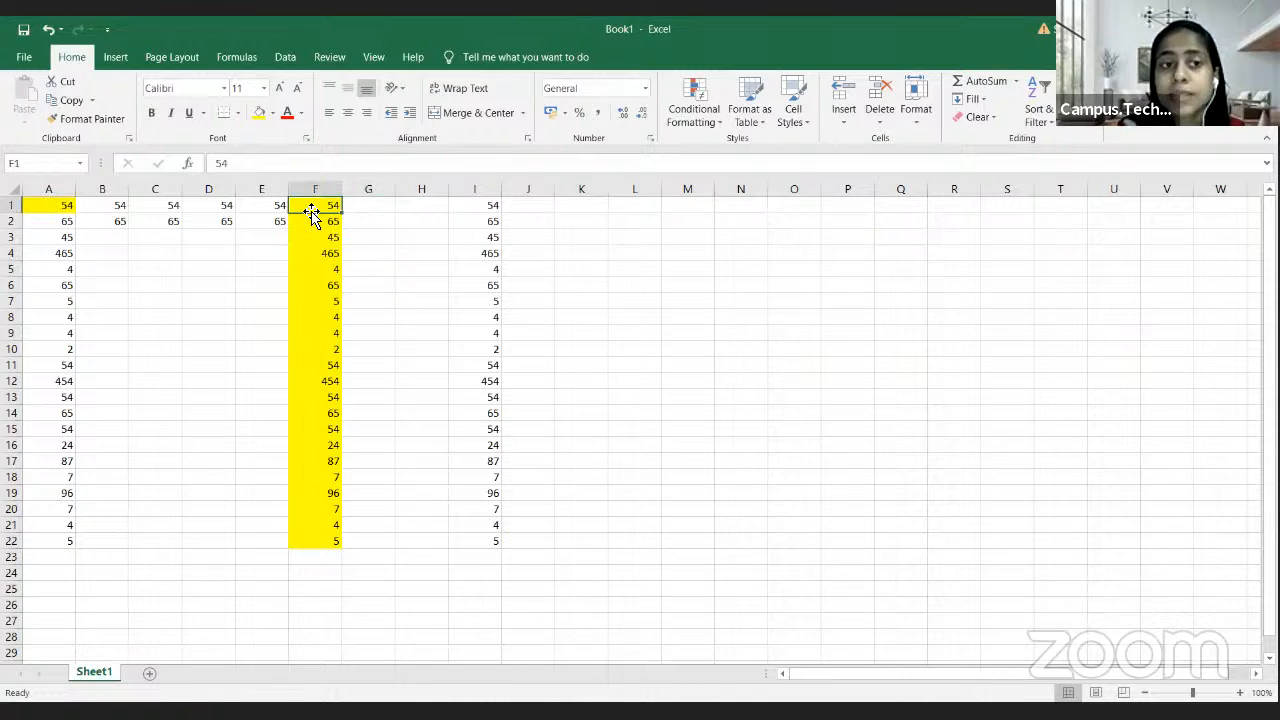
pyautogui.hotkey('shift', 'Down')
pyautogui.hotkey('shift', 'Down')
pyautogui.hotkey('shift', 'Down')
pyautogui.hotkey('shift', 'Down')
pyautogui.hotkey('shift', 'Down')
pyautogui.hotkey('shift', 'Down')
pyautogui.hotkey('shift', 'Down')
pyautogui.hotkey('shift', 'Down')
pyautogui.hotkey('shift', 'Down')
pyautogui.hotkey('shift', 'Down')
pyautogui.hotkey('shift', 'Down')
pyautogui.hotkey('shift', 'Down')
pyautogui.hotkey('shift', 'Down')
pyautogui.hotkey('shift', 'Down')
pyautogui.hotkey('shift', 'Down')
pyautogui.hotkey('shift', 'Down')
pyautogui.hotkey('shift', 'Down')
pyautogui.hotkey('shift', 'Down')
pyautogui.hotkey('shift', 'Down')
pyautogui.hotkey('shift', 'Down')
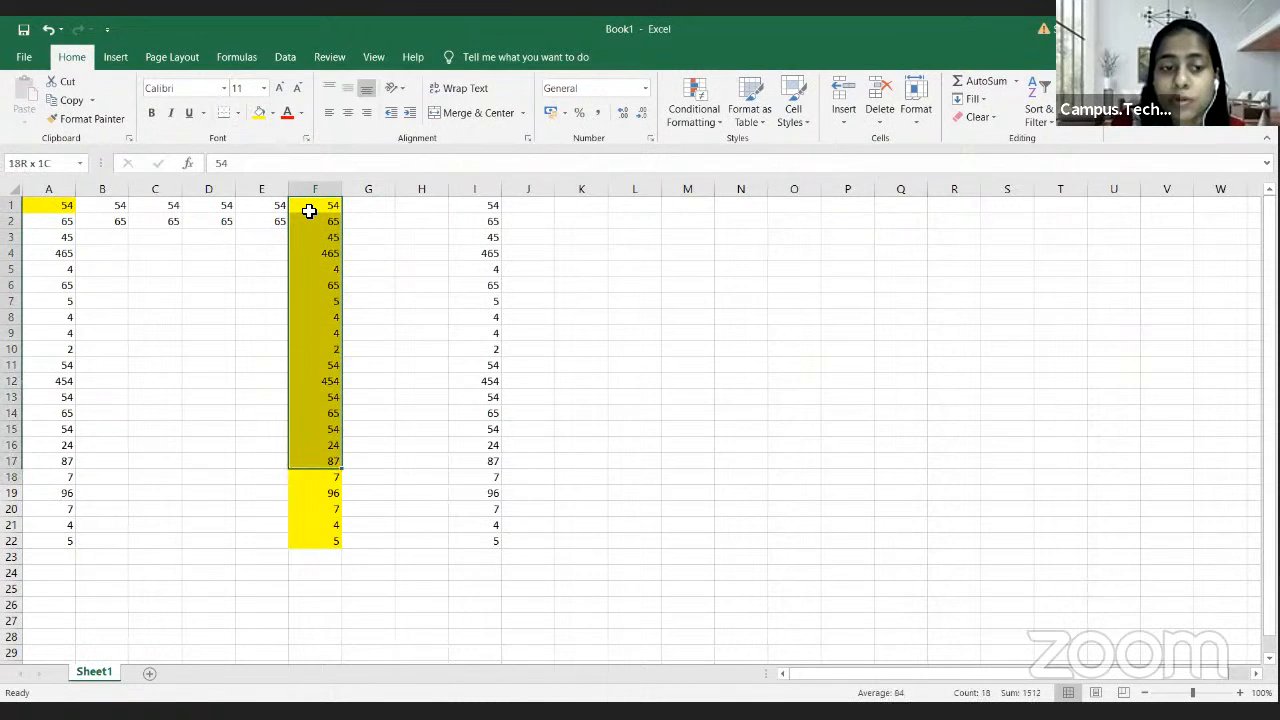
pyautogui.hotkey('shift', 'Down')
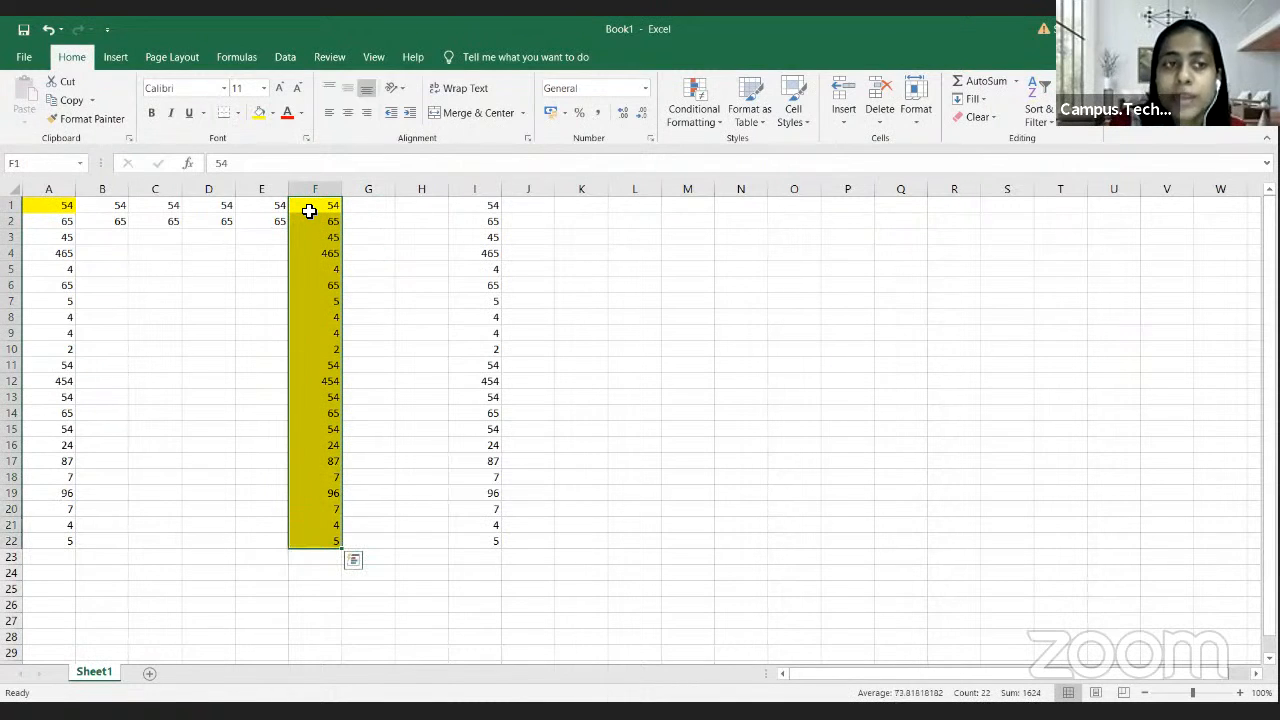
pyautogui.click(238, 113)
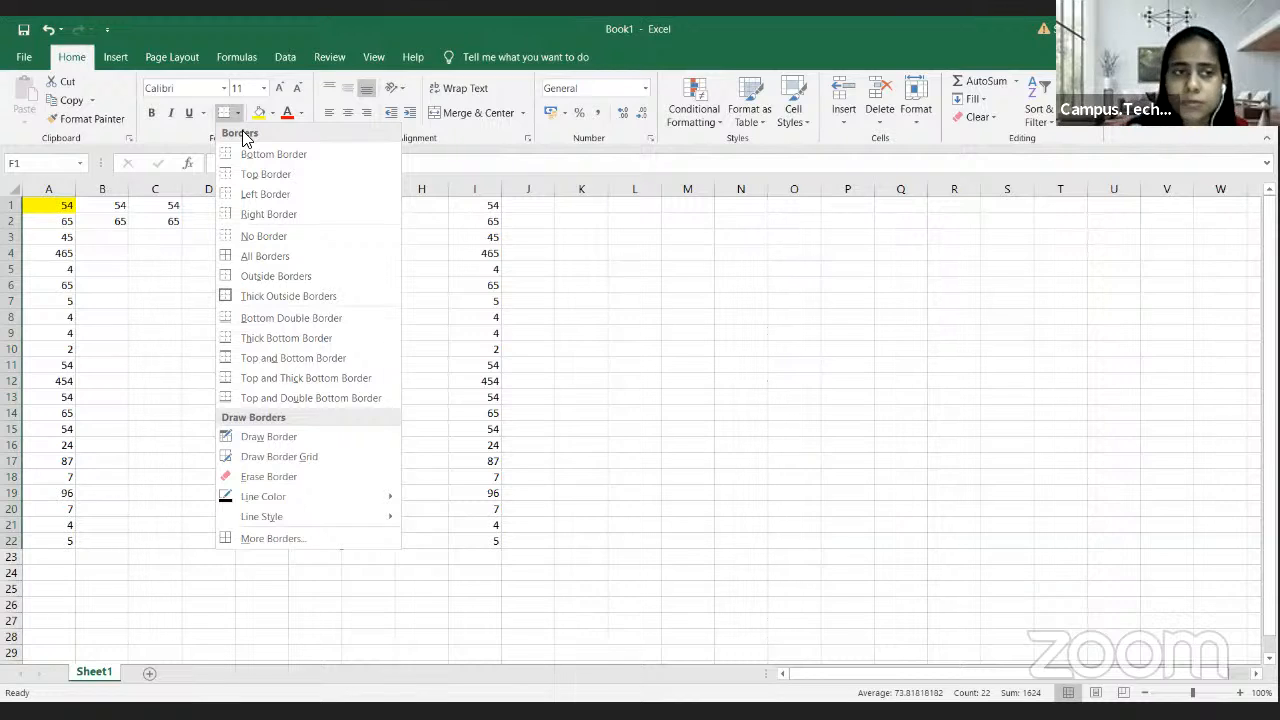
pyautogui.click(249, 256)
pyautogui.click(421, 256)
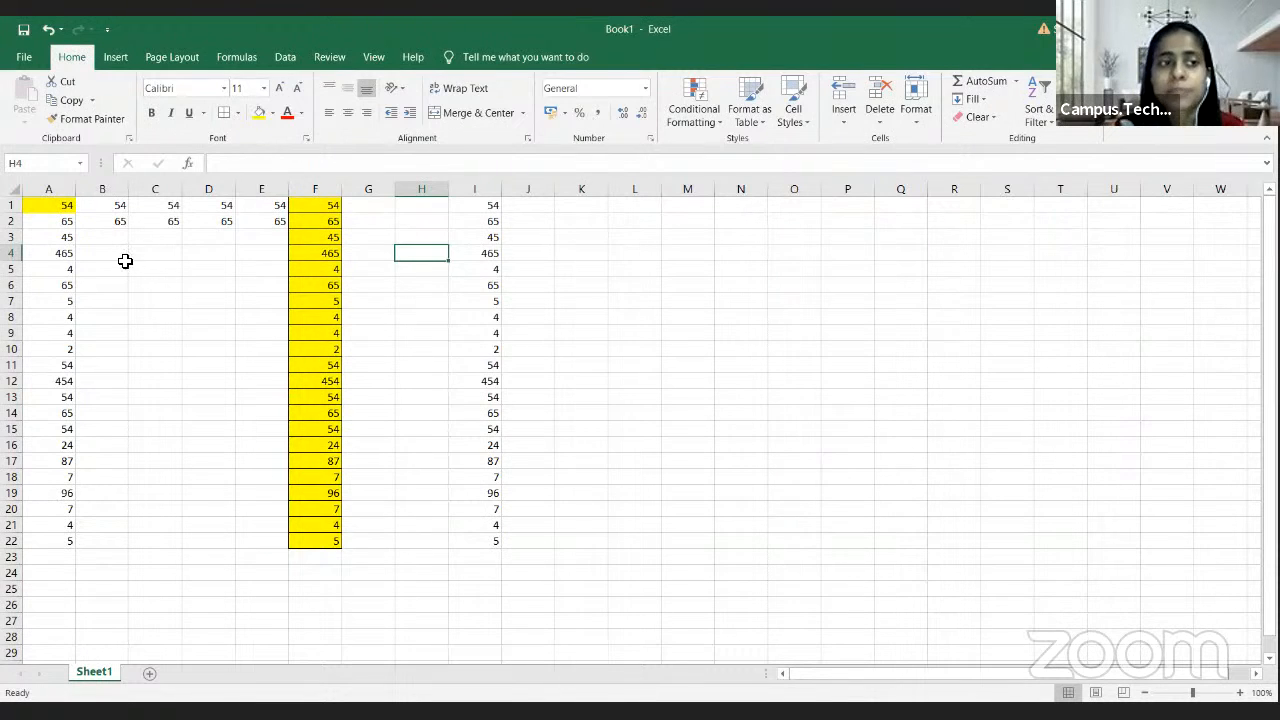
# Step: Select the whole block A1:I22, extending from cell A1 across to column I and down to row 22
pyautogui.click(67, 219)
pyautogui.press('Up')
pyautogui.hotkey('shift', 'Right')
pyautogui.hotkey('shift', 'Right')
pyautogui.hotkey('shift', 'Right')
pyautogui.hotkey('shift', 'Right')
pyautogui.hotkey('shift', 'Right')
pyautogui.hotkey('shift', 'Right')
pyautogui.hotkey('shift', 'Right')
pyautogui.hotkey('shift', 'Right')
pyautogui.hotkey('shift', 'Right')
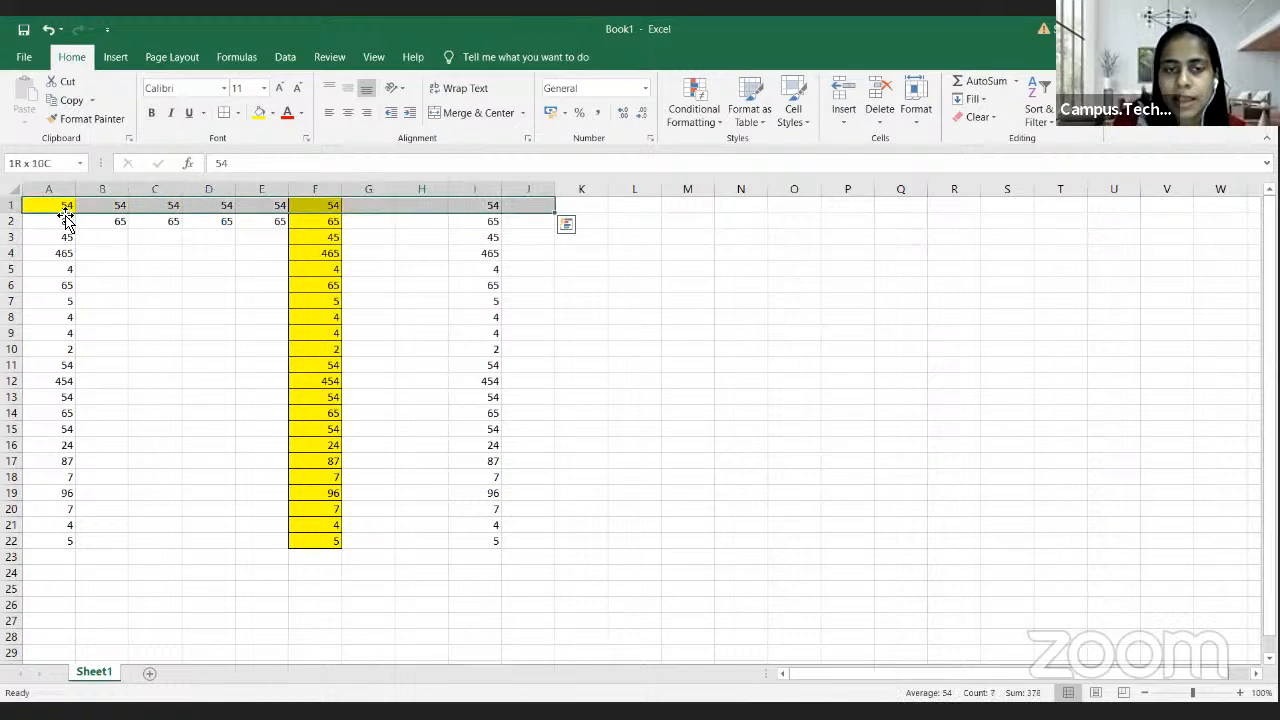
pyautogui.hotkey('shift', 'Down')
pyautogui.hotkey('shift', 'Down')
pyautogui.hotkey('shift', 'Down')
pyautogui.hotkey('shift', 'Down')
pyautogui.hotkey('shift', 'Down')
pyautogui.hotkey('shift', 'Down')
pyautogui.hotkey('shift', 'Down')
pyautogui.hotkey('shift', 'Down')
pyautogui.hotkey('shift', 'Down')
pyautogui.hotkey('shift', 'Down')
pyautogui.hotkey('shift', 'Down')
pyautogui.hotkey('shift', 'Down')
pyautogui.hotkey('shift', 'Down')
pyautogui.hotkey('shift', 'Down')
pyautogui.hotkey('shift', 'Down')
pyautogui.hotkey('shift', 'Down')
pyautogui.hotkey('shift', 'Down')
pyautogui.hotkey('shift', 'Down')
pyautogui.hotkey('shift', 'Down')
pyautogui.hotkey('shift', 'Down')
pyautogui.hotkey('shift', 'Left')
pyautogui.hotkey('shift', 'Left')
pyautogui.hotkey('shift', 'Right')
pyautogui.hotkey('shift', 'Up')
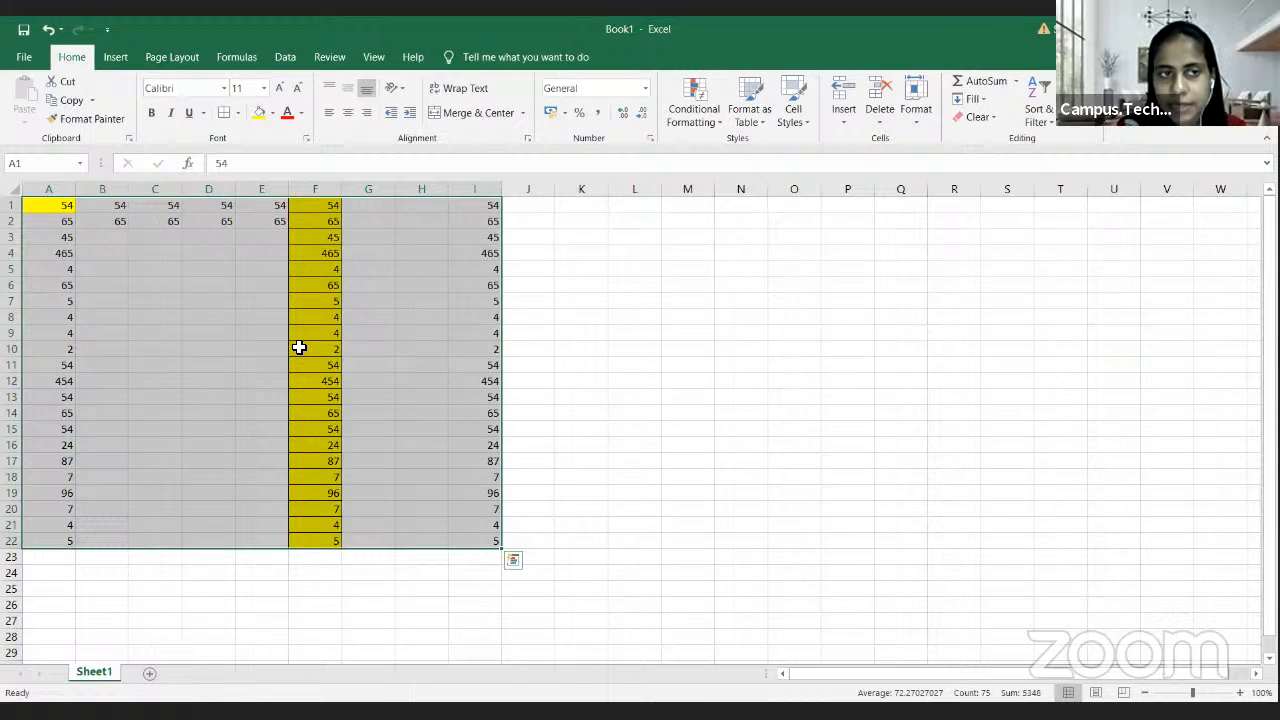
pyautogui.click(55, 204)
pyautogui.moveTo(48, 205); pyautogui.dragTo(485, 540)
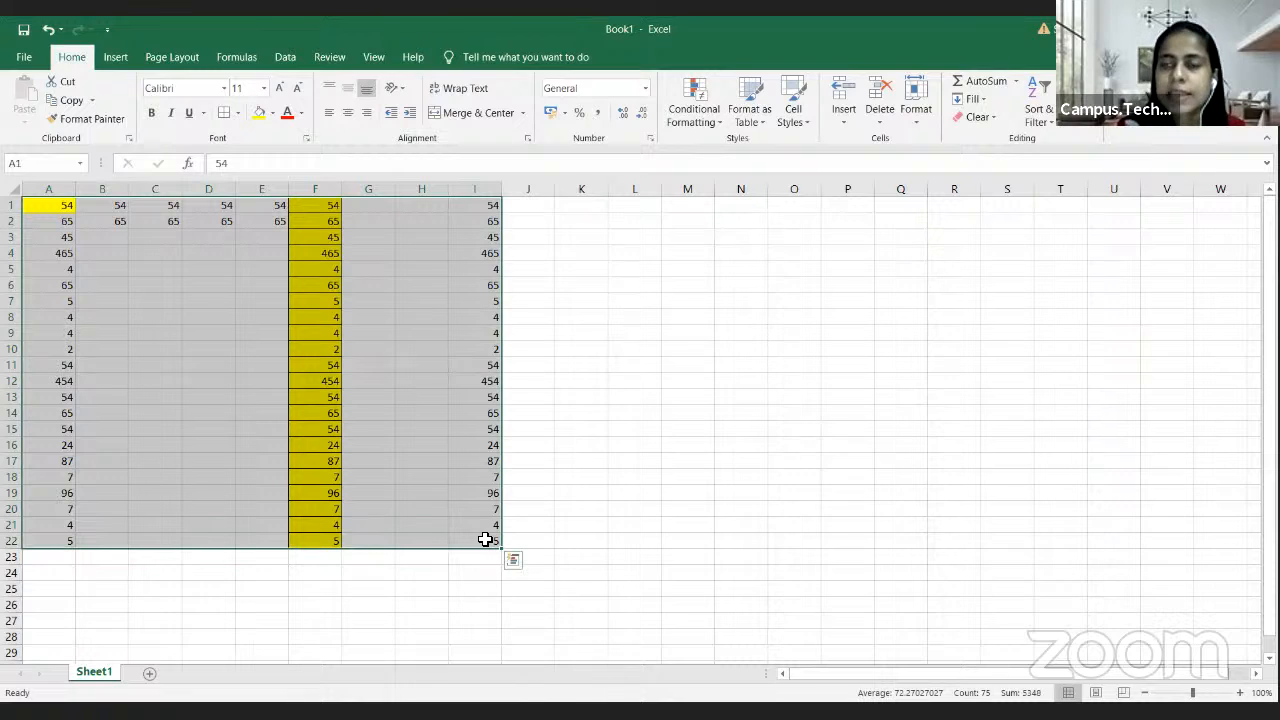
# Step: Apply All Borders to the range A1:I22
pyautogui.click(46, 210)
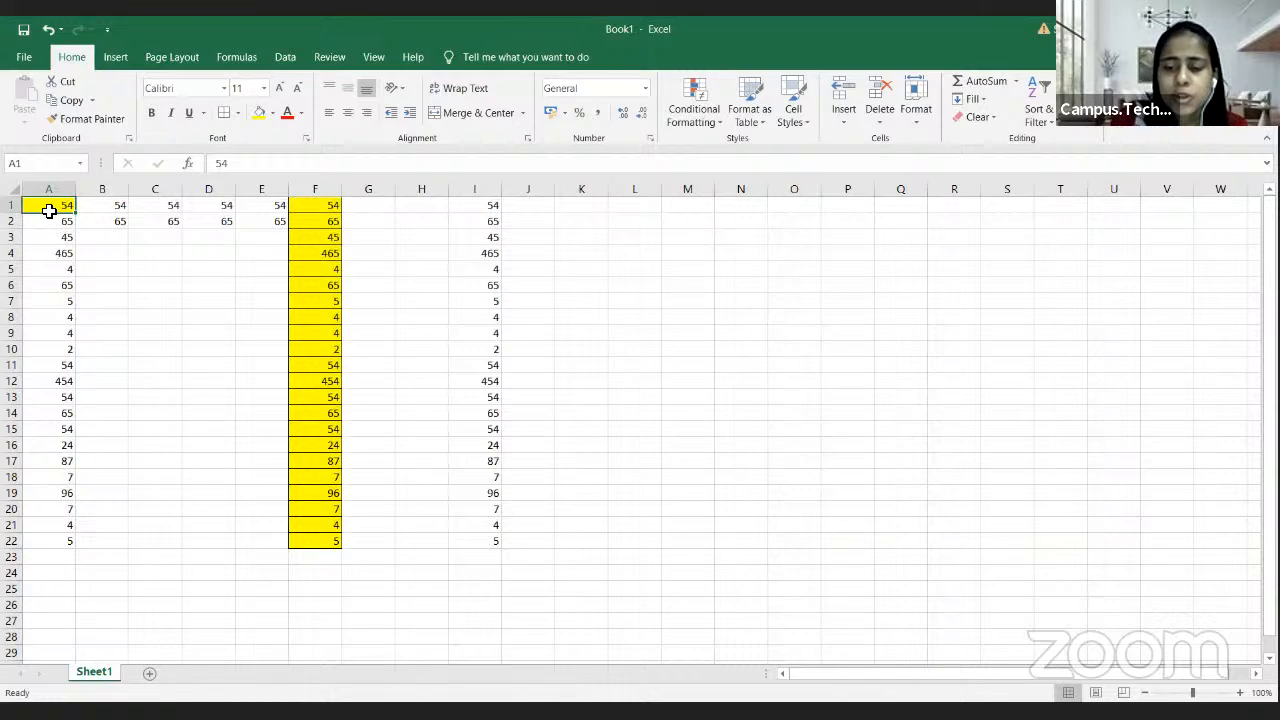
pyautogui.hotkey('shift', 'Right')
pyautogui.hotkey('shift', 'Right')
pyautogui.hotkey('shift', 'Right')
pyautogui.hotkey('shift', 'Right')
pyautogui.hotkey('shift', 'Right')
pyautogui.hotkey('shift', 'Right')
pyautogui.hotkey('shift', 'Right')
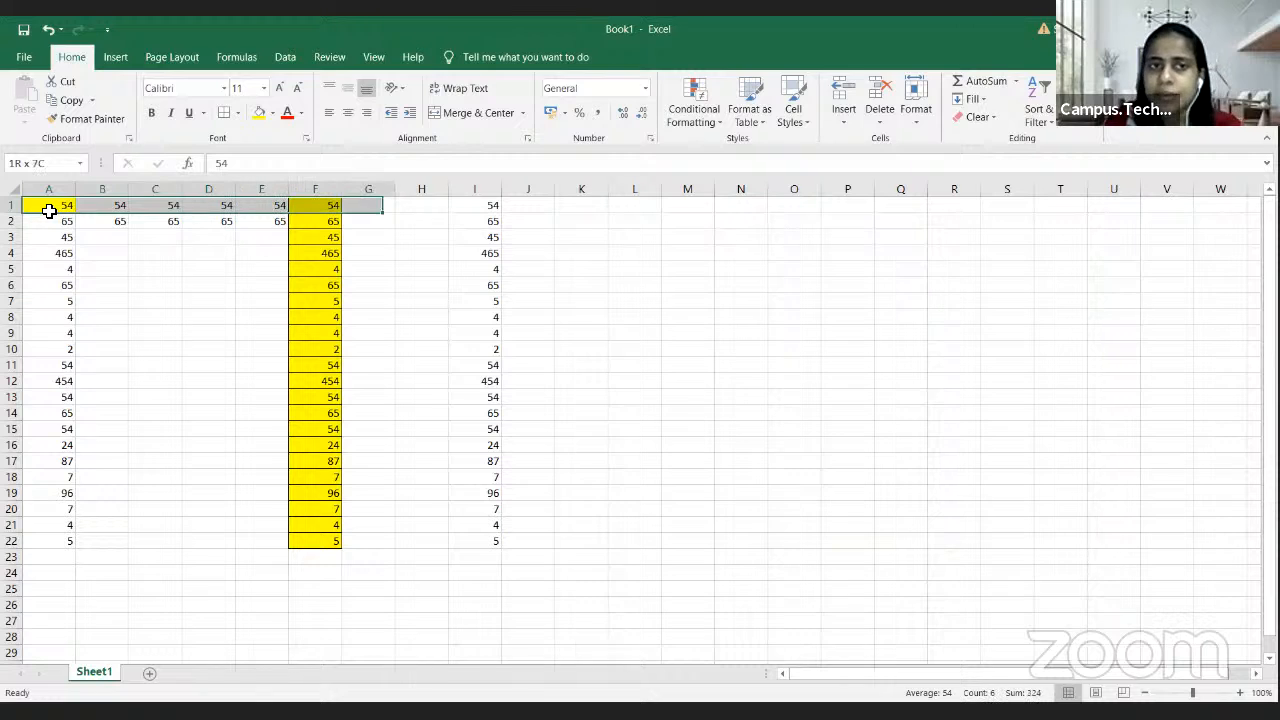
pyautogui.hotkey('shift', 'Right')
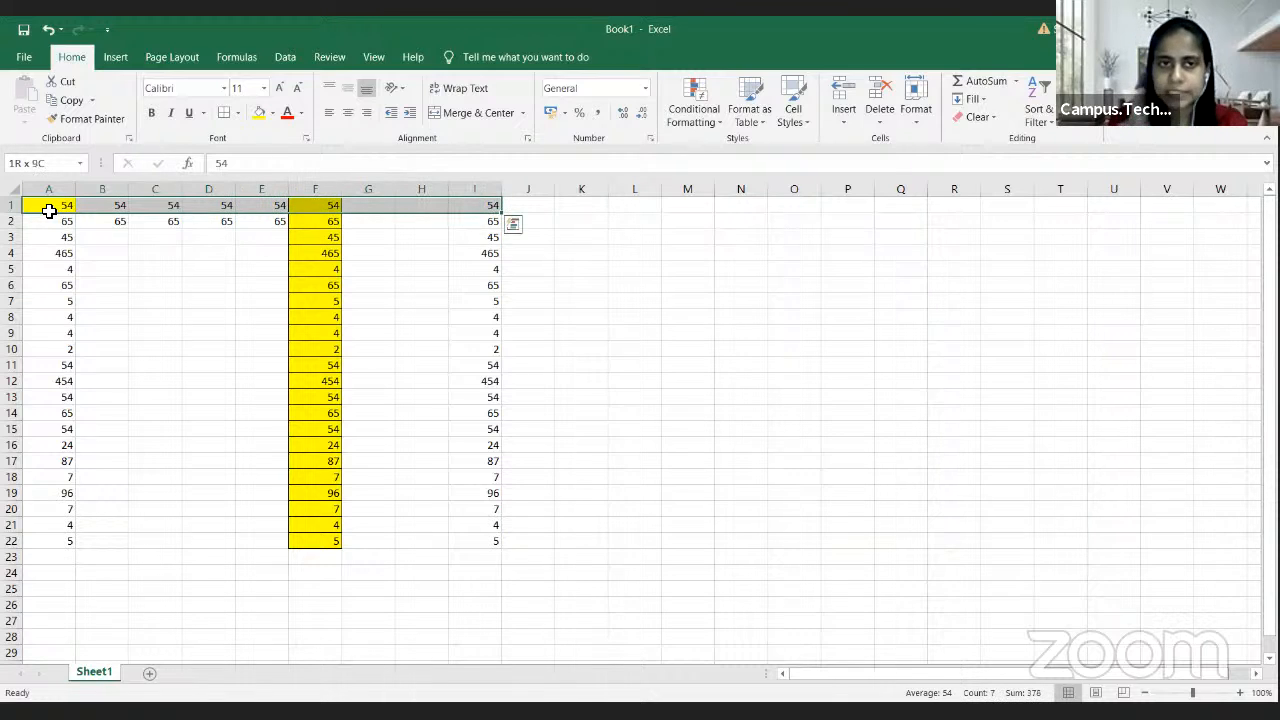
pyautogui.hotkey('shift', 'Down')
pyautogui.hotkey('shift', 'Down')
pyautogui.hotkey('shift', 'Down')
pyautogui.hotkey('shift', 'Down')
pyautogui.hotkey('shift', 'Down')
pyautogui.hotkey('shift', 'Down')
pyautogui.hotkey('shift', 'Down')
pyautogui.hotkey('shift', 'Down')
pyautogui.hotkey('shift', 'Down')
pyautogui.hotkey('shift', 'Down')
pyautogui.hotkey('shift', 'Down')
pyautogui.hotkey('shift', 'Down')
pyautogui.hotkey('shift', 'Down')
pyautogui.hotkey('shift', 'Down')
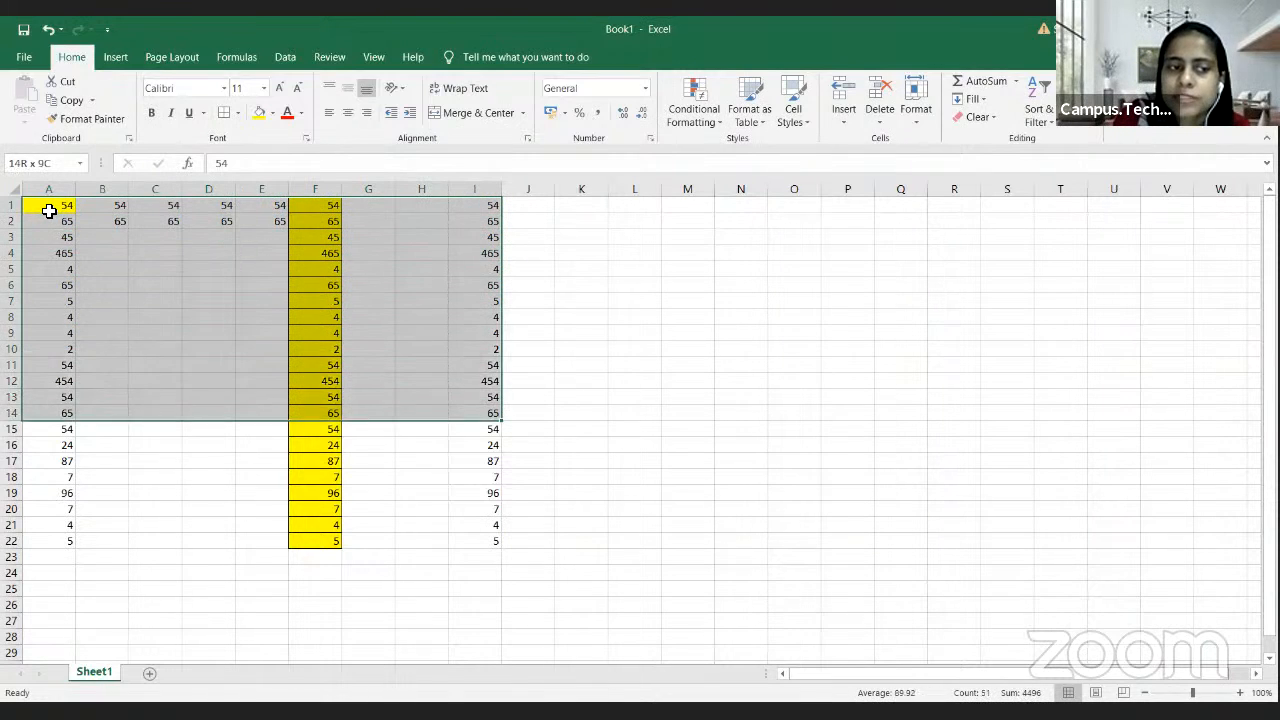
pyautogui.hotkey('shift', 'Down')
pyautogui.hotkey('shift', 'Down')
pyautogui.hotkey('shift', 'Down')
pyautogui.hotkey('shift', 'Down')
pyautogui.hotkey('shift', 'Down')
pyautogui.hotkey('shift', 'Down')
pyautogui.hotkey('shift', 'Down')
pyautogui.hotkey('shift', 'Down')
pyautogui.hotkey('shift', 'Down')
pyautogui.hotkey('shift', 'Up')
pyautogui.hotkey('shift', 'Up')
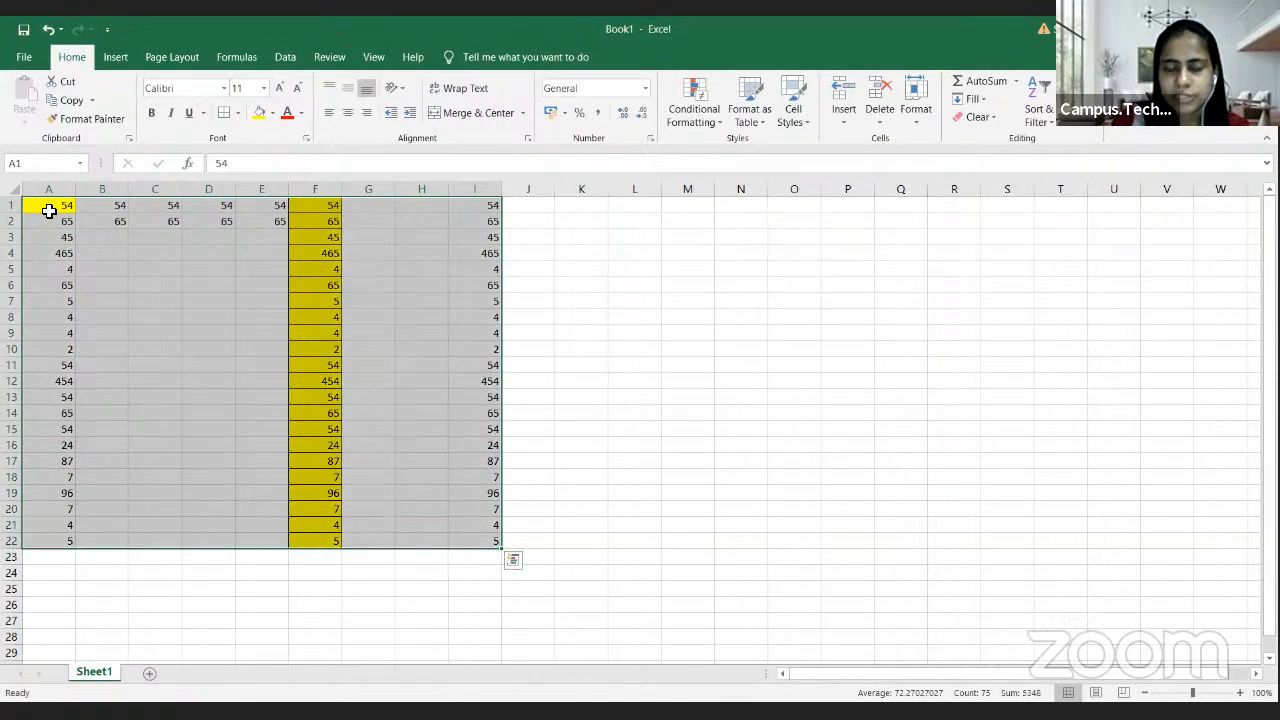
pyautogui.click(238, 116)
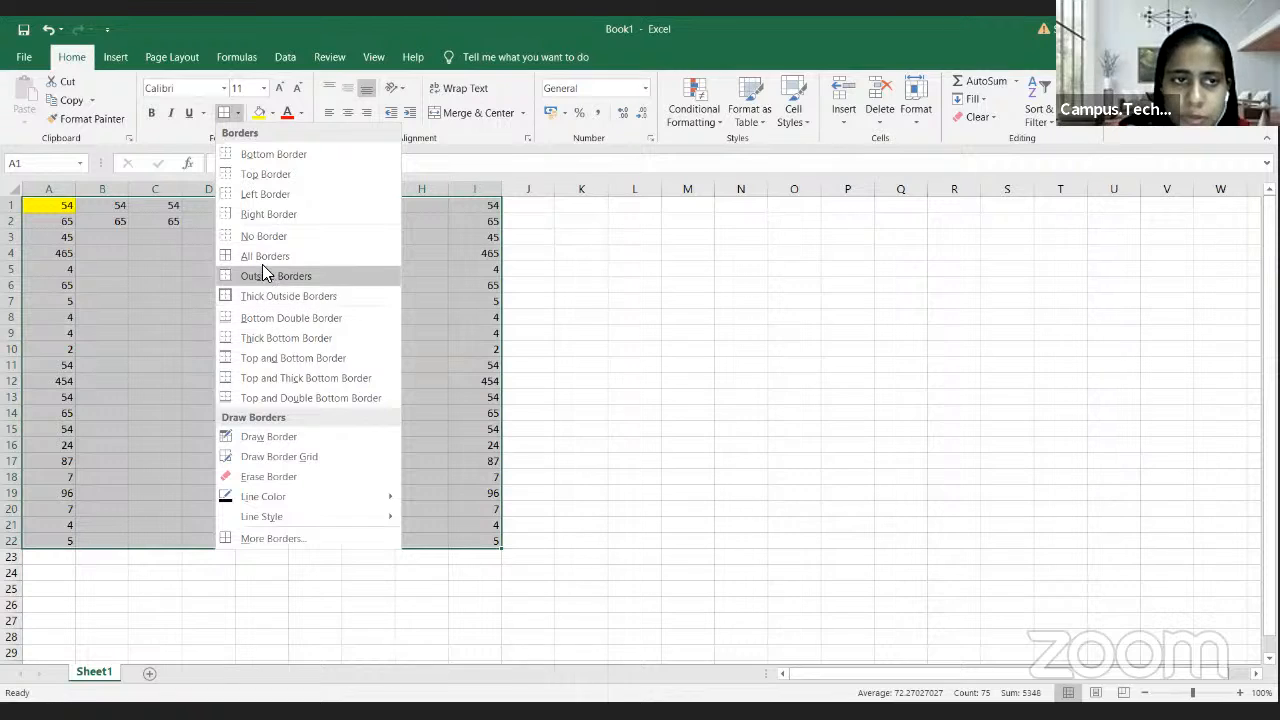
pyautogui.click(263, 262)
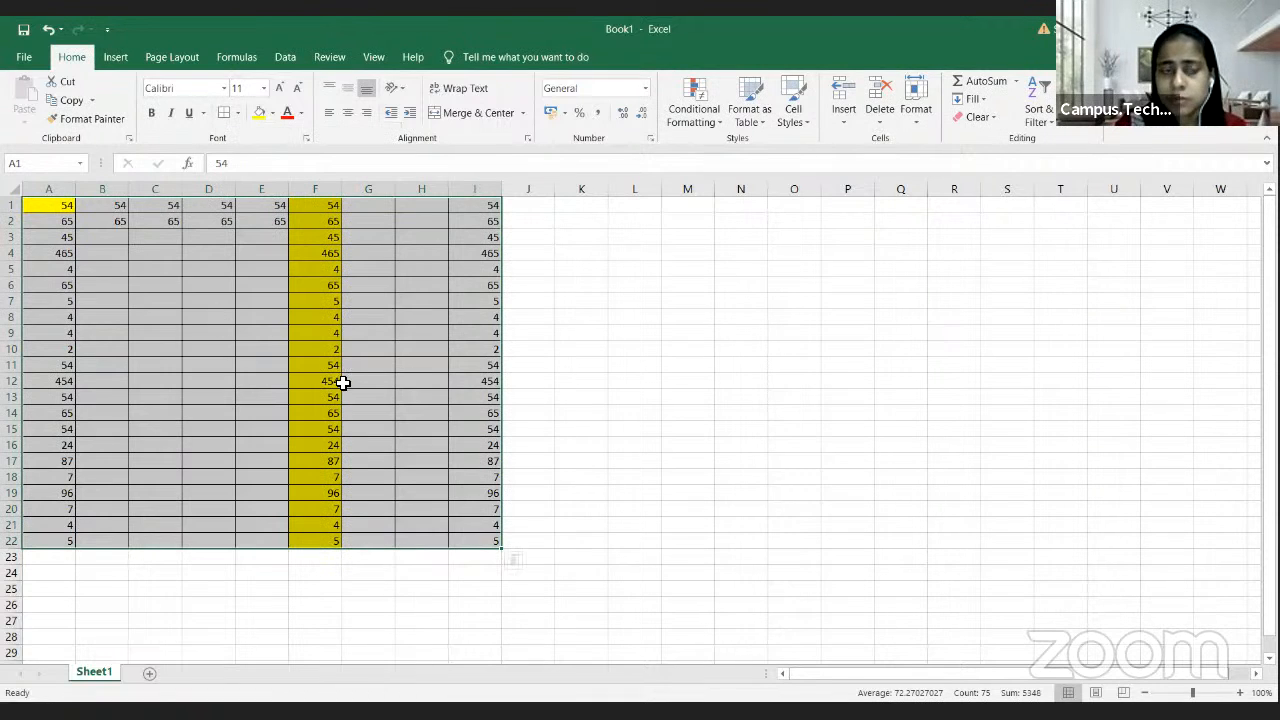
# Step: Try Thick Outside Borders on the range A1:I22
pyautogui.click(238, 116)
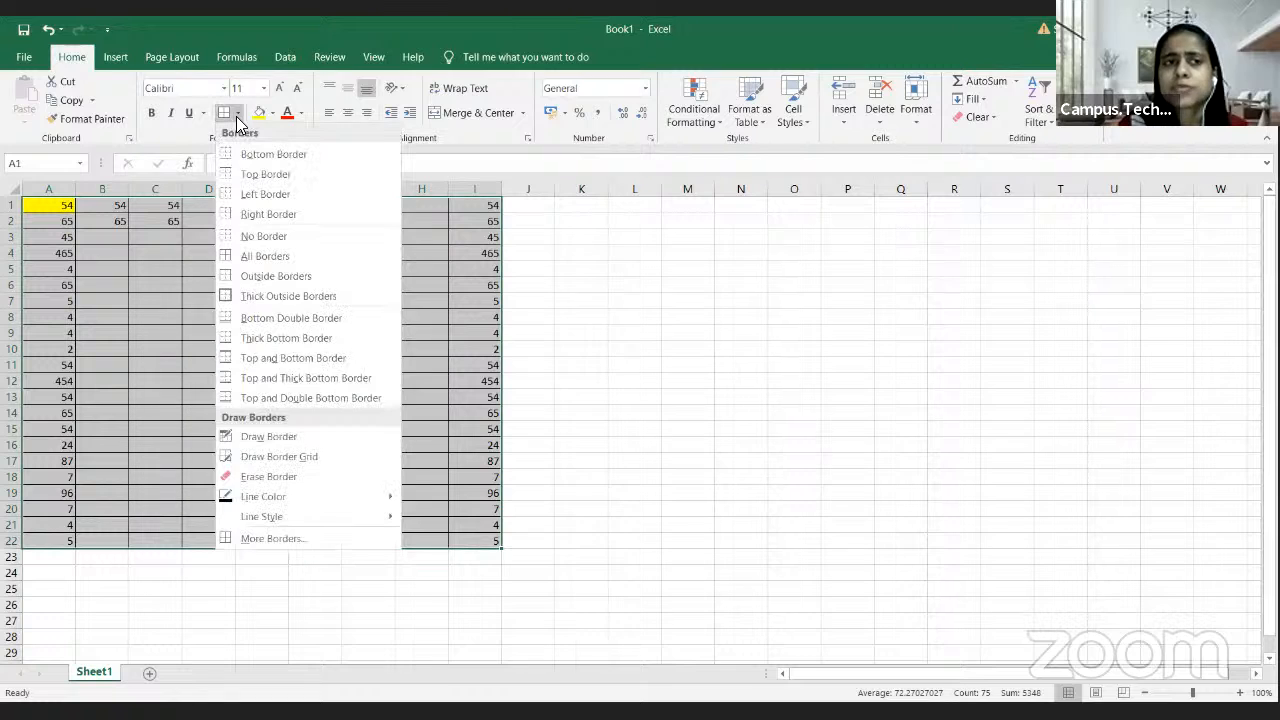
pyautogui.click(315, 296)
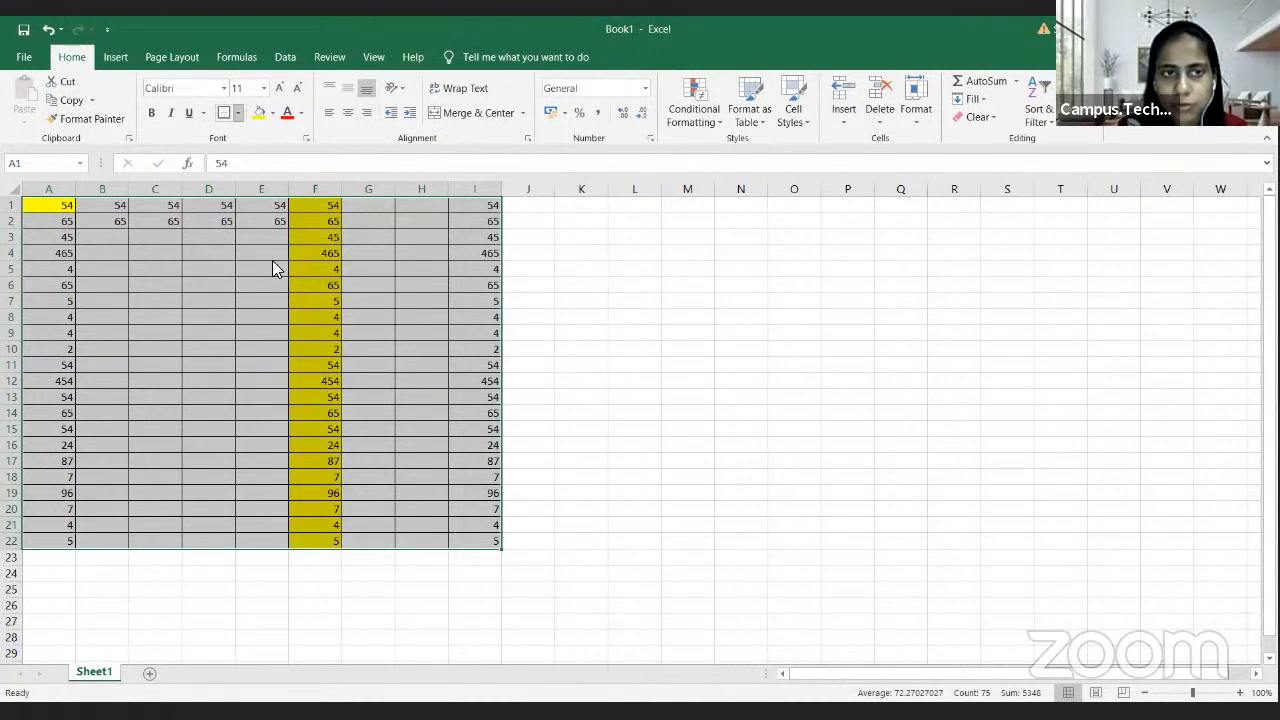
pyautogui.click(549, 307)
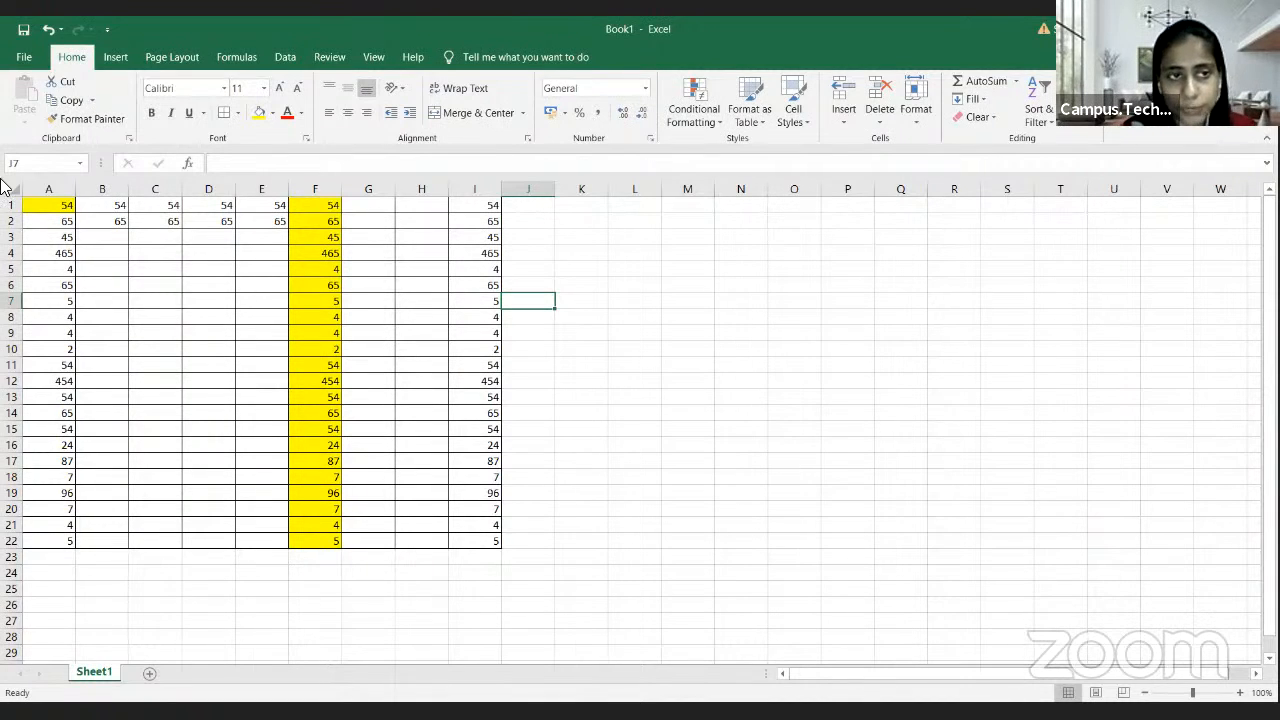
# Step: Make the number in cell A1 bold, italic and underlined
pyautogui.click(31, 203)
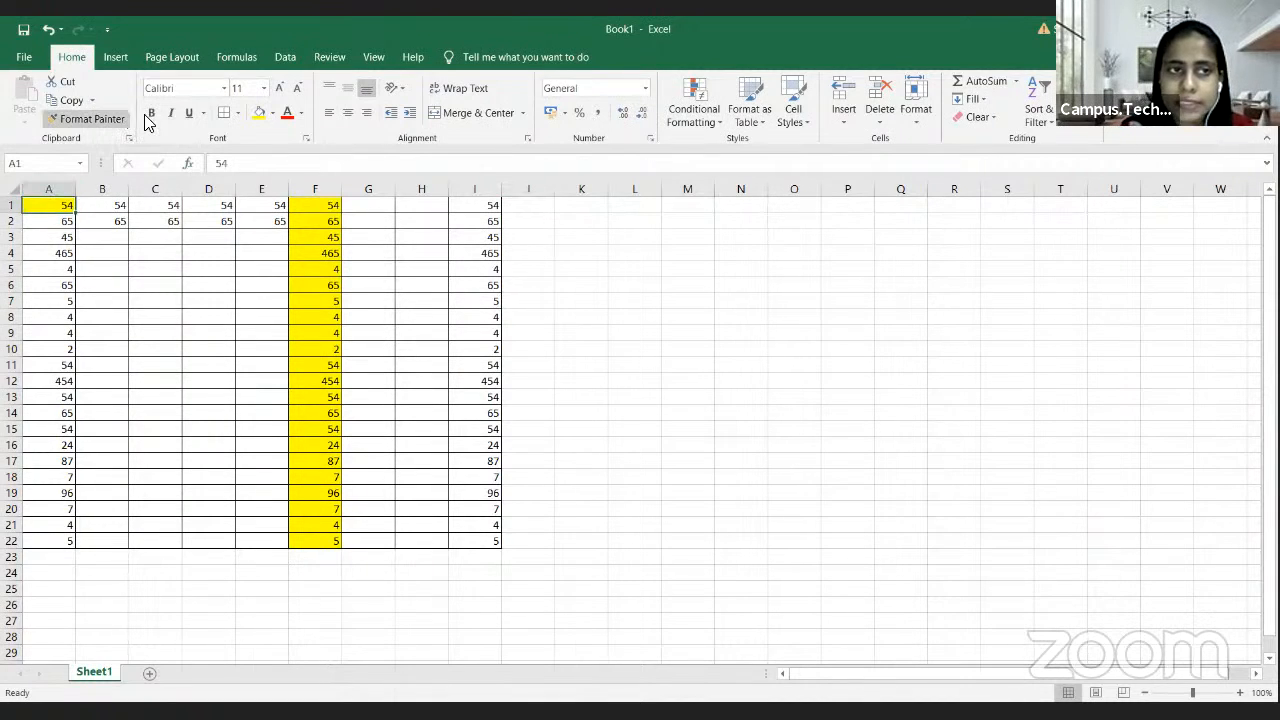
pyautogui.click(152, 113)
pyautogui.click(171, 113)
pyautogui.click(188, 113)
pyautogui.click(176, 188)
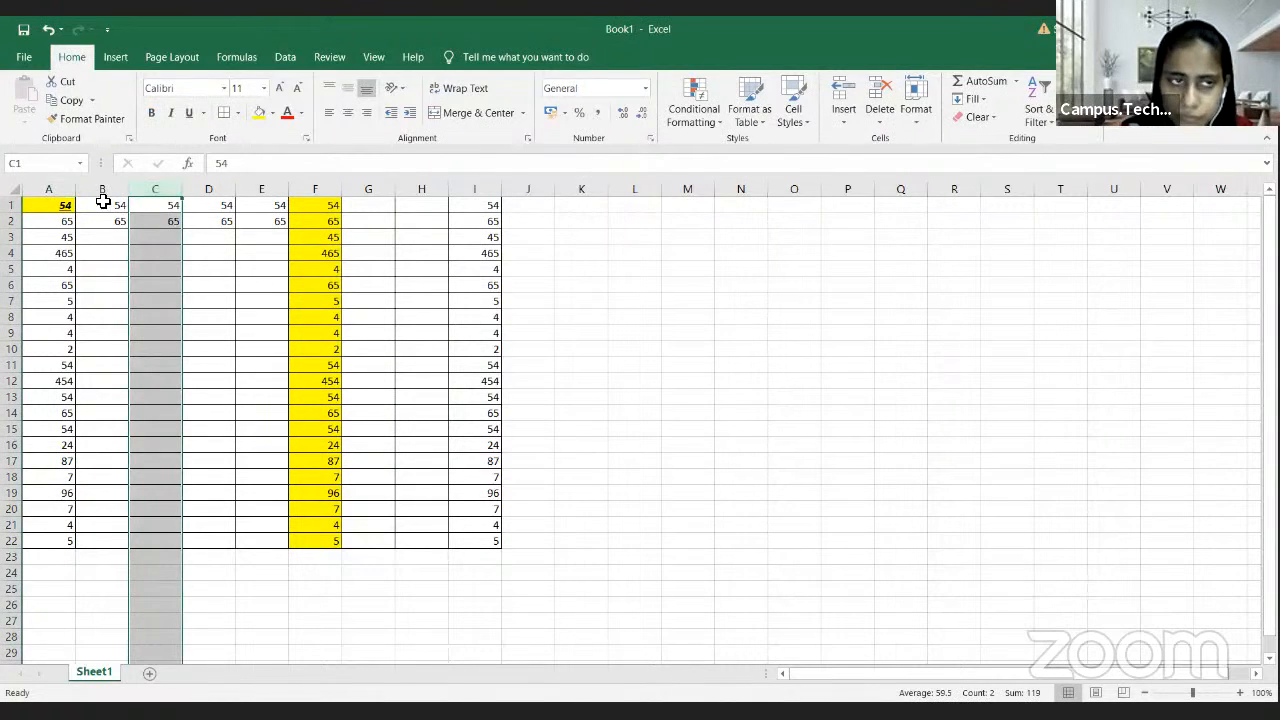
# Step: Increase the font size of cell A1 in steps and reduce it again to 12
pyautogui.click(68, 205)
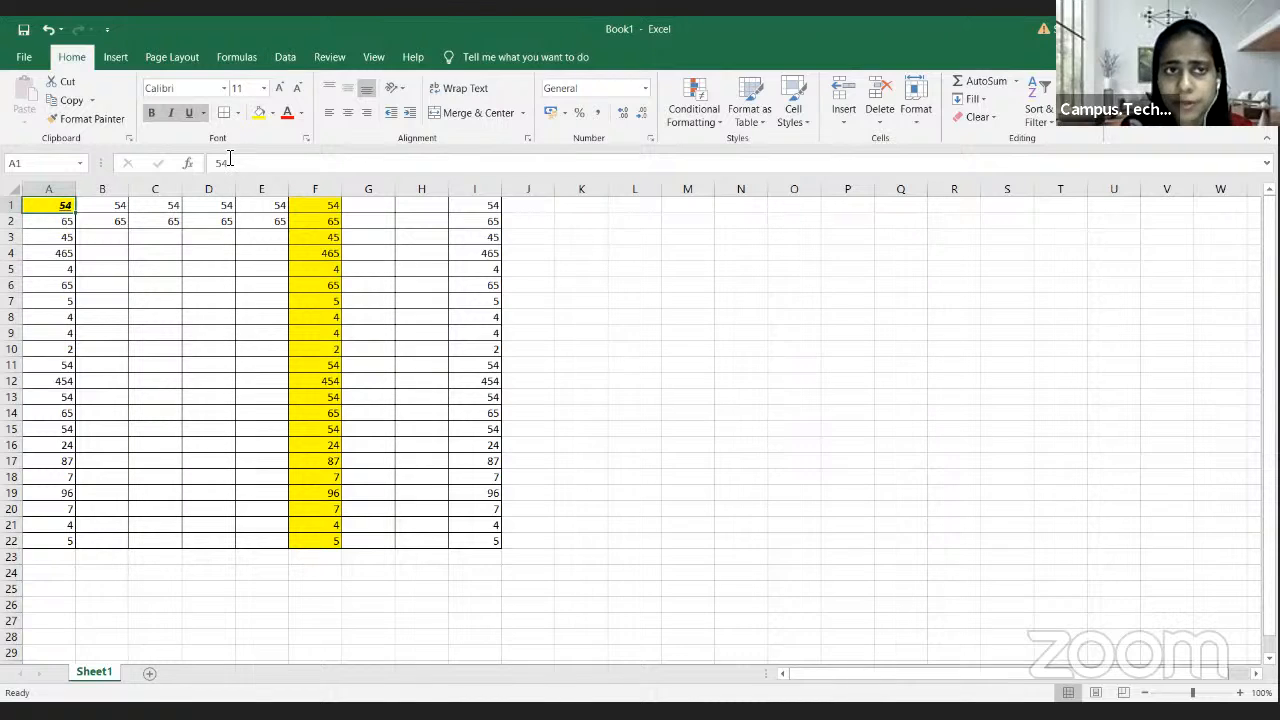
pyautogui.click(280, 89)
pyautogui.click(280, 89)
pyautogui.click(281, 90)
pyautogui.click(296, 89)
pyautogui.click(296, 89)
pyautogui.click(265, 88)
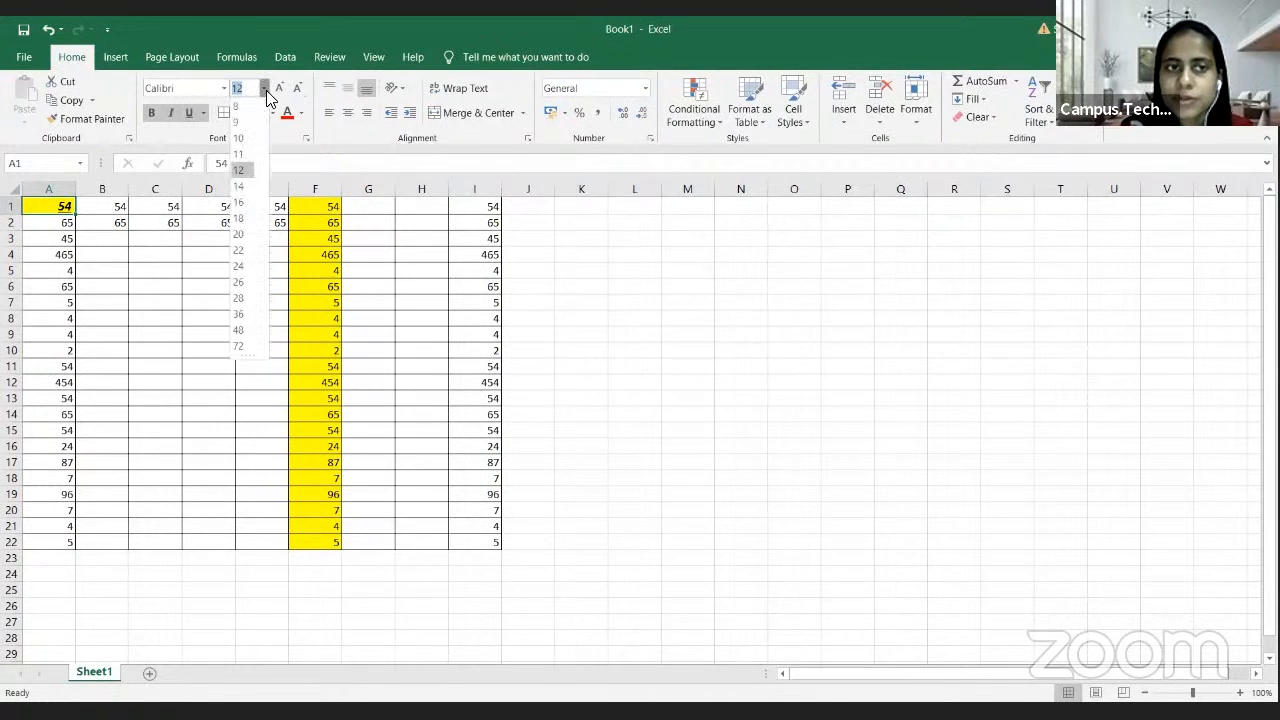
pyautogui.click(98, 301)
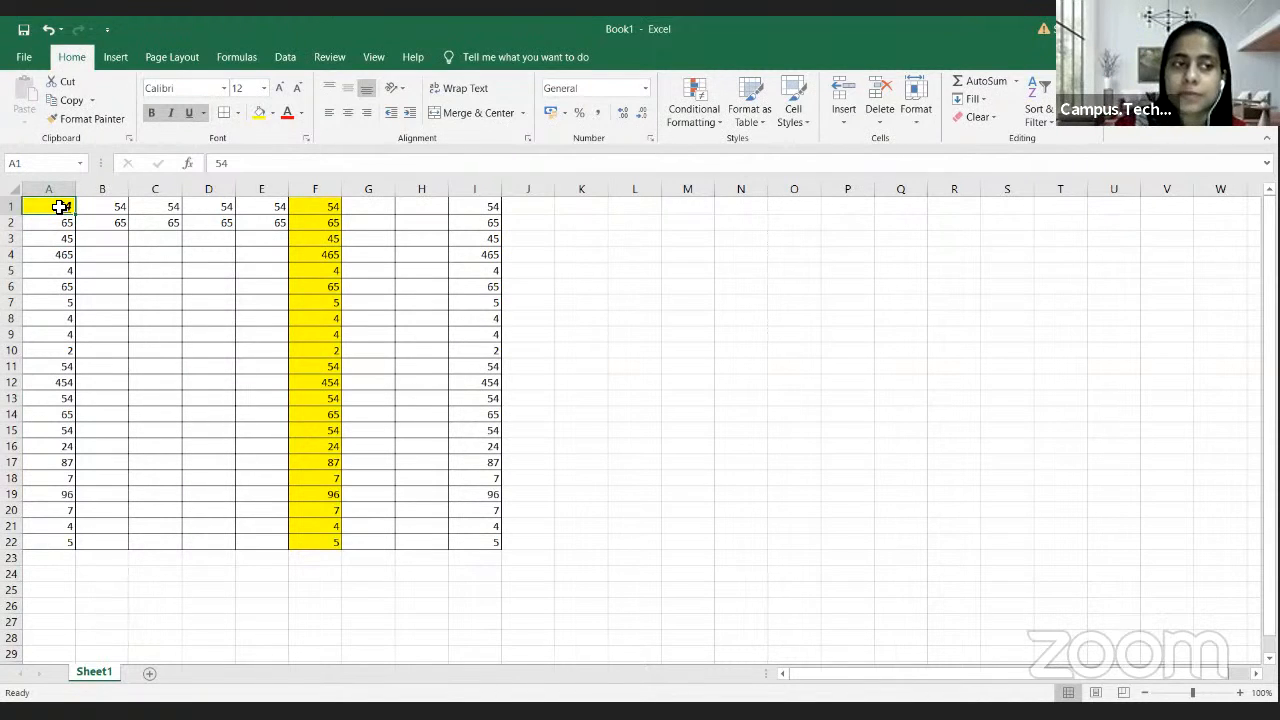
# Step: Make all numbers in the range A1:I22 bold, italic and underlined
pyautogui.hotkey('shift', 'Right')
pyautogui.hotkey('shift', 'Right')
pyautogui.hotkey('shift', 'Right')
pyautogui.hotkey('shift', 'Right')
pyautogui.hotkey('shift', 'Right')
pyautogui.hotkey('shift', 'Right')
pyautogui.hotkey('shift', 'Right')
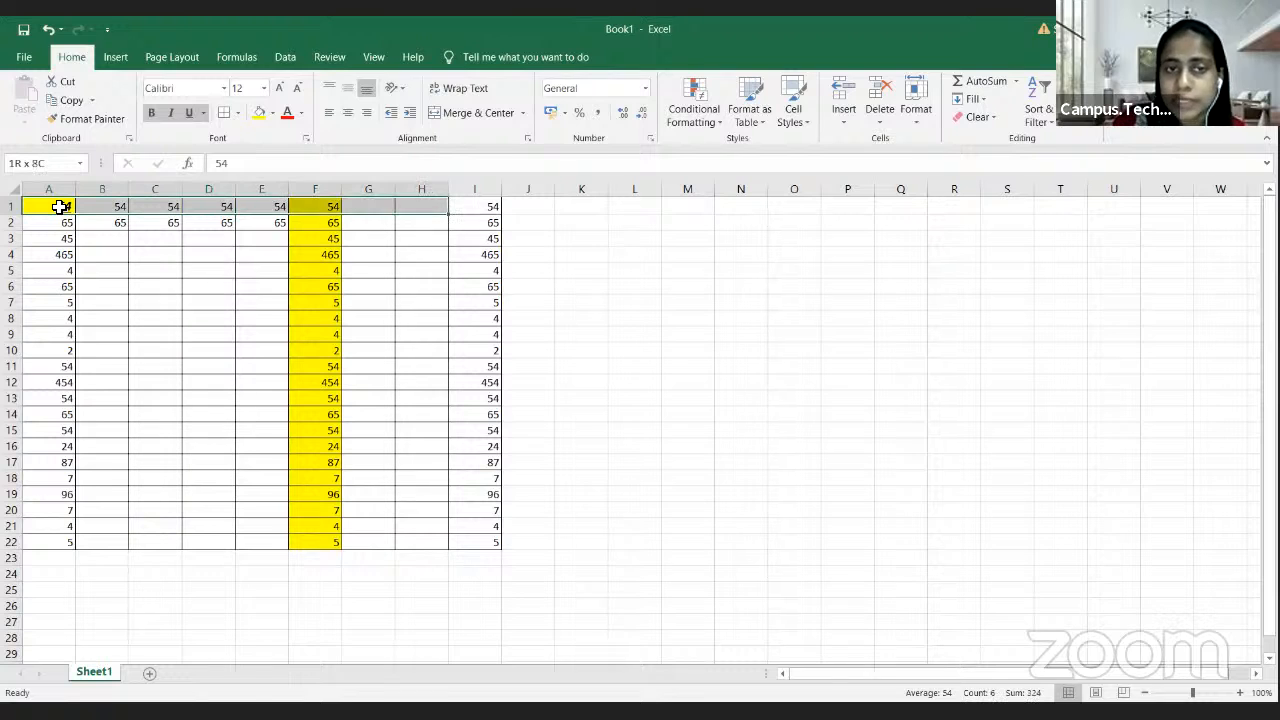
pyautogui.hotkey('shift', 'Right')
pyautogui.hotkey('shift', 'Down')
pyautogui.hotkey('shift', 'Down')
pyautogui.hotkey('shift', 'Down')
pyautogui.hotkey('shift', 'Down')
pyautogui.hotkey('shift', 'Down')
pyautogui.hotkey('shift', 'Down')
pyautogui.hotkey('shift', 'Down')
pyautogui.hotkey('shift', 'Down')
pyautogui.hotkey('shift', 'Down')
pyautogui.hotkey('shift', 'Down')
pyautogui.hotkey('shift', 'Down')
pyautogui.hotkey('shift', 'Down')
pyautogui.hotkey('shift', 'Down')
pyautogui.hotkey('shift', 'Down')
pyautogui.hotkey('shift', 'Down')
pyautogui.hotkey('shift', 'Down')
pyautogui.hotkey('shift', 'Down')
pyautogui.hotkey('shift', 'Down')
pyautogui.hotkey('shift', 'Down')
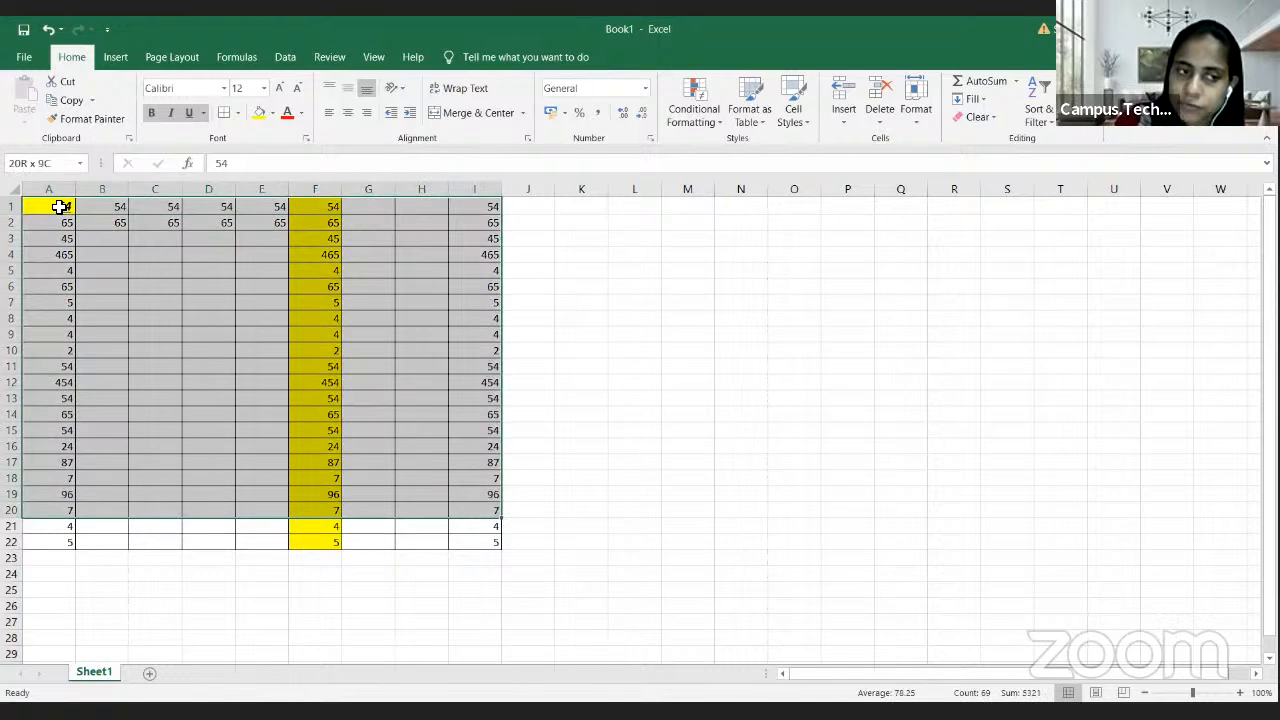
pyautogui.hotkey('shift', 'Down')
pyautogui.hotkey('shift', 'Down')
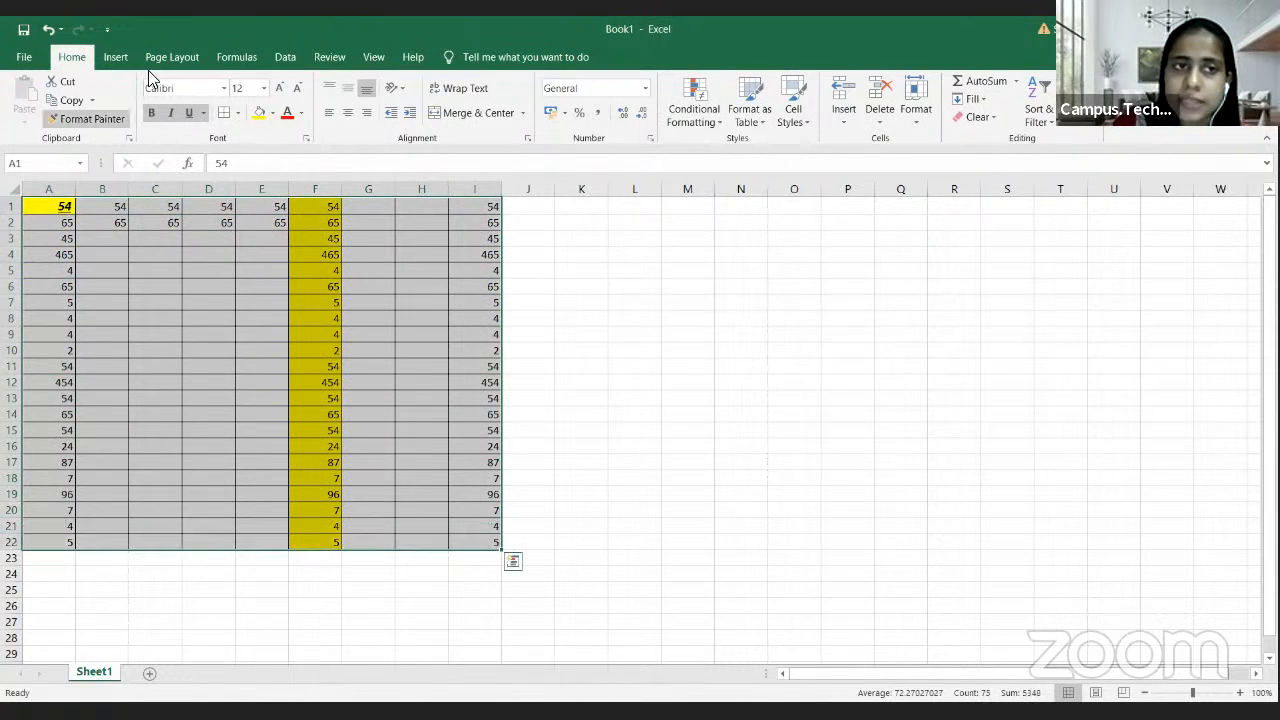
pyautogui.click(188, 112)
pyautogui.click(170, 112)
pyautogui.click(170, 112)
pyautogui.click(151, 112)
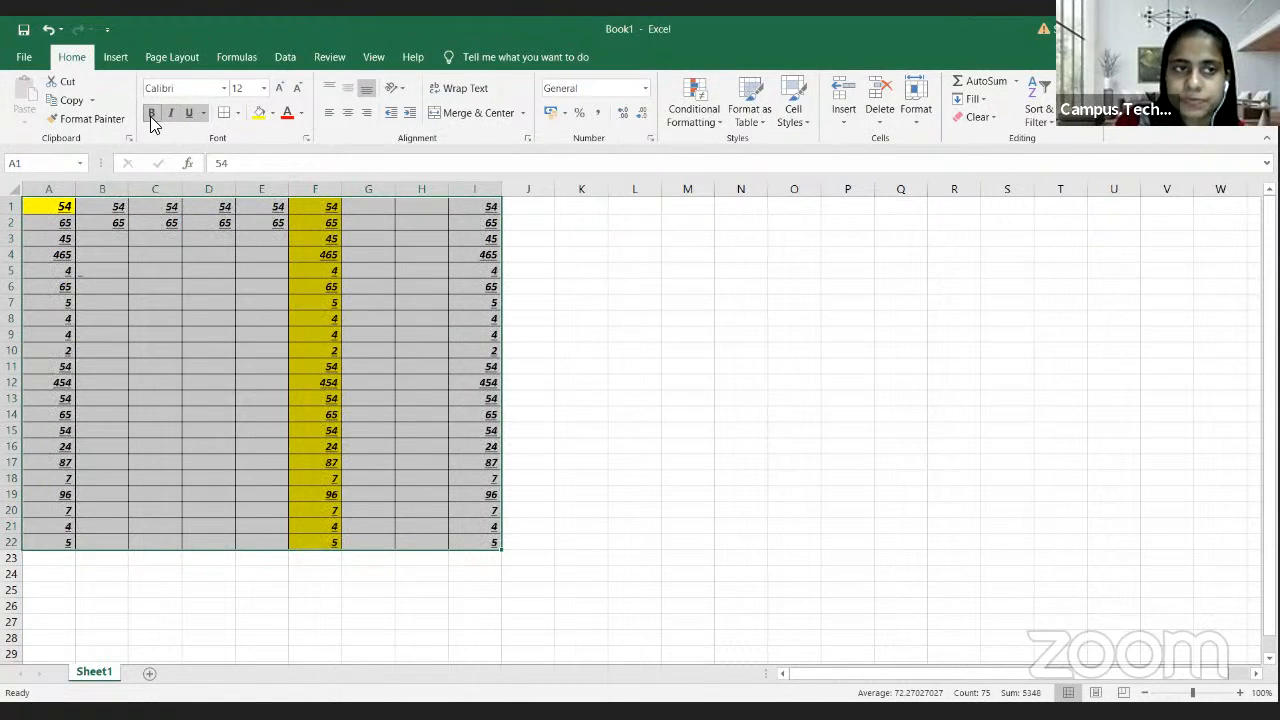
# Step: Change the font of A1:I22 to Arial Black and set its size to 13
pyautogui.click(223, 90)
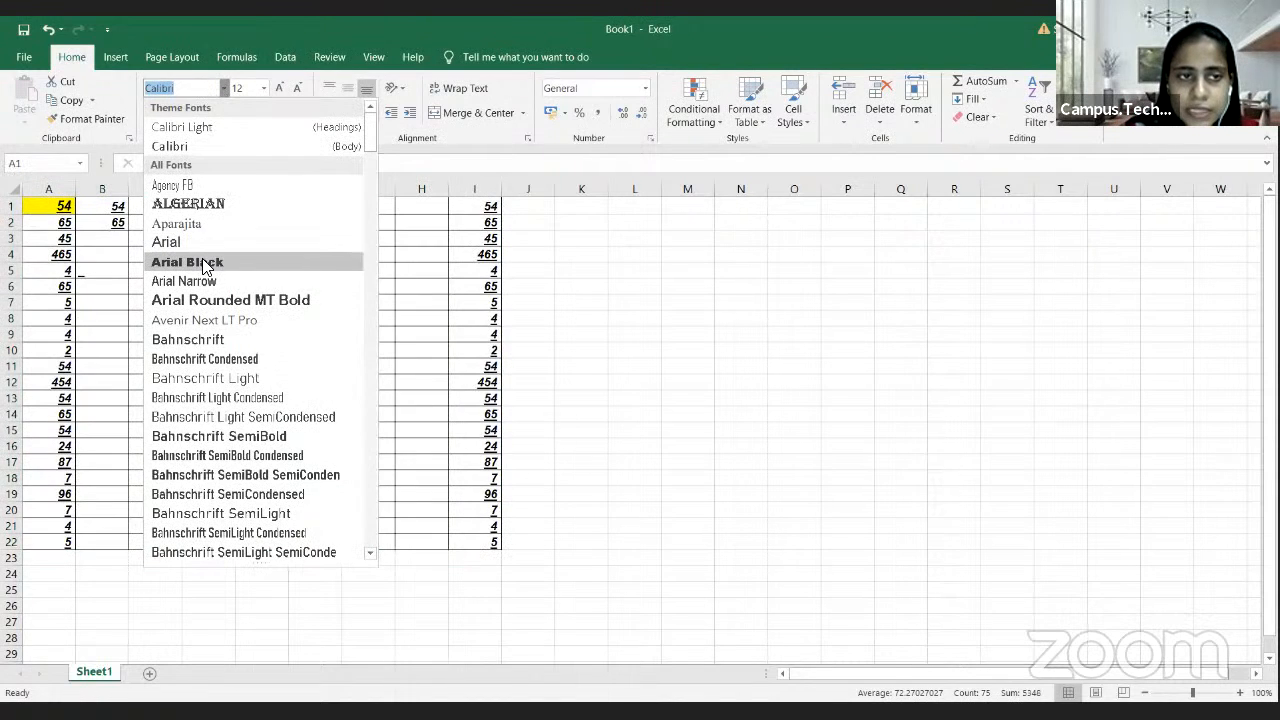
pyautogui.click(279, 90)
pyautogui.click(279, 90)
pyautogui.click(279, 90)
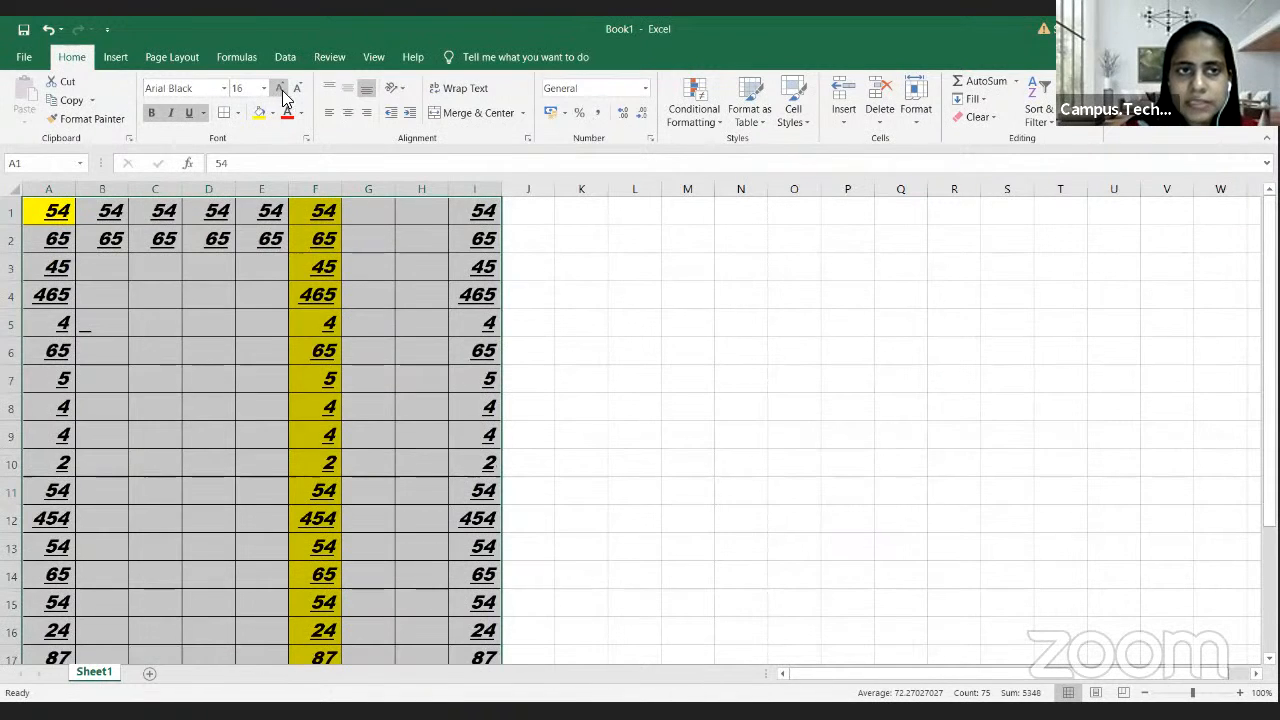
pyautogui.click(298, 89)
pyautogui.click(298, 89)
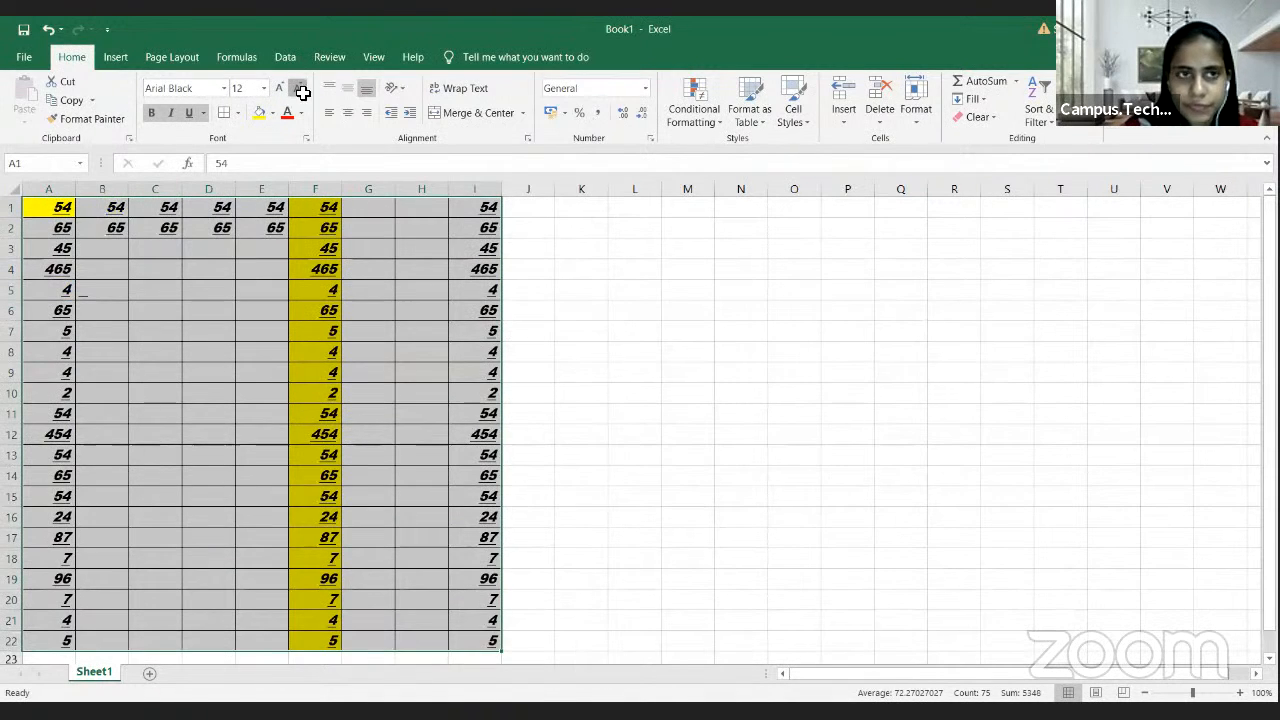
pyautogui.click(298, 89)
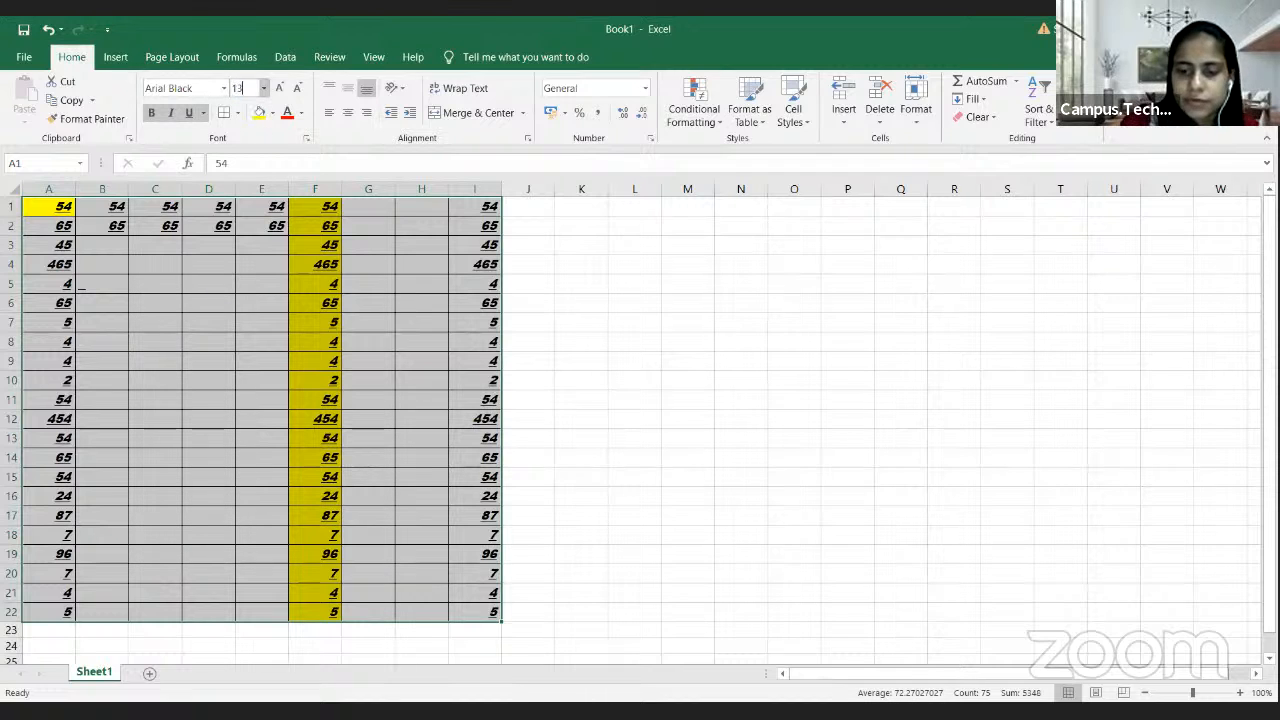
pyautogui.press('Return')
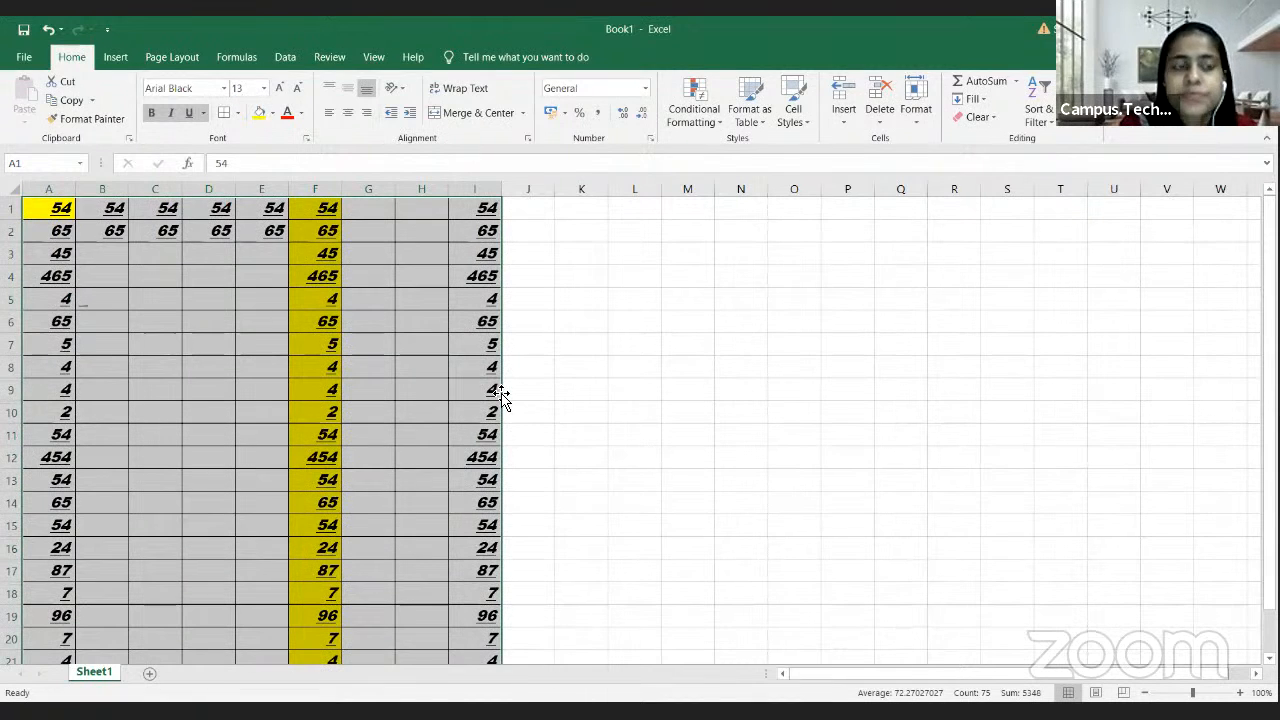
# Step: Fill the range A1:I22 with yellow and clear all its fill colour with No Fill
pyautogui.click(258, 113)
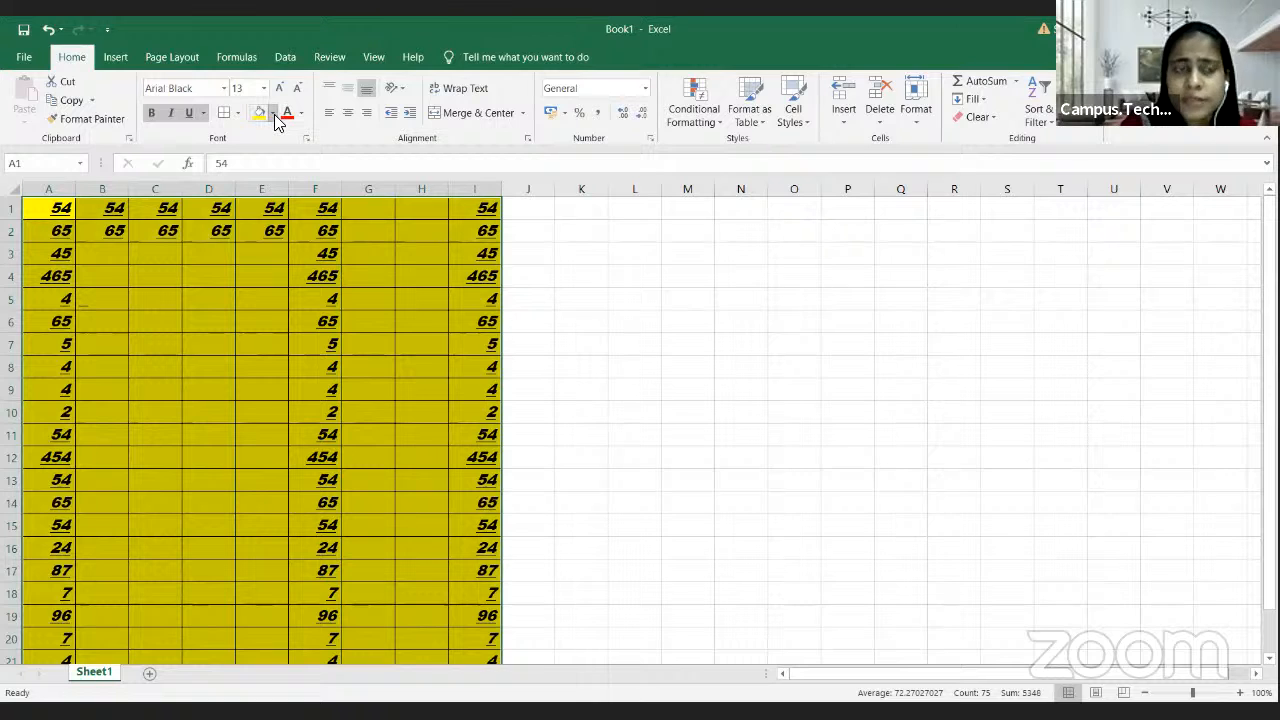
pyautogui.click(273, 113)
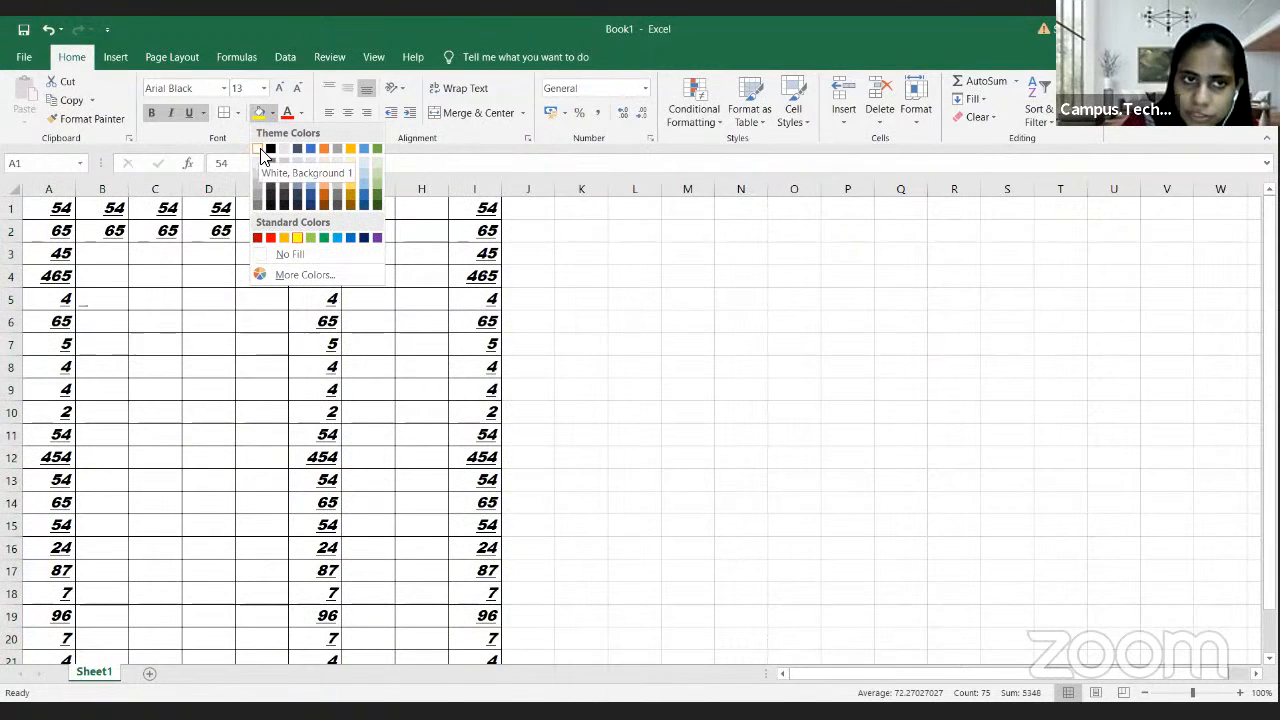
pyautogui.click(295, 255)
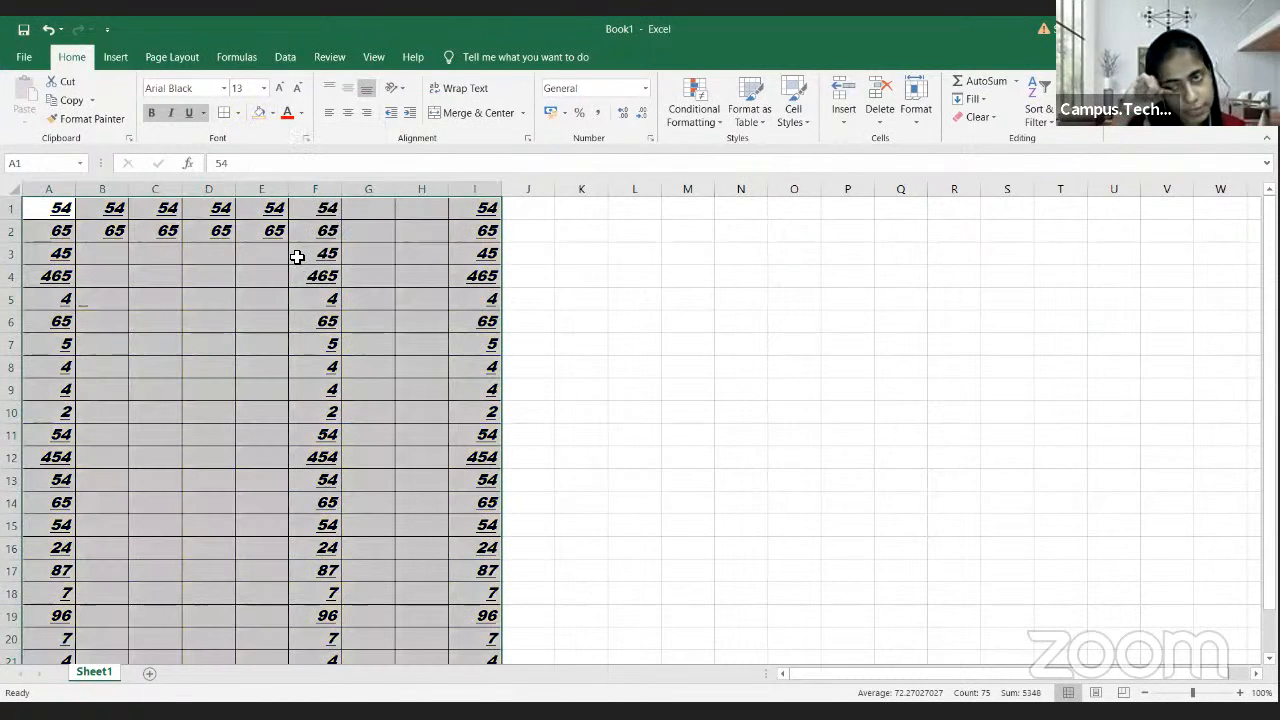
# Step: Set the font colour of A1:I22 to black and try middle and bottom alignment on the range, ending with top alignment
pyautogui.click(301, 114)
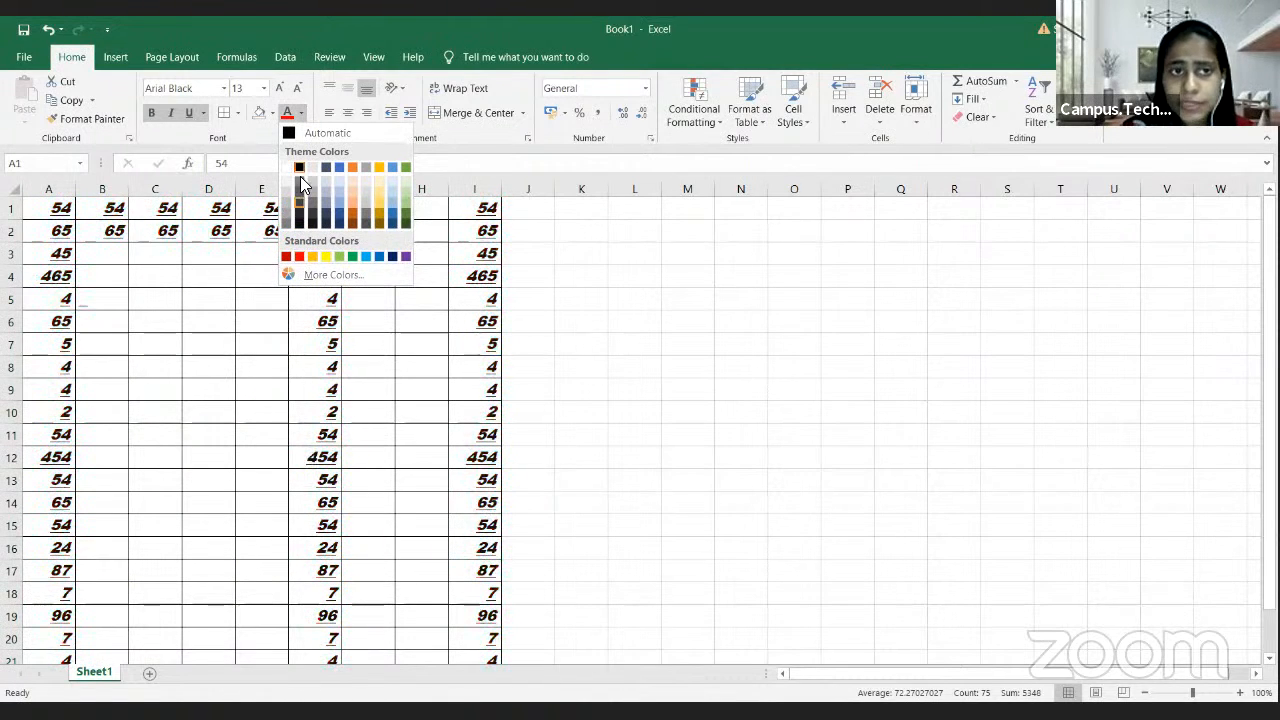
pyautogui.click(300, 168)
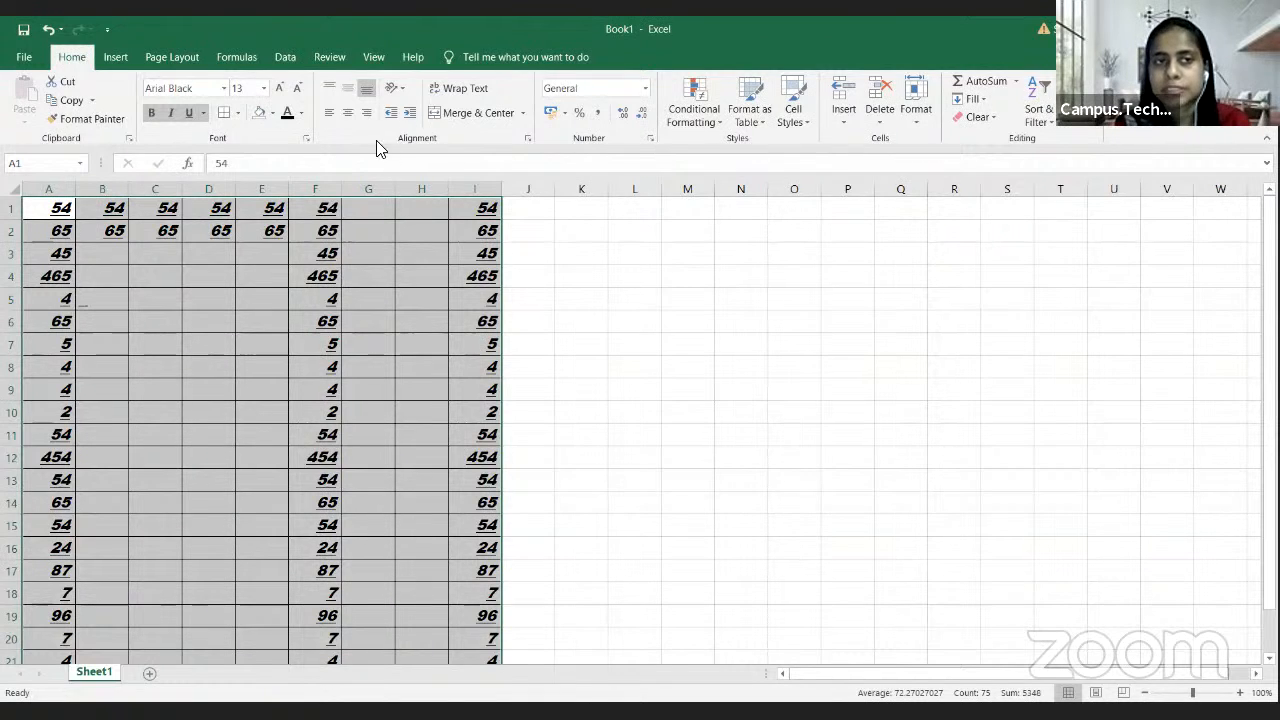
pyautogui.click(346, 88)
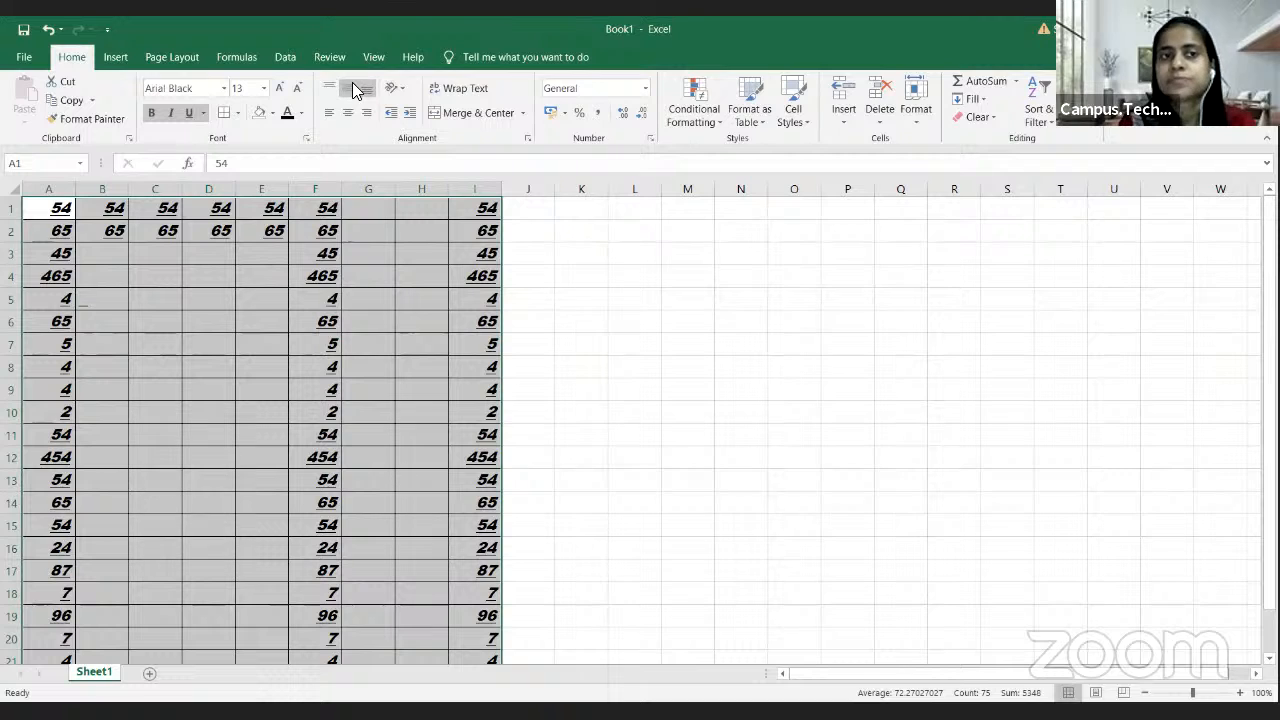
pyautogui.click(364, 92)
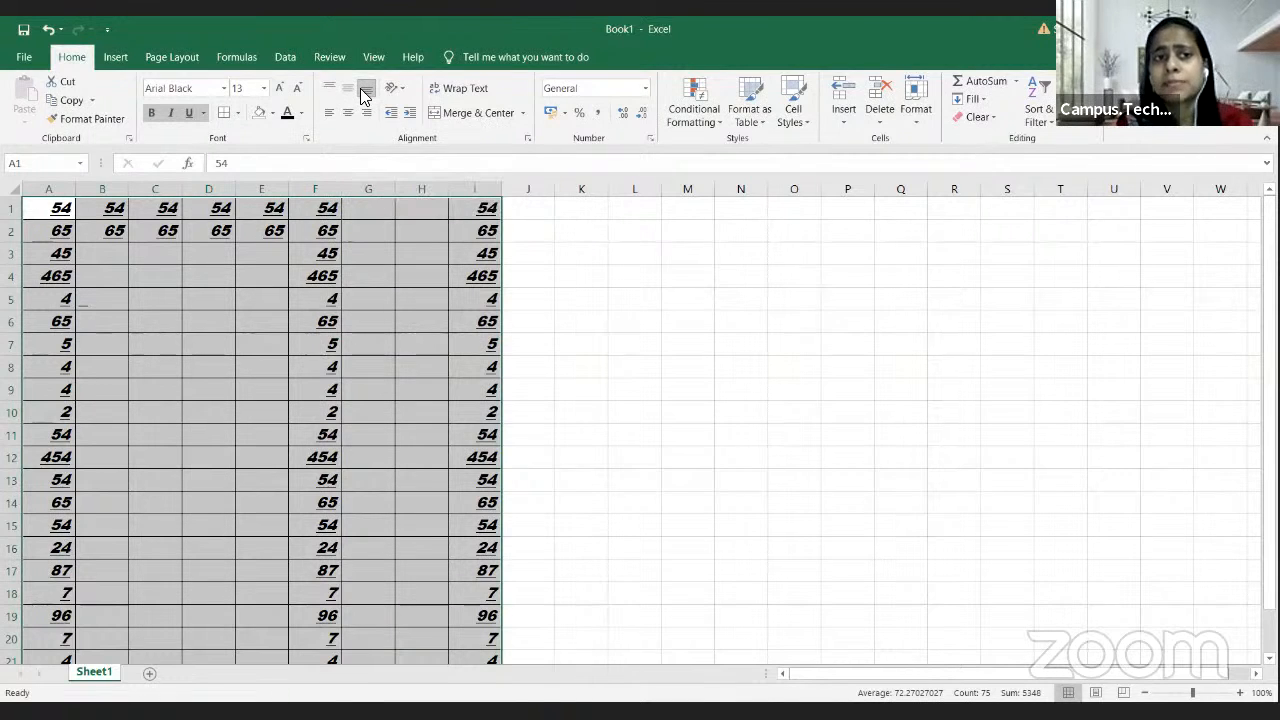
pyautogui.click(328, 92)
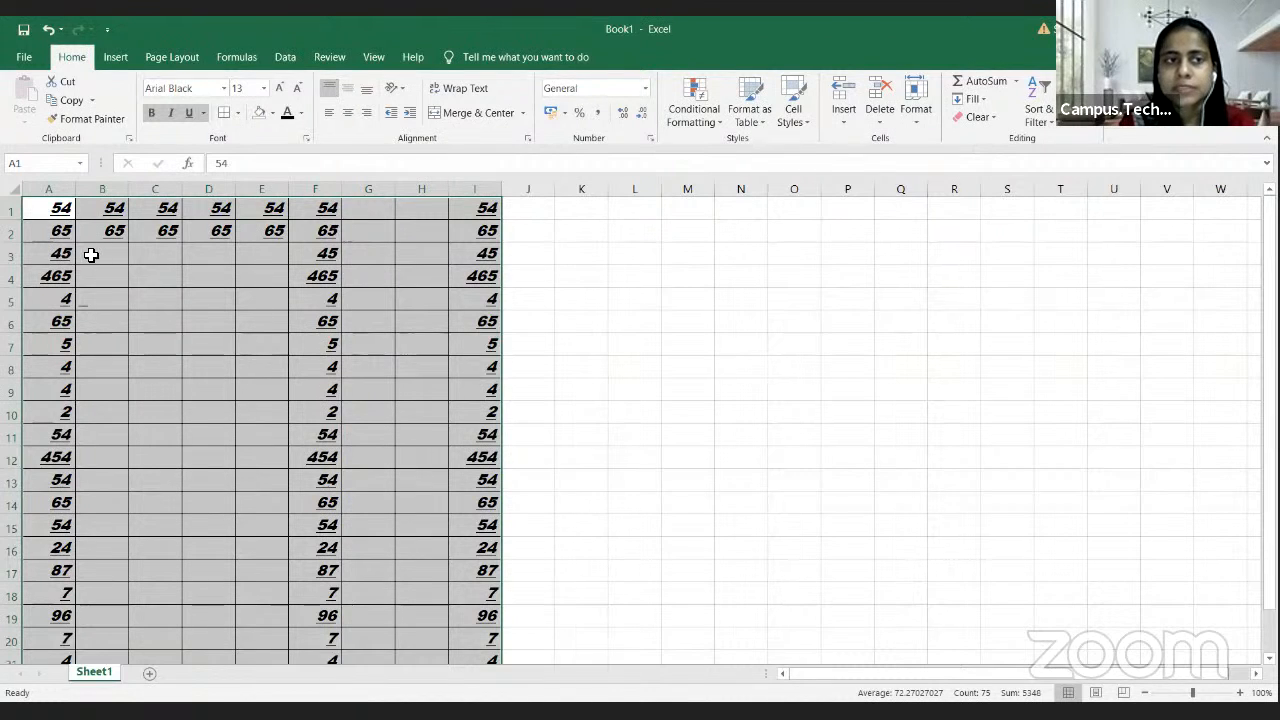
# Step: Enlarge top-aligned cell F4 by widening column F to about double and making row 4 about three times taller
pyautogui.click(296, 274)
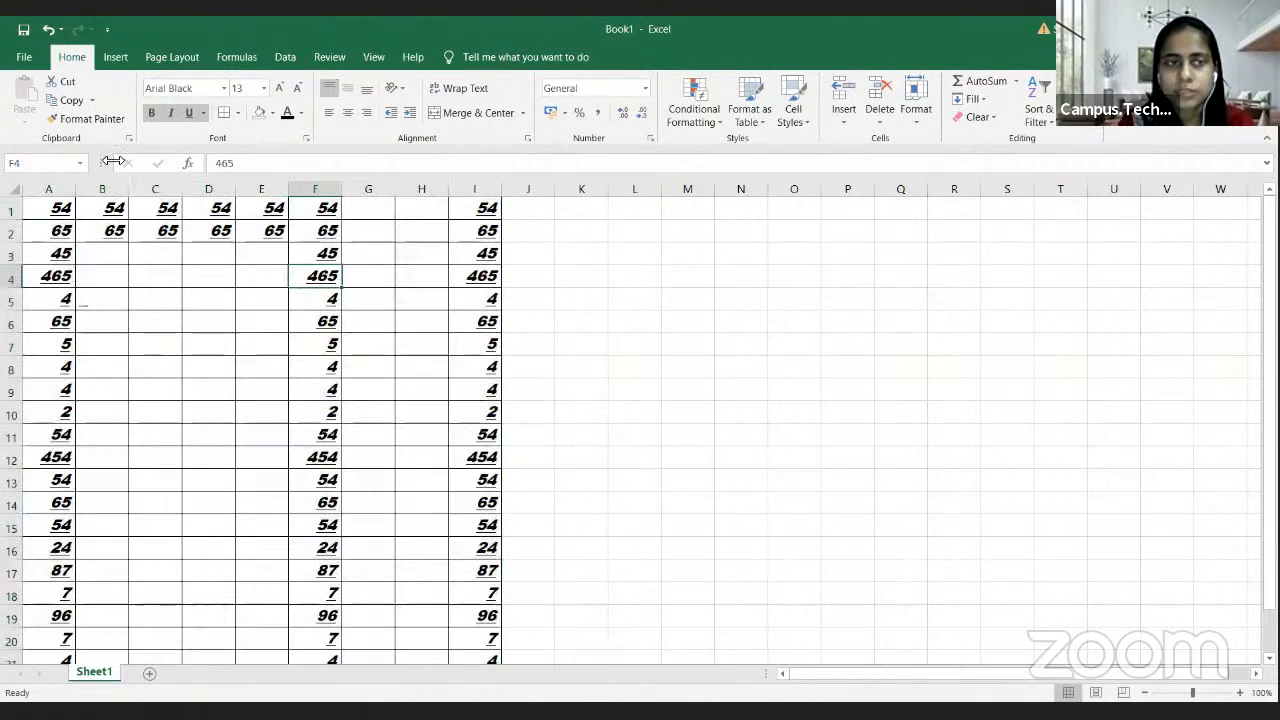
pyautogui.click(329, 88)
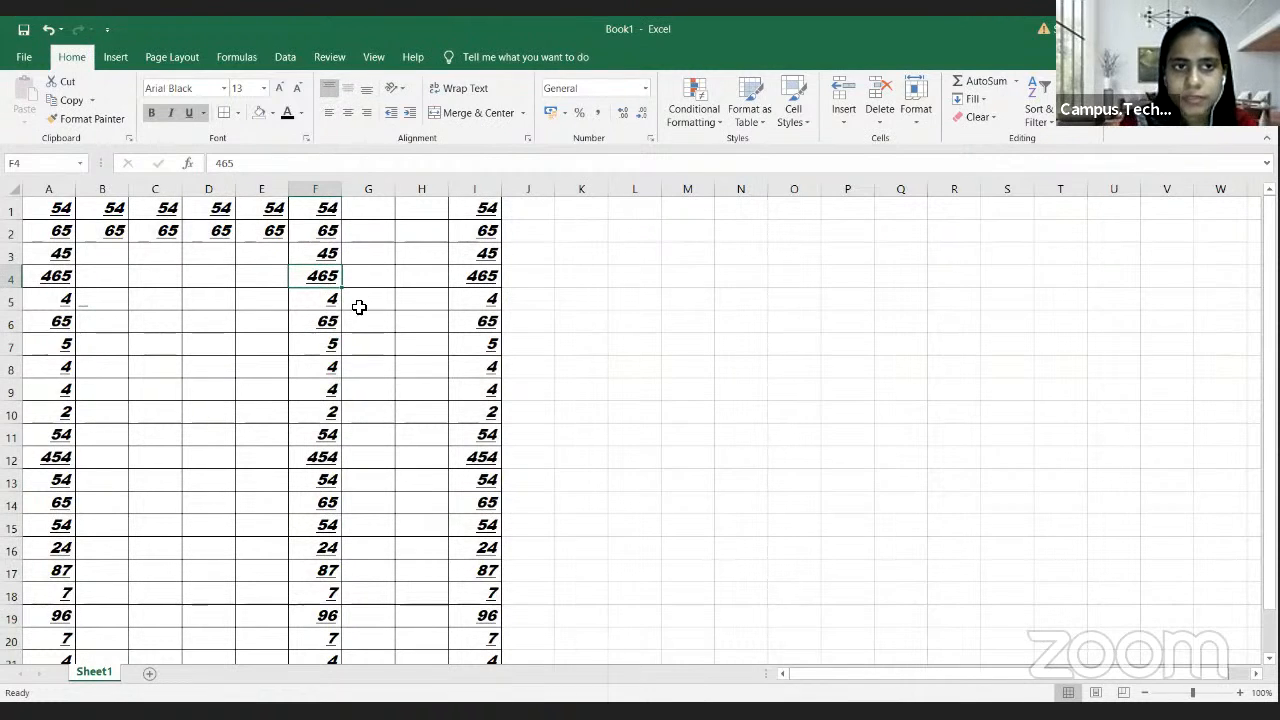
pyautogui.moveTo(343, 291); pyautogui.dragTo(345, 293)
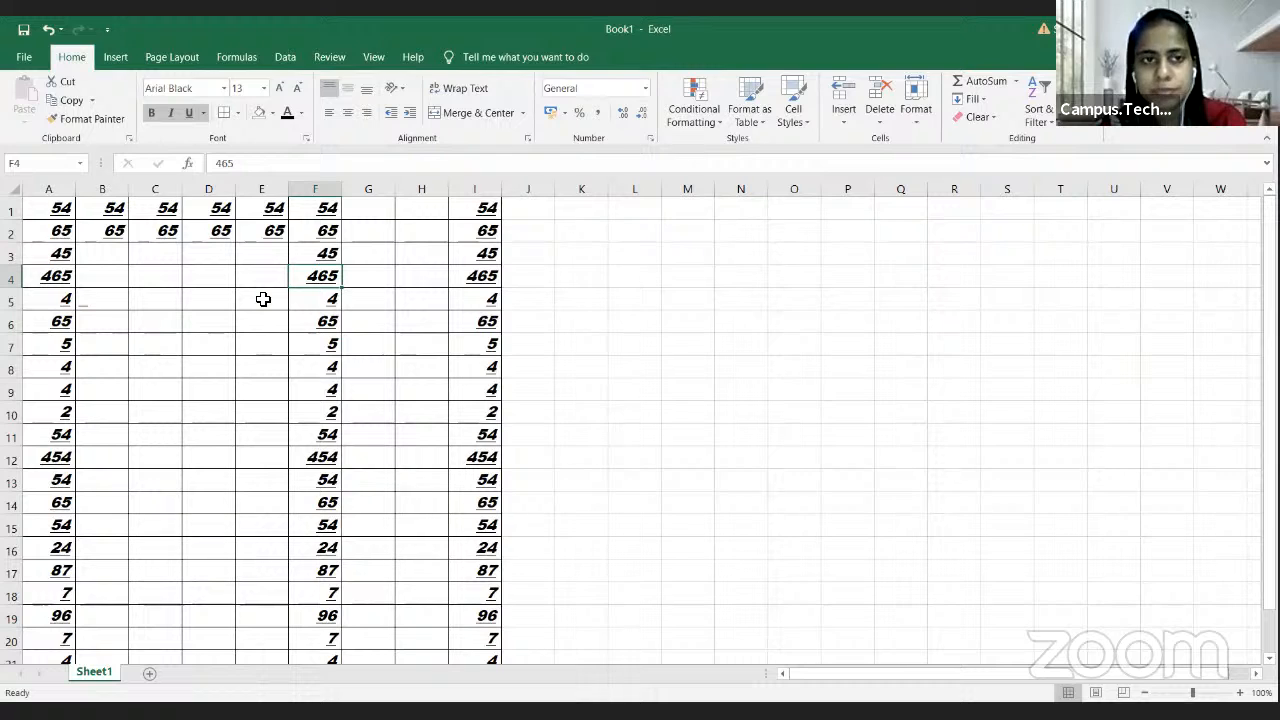
pyautogui.moveTo(342, 188); pyautogui.dragTo(401, 190)
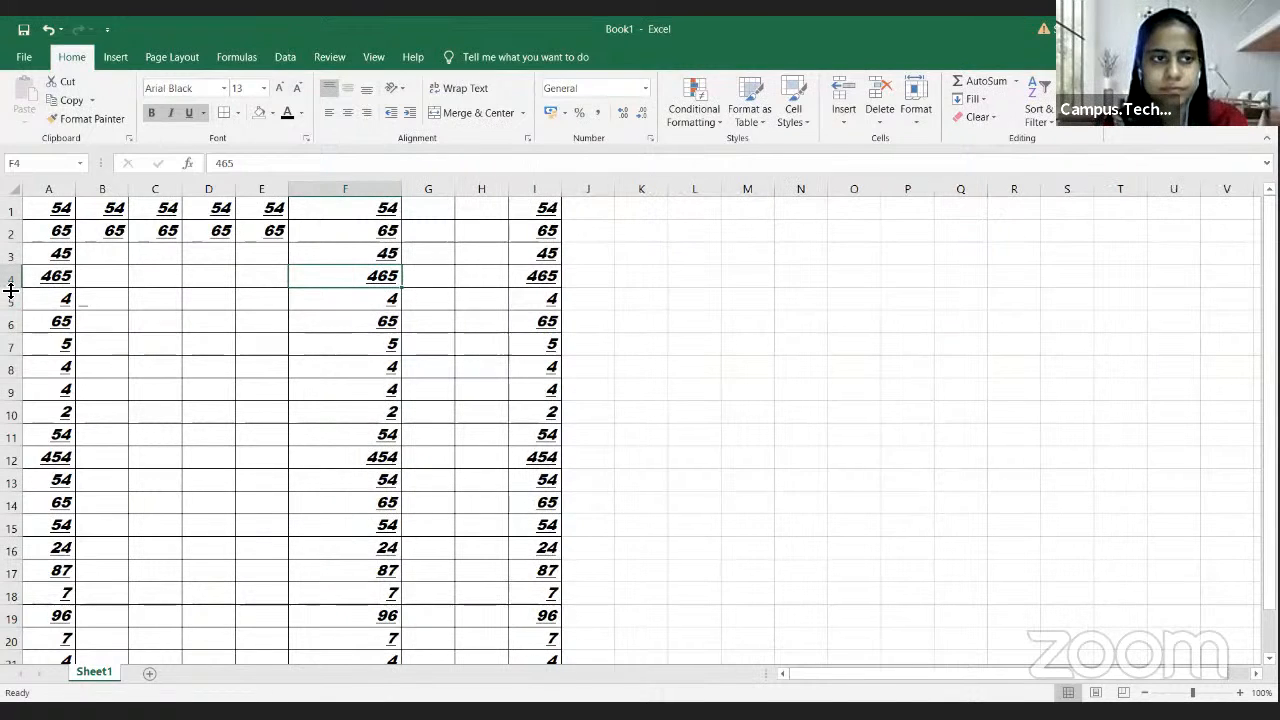
pyautogui.moveTo(11, 290); pyautogui.dragTo(14, 331)
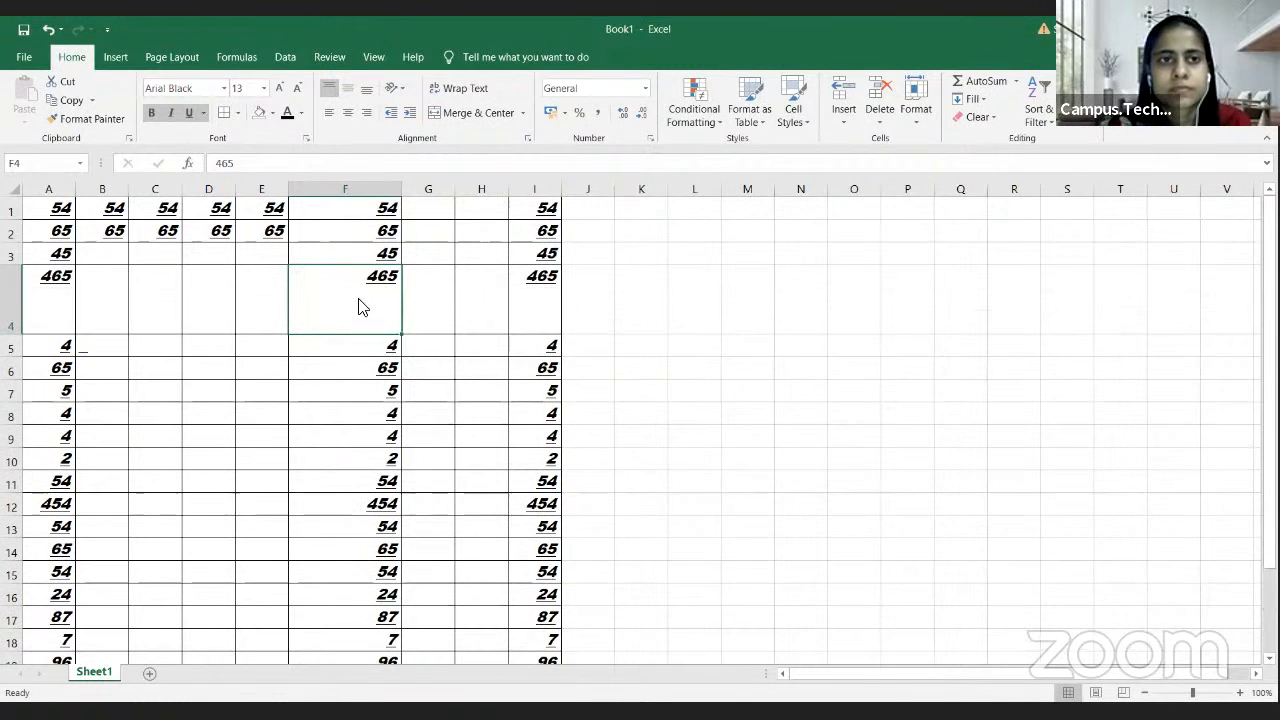
# Step: Switch the vertical alignment of cell F4 between middle and bottom and return it to top
pyautogui.click(344, 92)
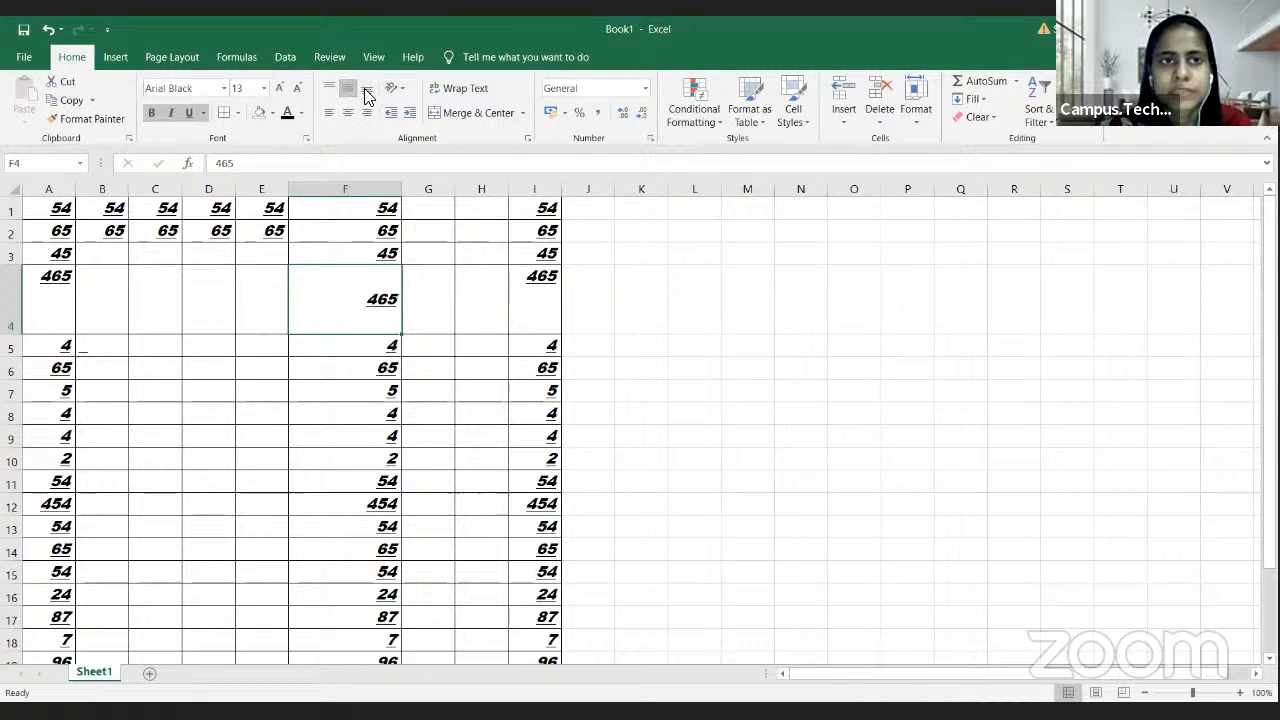
pyautogui.click(368, 91)
pyautogui.click(347, 90)
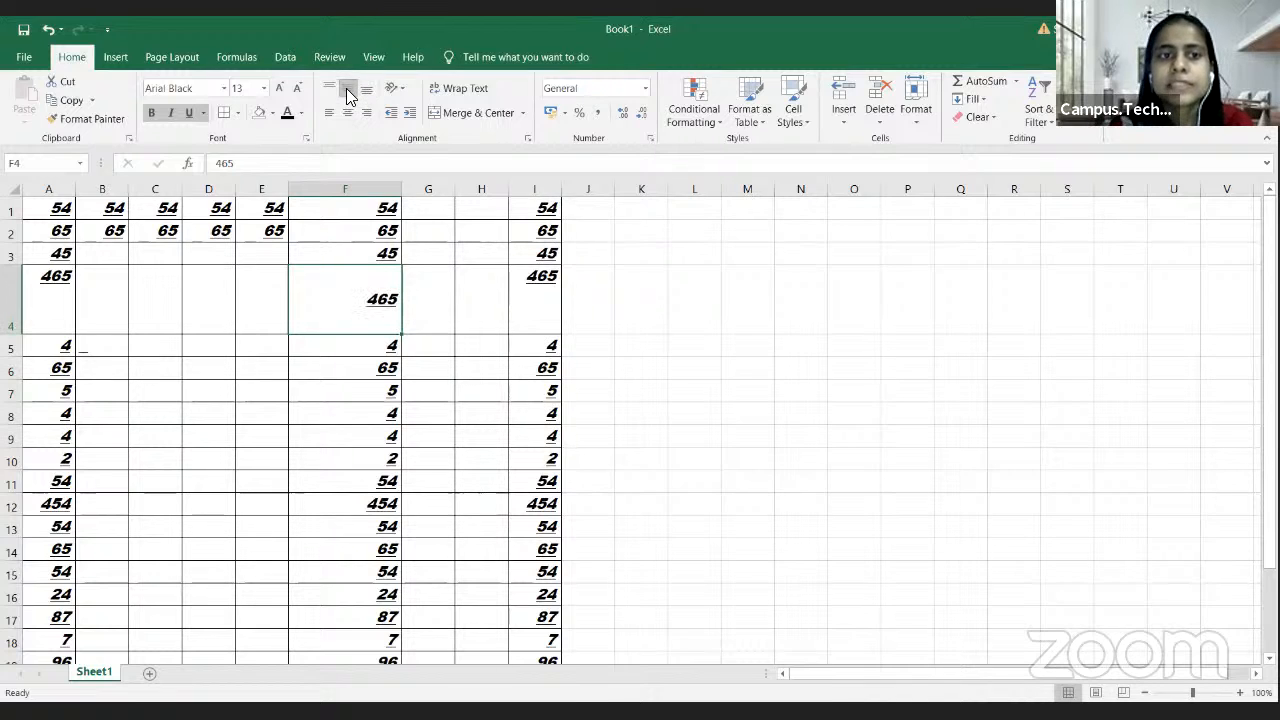
pyautogui.click(367, 90)
pyautogui.click(330, 90)
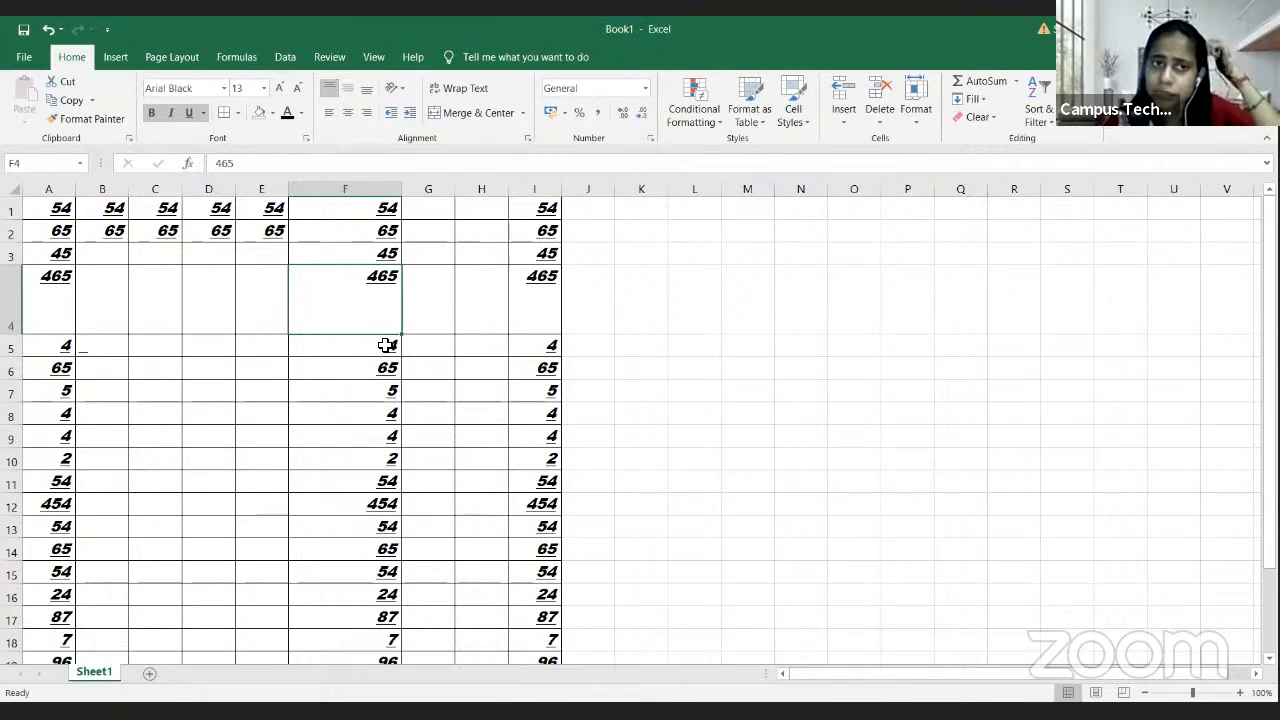
pyautogui.click(362, 256)
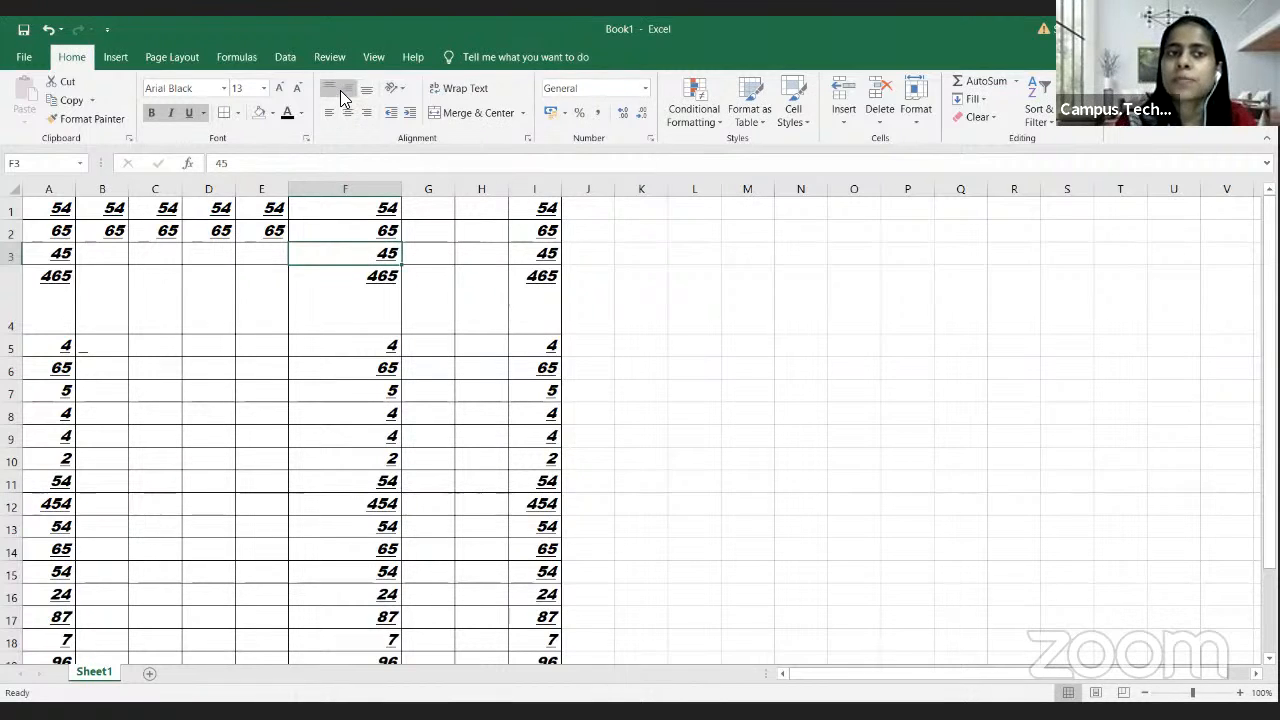
pyautogui.click(367, 268)
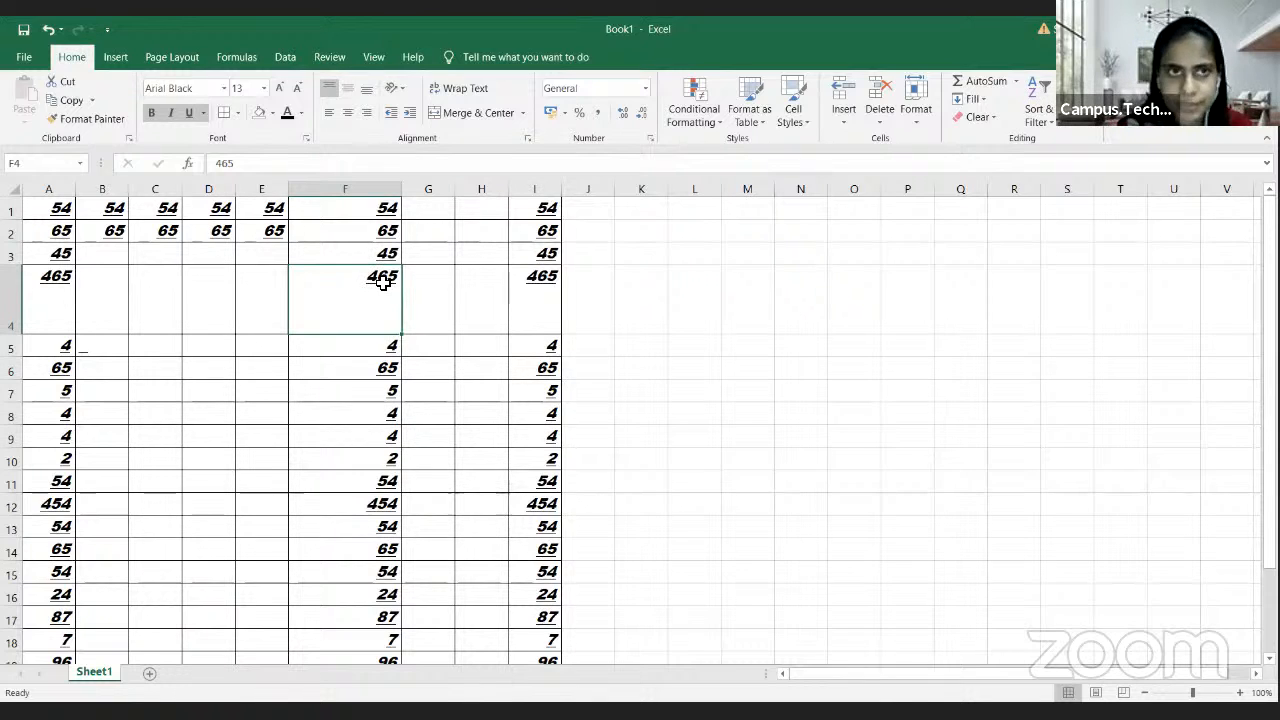
# Step: Left-align the number in F4 and try it with top, middle and bottom alignment
pyautogui.click(329, 112)
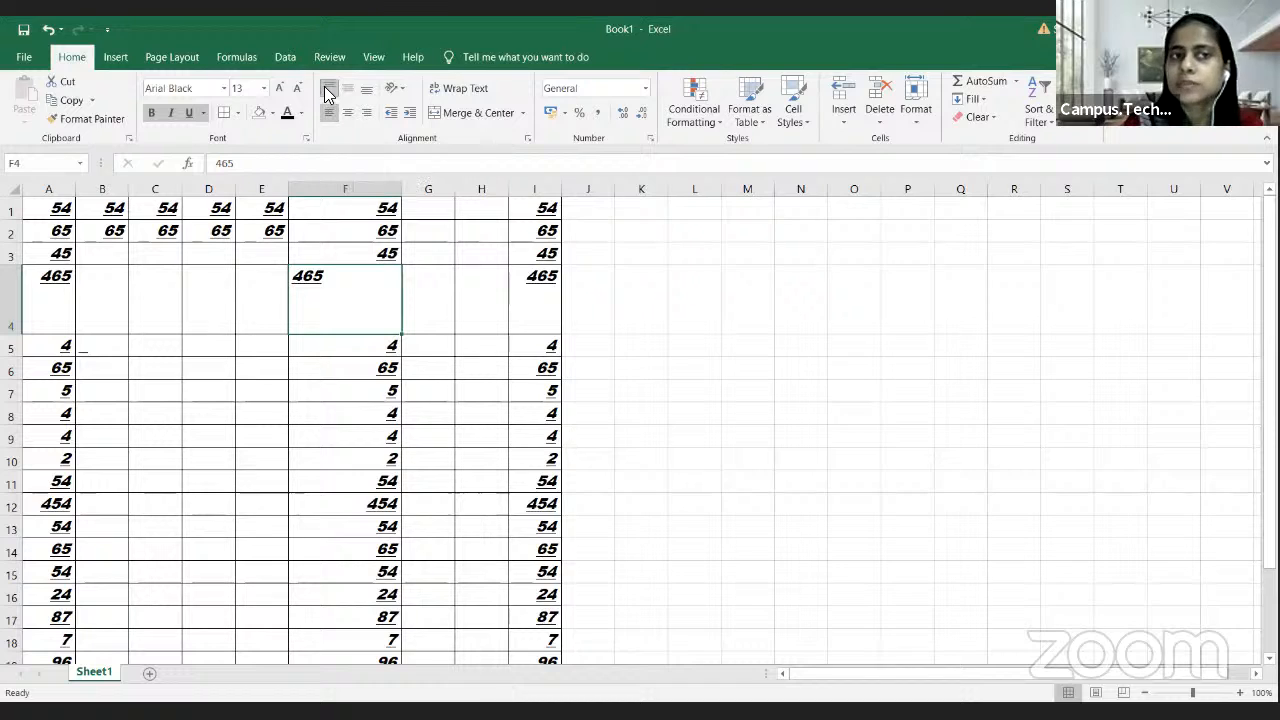
pyautogui.click(329, 91)
pyautogui.click(346, 92)
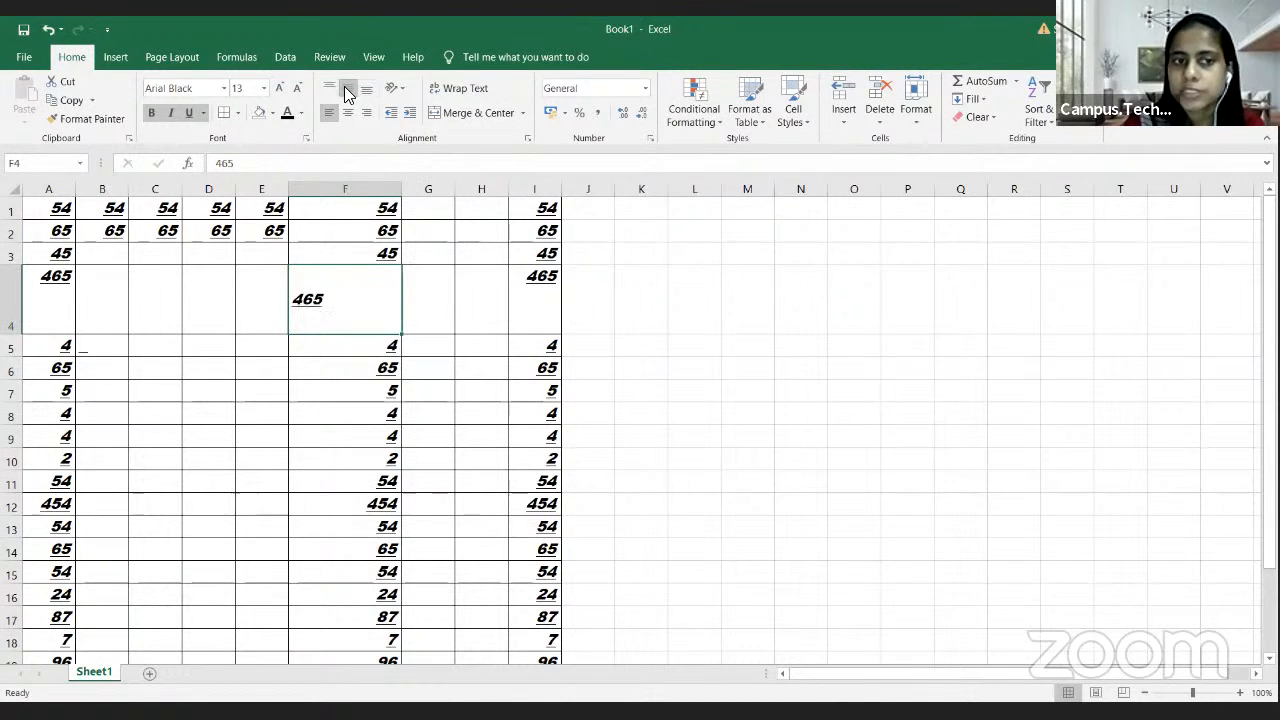
pyautogui.click(360, 90)
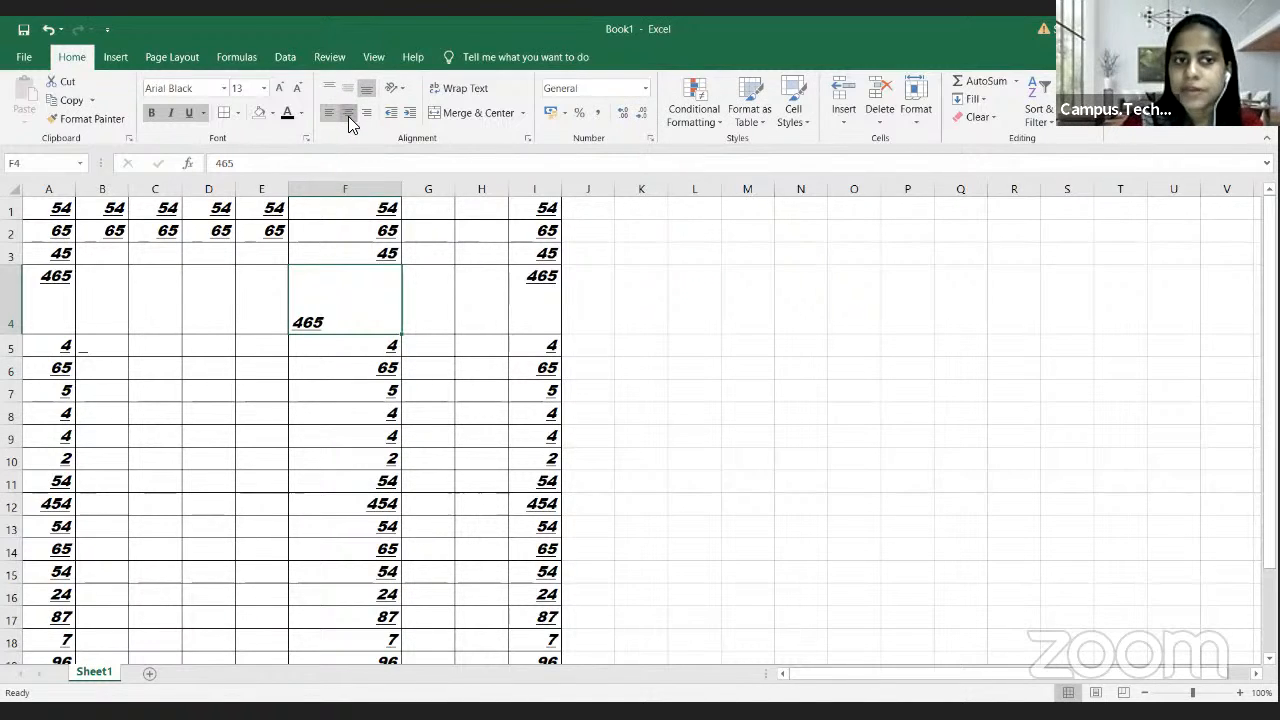
# Step: Centre the number in F4 horizontally and try it with top, middle and bottom alignment
pyautogui.click(345, 111)
pyautogui.click(333, 89)
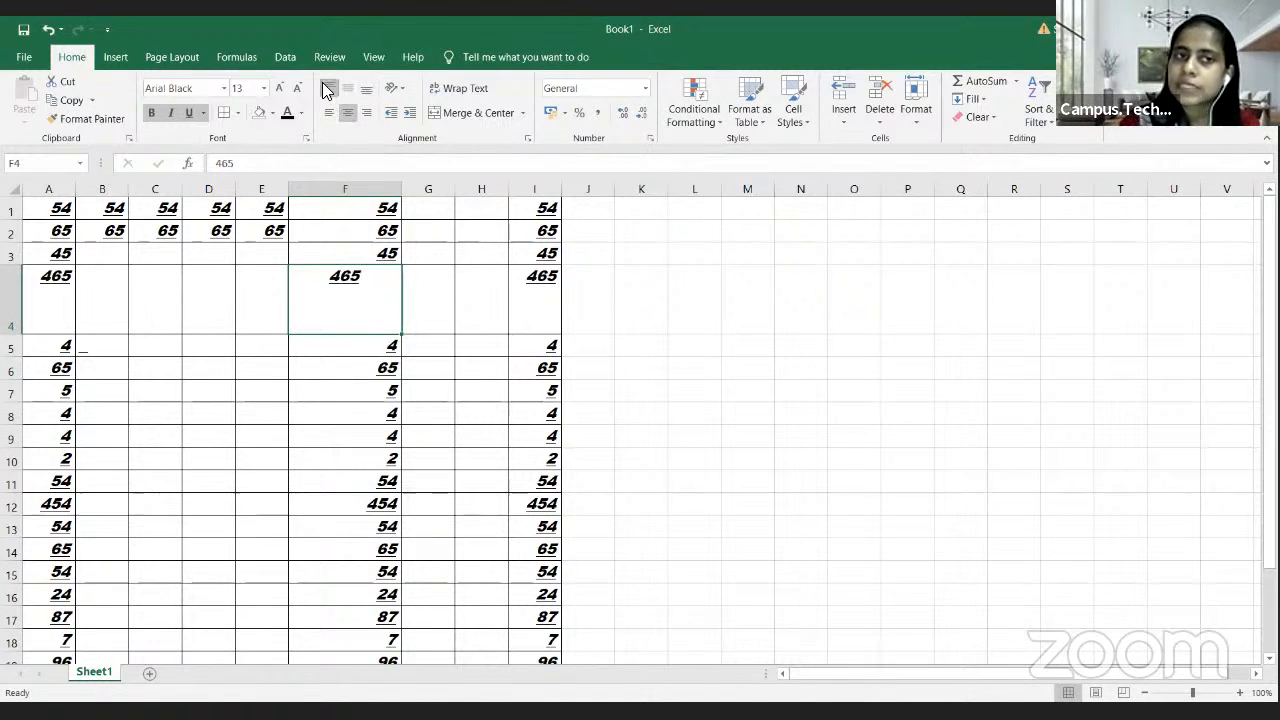
pyautogui.click(336, 91)
pyautogui.click(336, 90)
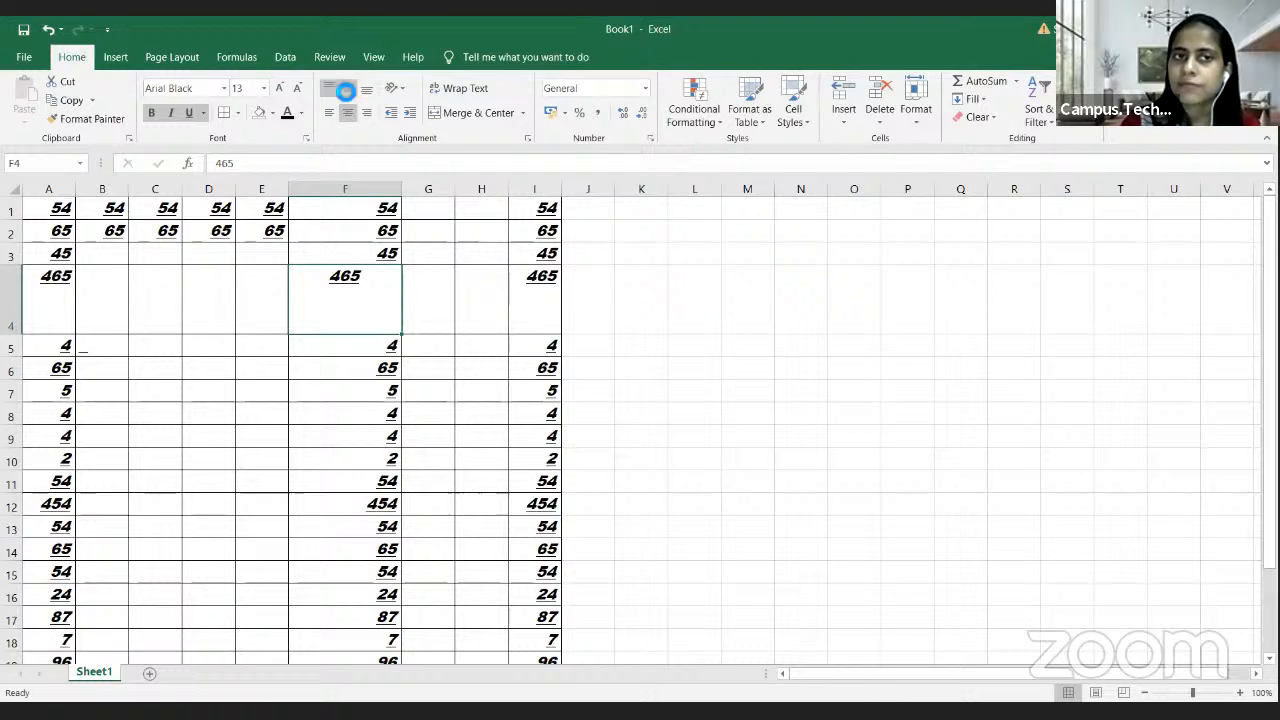
pyautogui.click(347, 90)
pyautogui.click(367, 90)
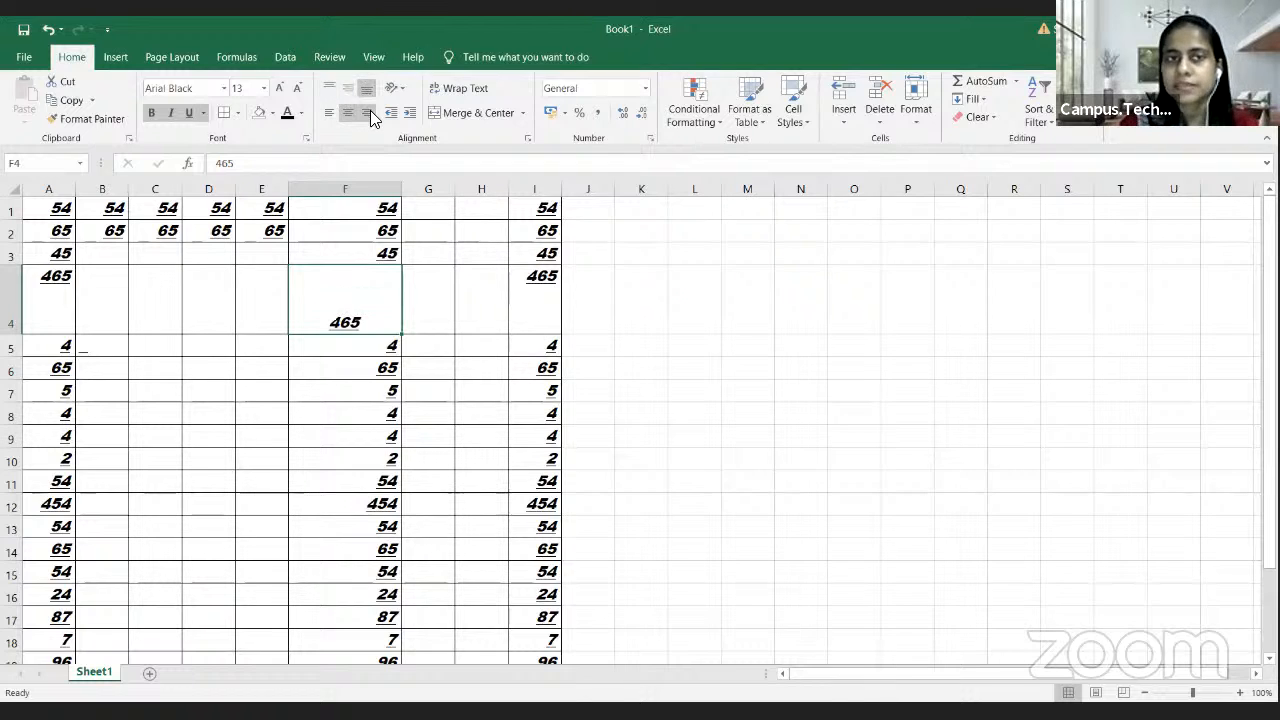
# Step: Try right alignment on F4 and finish with its number centred both vertically and horizontally
pyautogui.click(370, 112)
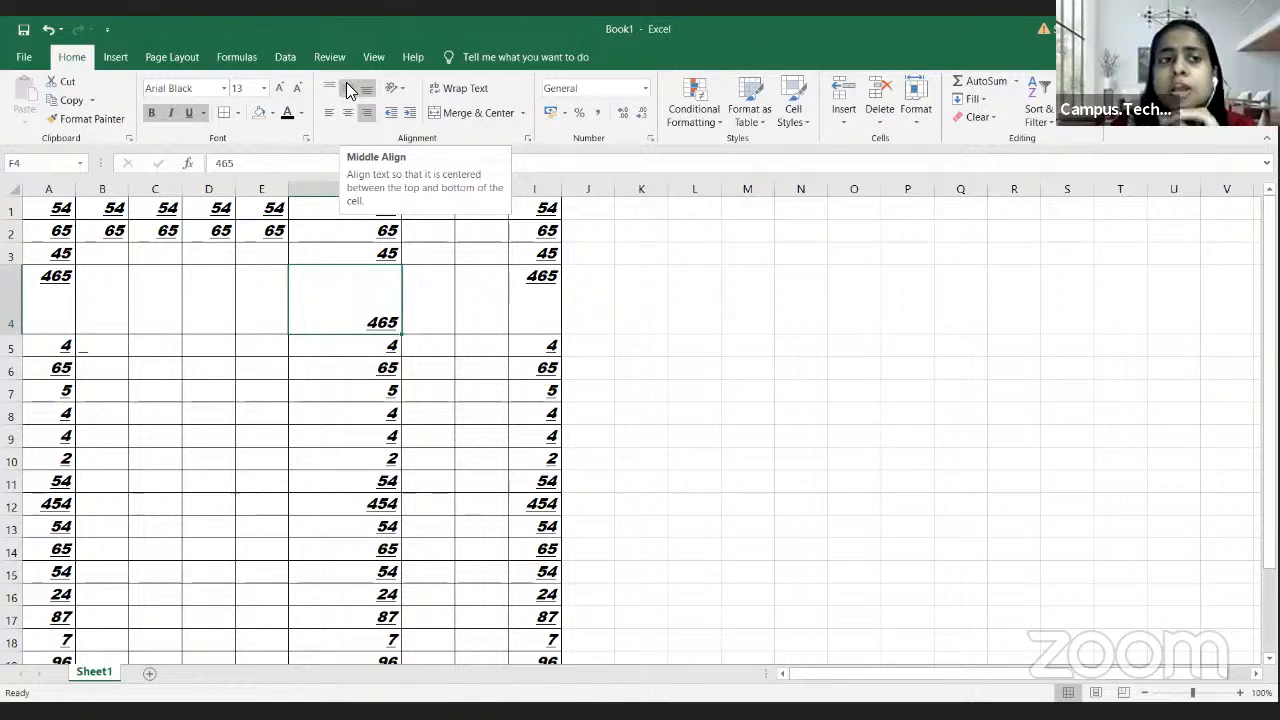
pyautogui.click(349, 91)
pyautogui.click(348, 115)
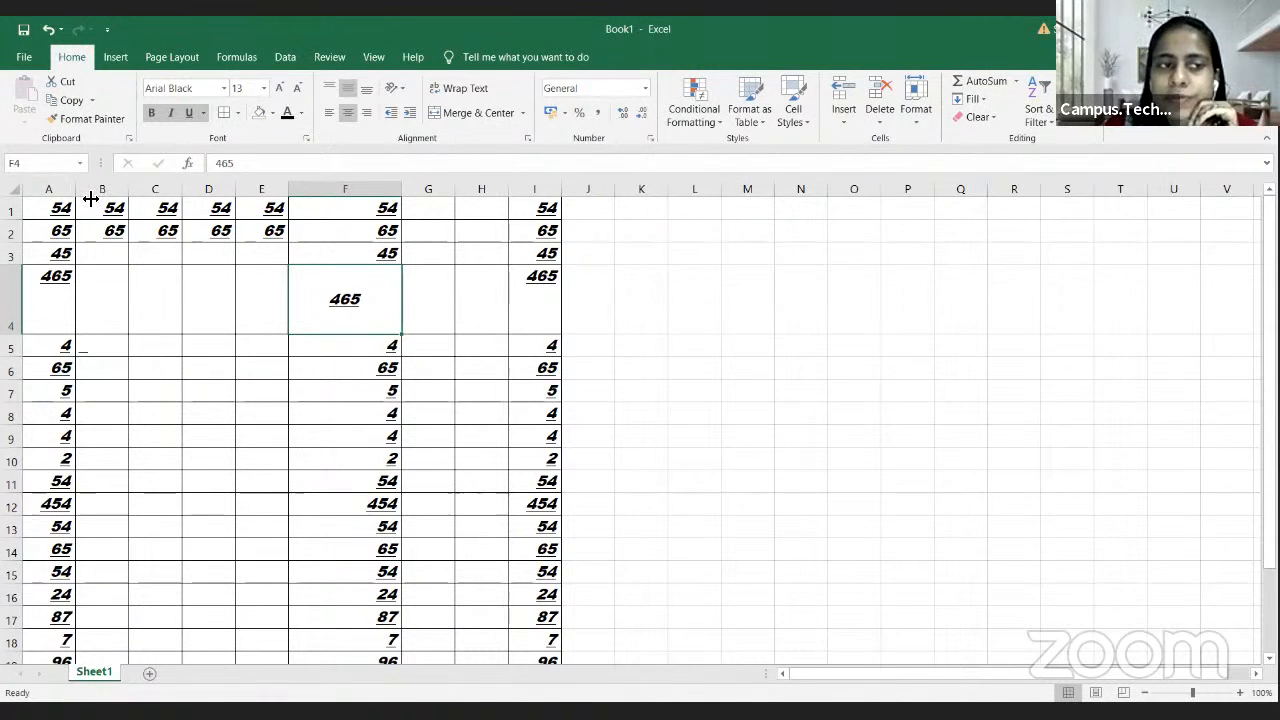
# Step: Widen columns A, B and C and make row 1 about twice as tall
pyautogui.moveTo(76, 189); pyautogui.dragTo(92, 201)
pyautogui.moveTo(16, 220); pyautogui.dragTo(26, 247)
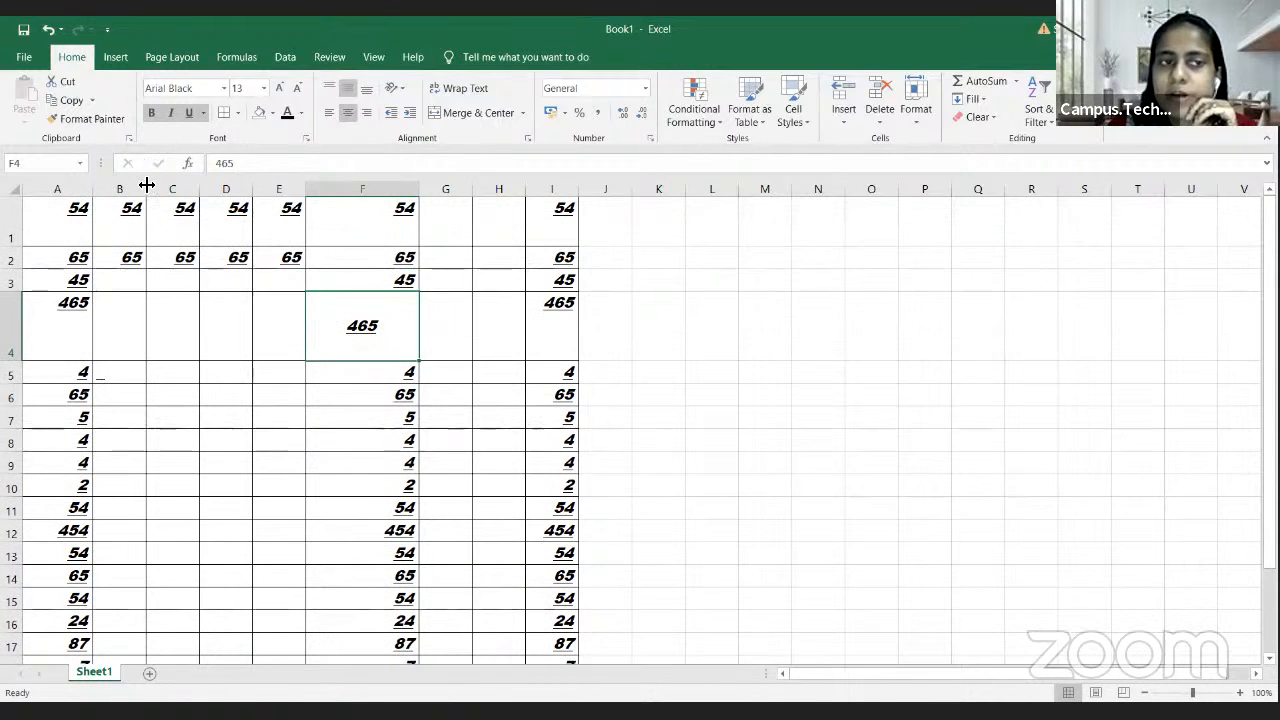
pyautogui.moveTo(146, 190); pyautogui.dragTo(239, 200)
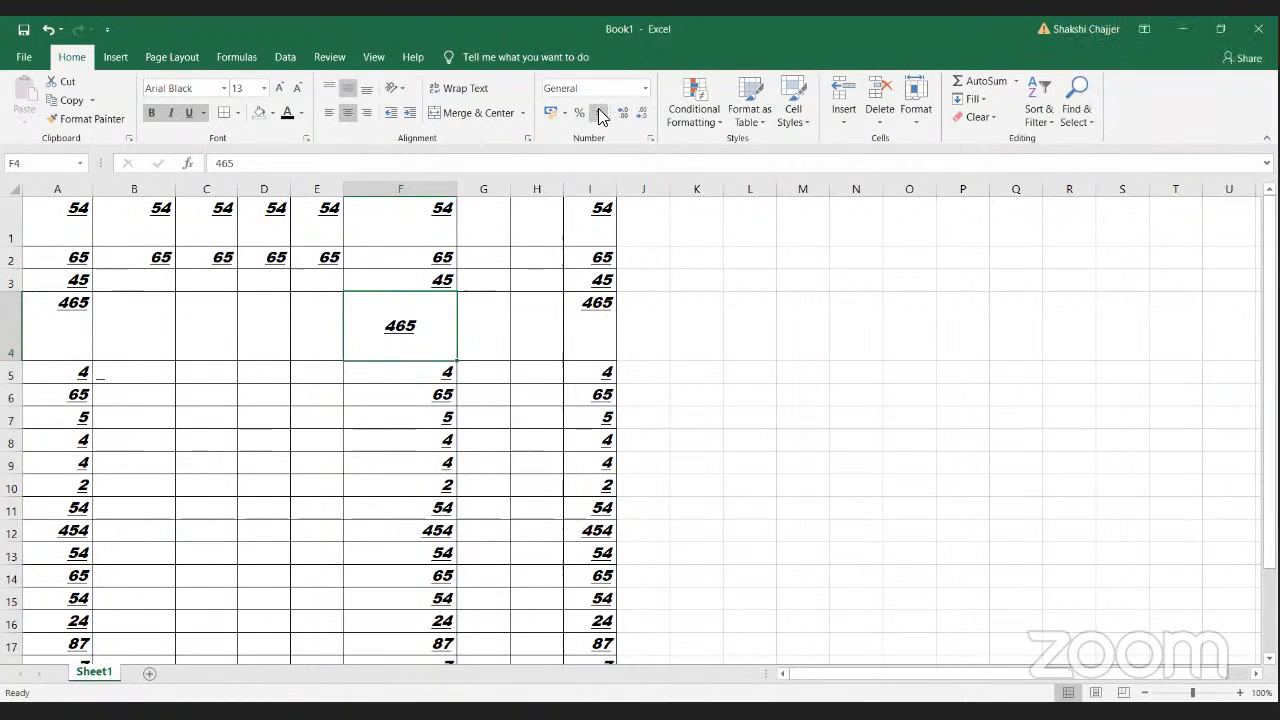
# Step: Enter the text "we at campus technology" in cell K2
pyautogui.click(705, 259)
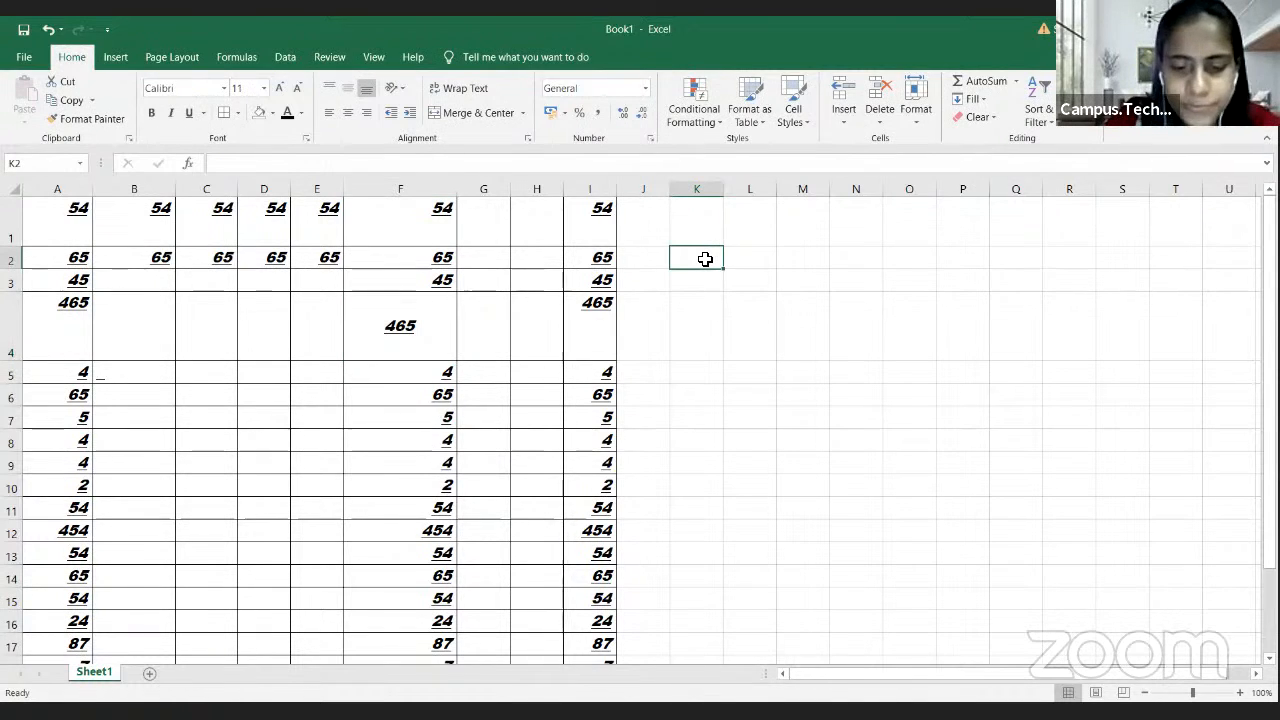
pyautogui.write('we')
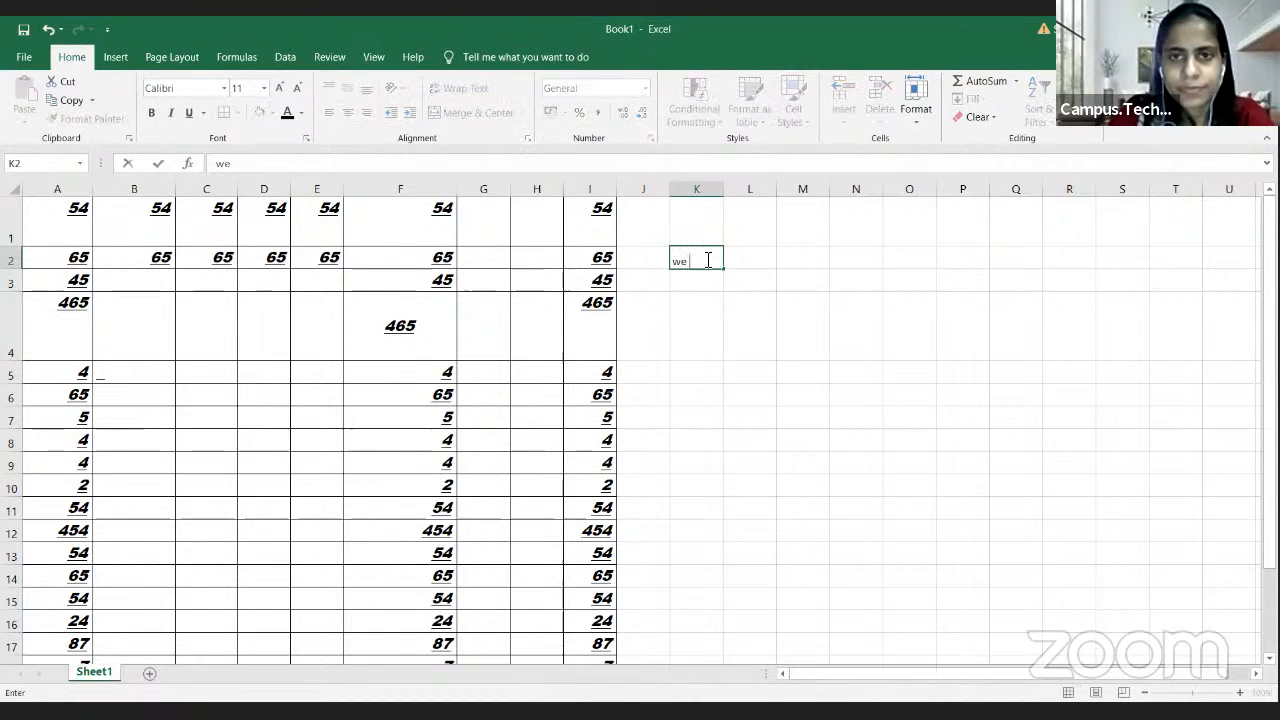
pyautogui.write(' at campus')
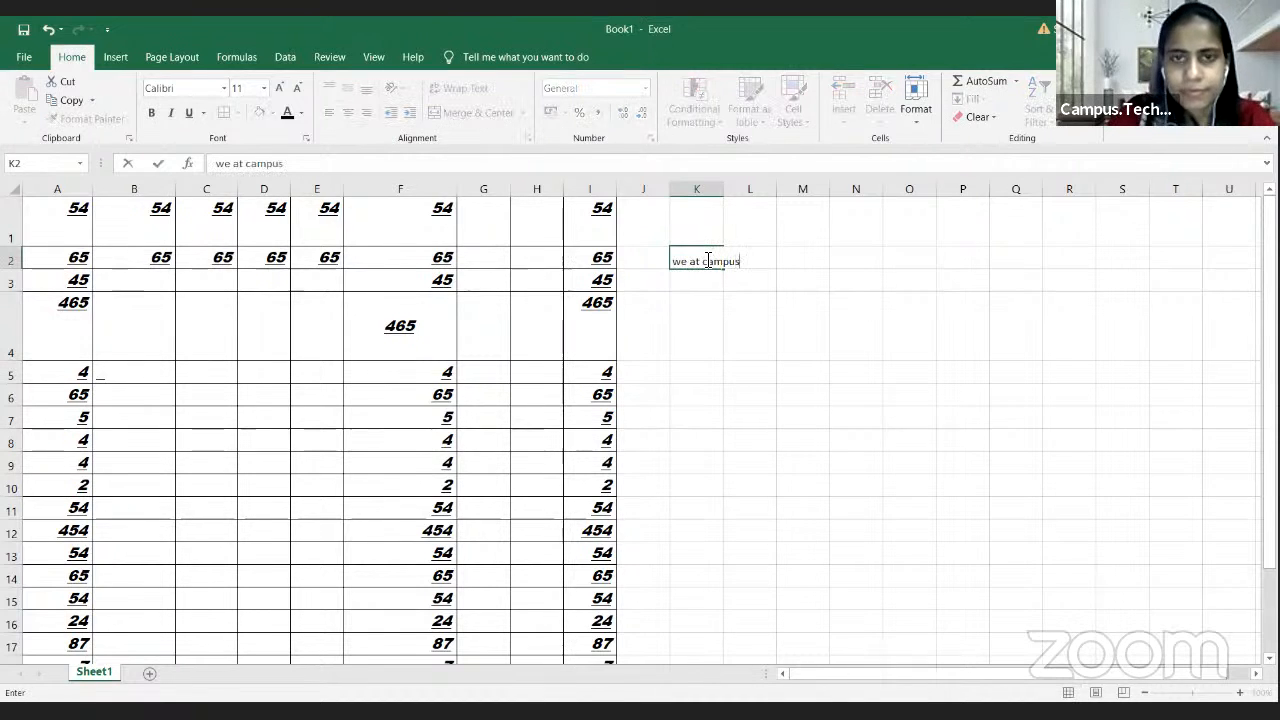
pyautogui.write(' technology')
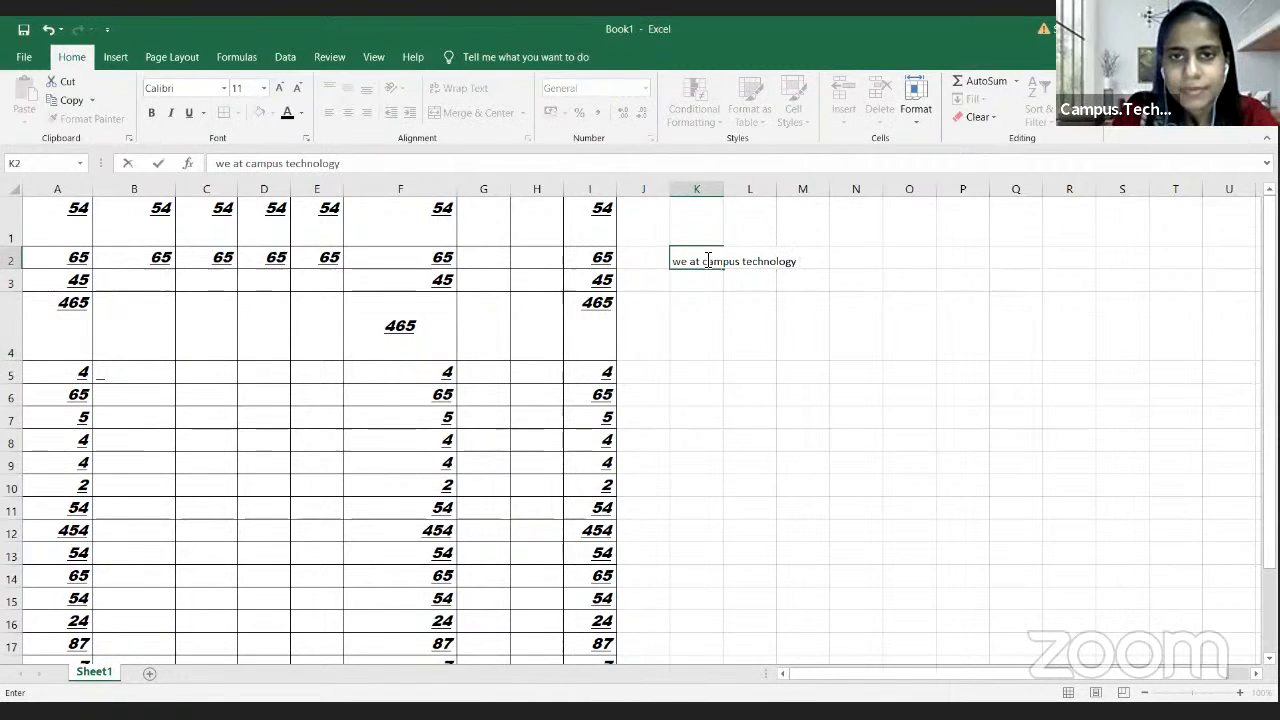
pyautogui.click(707, 281)
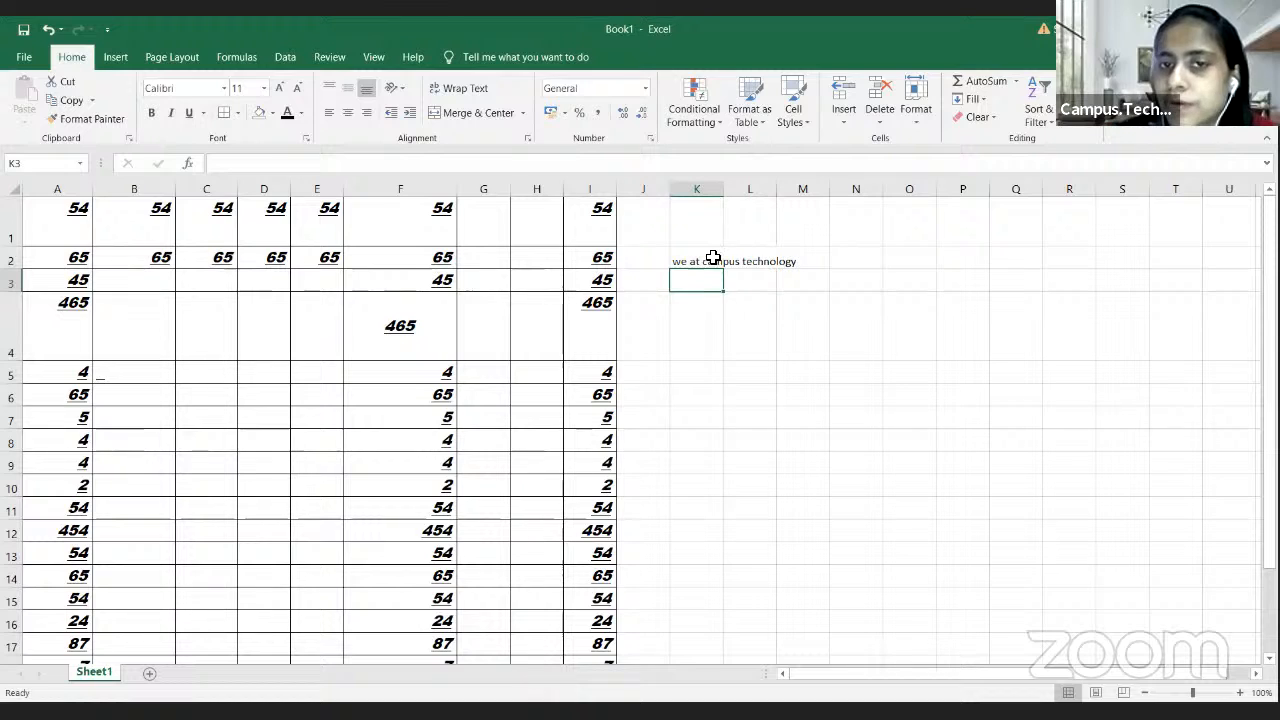
# Step: Enter the text "hello every one" in cell L2, beside the overflowing text of K2
pyautogui.click(798, 285)
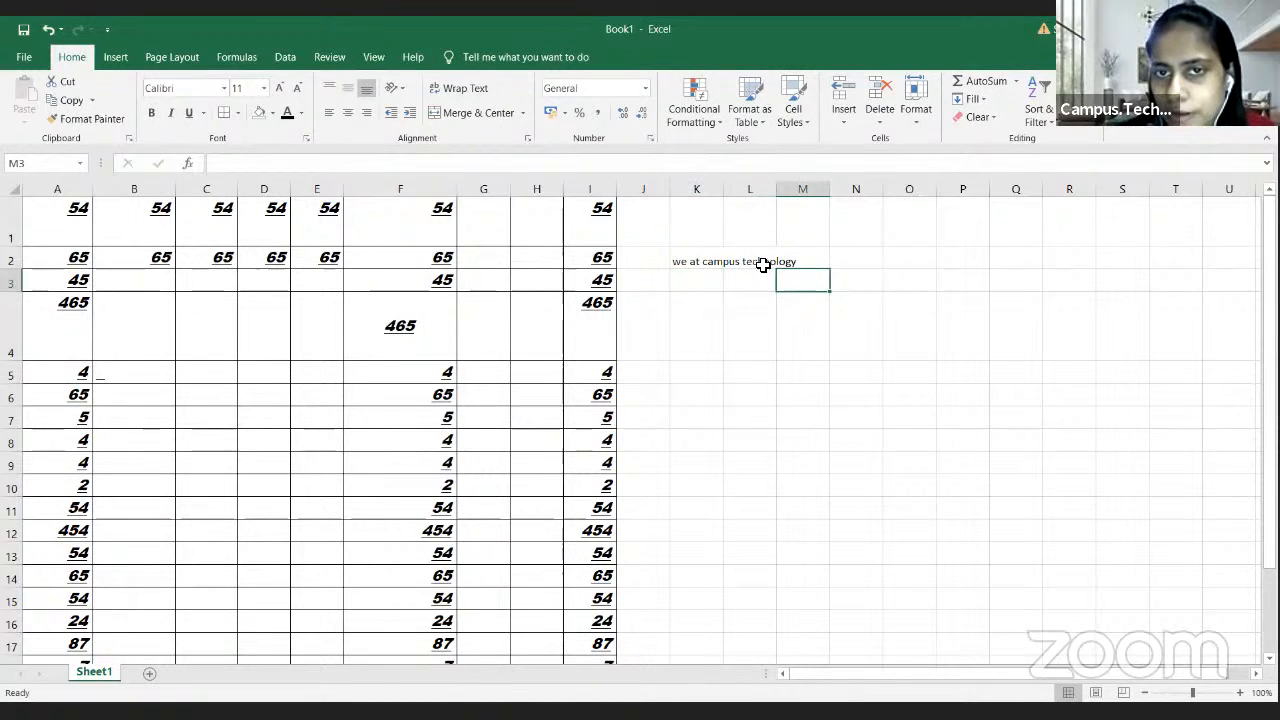
pyautogui.click(763, 264)
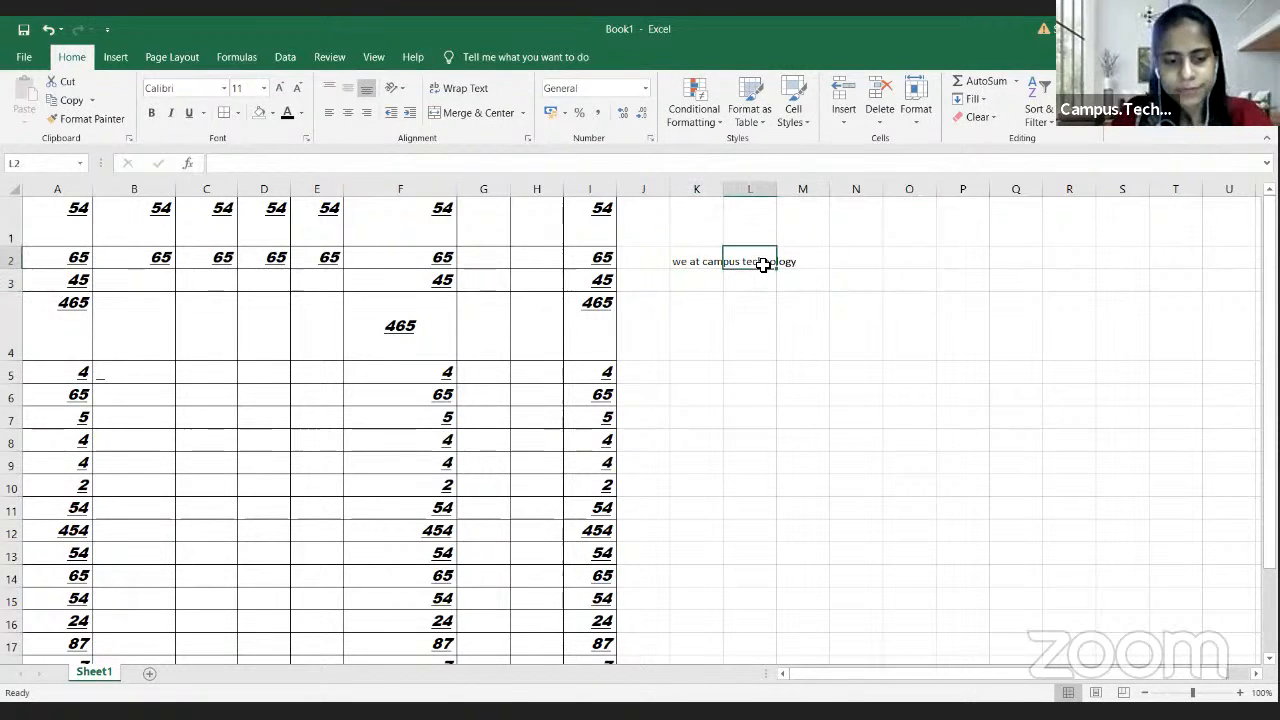
pyautogui.write('hell')
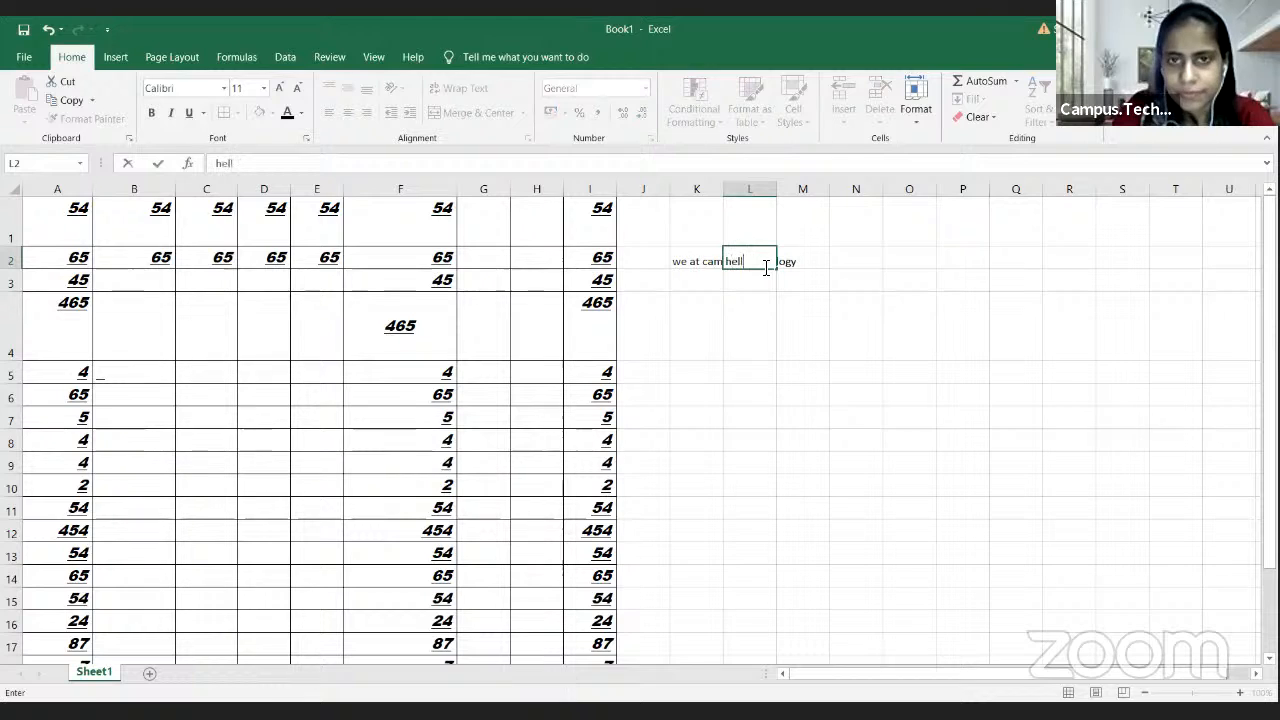
pyautogui.write('o every one')
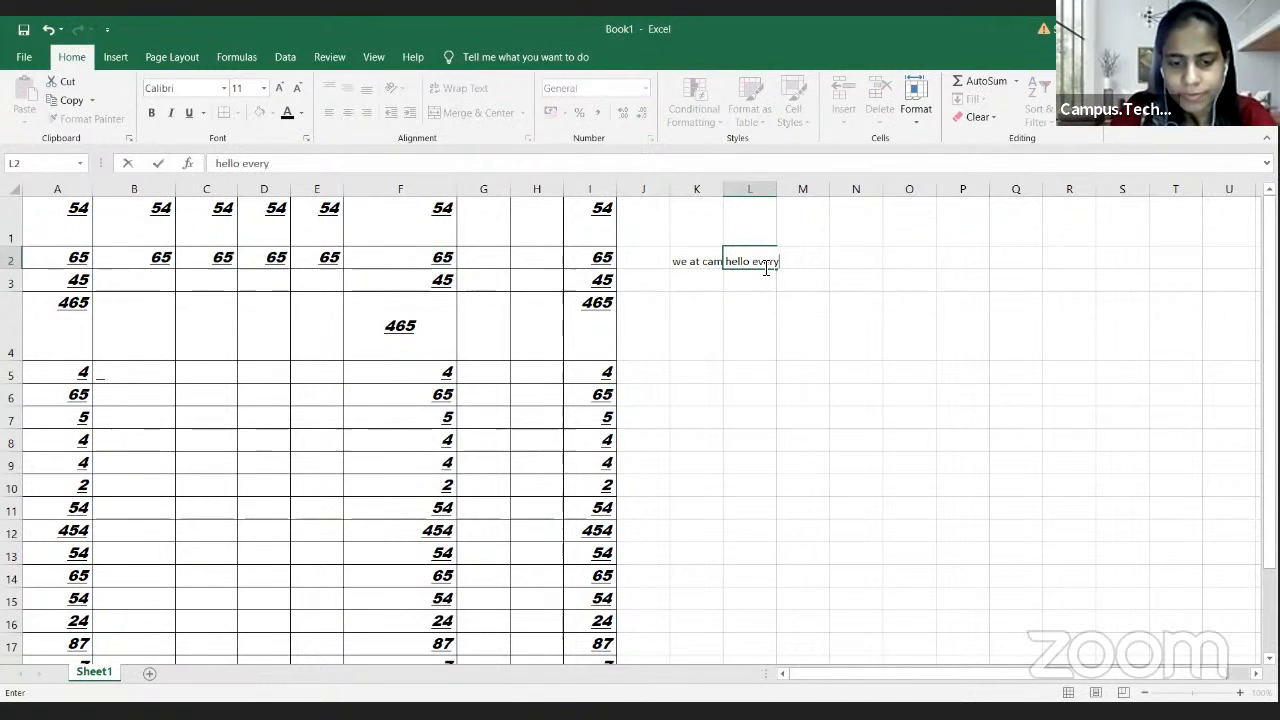
pyautogui.click(774, 300)
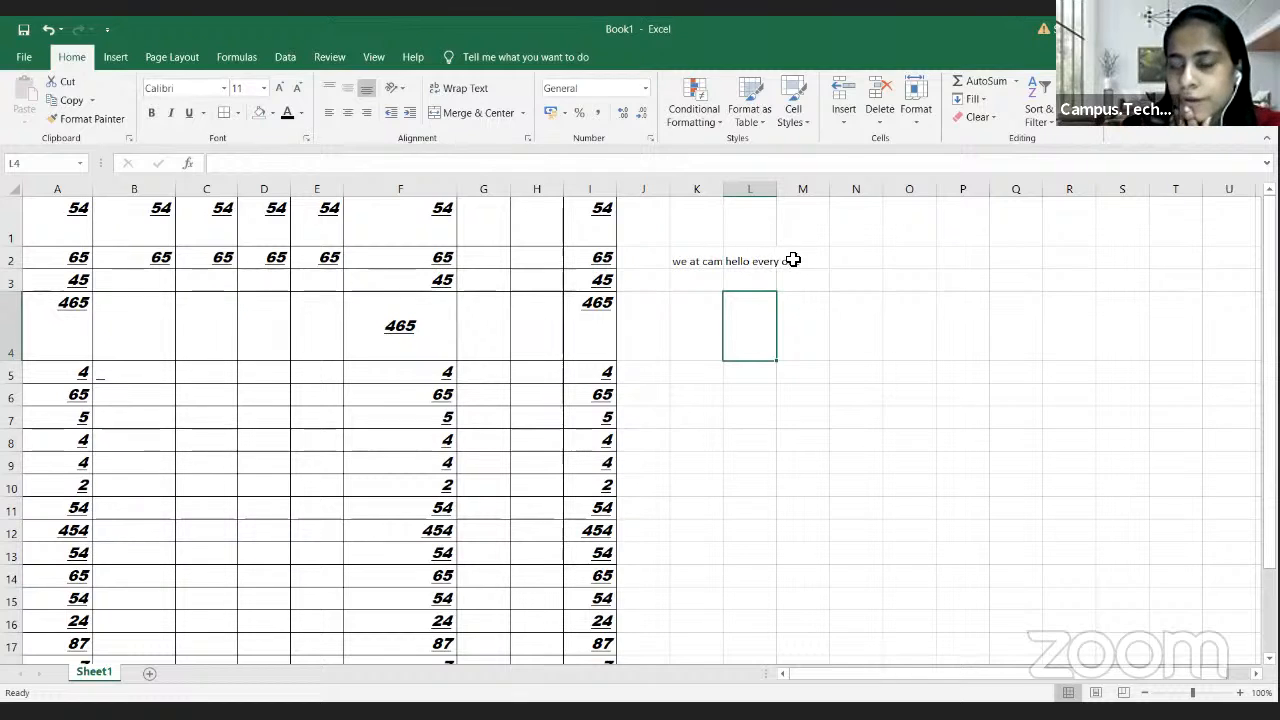
# Step: Wrap the cut-off text in cell K2 so it fits inside the column's width
pyautogui.click(700, 259)
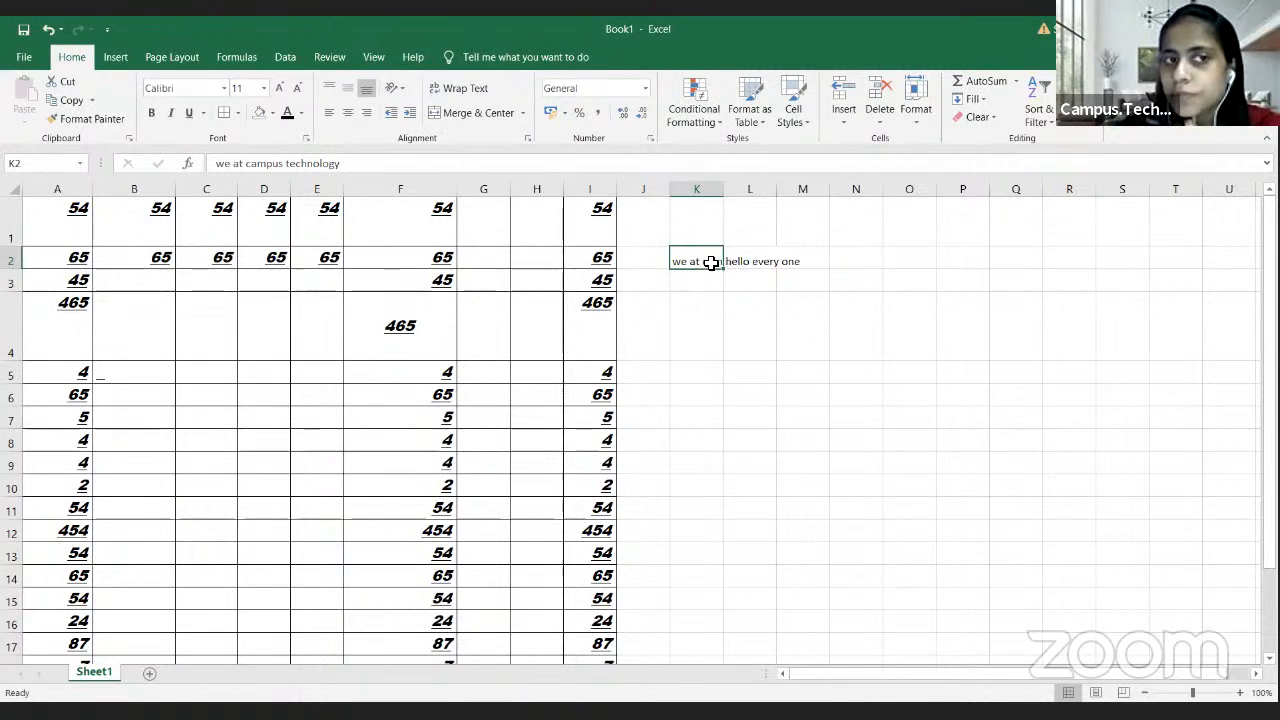
pyautogui.click(711, 279)
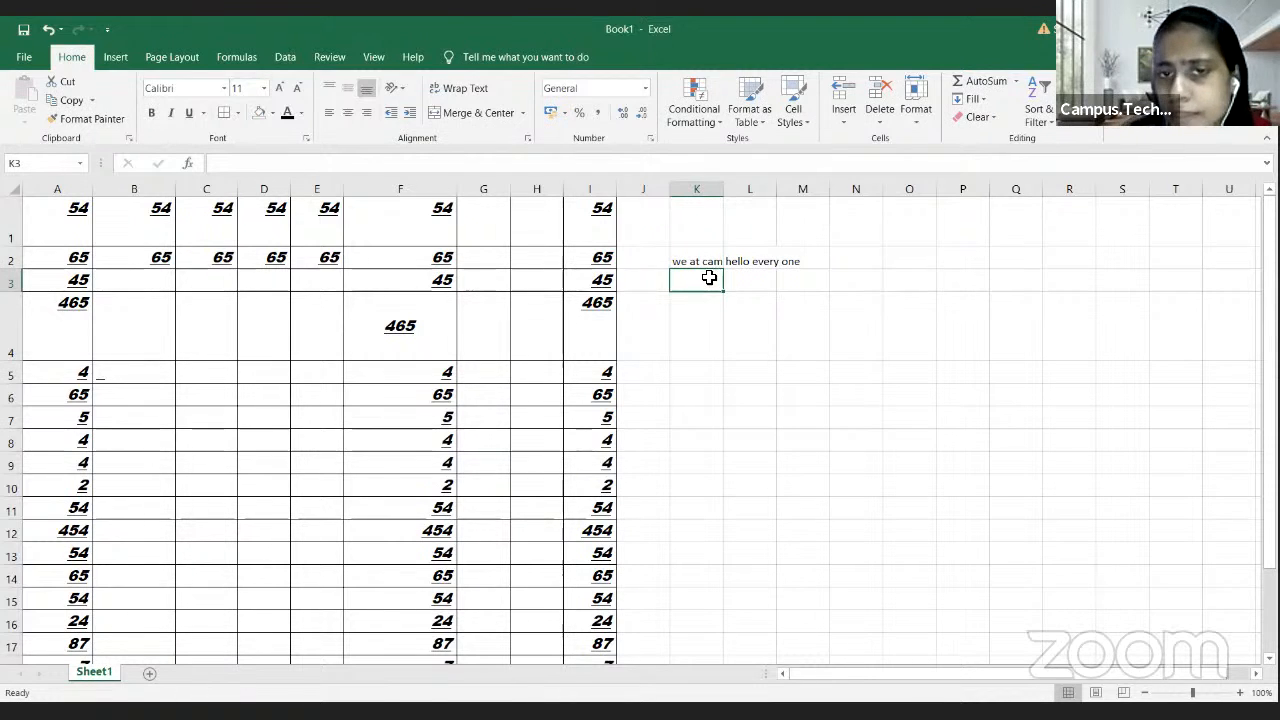
pyautogui.click(702, 263)
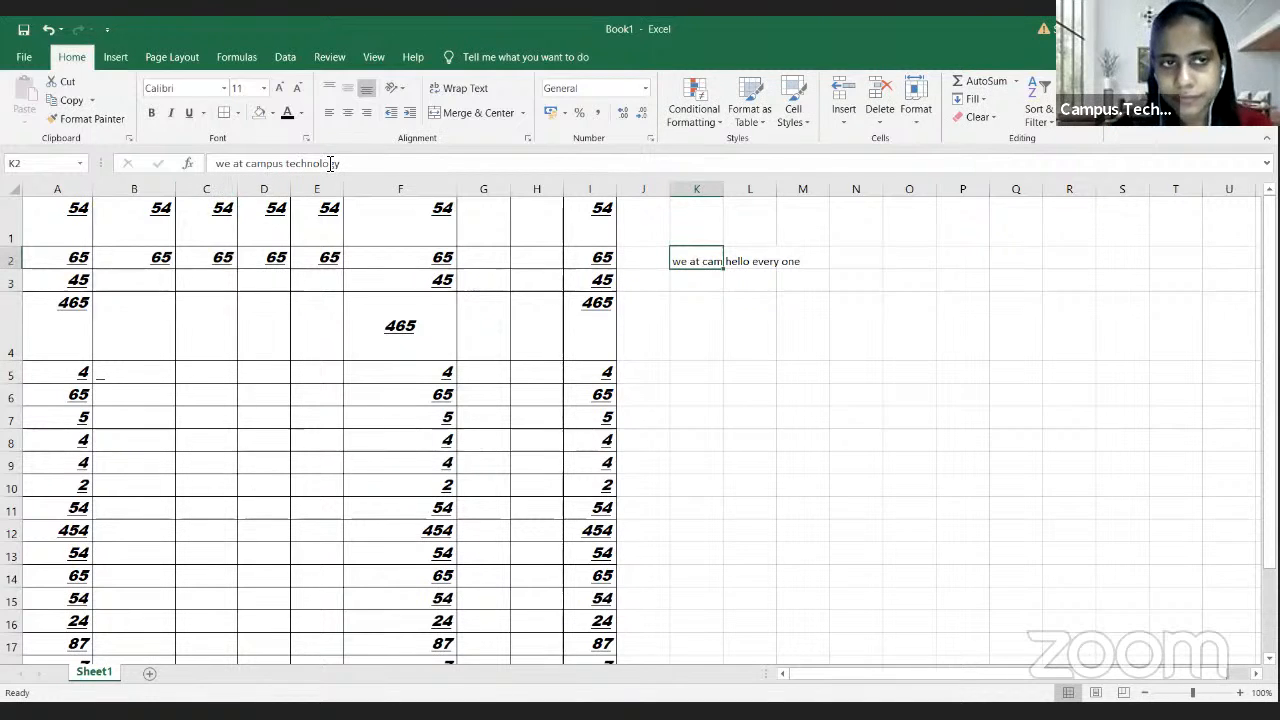
pyautogui.click(677, 285)
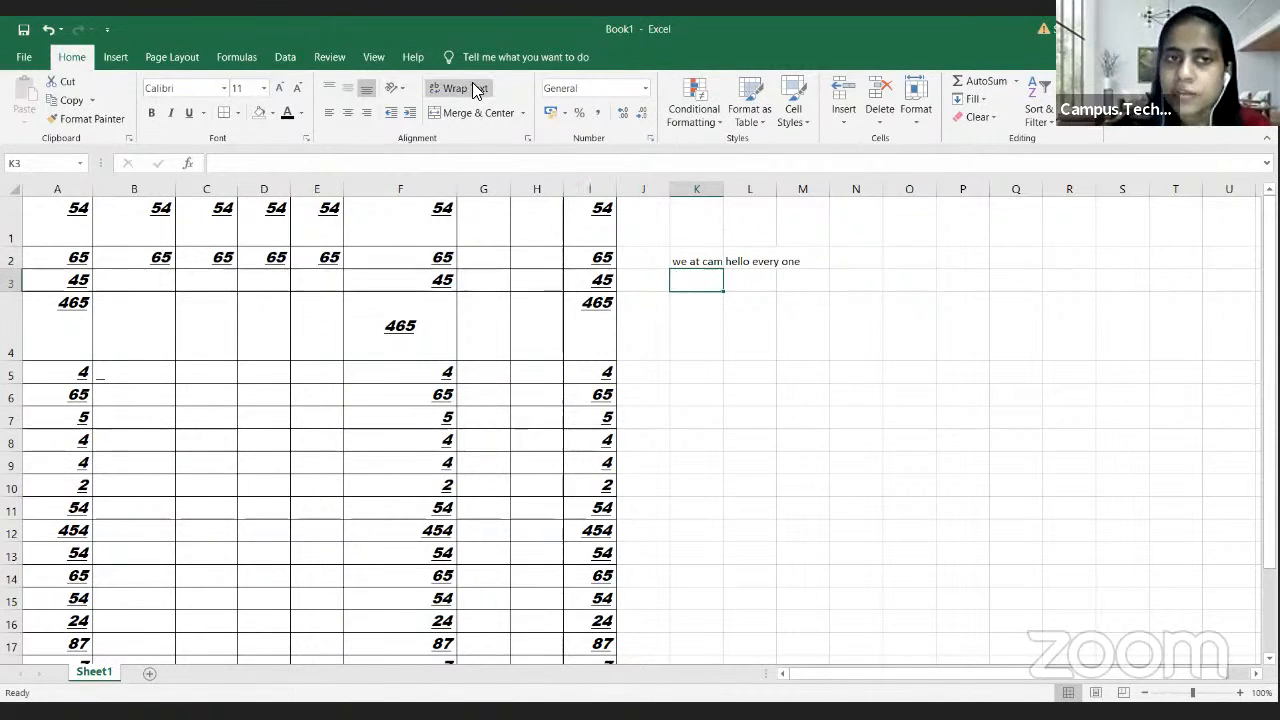
pyautogui.click(689, 261)
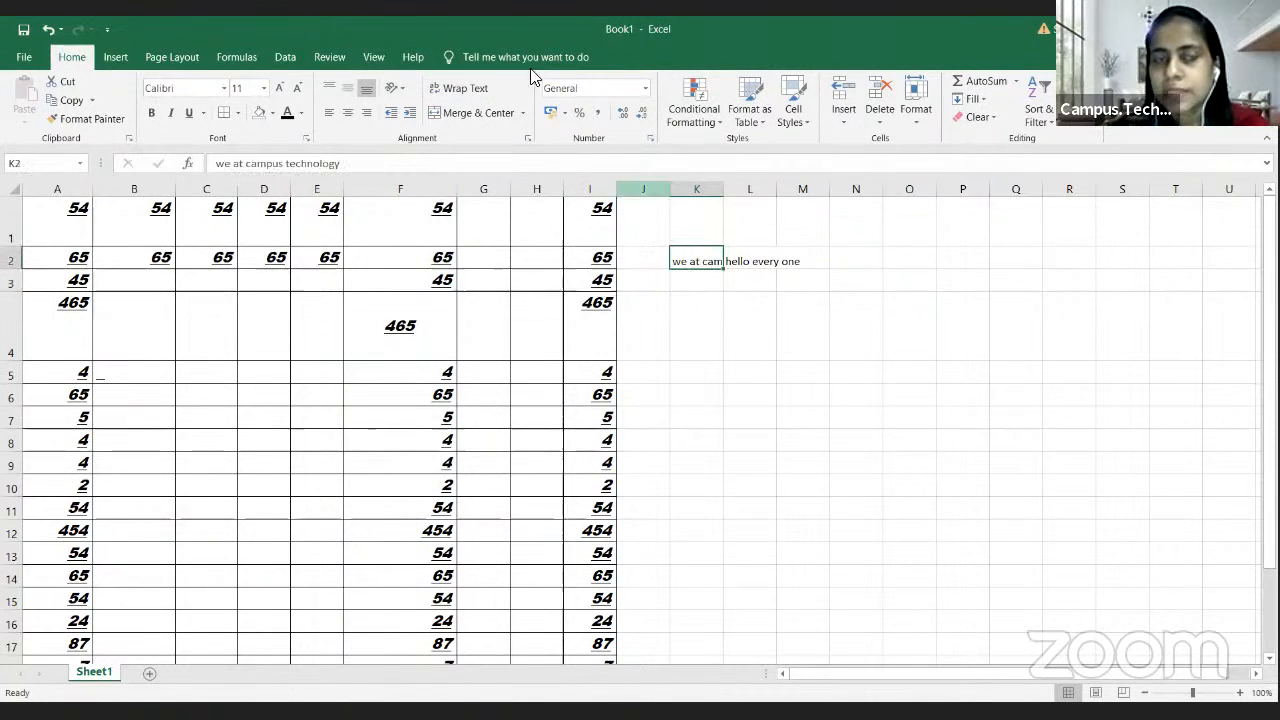
pyautogui.click(485, 87)
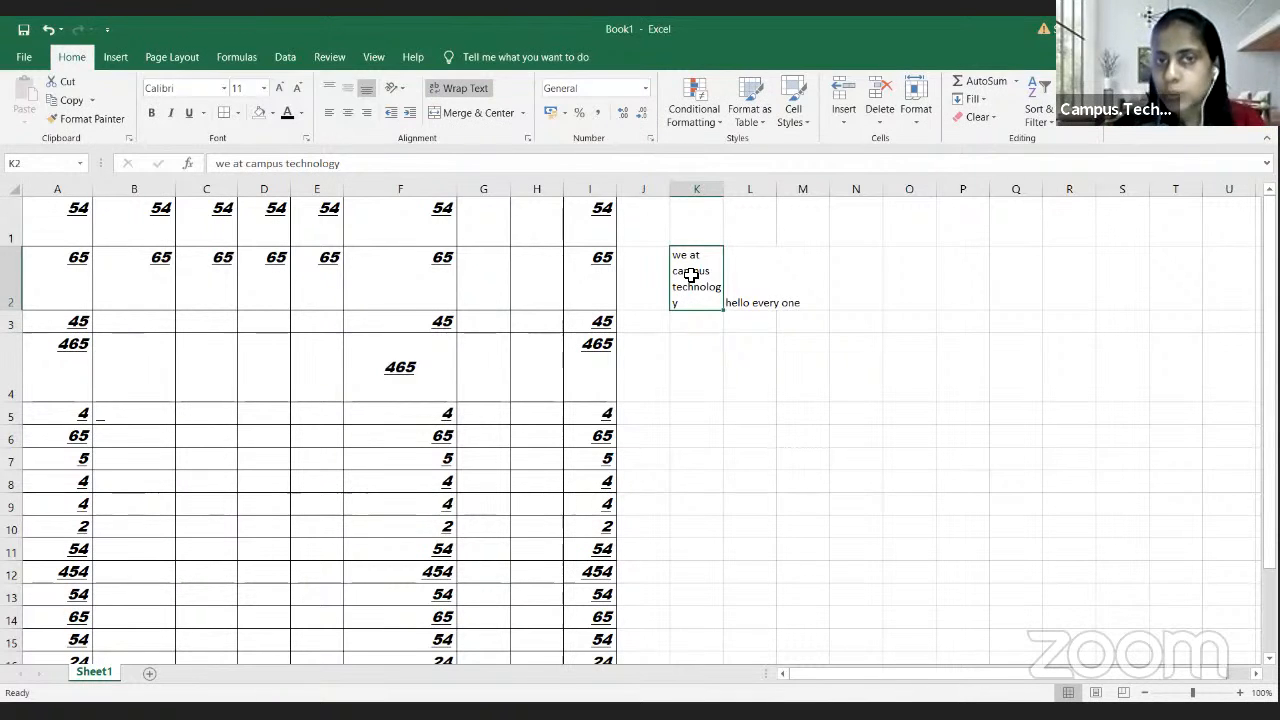
# Step: Wrap the text in cell L2 and widen column A slightly
pyautogui.click(749, 300)
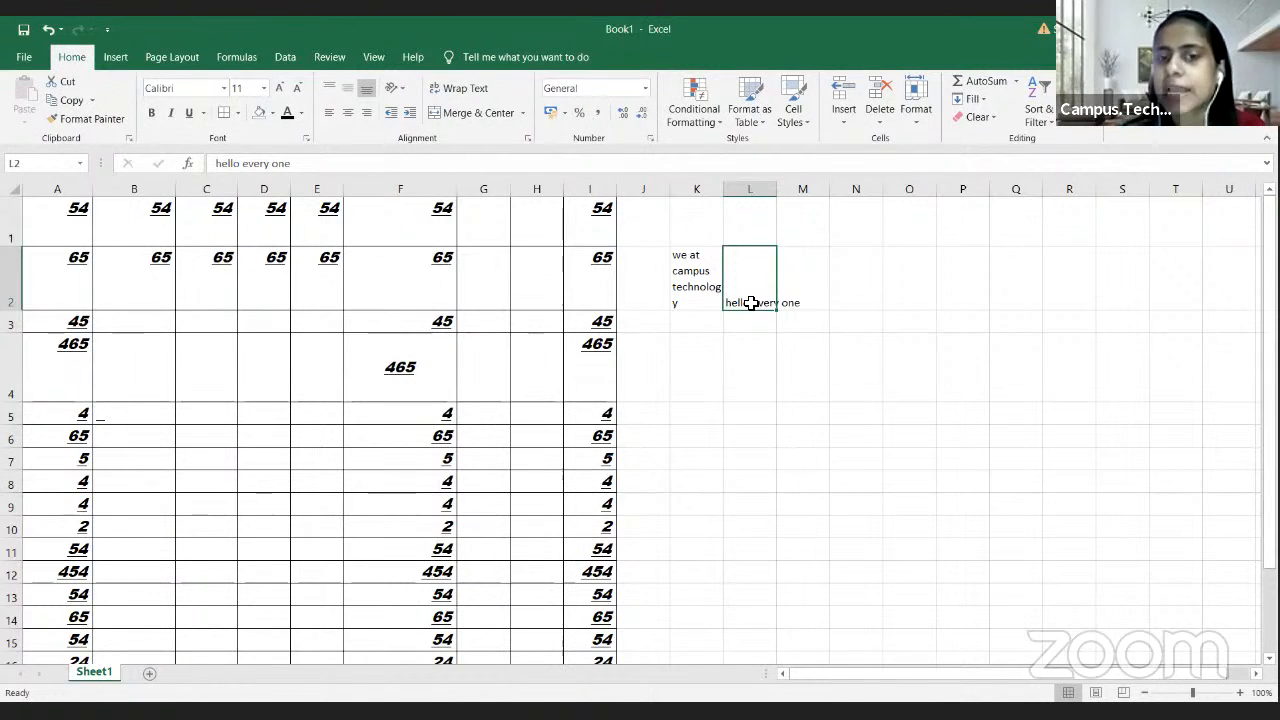
pyautogui.click(465, 90)
pyautogui.click(789, 292)
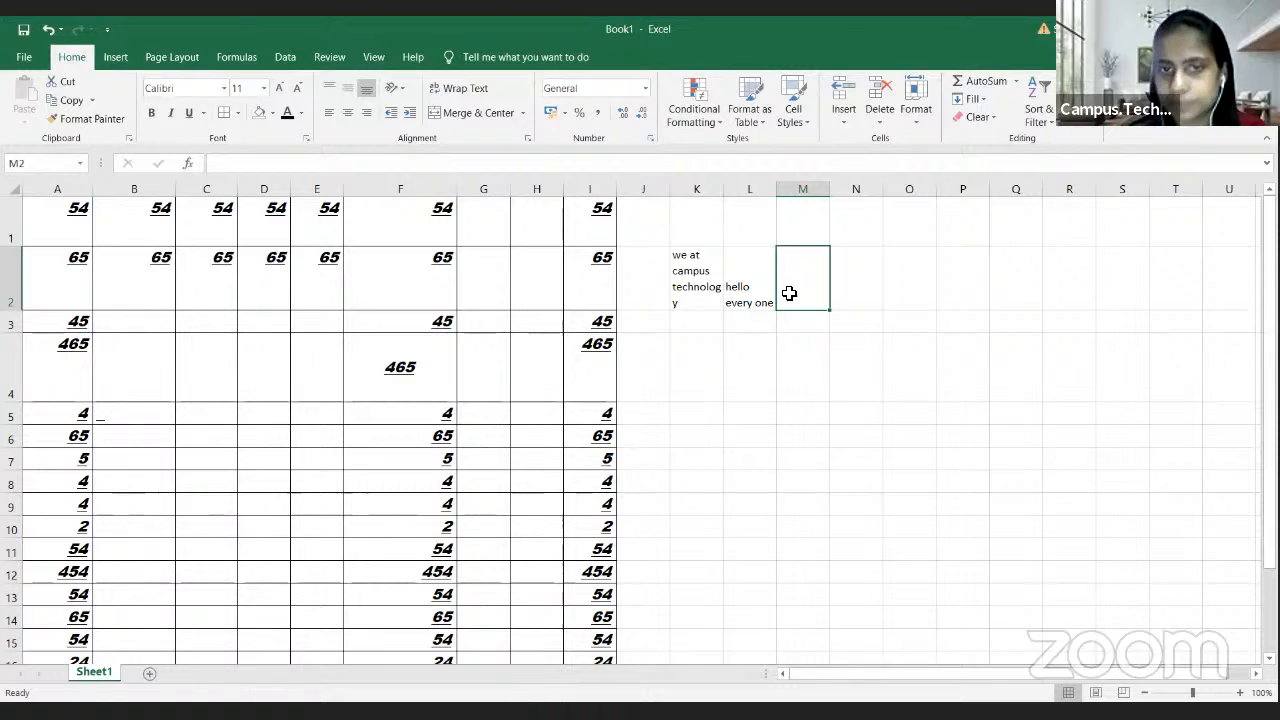
pyautogui.click(696, 287)
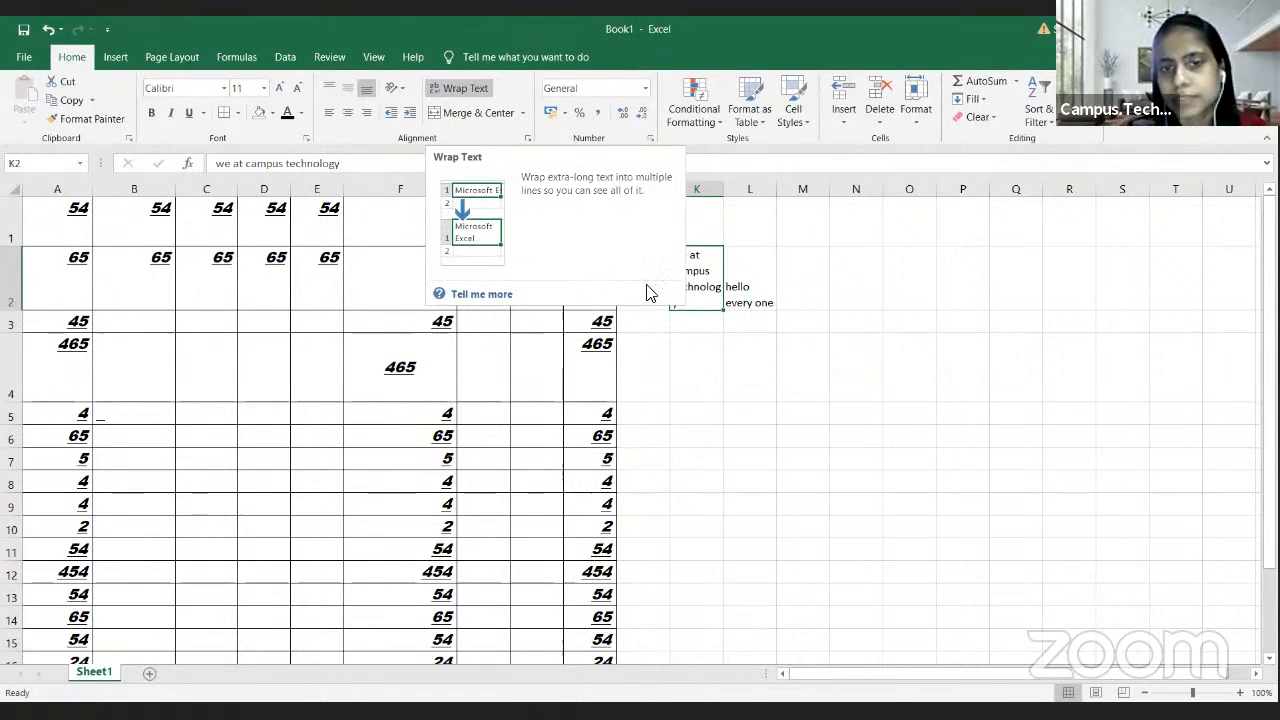
pyautogui.click(683, 345)
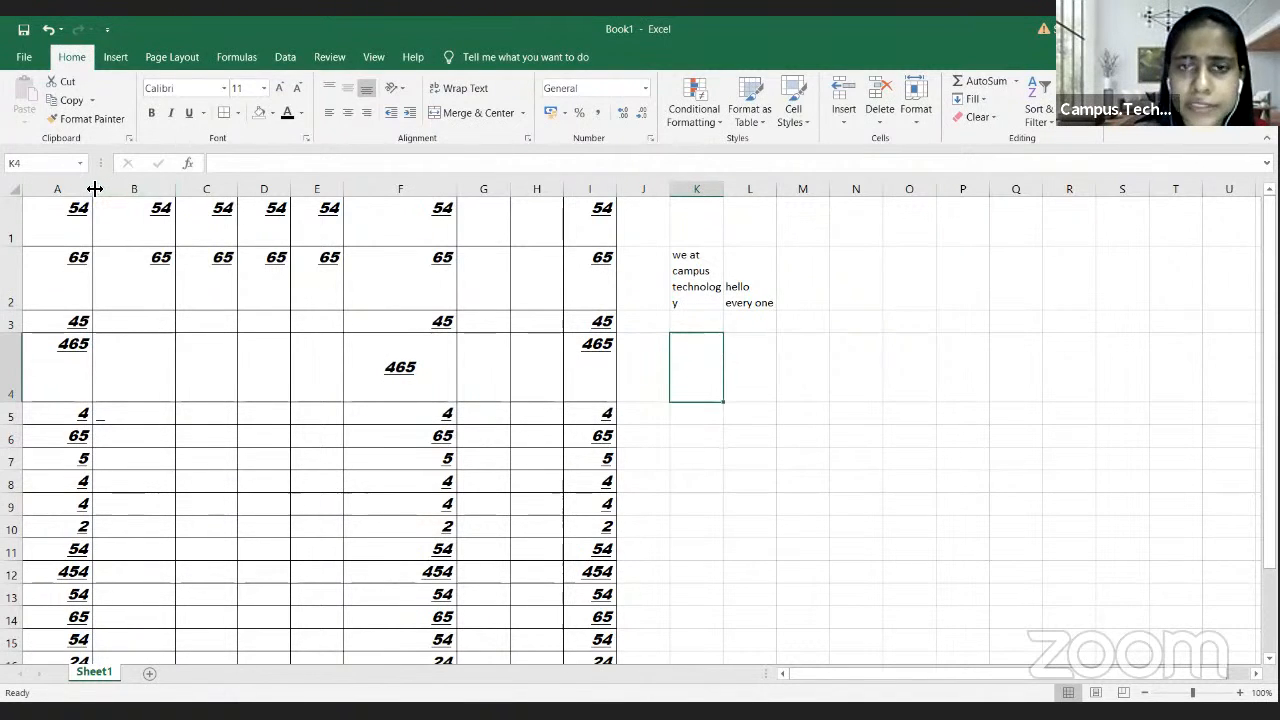
pyautogui.moveTo(95, 189); pyautogui.dragTo(100, 189)
# Step: Turn off text wrapping in K2 and widen column K until its whole text fits on one line
pyautogui.click(703, 301)
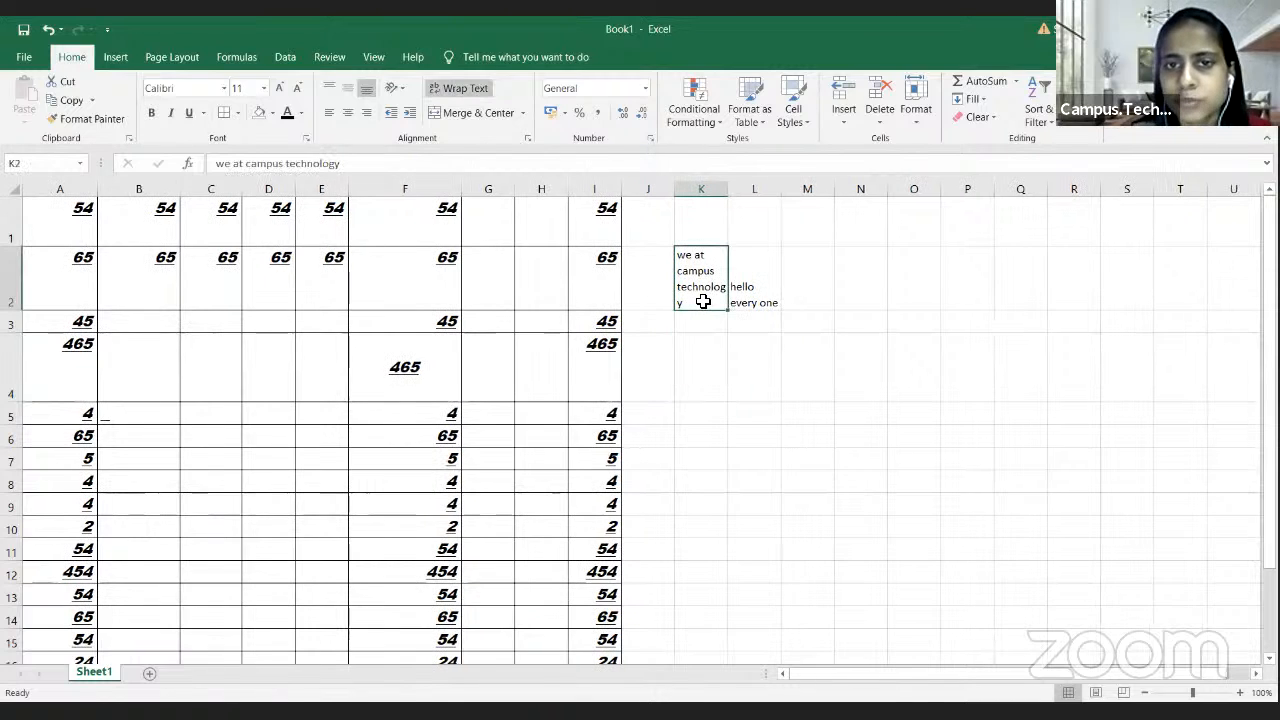
pyautogui.click(460, 88)
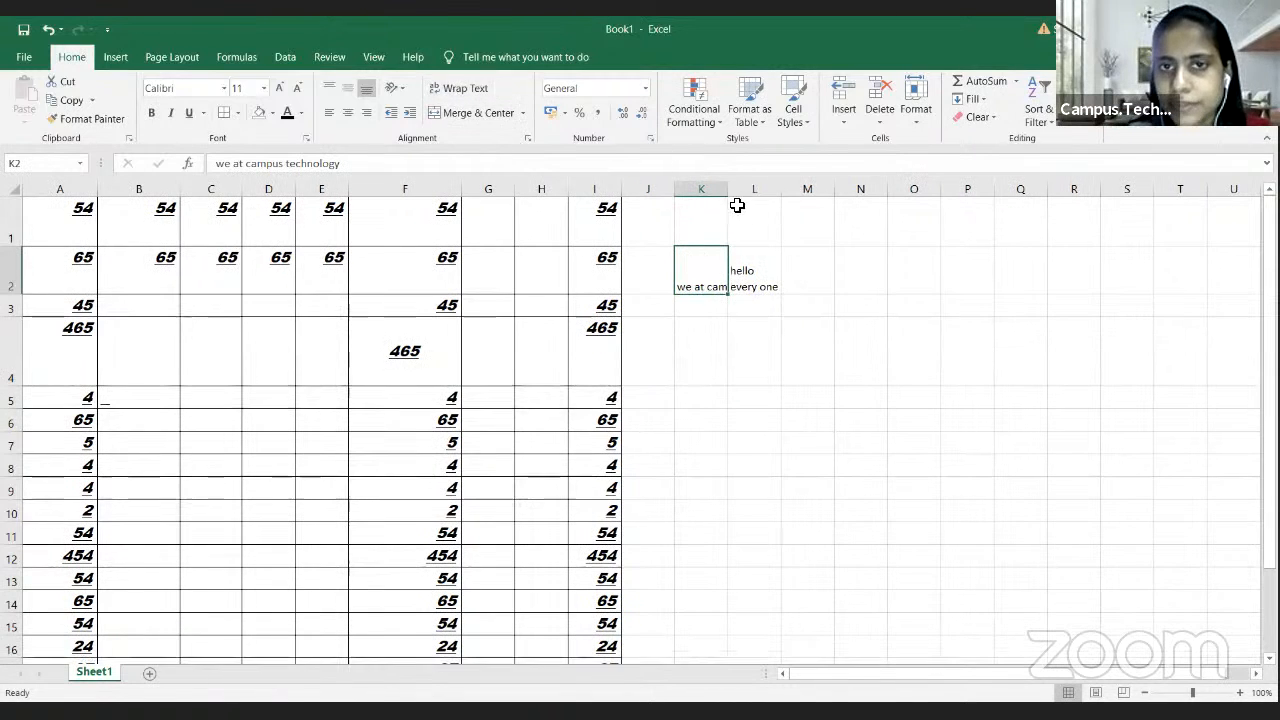
pyautogui.moveTo(728, 192); pyautogui.dragTo(812, 195)
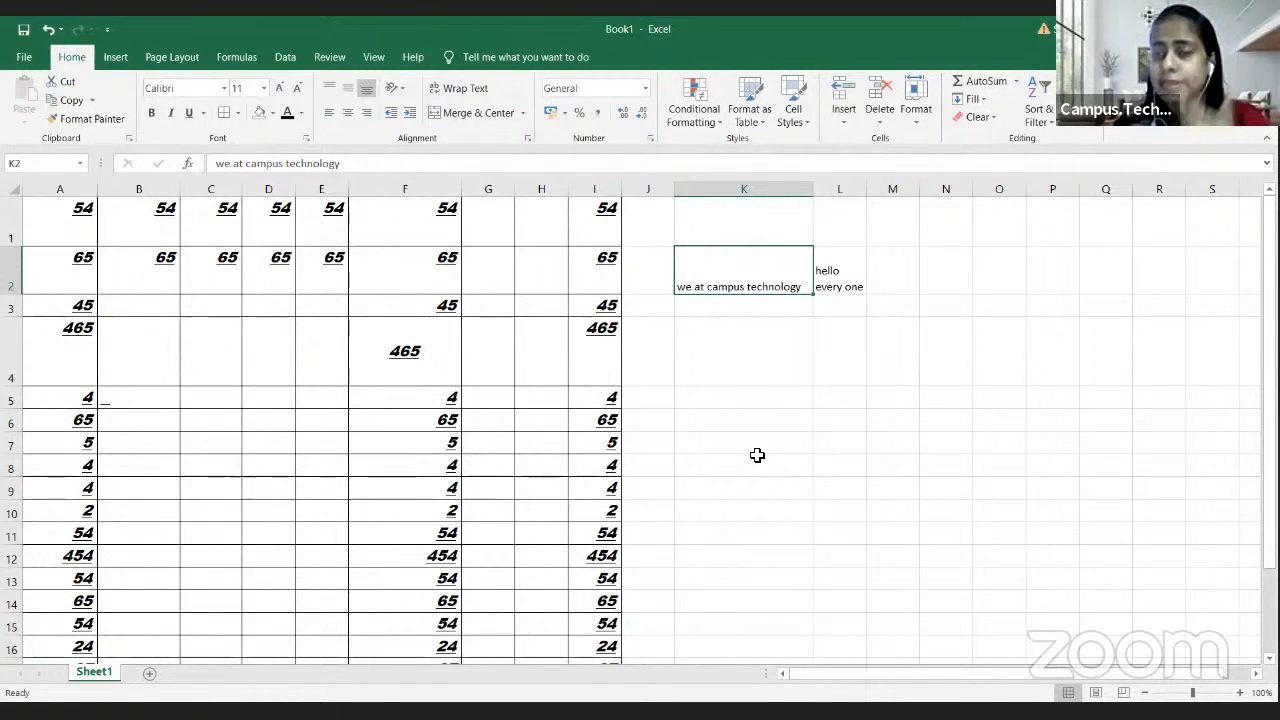
# Step: Enter the short text "hi" in cell K4 of the widened column
pyautogui.doubleClick(735, 372)
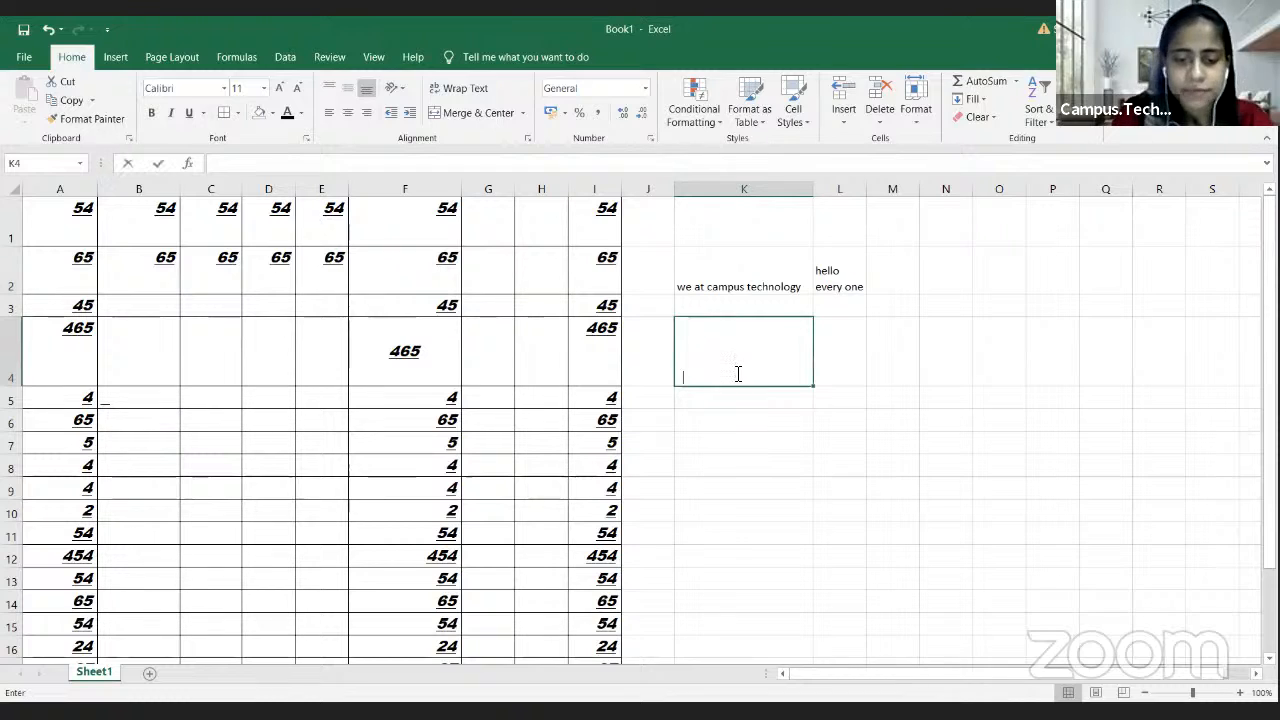
pyautogui.write('hi')
pyautogui.press('Return')
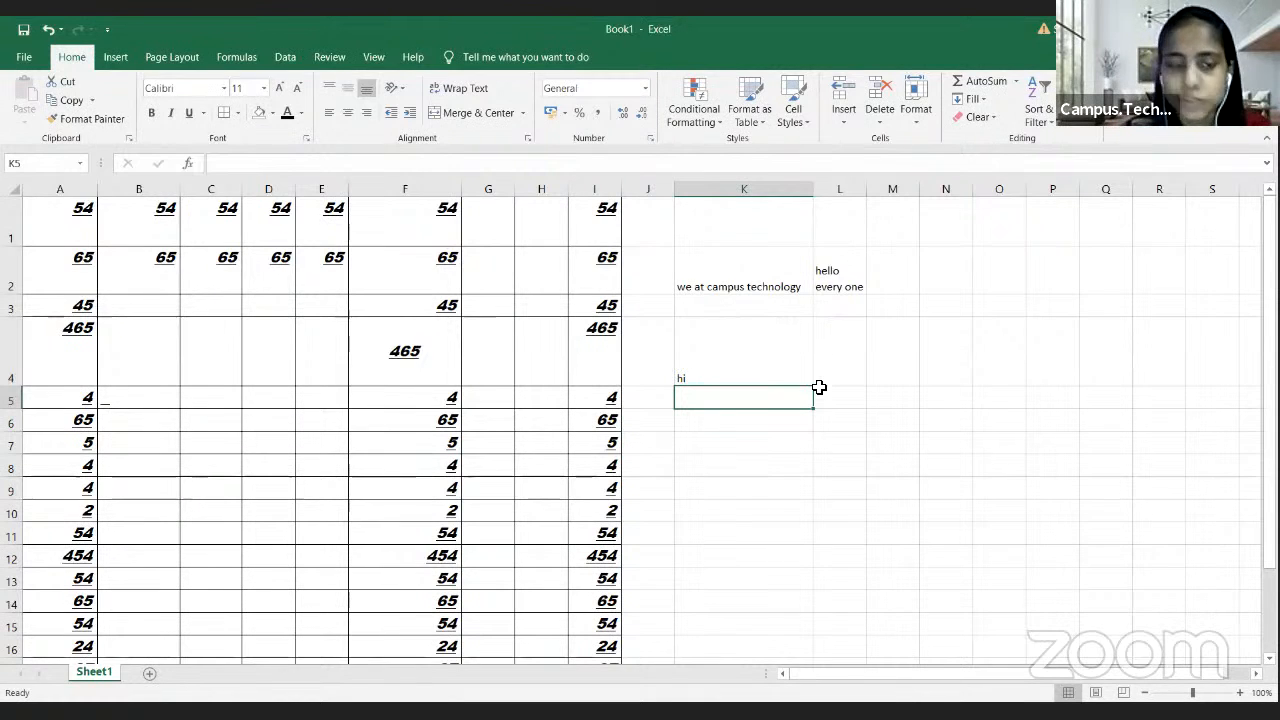
# Step: Undo the K4 entry and the widening of column K, and wrap the text in K2 again
pyautogui.hotkey('ctrl', 'z')
pyautogui.hotkey('ctrl', 'z')
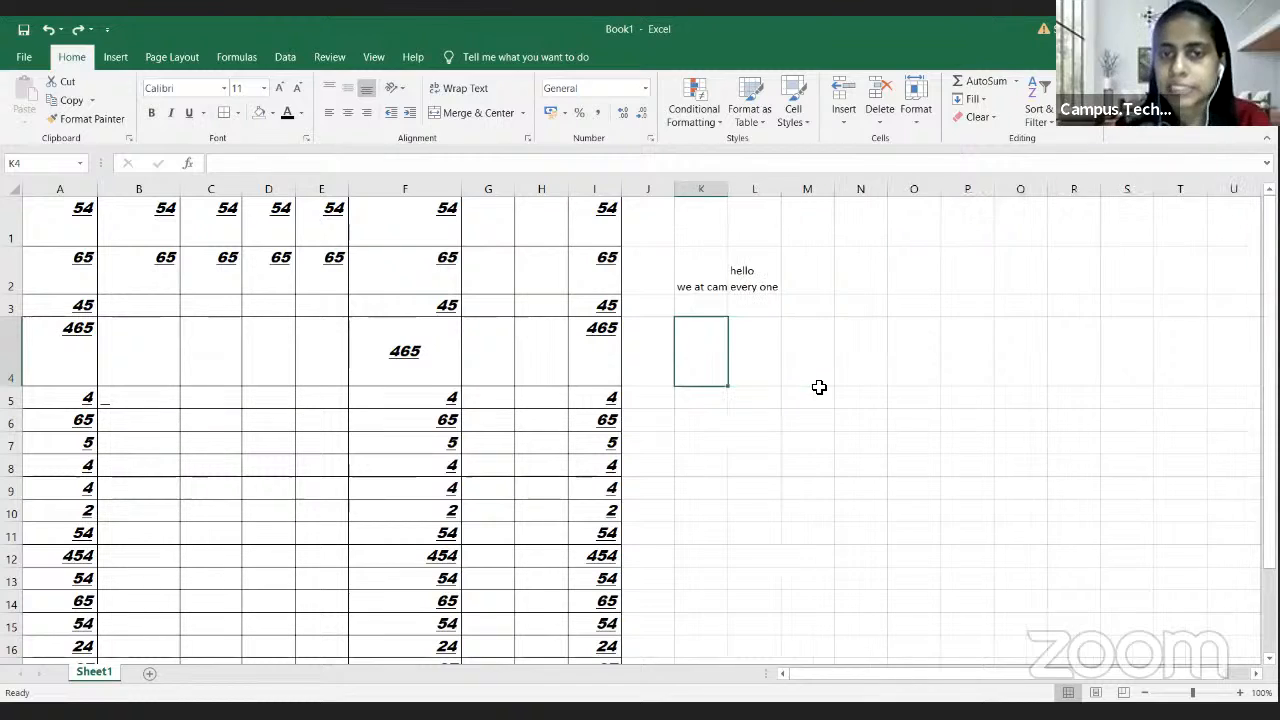
pyautogui.click(700, 272)
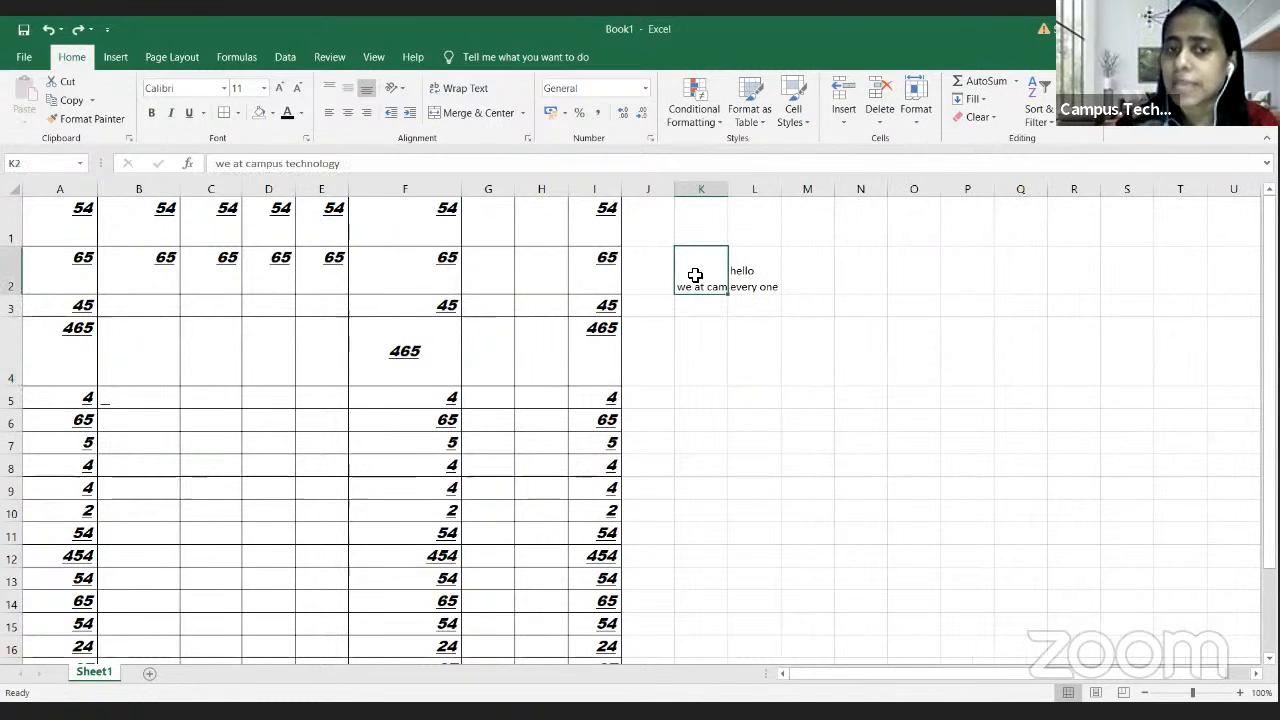
pyautogui.click(462, 88)
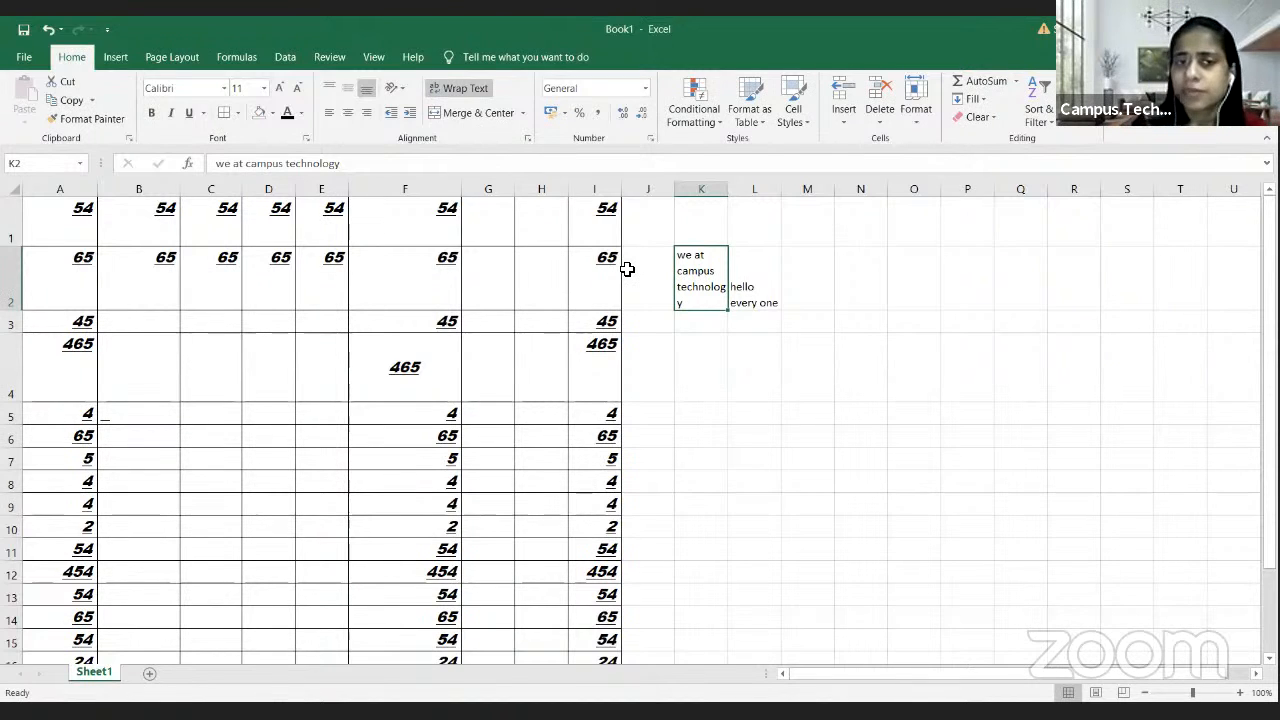
# Step: Enter the text "hello everyone" in cell K4
pyautogui.click(715, 371)
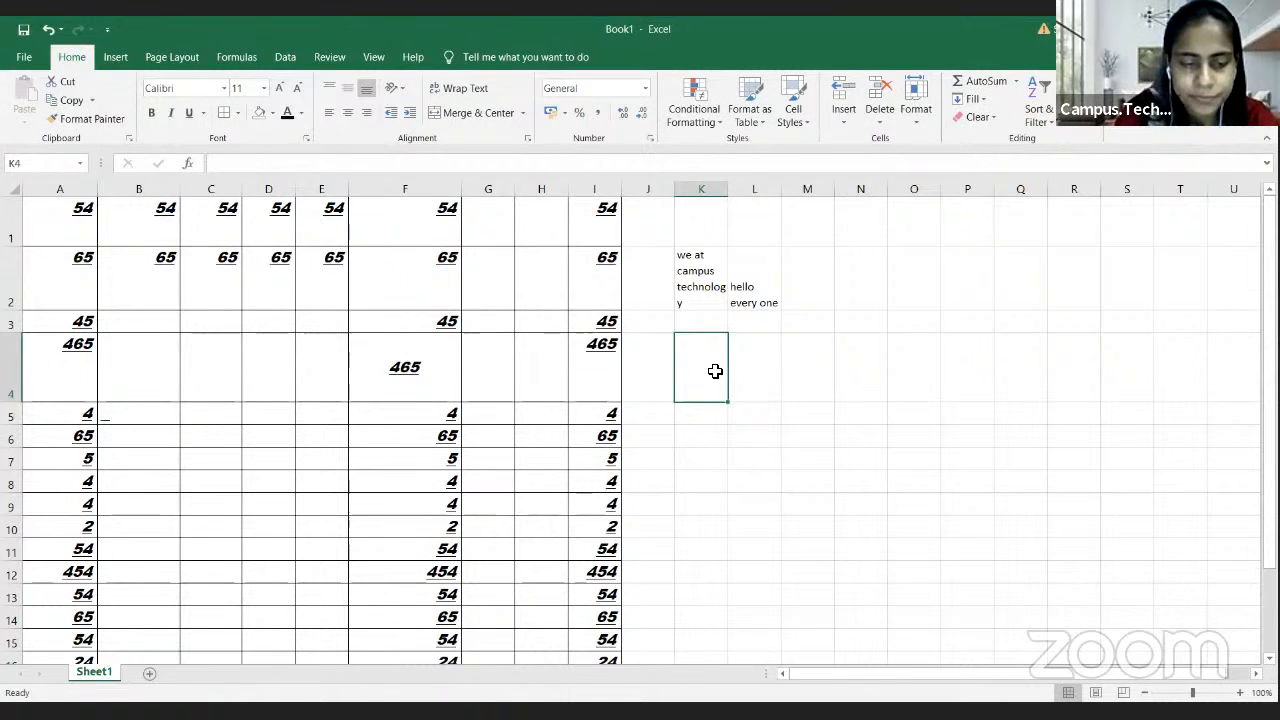
pyautogui.write('hello everyone')
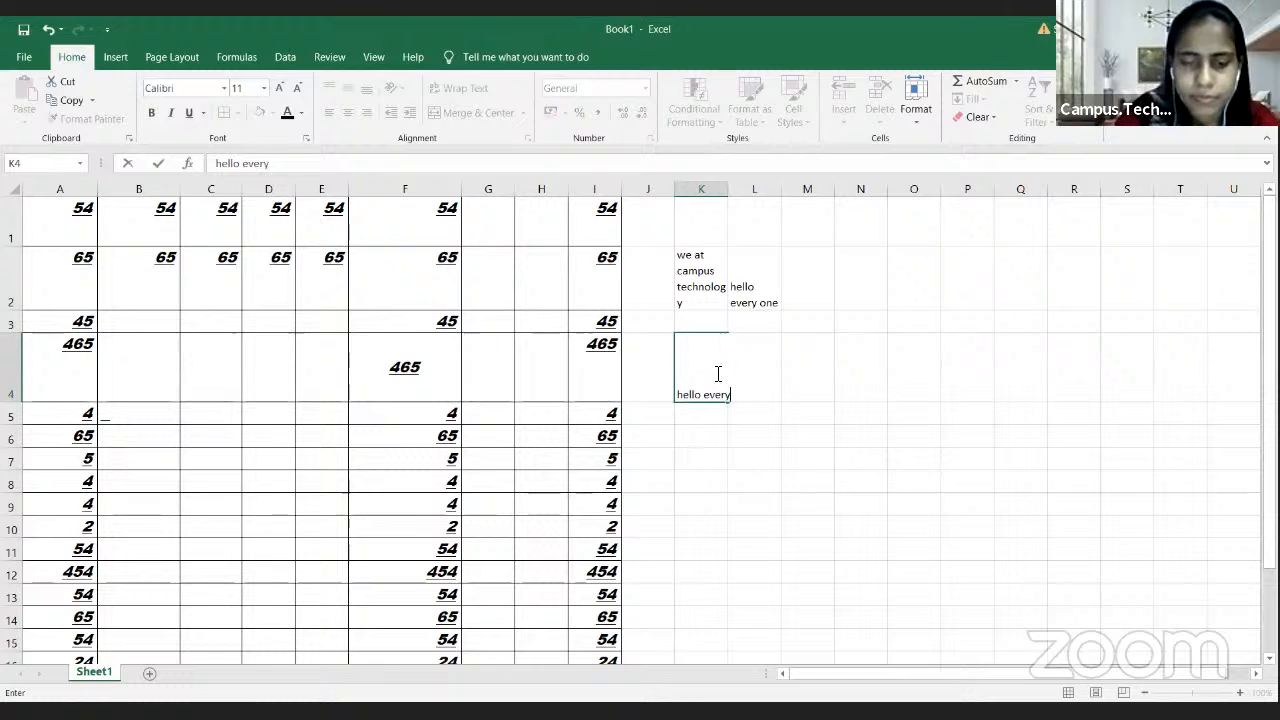
pyautogui.click(800, 370)
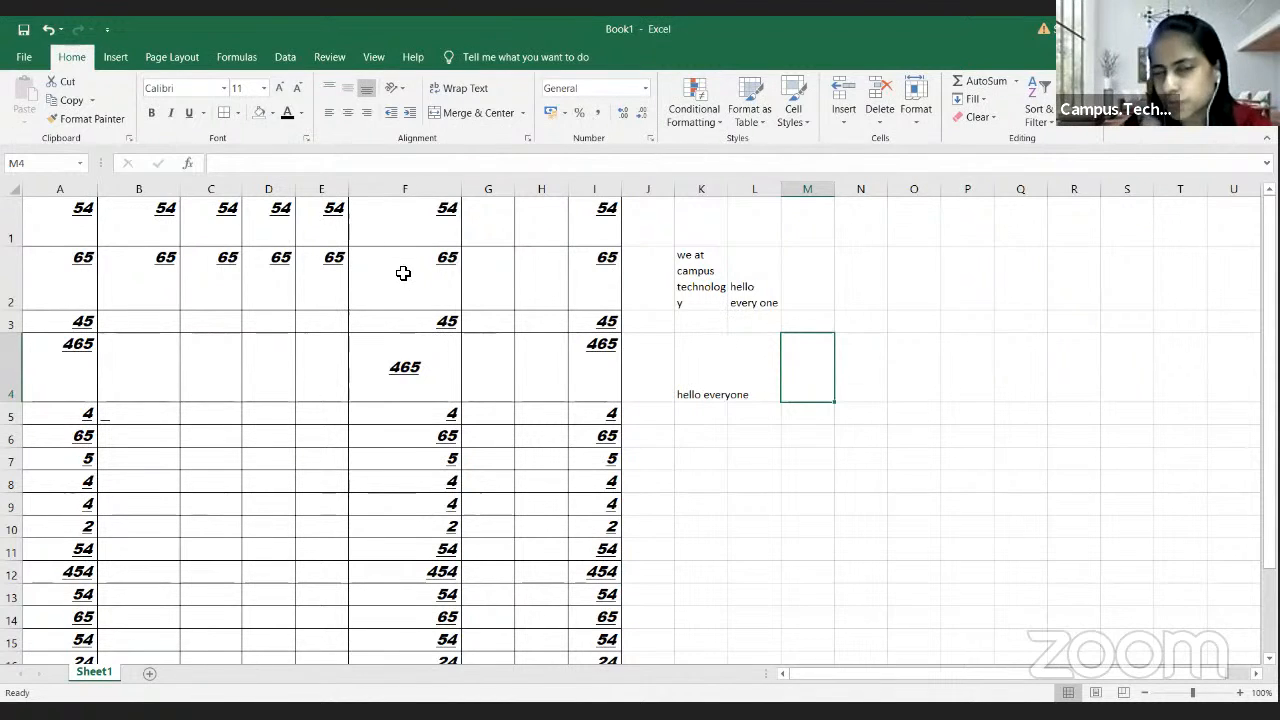
# Step: Apply text wrapping to the whole range A1:L24
pyautogui.click(49, 235)
pyautogui.hotkey('shift', 'Right')
pyautogui.hotkey('shift', 'Right')
pyautogui.hotkey('shift', 'Right')
pyautogui.hotkey('shift', 'Right')
pyautogui.hotkey('shift', 'Right')
pyautogui.hotkey('shift', 'Right')
pyautogui.hotkey('shift', 'Right')
pyautogui.hotkey('shift', 'Right')
pyautogui.hotkey('shift', 'Right')
pyautogui.hotkey('shift', 'Right')
pyautogui.hotkey('shift', 'Right')
pyautogui.hotkey('shift', 'Down')
pyautogui.hotkey('shift', 'Down')
pyautogui.hotkey('shift', 'Down')
pyautogui.hotkey('shift', 'Down')
pyautogui.hotkey('shift', 'Down')
pyautogui.hotkey('shift', 'Down')
pyautogui.hotkey('shift', 'Down')
pyautogui.hotkey('shift', 'Down')
pyautogui.hotkey('shift', 'Down')
pyautogui.hotkey('shift', 'Down')
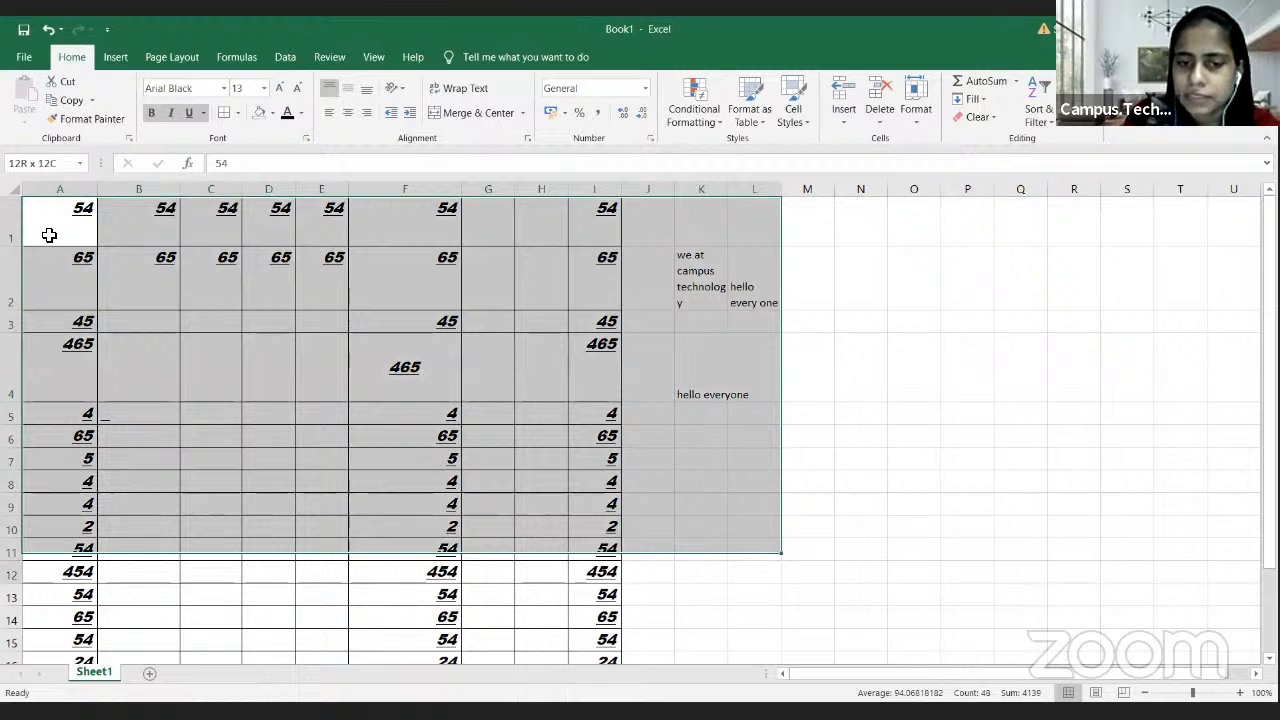
pyautogui.hotkey('shift', 'Down')
pyautogui.hotkey('shift', 'Down')
pyautogui.hotkey('shift', 'Down')
pyautogui.hotkey('shift', 'Down')
pyautogui.hotkey('shift', 'Down')
pyautogui.hotkey('shift', 'Down')
pyautogui.hotkey('shift', 'Down')
pyautogui.hotkey('shift', 'Down')
pyautogui.hotkey('shift', 'Down')
pyautogui.hotkey('shift', 'Down')
pyautogui.hotkey('shift', 'Down')
pyautogui.hotkey('shift', 'Down')
pyautogui.hotkey('shift', 'Down')
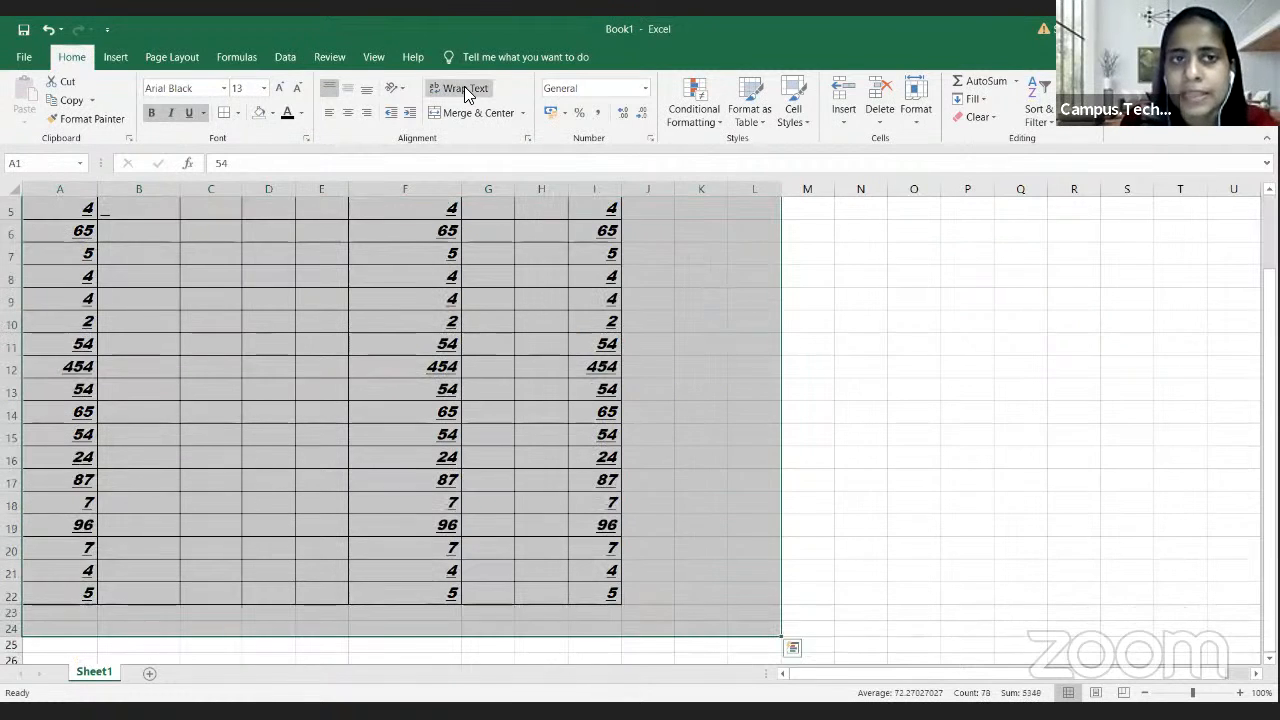
pyautogui.click(465, 92)
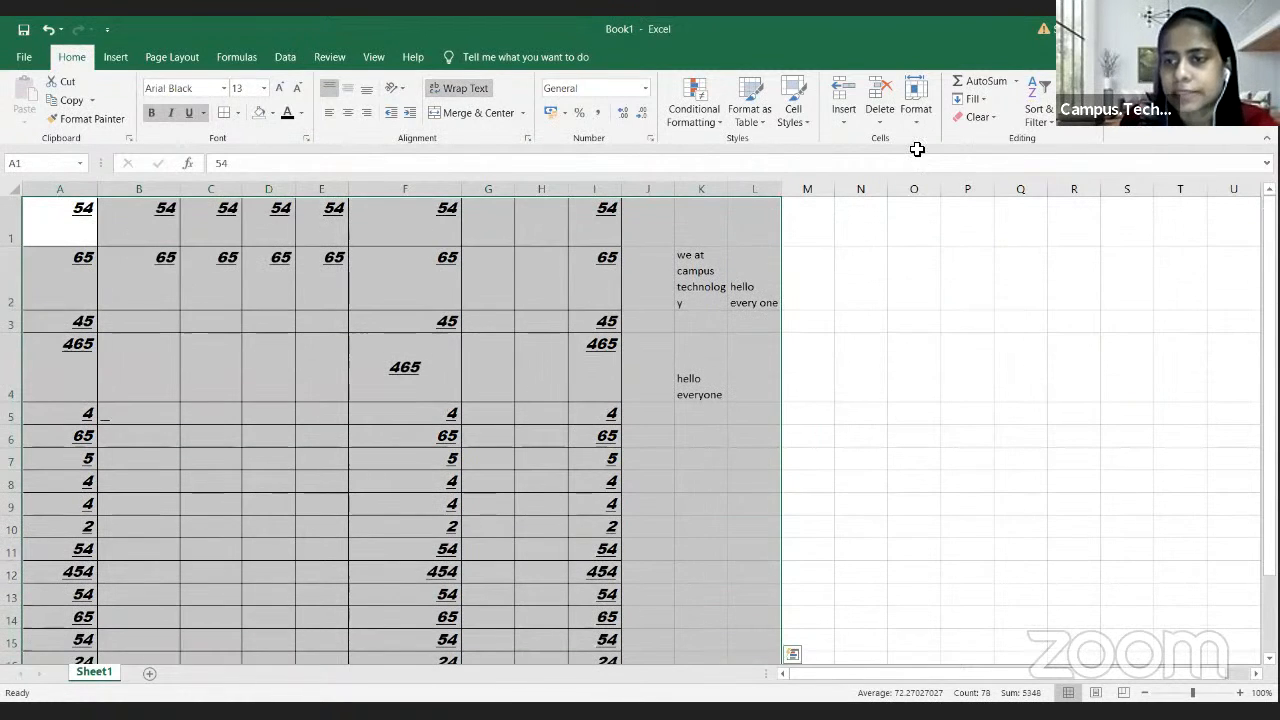
pyautogui.click(1168, 462)
# Step: Enter the text "hello everyone" in cell L4
pyautogui.click(761, 391)
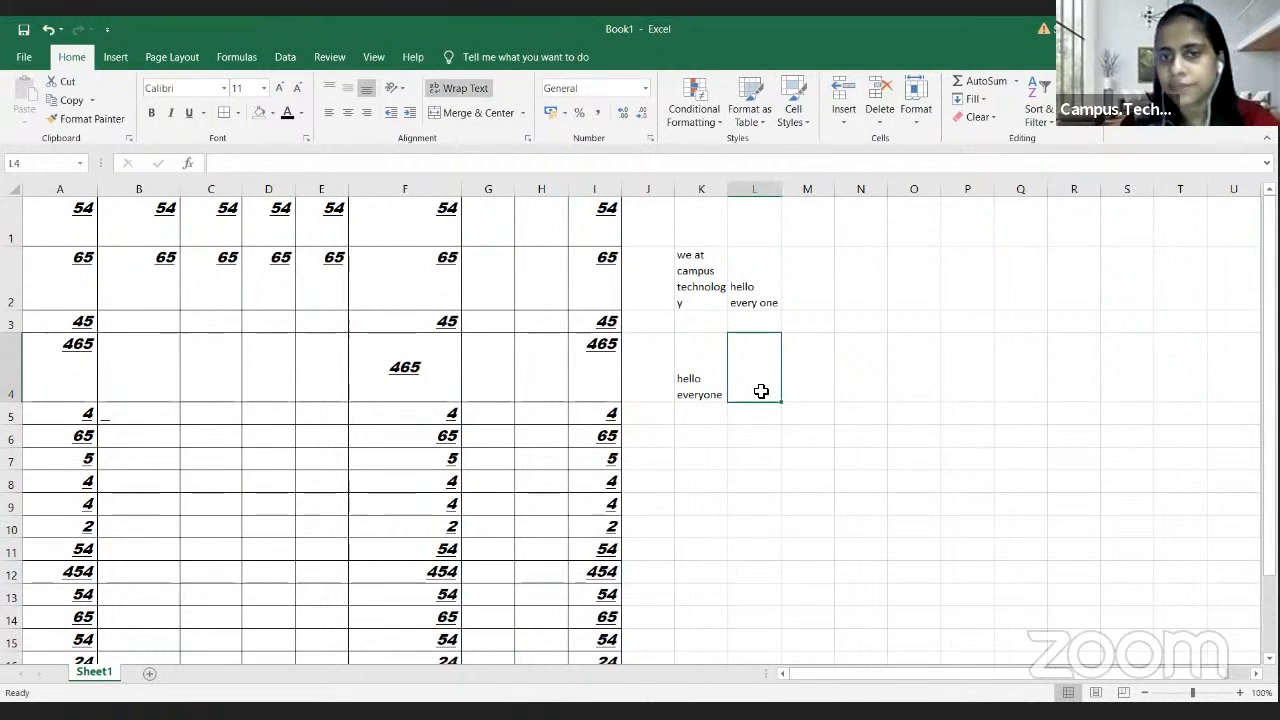
pyautogui.write('hell')
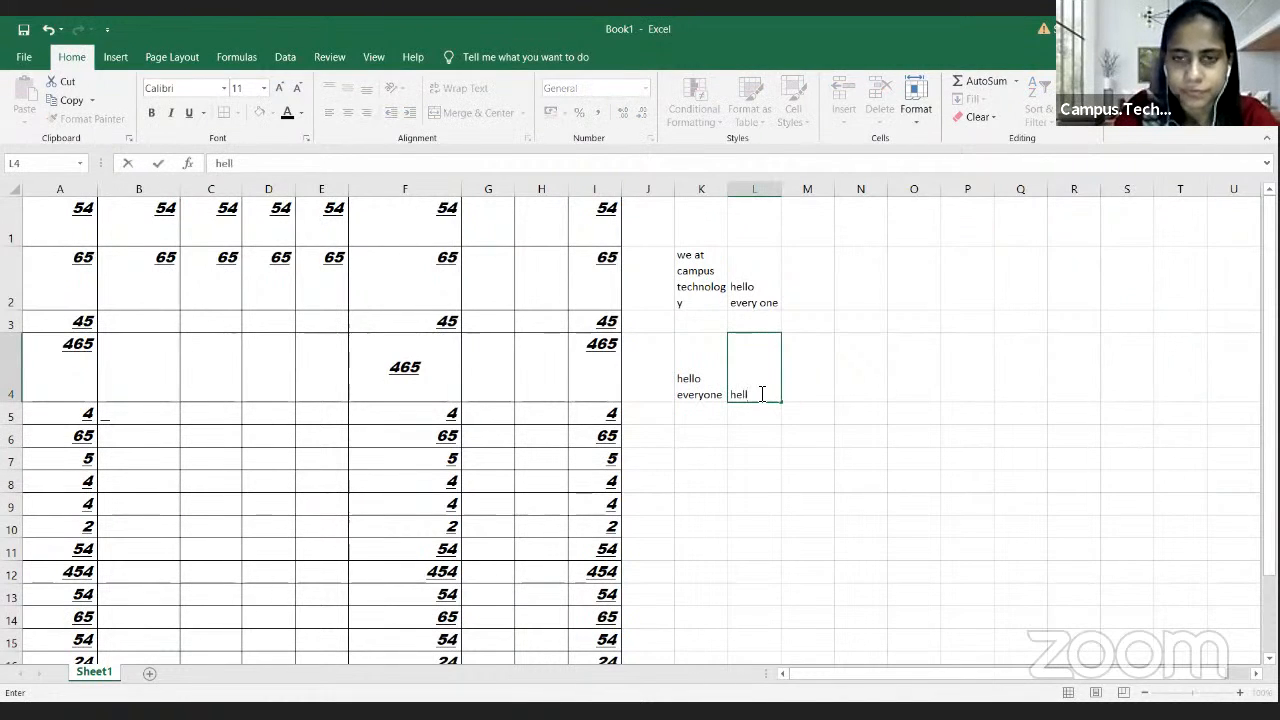
pyautogui.write('o everyi')
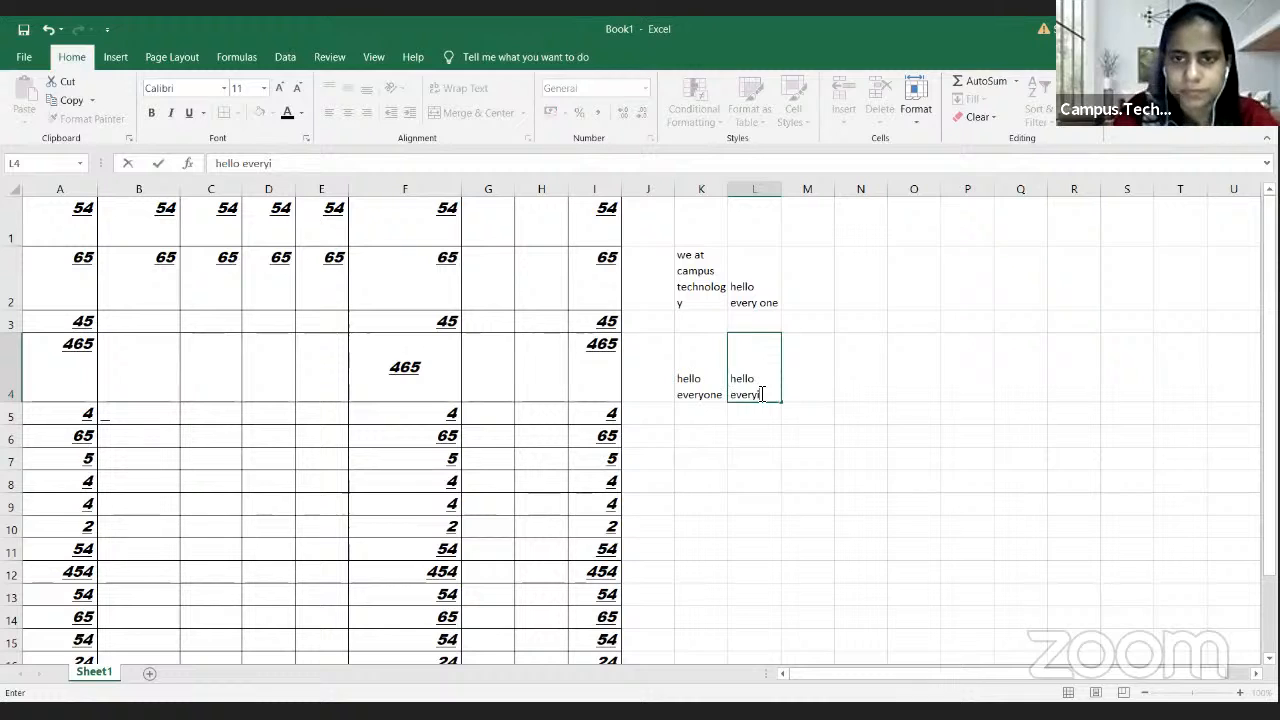
pyautogui.press('BackSpace')
pyautogui.write('one')
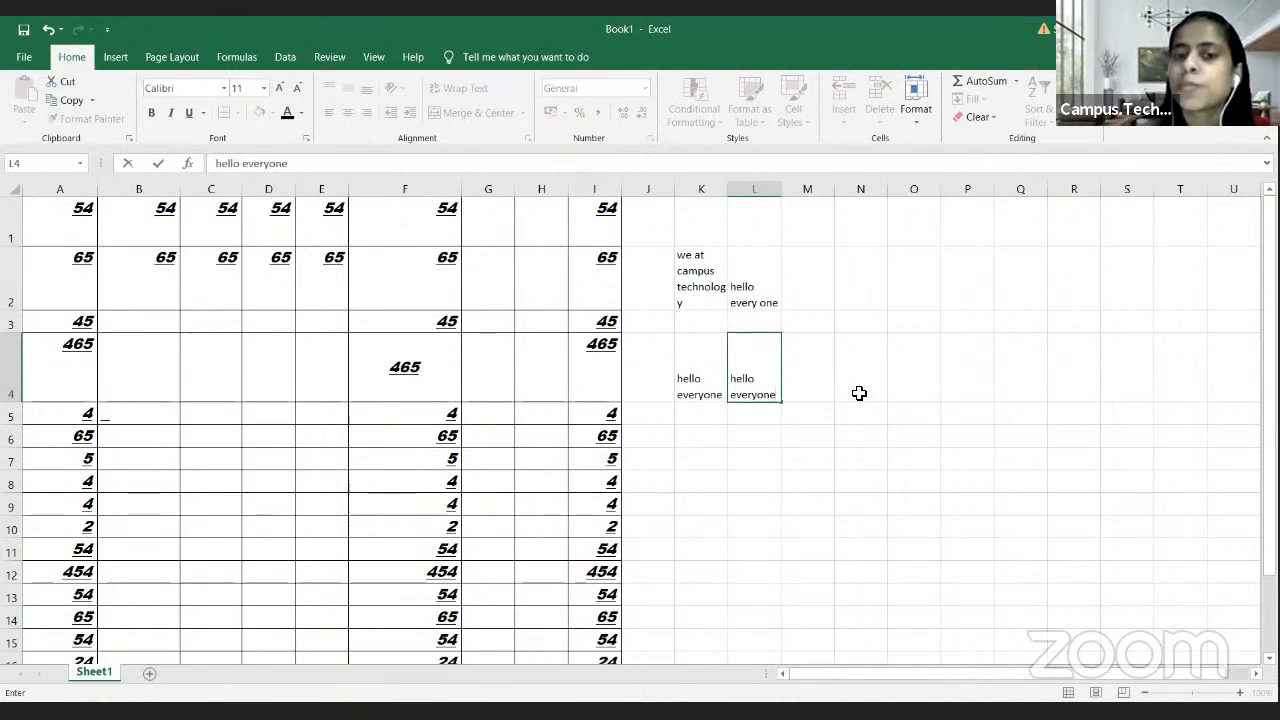
pyautogui.click(803, 371)
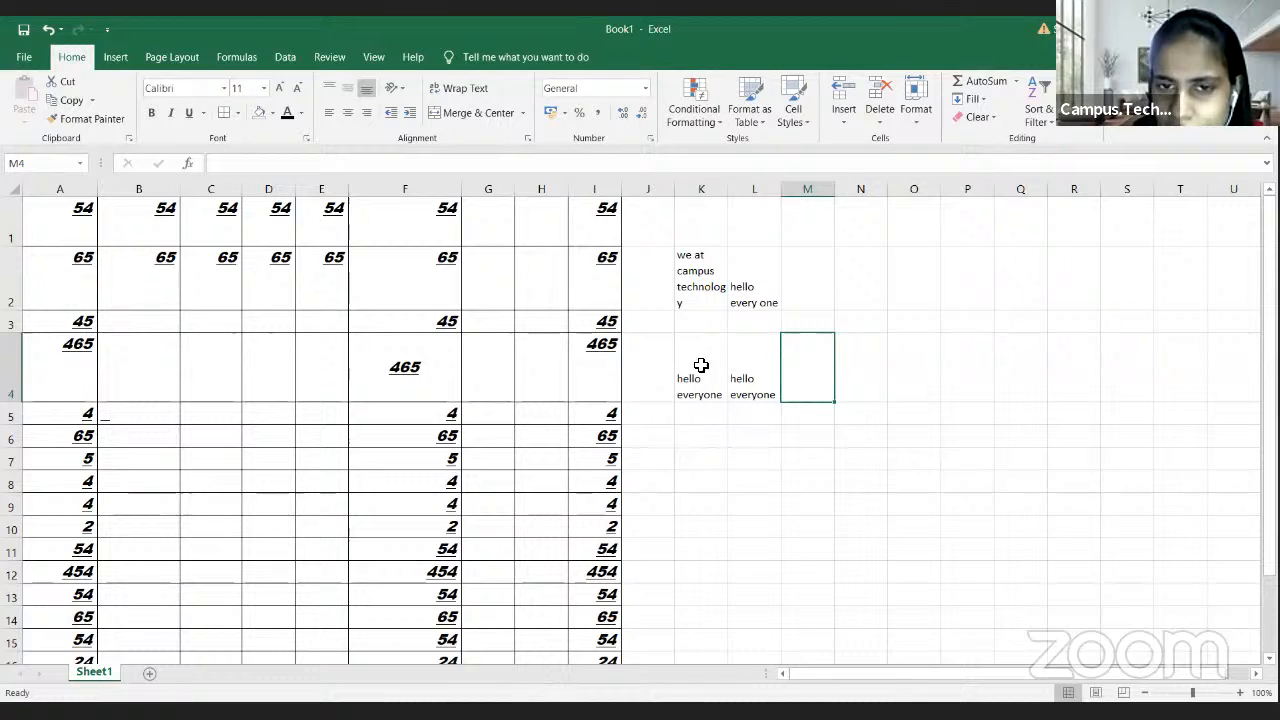
# Step: Enter the text "hello everyone" in cells K5 and K6
pyautogui.click(699, 421)
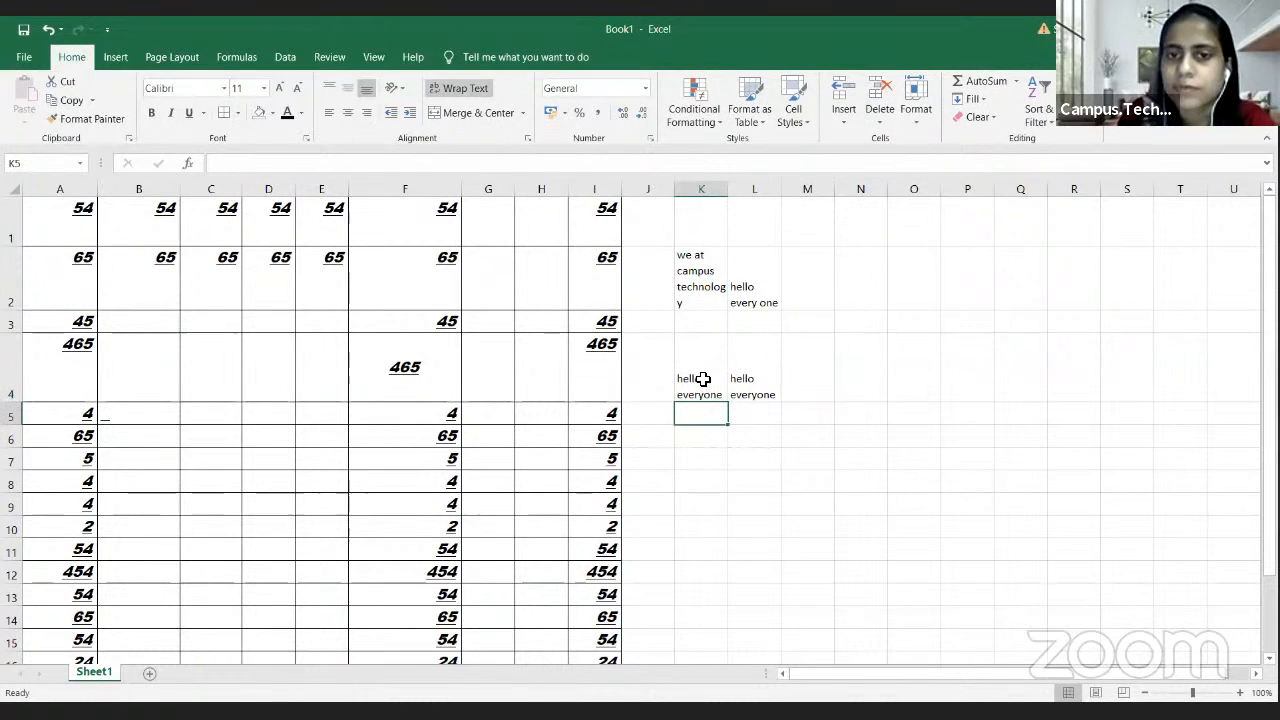
pyautogui.write('hello everyone')
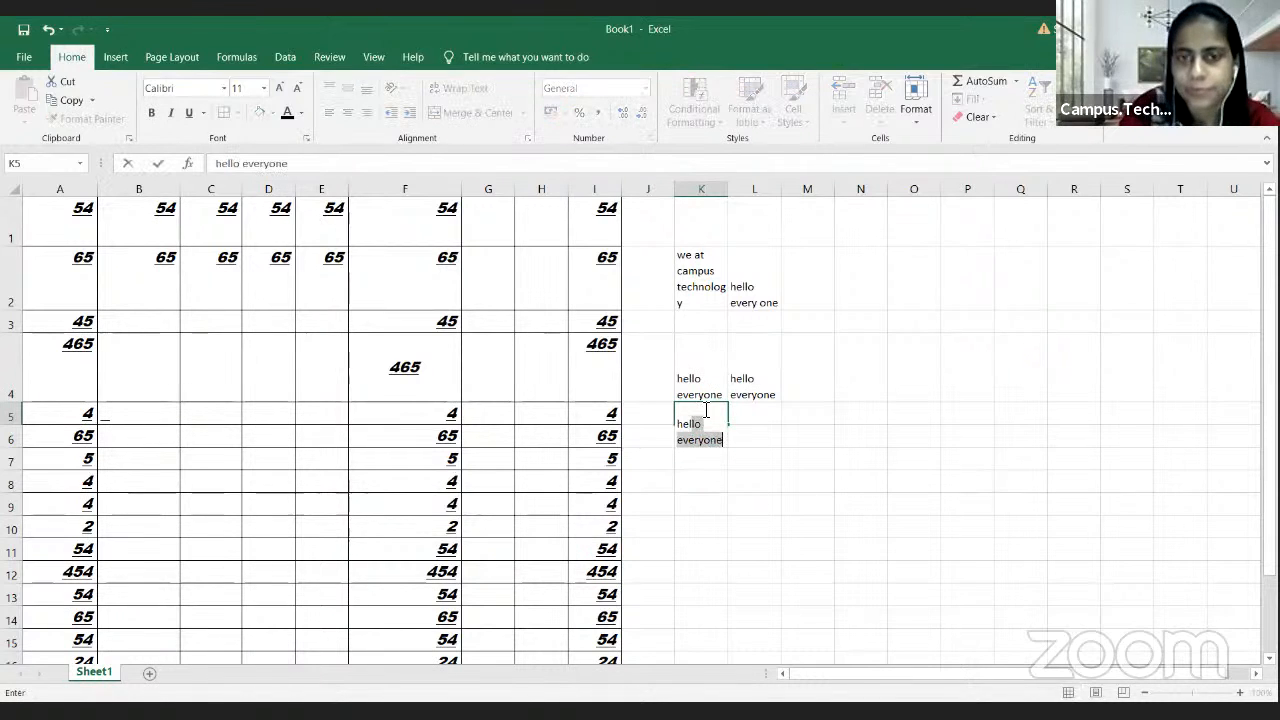
pyautogui.click(797, 471)
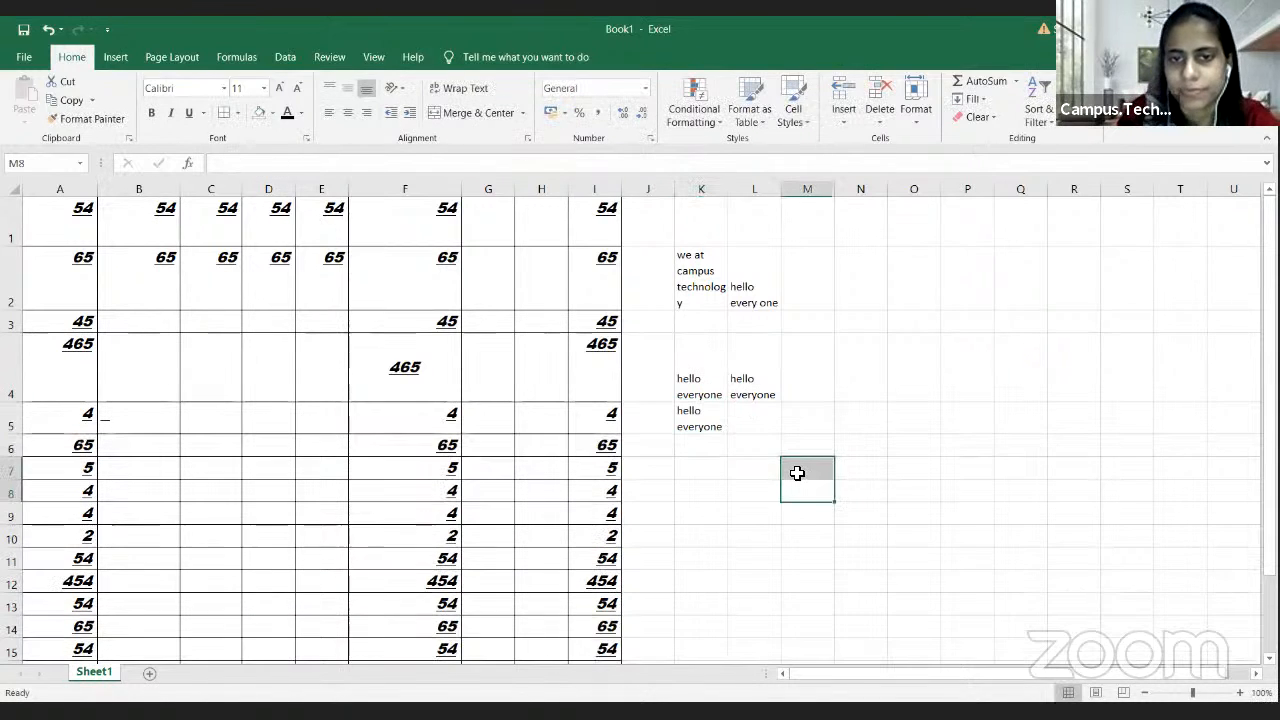
pyautogui.click(697, 414)
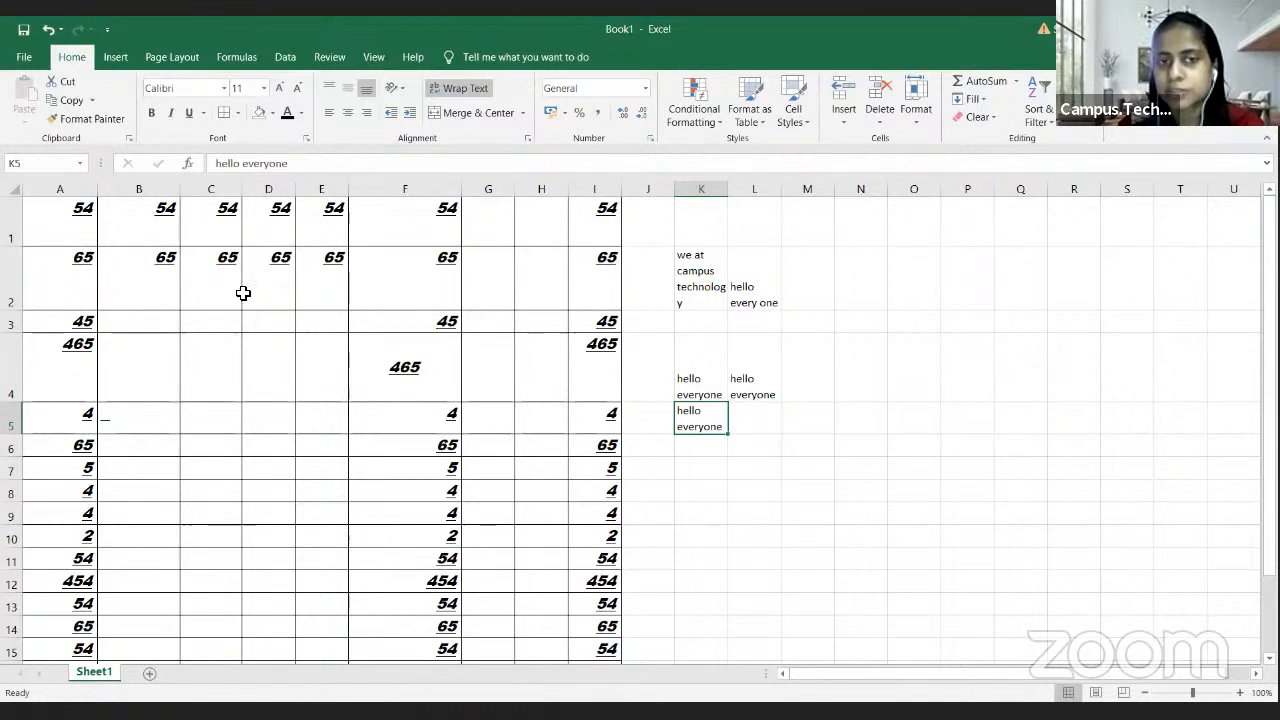
pyautogui.click(691, 456)
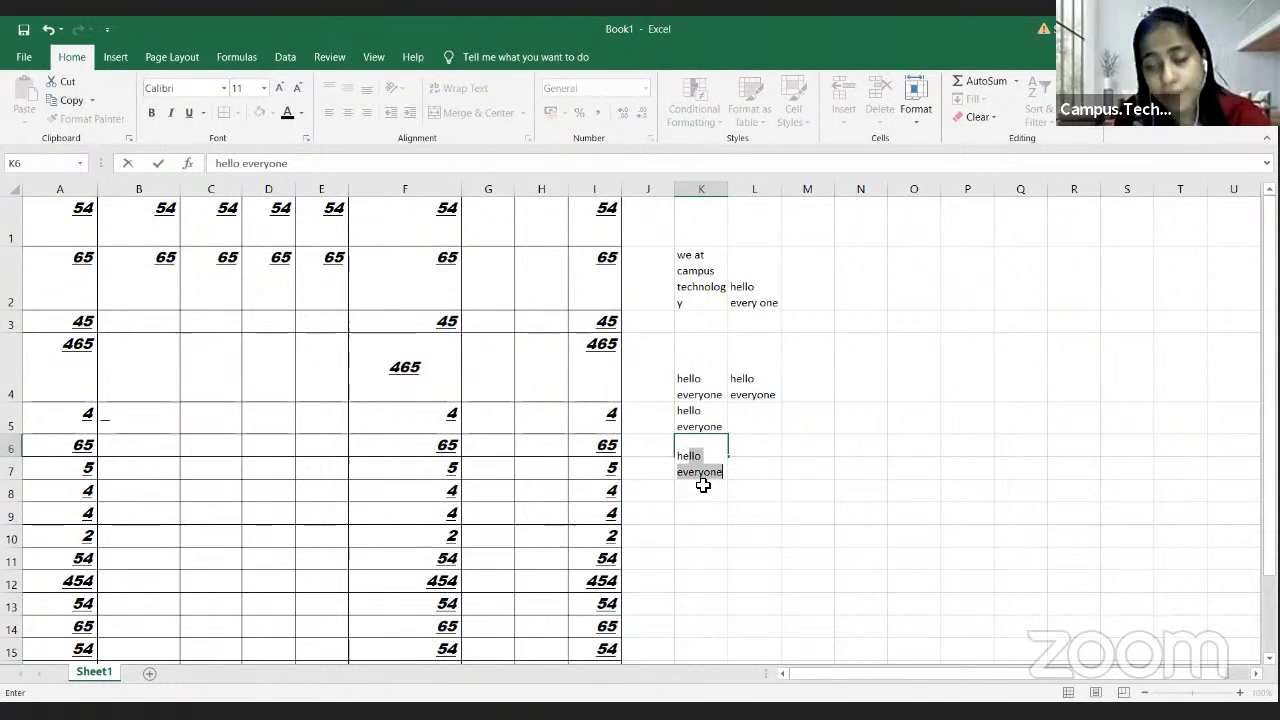
pyautogui.press('Tab')
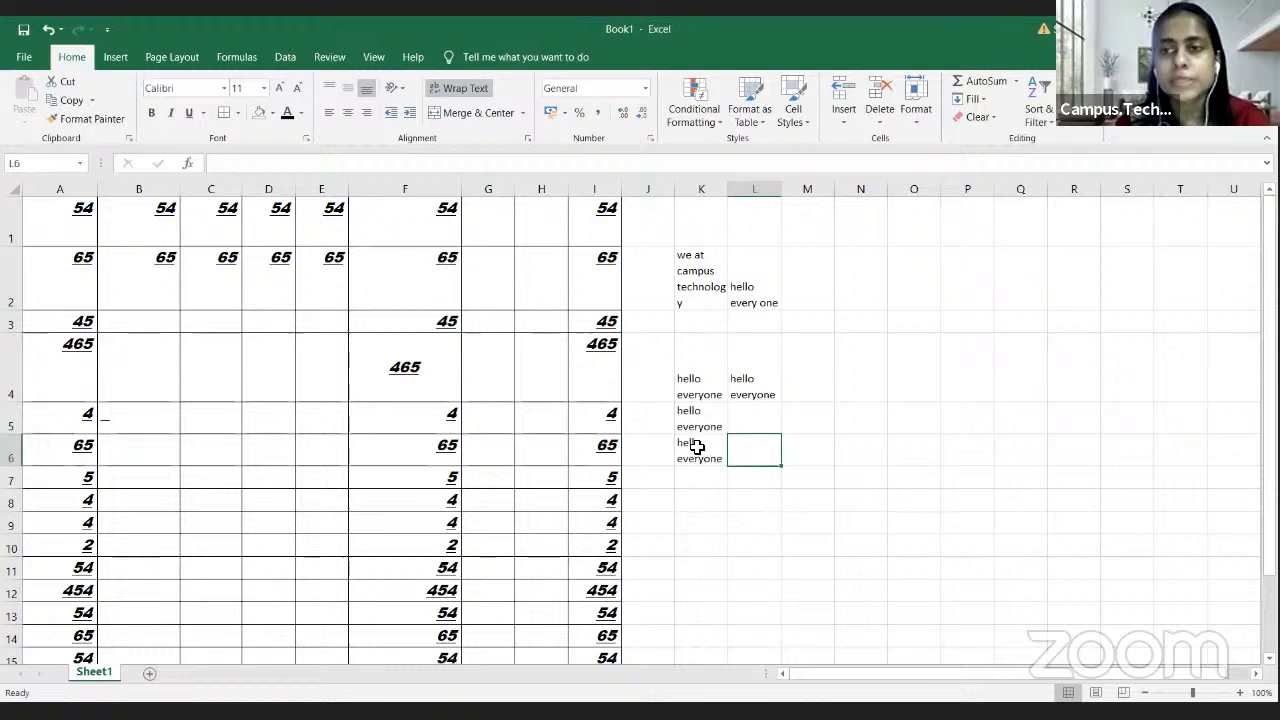
# Step: Fill the text "hello everyone" from cell K6 down column K and across row 6 to column O
pyautogui.click(714, 452)
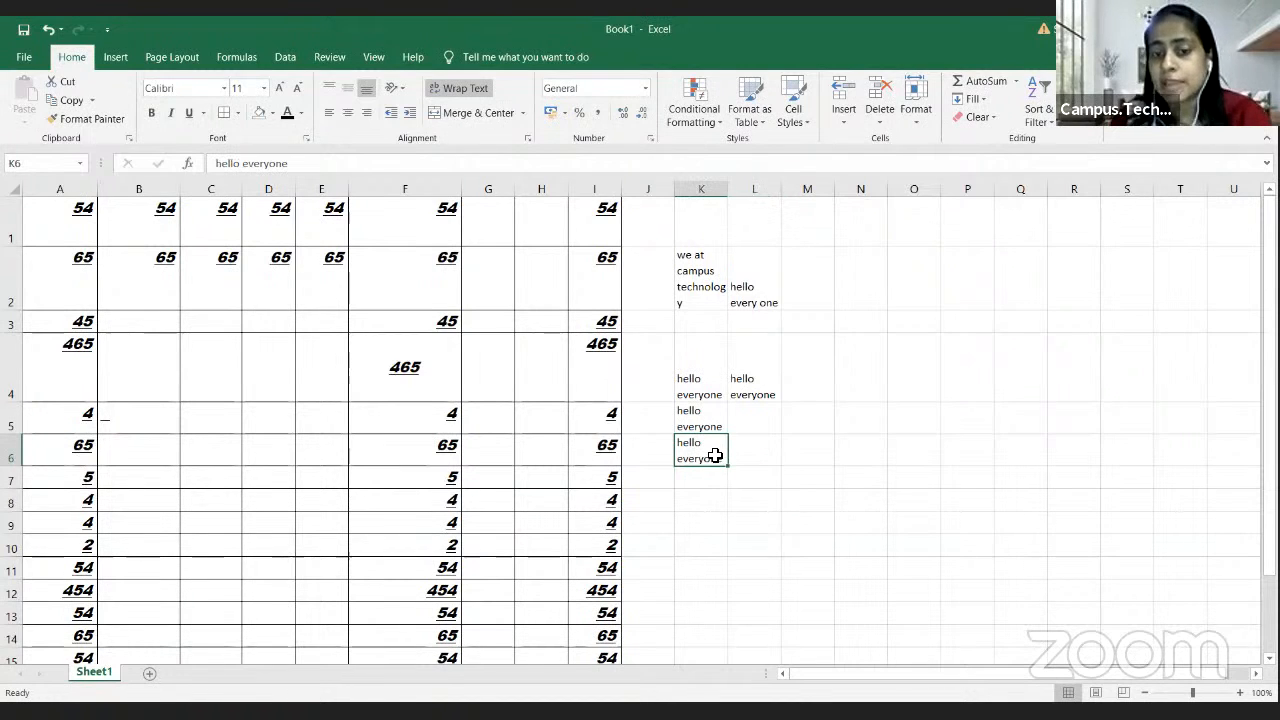
pyautogui.moveTo(728, 466); pyautogui.dragTo(723, 612)
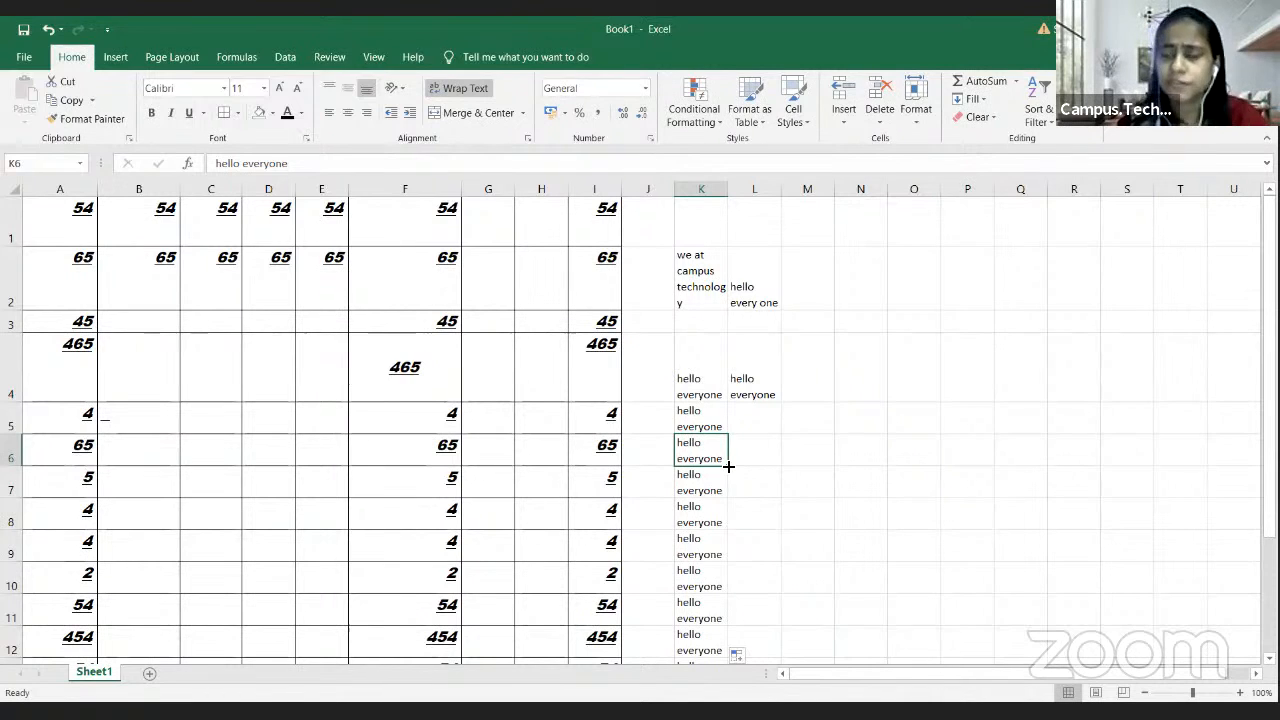
pyautogui.moveTo(728, 466); pyautogui.dragTo(922, 466)
pyautogui.click(875, 508)
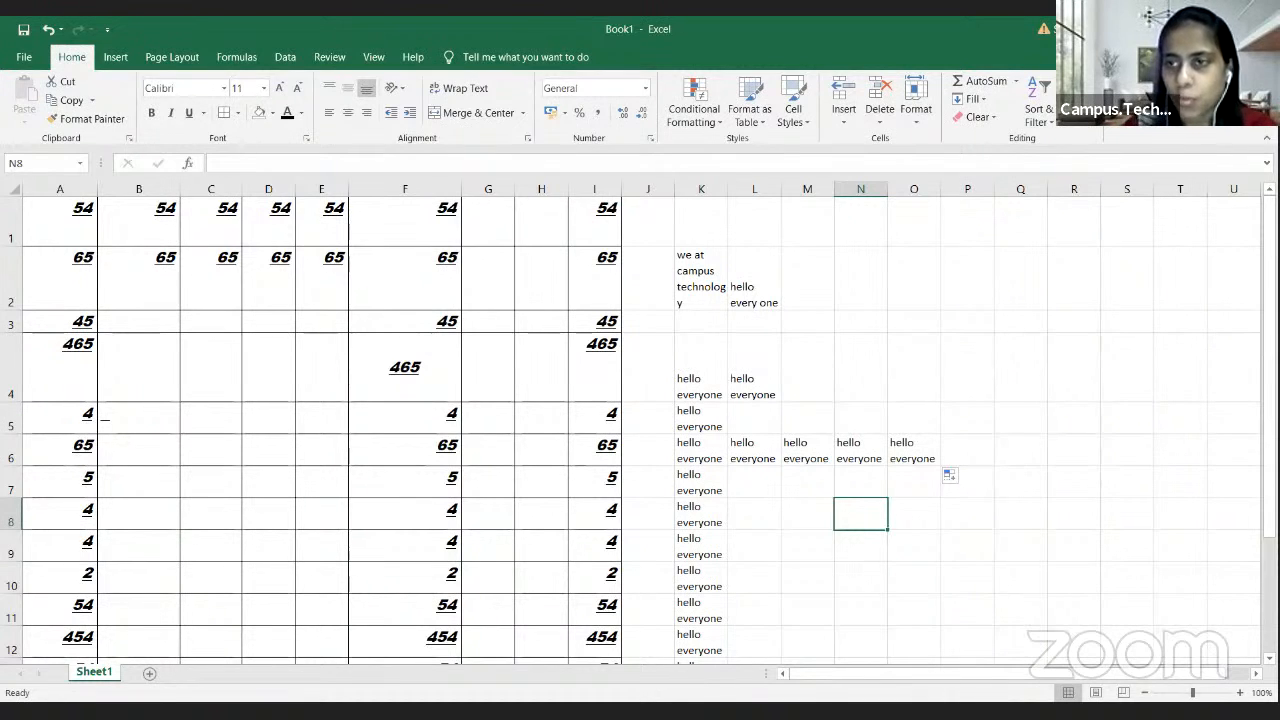
# Step: Insert a new row above row 1 and enter the heading "Name" in cell A1
pyautogui.click(405, 280)
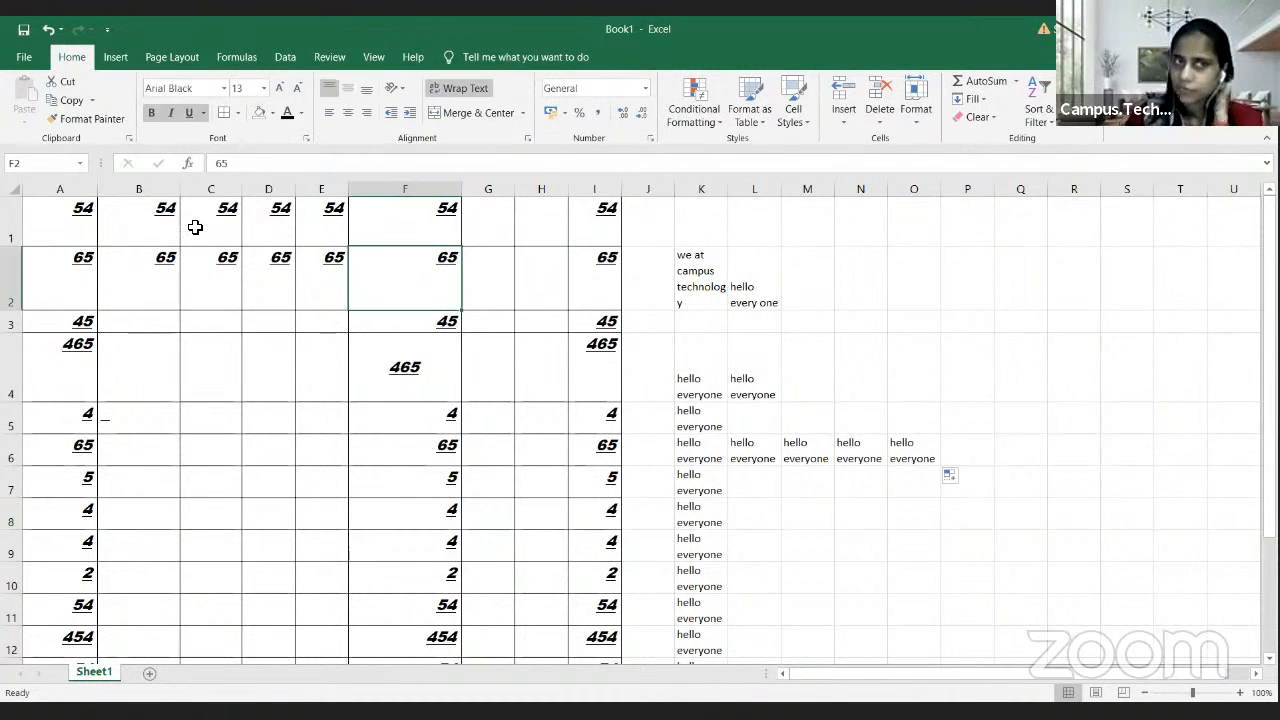
pyautogui.click(12, 220)
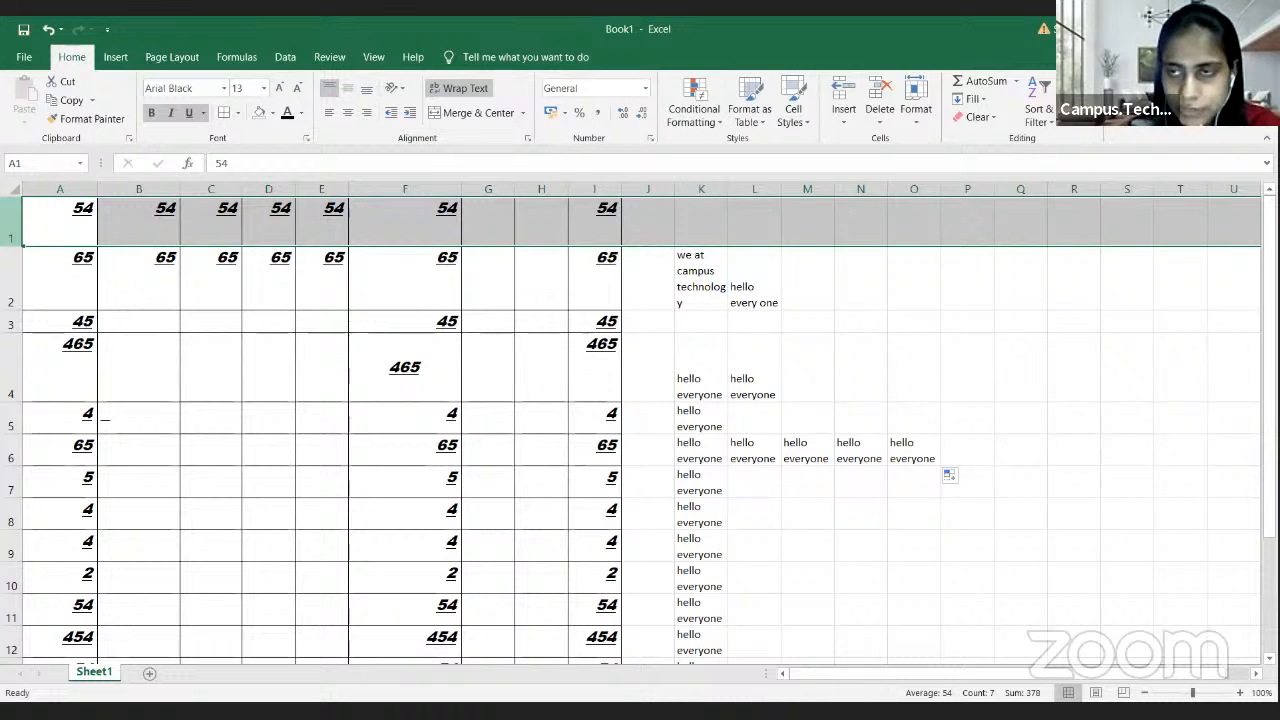
pyautogui.rightClick(11, 215)
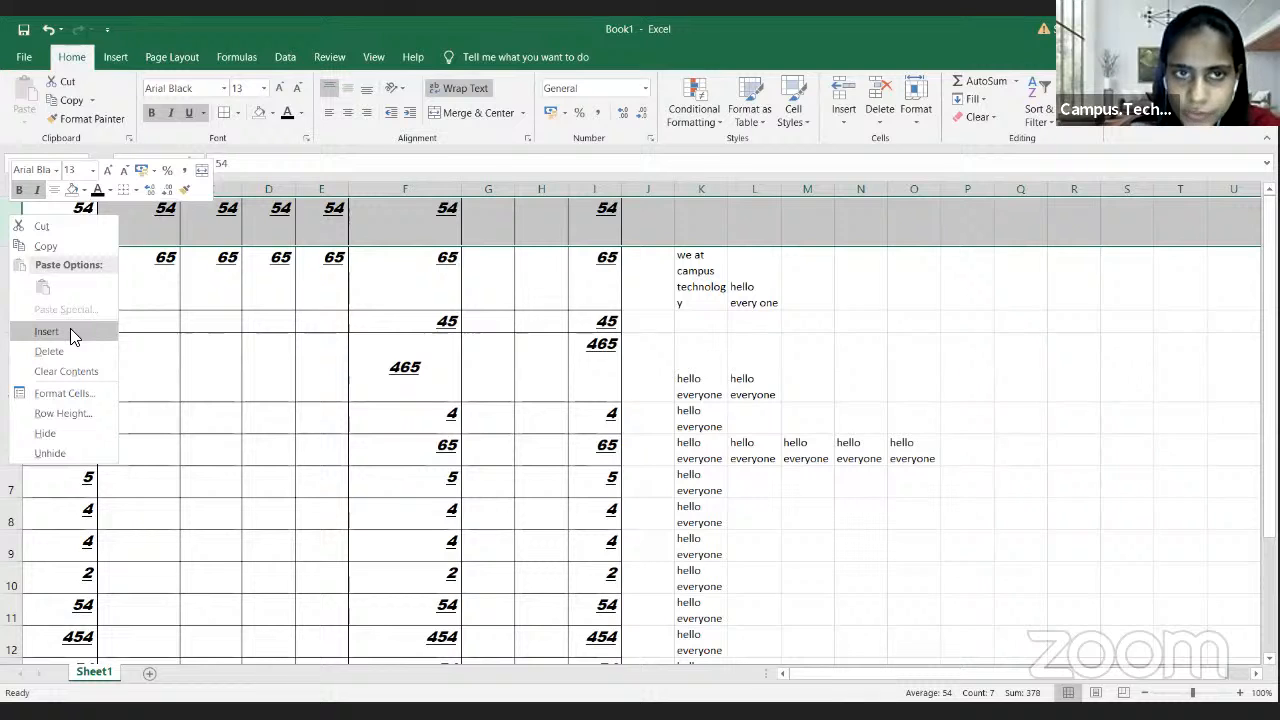
pyautogui.click(70, 330)
pyautogui.click(93, 200)
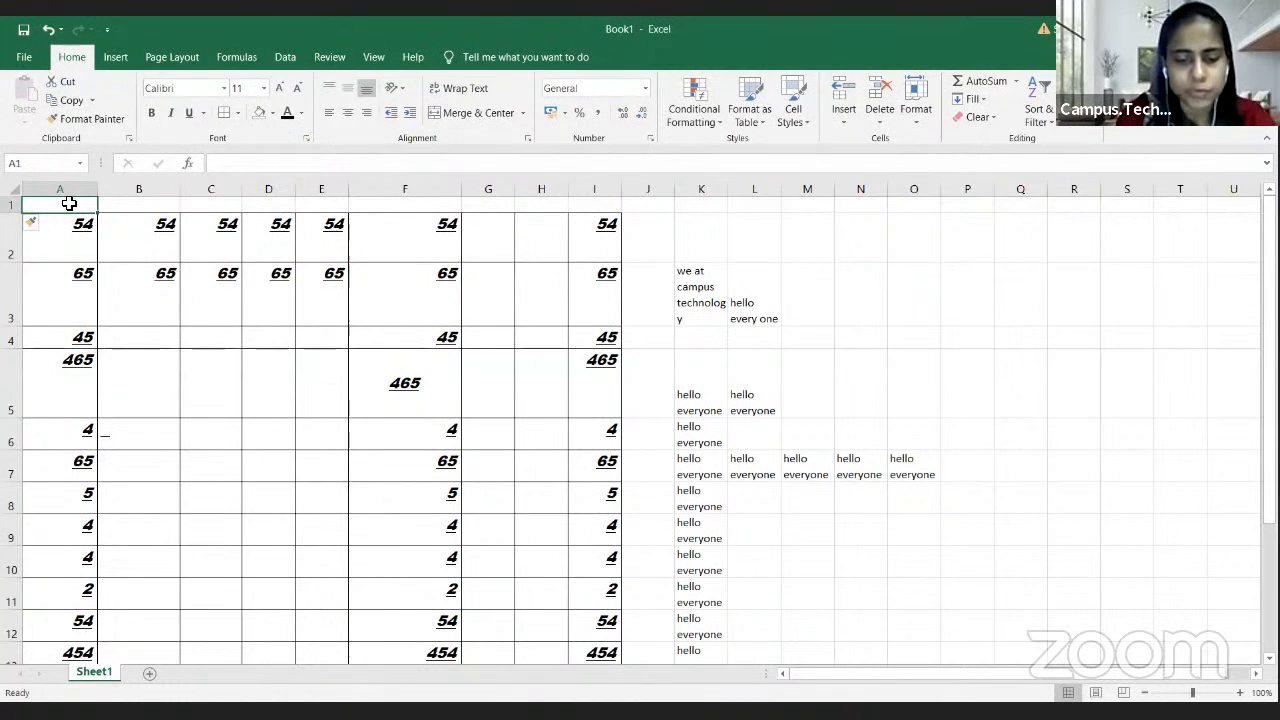
pyautogui.write('Name')
pyautogui.press('Tab')
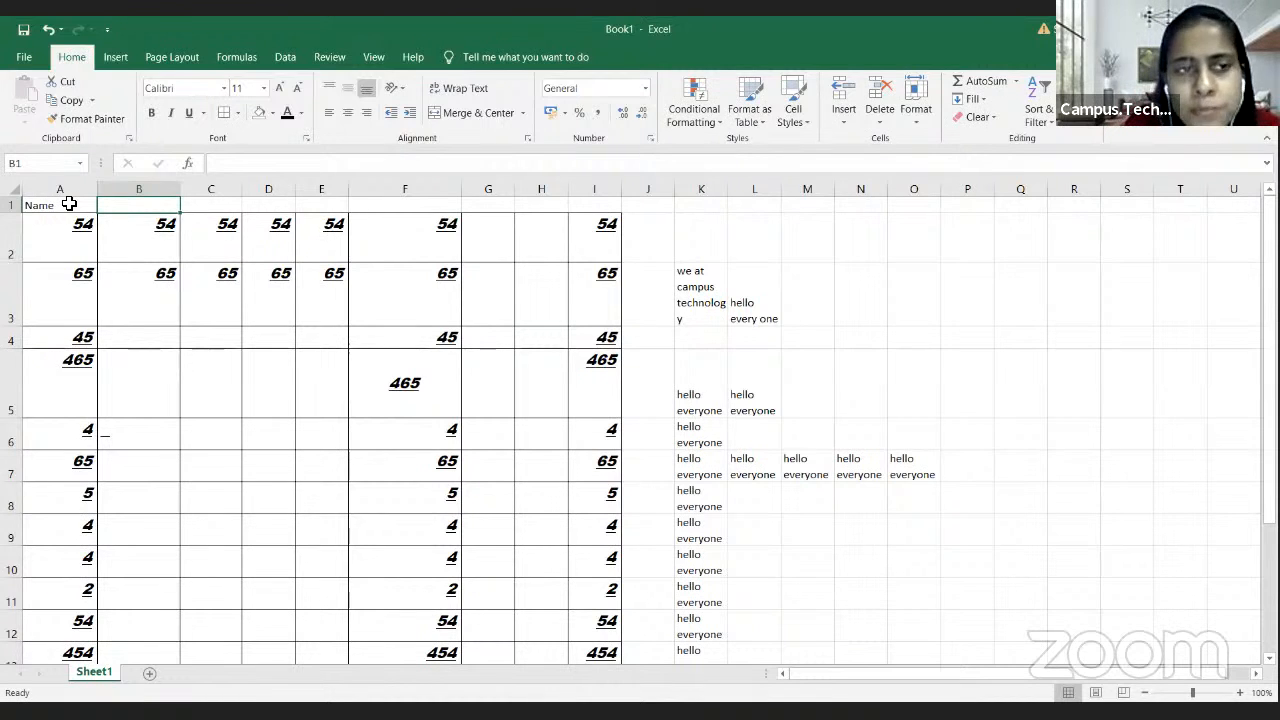
# Step: Enter the heading "Marks" in cell B1
pyautogui.hotkey('shift', 'Right')
pyautogui.hotkey('shift', 'Right')
pyautogui.hotkey('shift', 'Right')
pyautogui.hotkey('shift', 'Right')
pyautogui.hotkey('shift', 'Right')
pyautogui.hotkey('shift', 'Right')
pyautogui.hotkey('shift', 'Right')
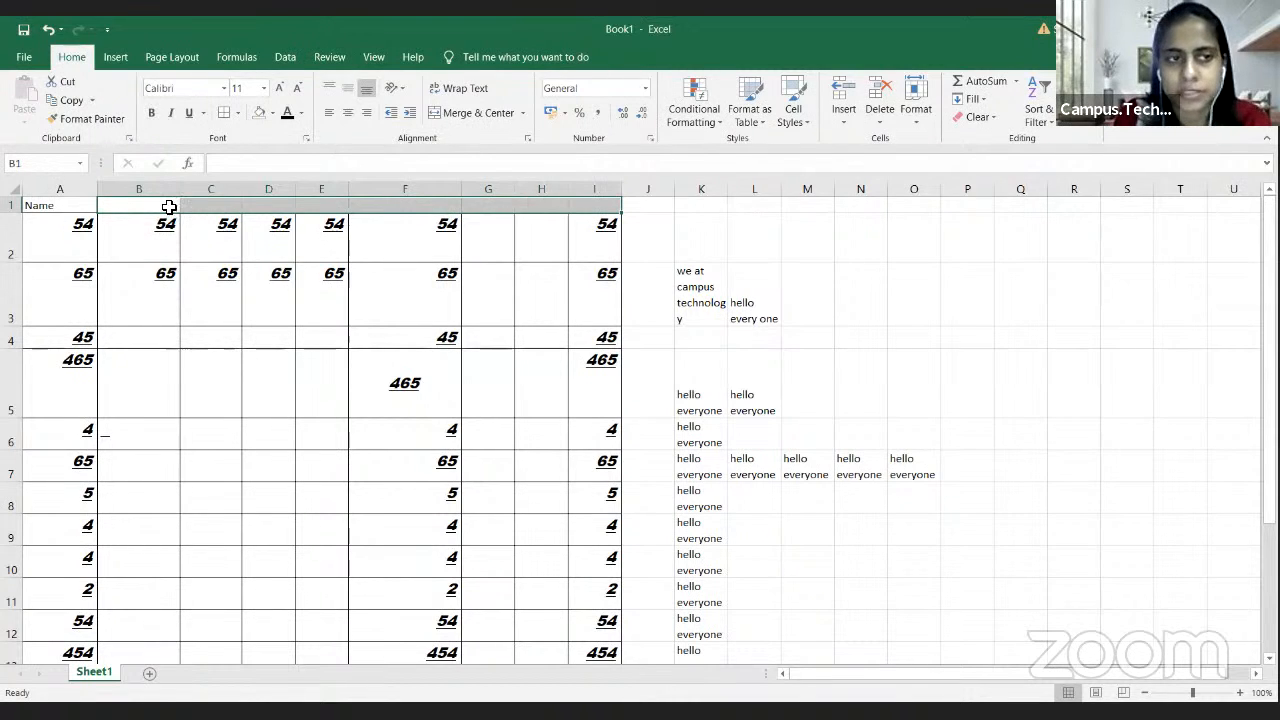
pyautogui.click(179, 208)
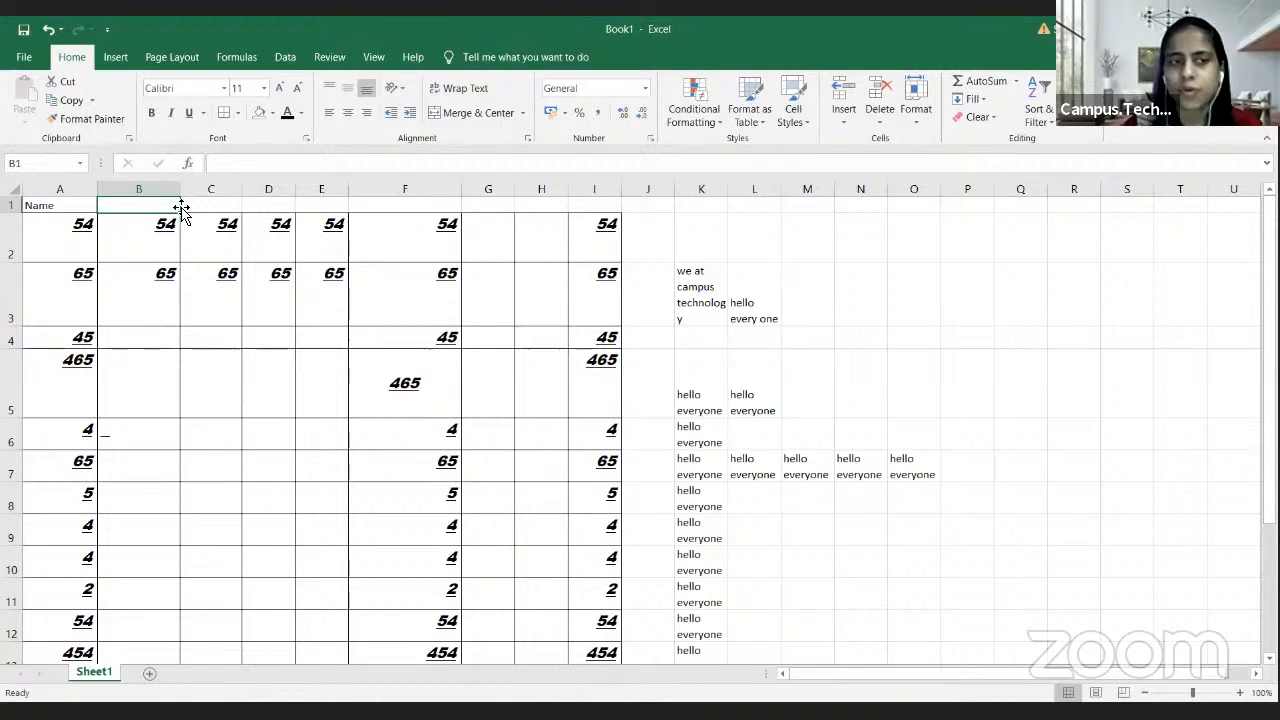
pyautogui.write('Marks')
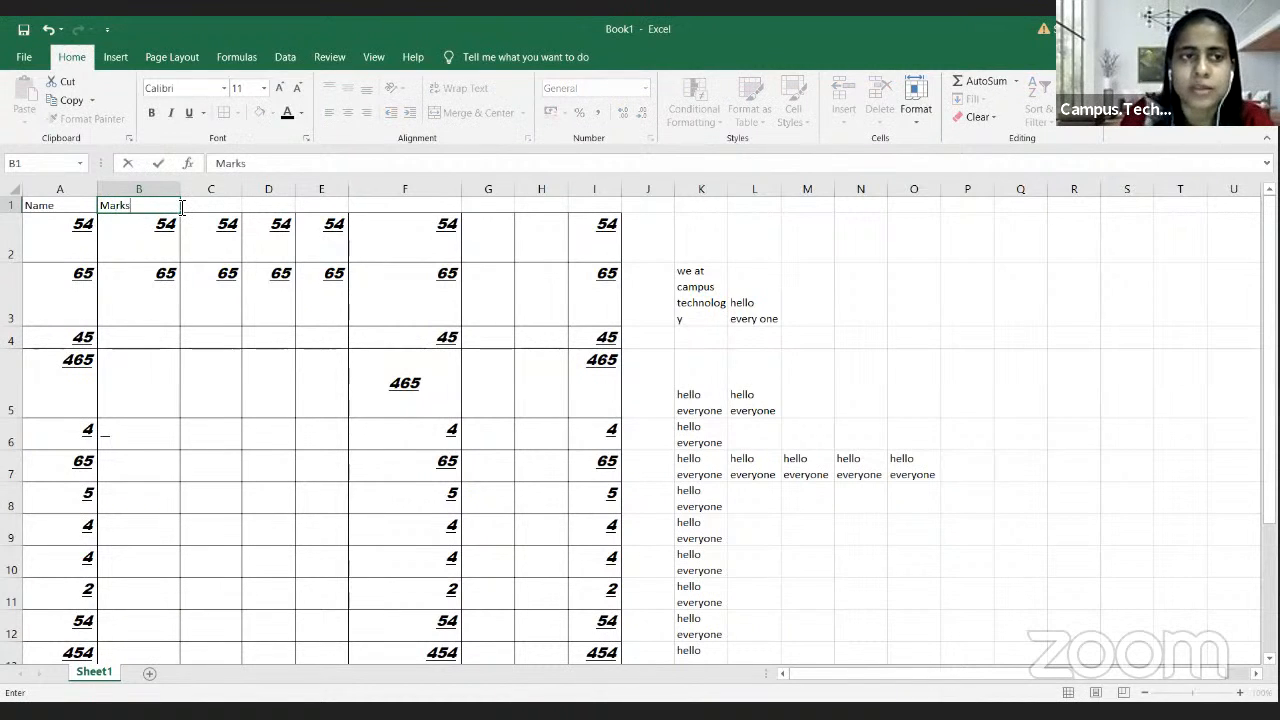
pyautogui.click(183, 207)
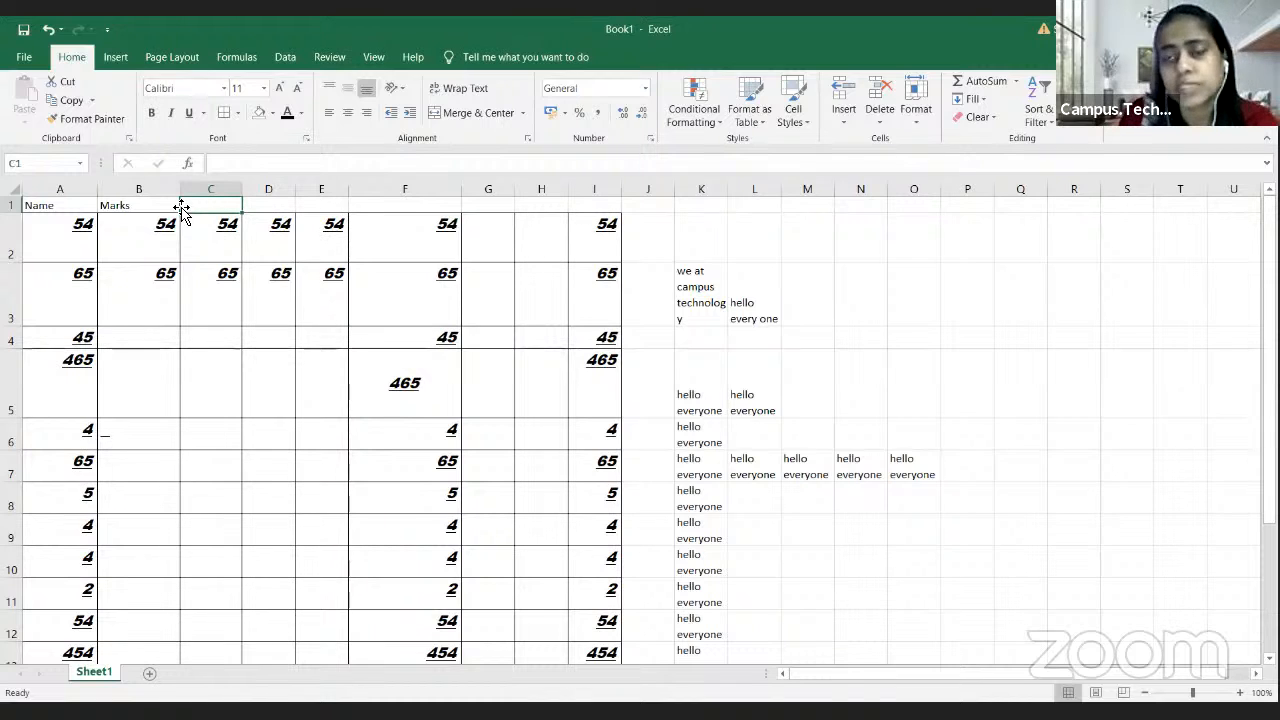
# Step: Merge and center the "Marks" heading across cells B1:I1
pyautogui.press('Right')
pyautogui.press('Right')
pyautogui.press('Right')
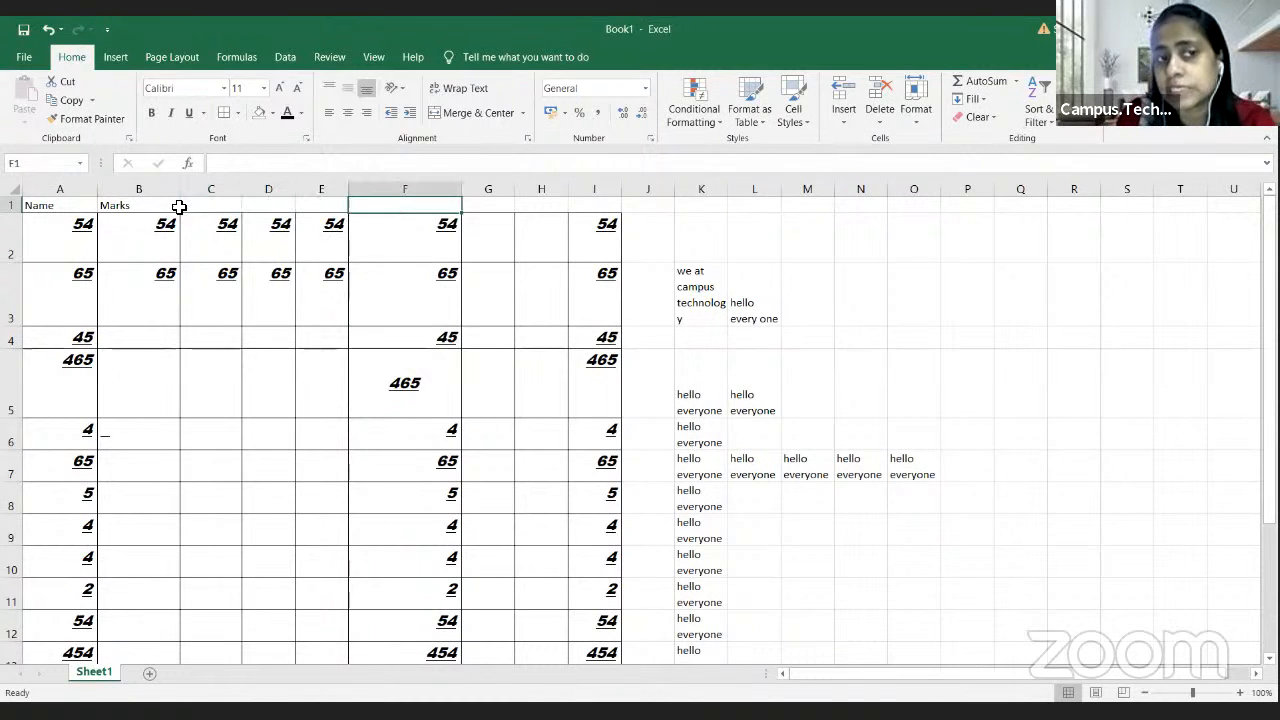
pyautogui.press('Left')
pyautogui.press('Left')
pyautogui.press('Left')
pyautogui.press('Left')
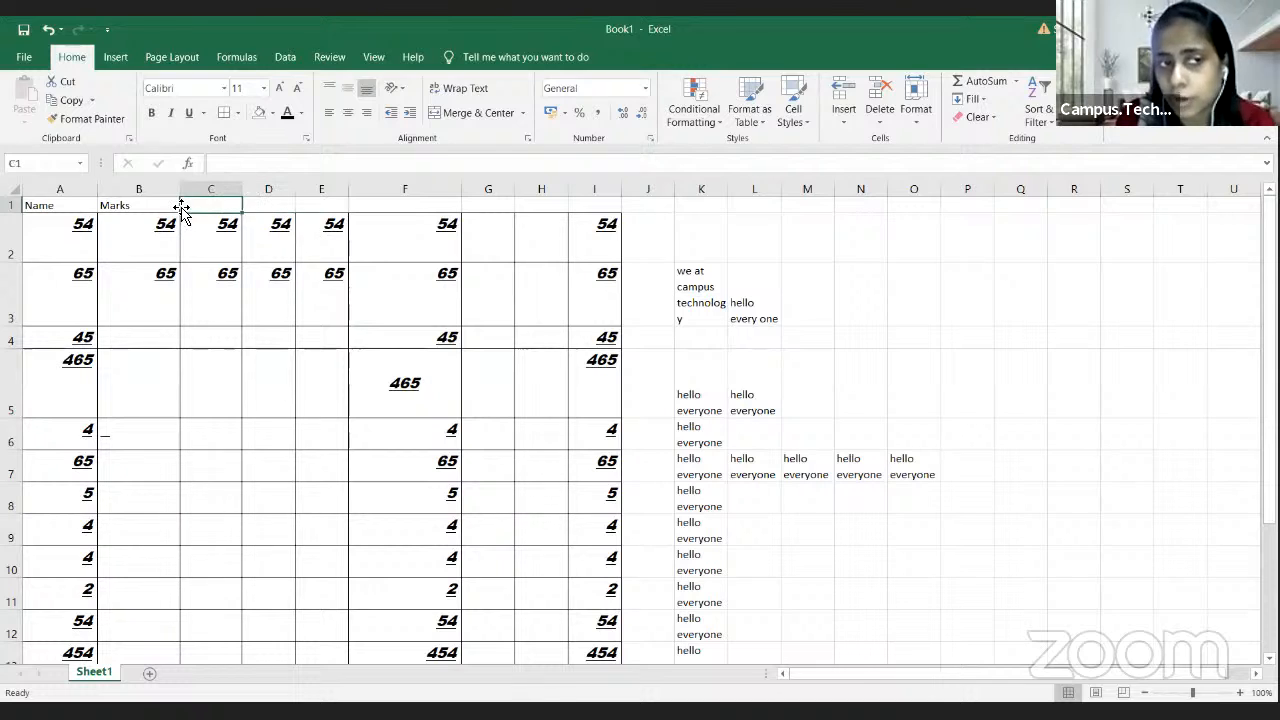
pyautogui.hotkey('shift', 'Right')
pyautogui.hotkey('shift', 'Right')
pyautogui.hotkey('shift', 'Right')
pyautogui.hotkey('shift', 'Right')
pyautogui.hotkey('shift', 'Right')
pyautogui.hotkey('shift', 'Right')
pyautogui.hotkey('shift', 'Right')
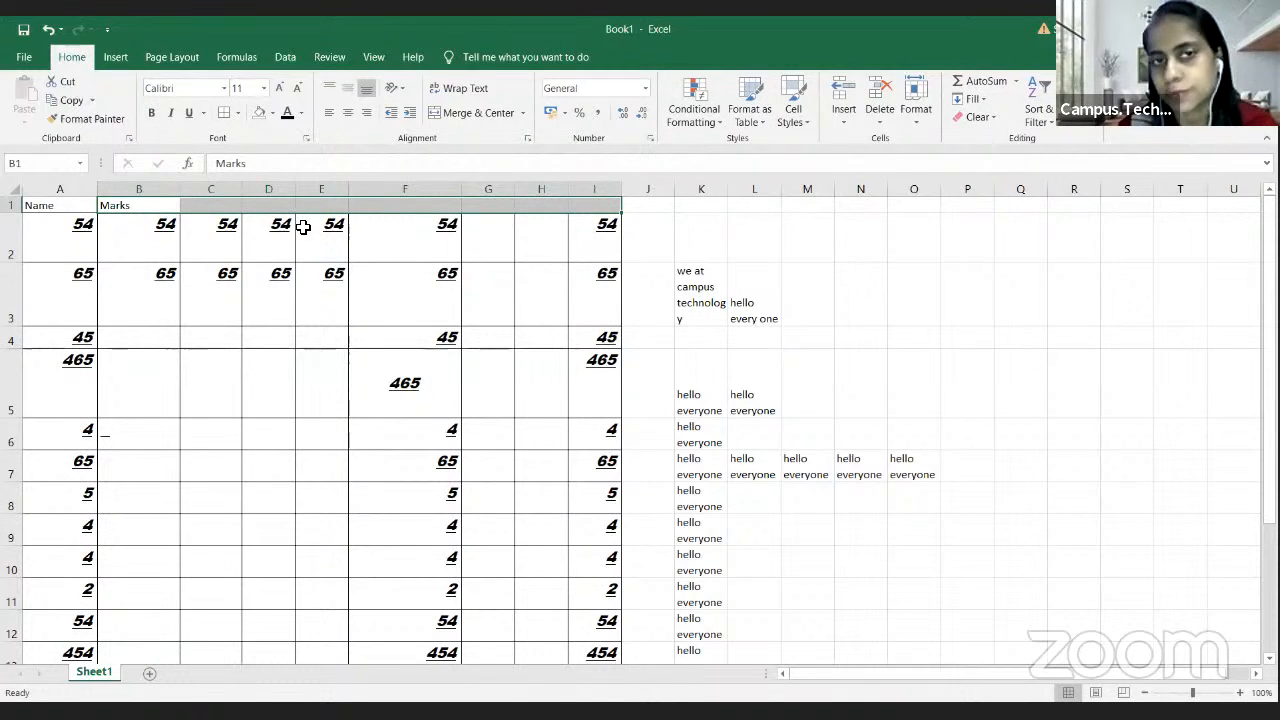
pyautogui.click(497, 119)
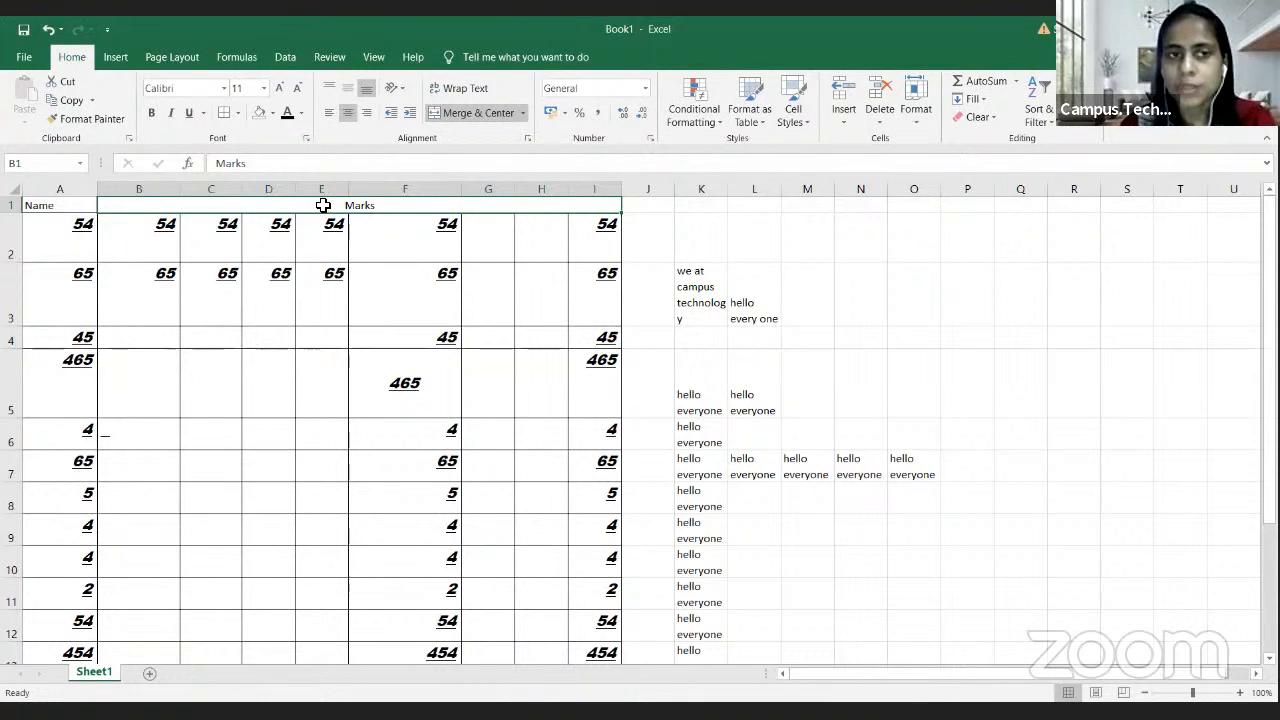
# Step: Merge and center the empty cells B4:C4 horizontally and the empty cells E5:E6 vertically
pyautogui.click(159, 307)
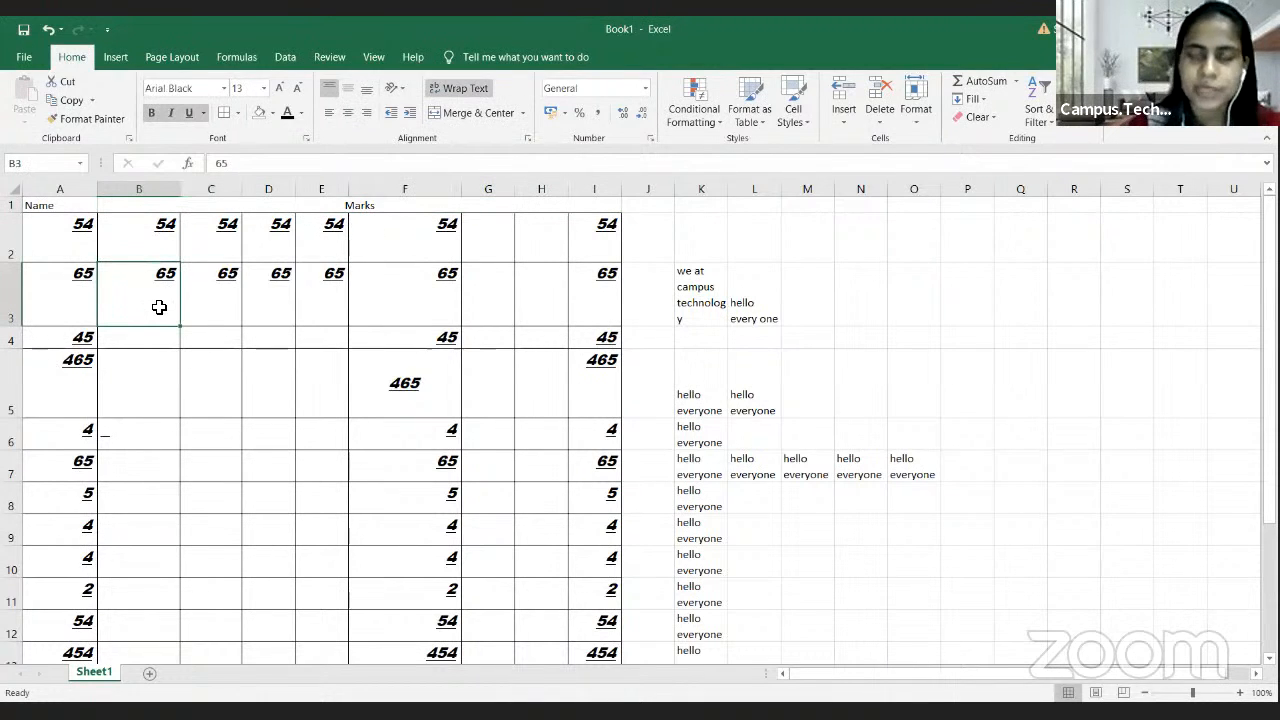
pyautogui.click(153, 337)
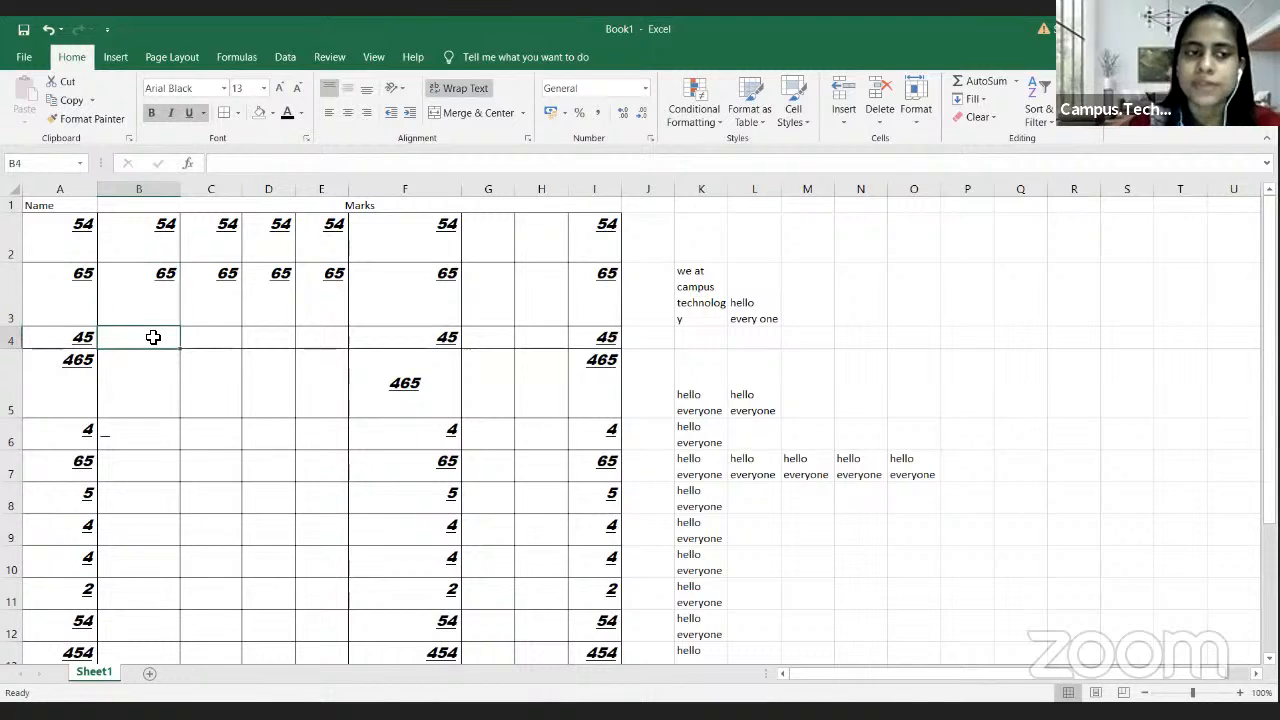
pyautogui.hotkey('shift', 'Right')
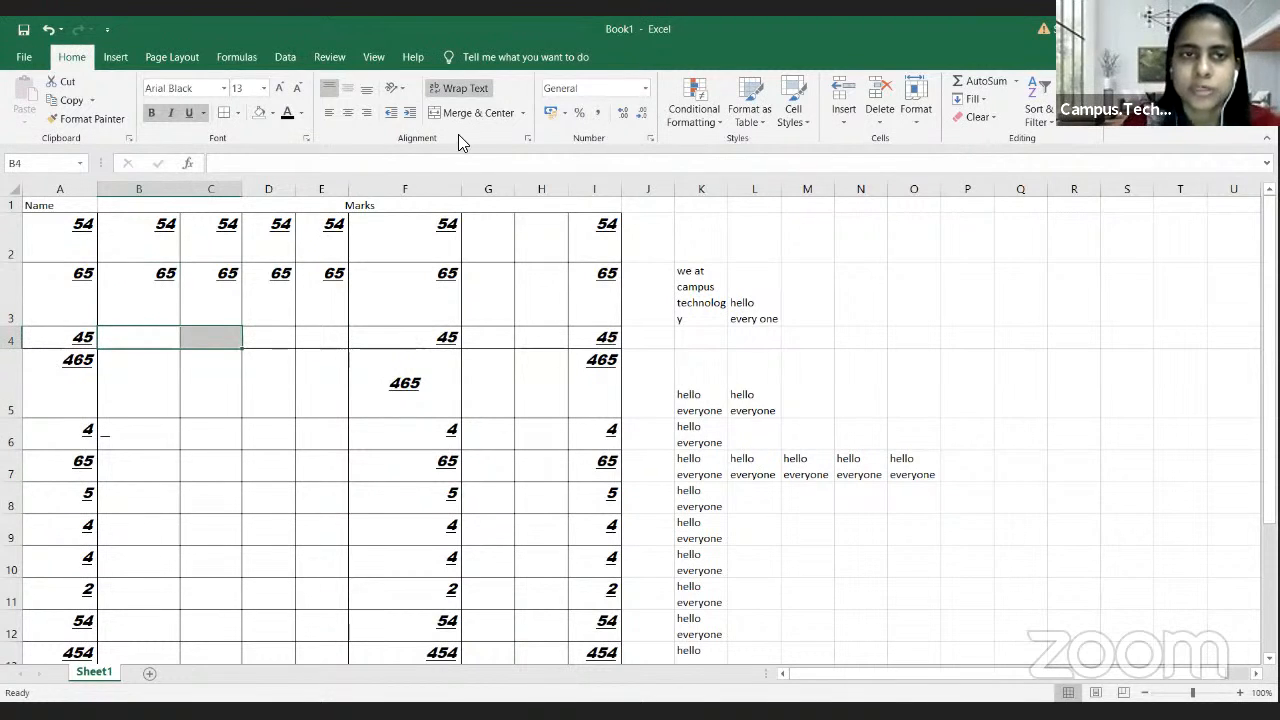
pyautogui.click(457, 113)
pyautogui.click(303, 407)
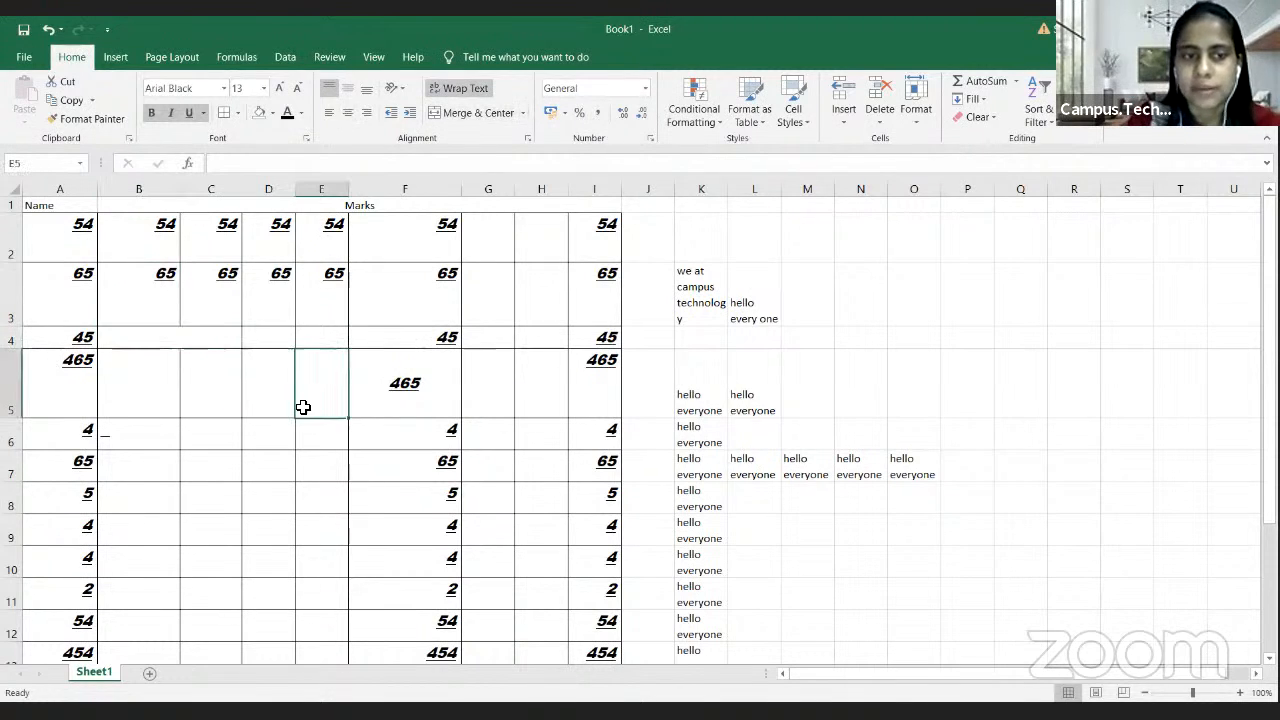
pyautogui.hotkey('shift', 'Down')
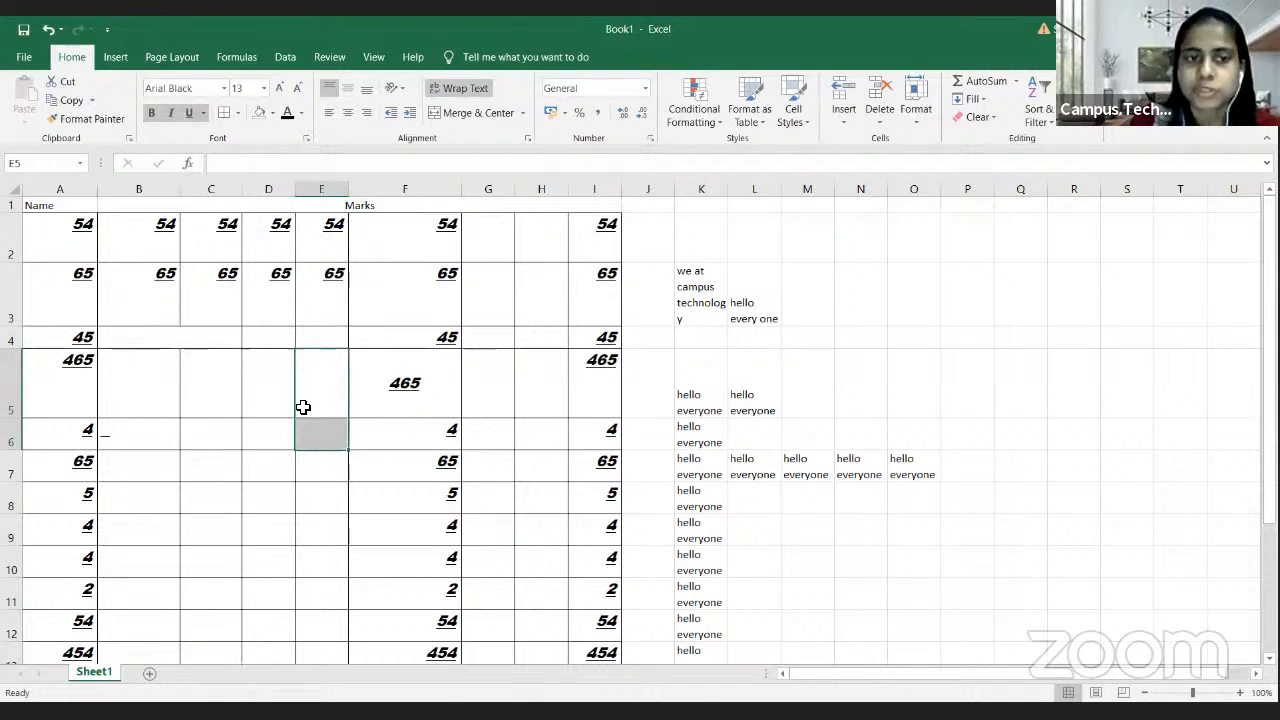
pyautogui.click(478, 113)
pyautogui.click(404, 415)
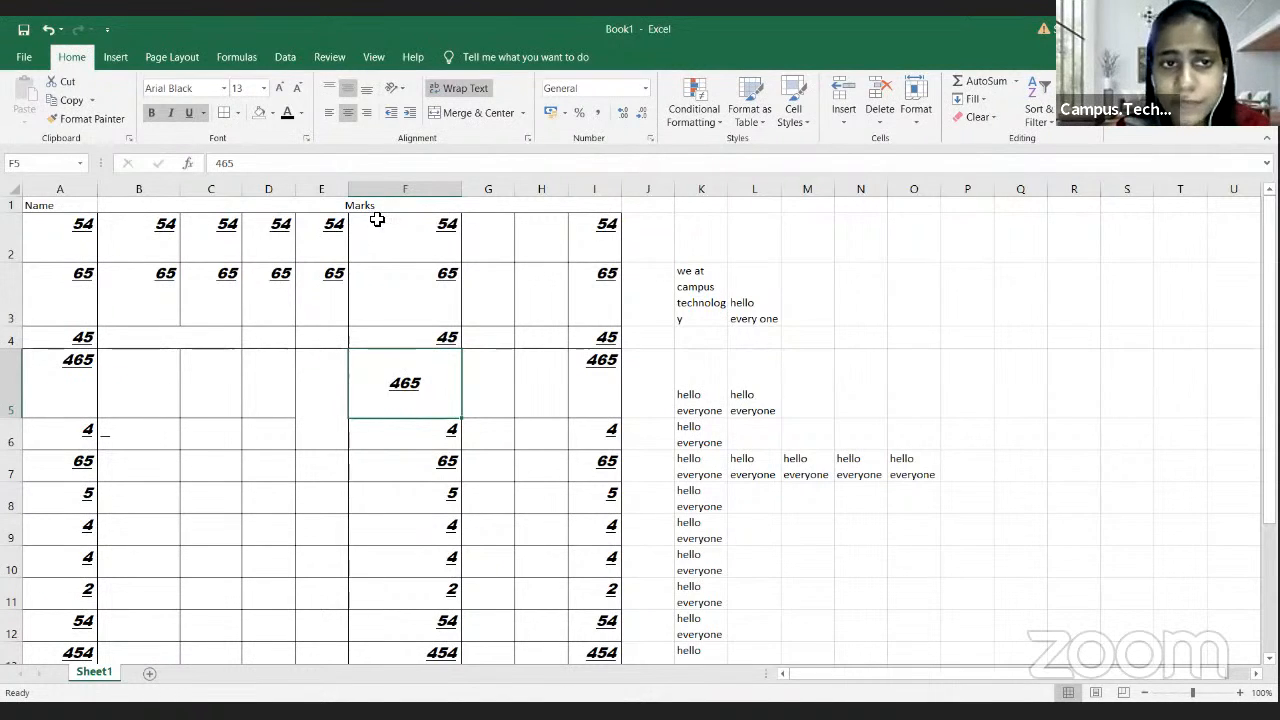
# Step: Add a new worksheet and enter the headings "Name" in A1 and "Marks" in B1
pyautogui.click(147, 672)
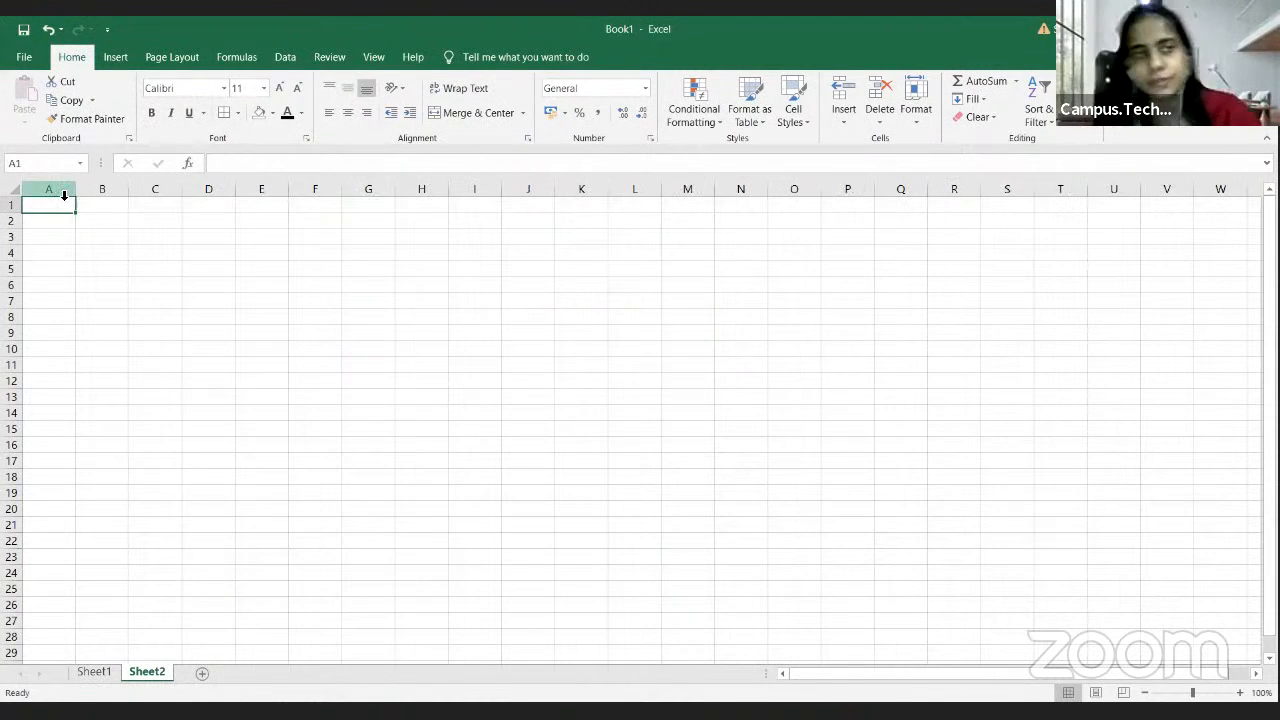
pyautogui.write('Name')
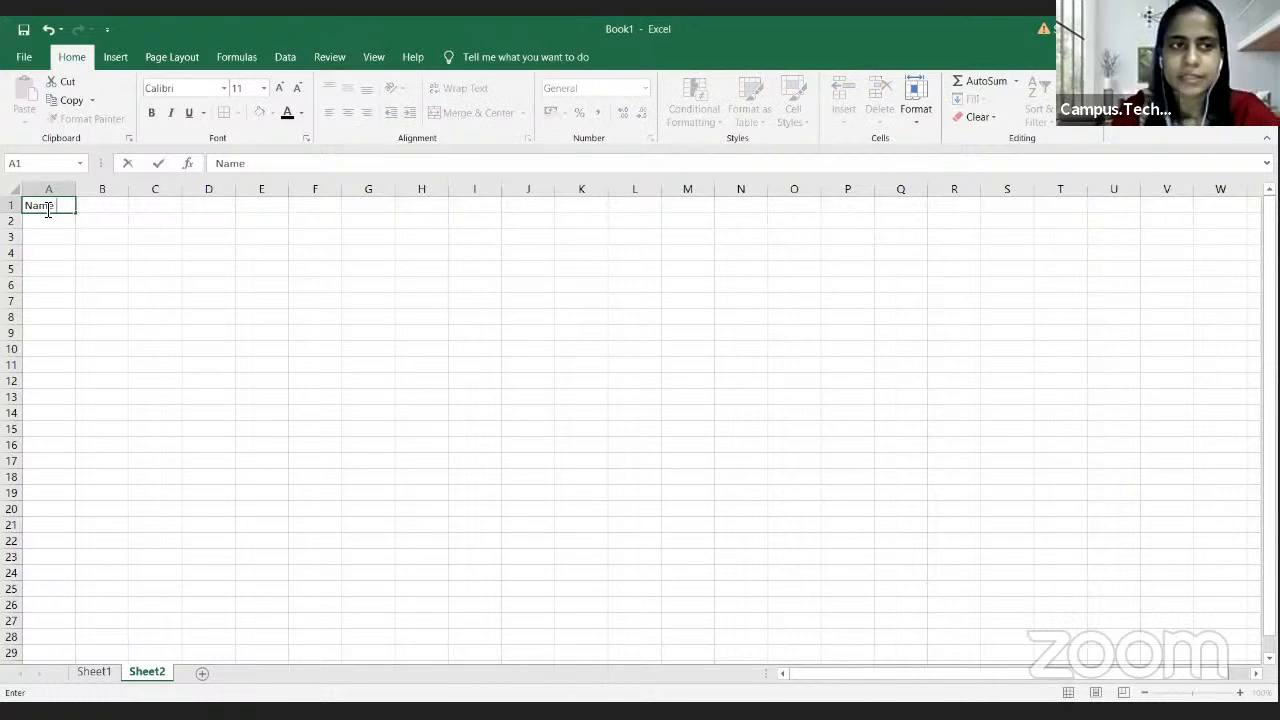
pyautogui.press('Tab')
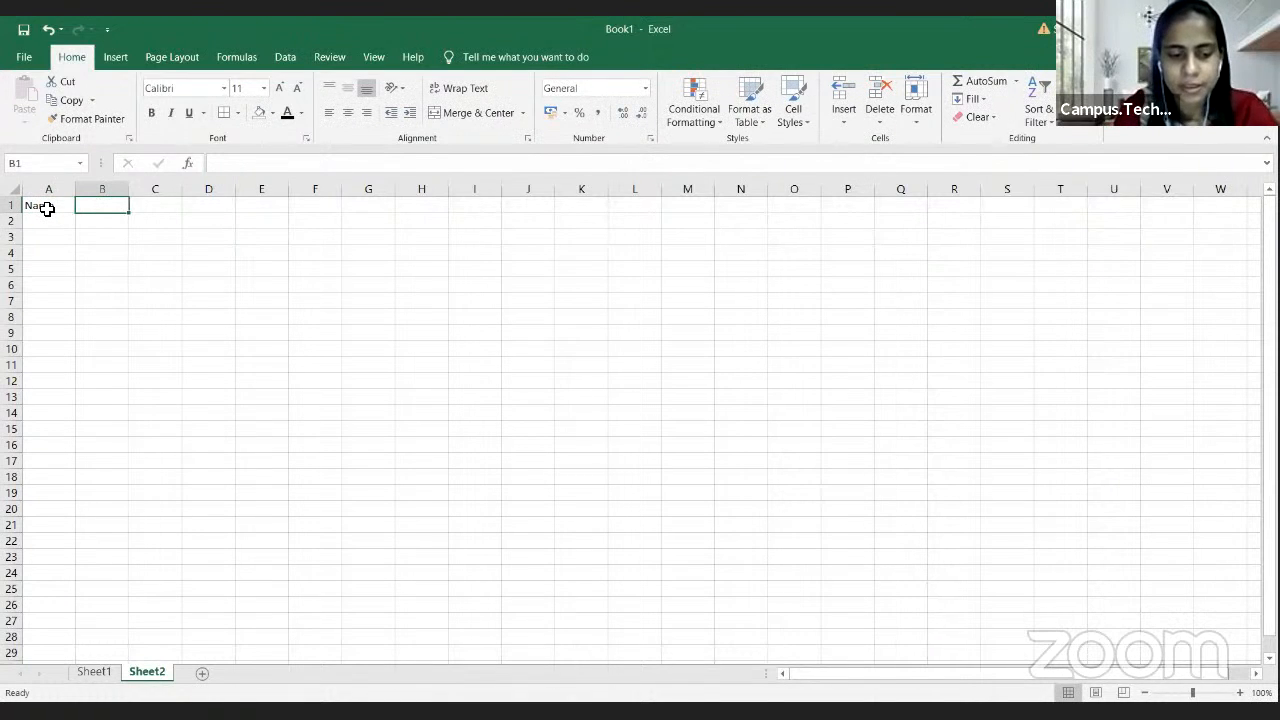
pyautogui.write('Marks')
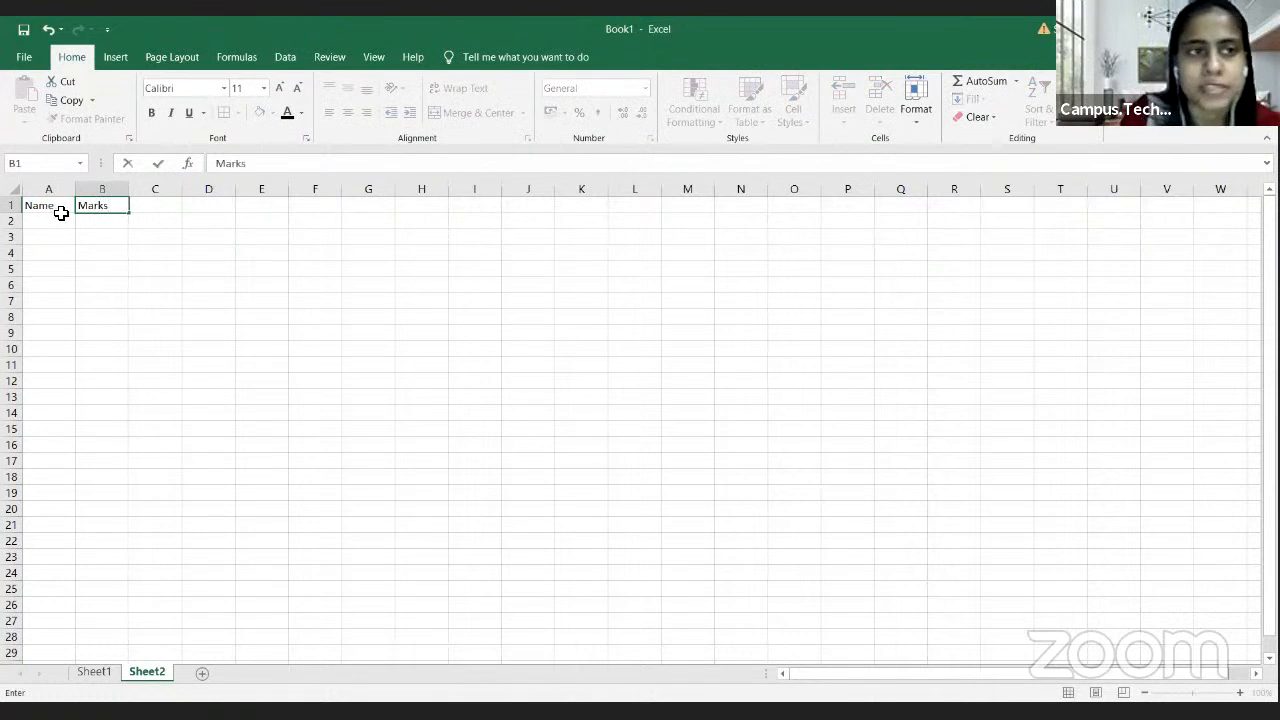
pyautogui.click(129, 214)
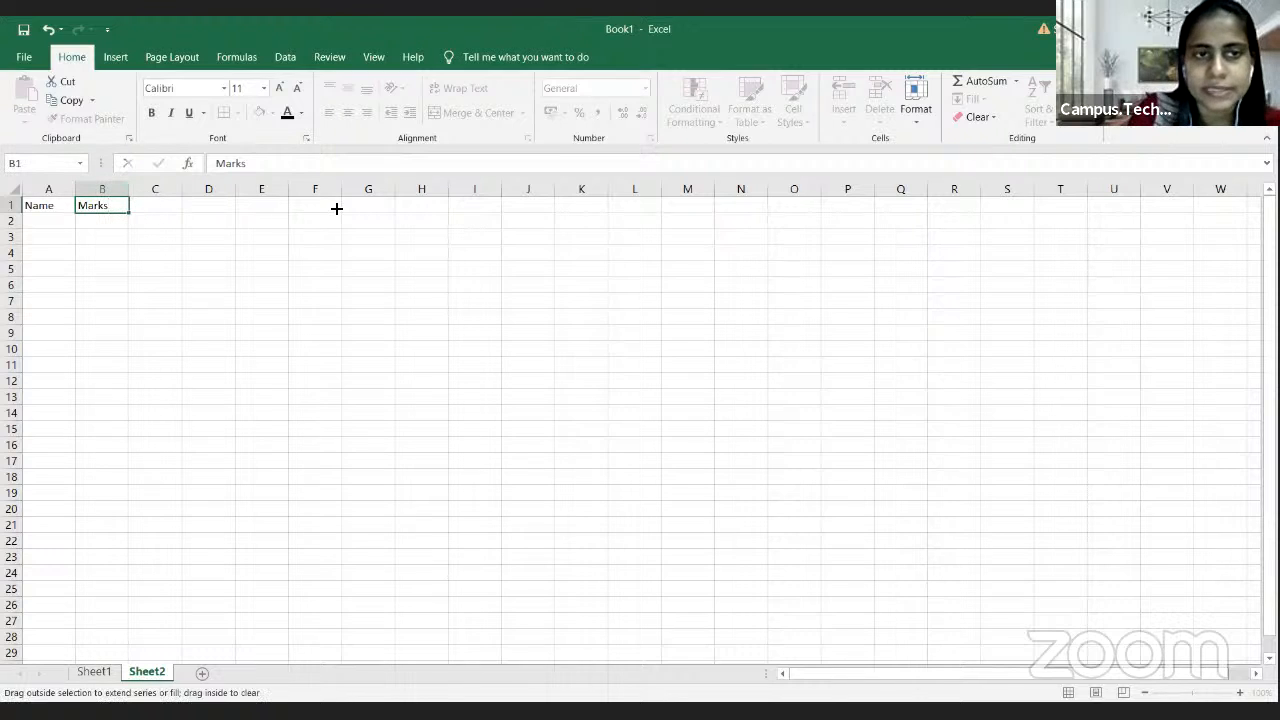
pyautogui.moveTo(376, 206); pyautogui.dragTo(448, 113)
pyautogui.click(450, 114)
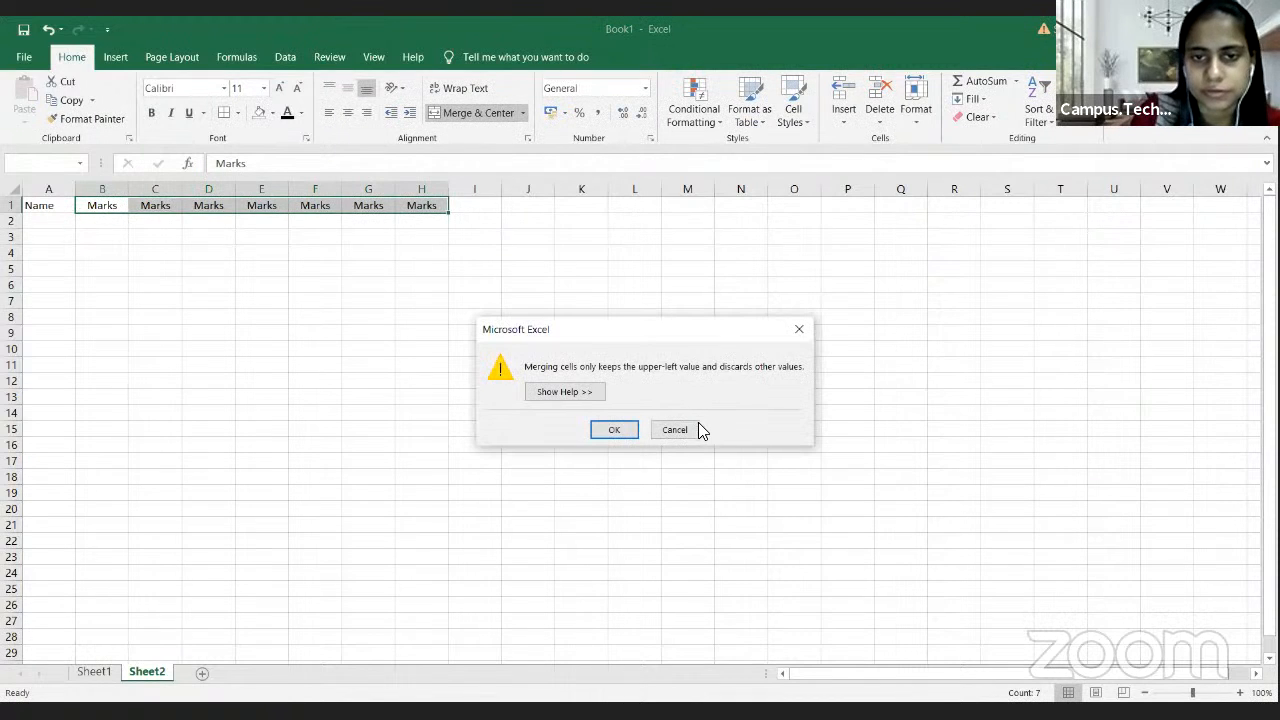
pyautogui.press('Escape')
pyautogui.hotkey('ctrl', 'z')
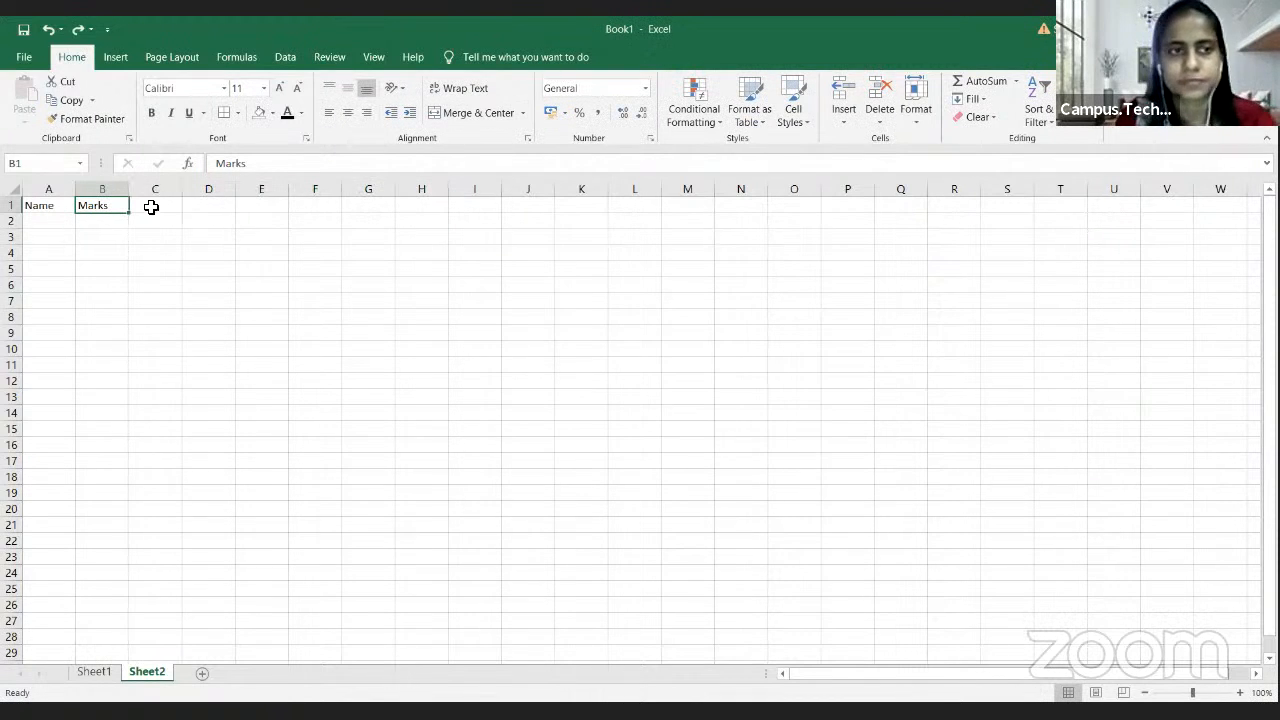
# Step: Merge and center the "Marks" heading across cells B1:I1 of the new worksheet
pyautogui.click(143, 205)
pyautogui.moveTo(125, 206); pyautogui.dragTo(478, 205)
pyautogui.click(472, 112)
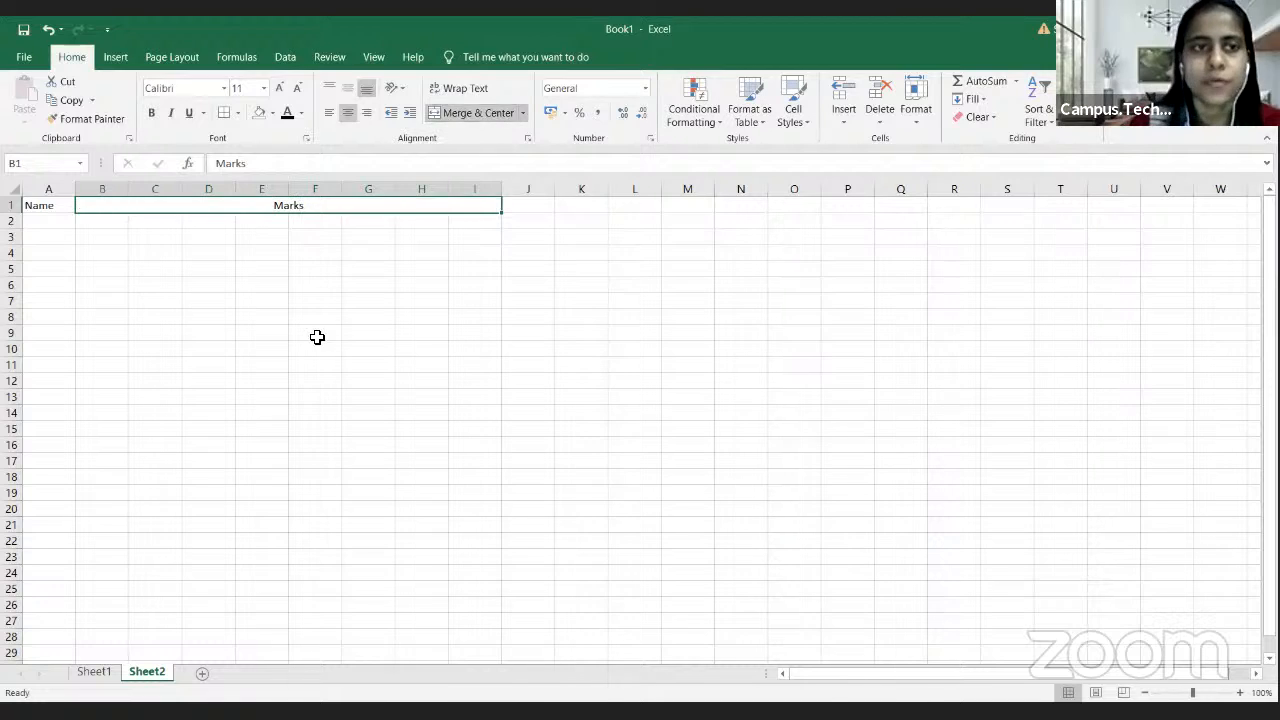
pyautogui.click(314, 337)
# Step: Merge and center cells B2:C2 and enter the subject heading "maths" in them
pyautogui.click(87, 221)
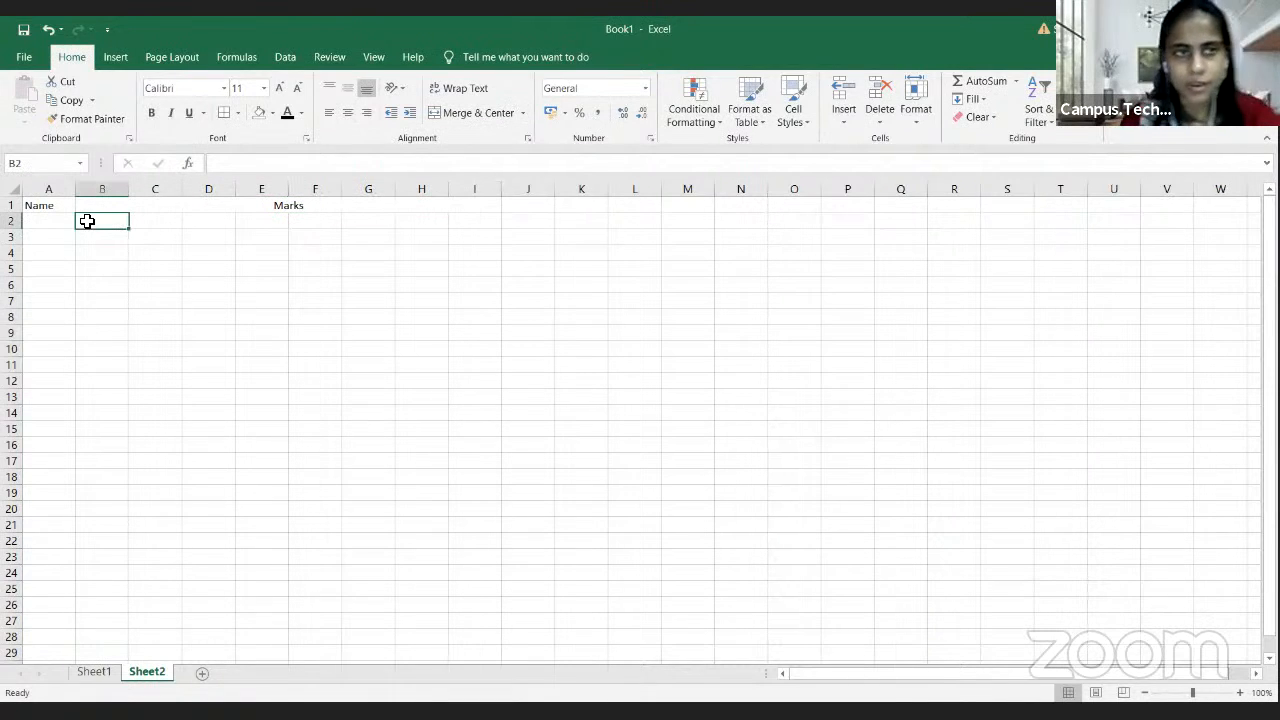
pyautogui.moveTo(87, 221); pyautogui.dragTo(155, 221)
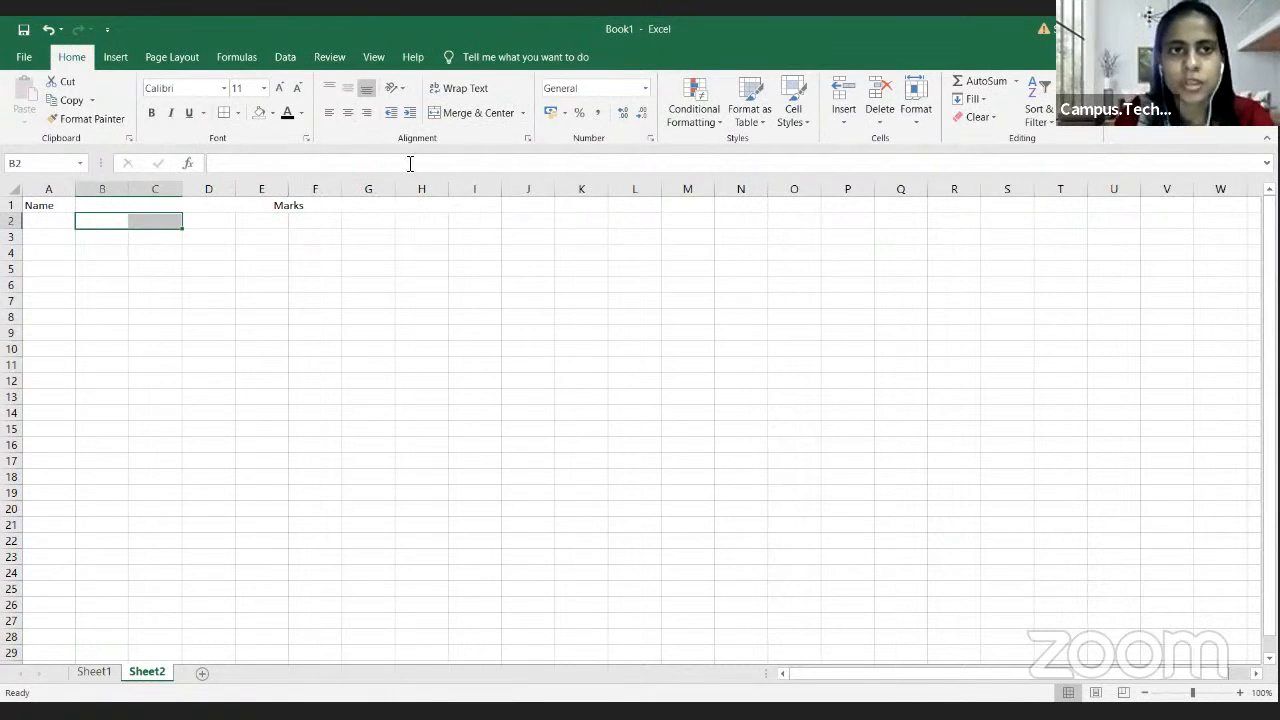
pyautogui.click(450, 112)
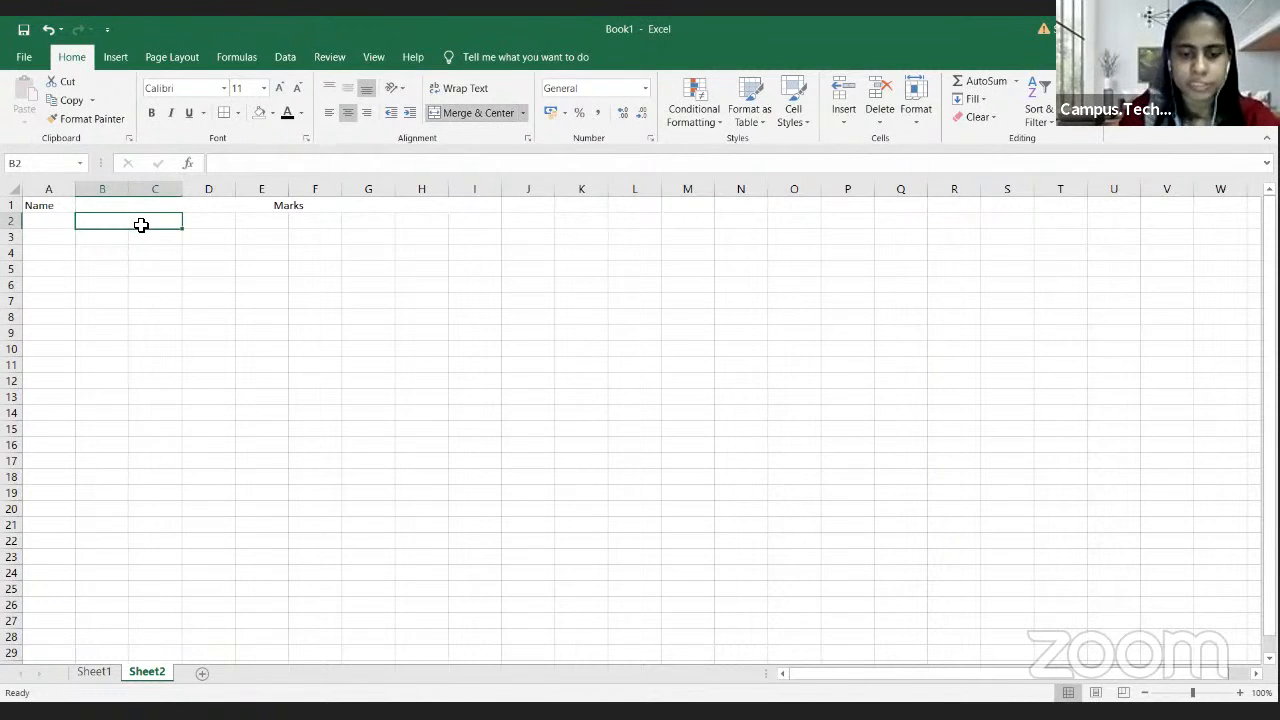
pyautogui.write('maths')
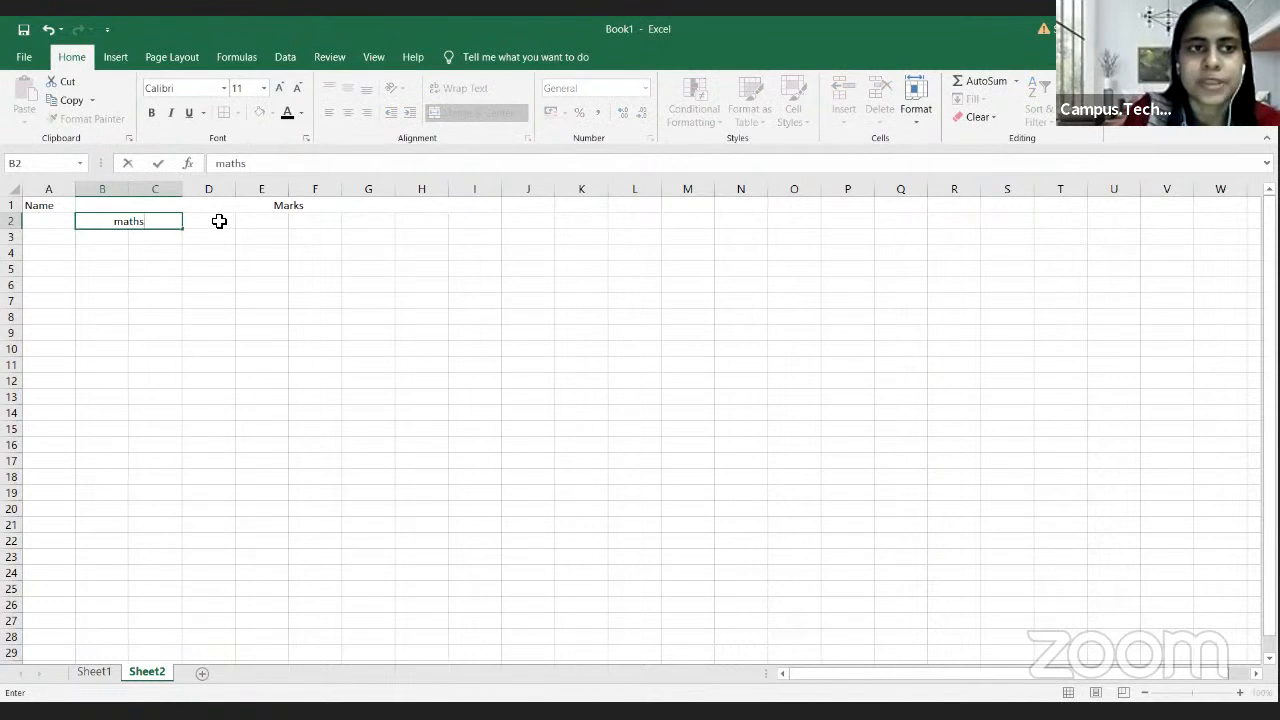
# Step: Merge and center cells D2:E2 and enter the subject heading "science" in them
pyautogui.click(219, 221)
pyautogui.hotkey('shift', 'Right')
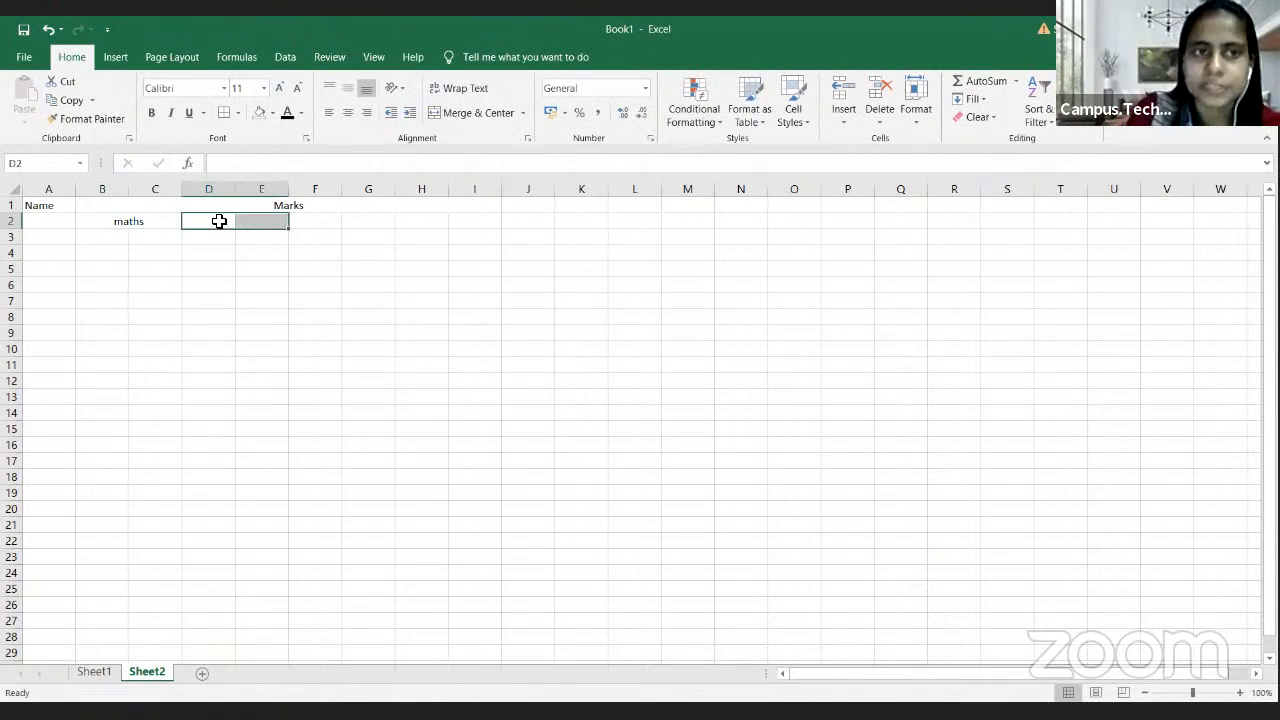
pyautogui.click(444, 109)
pyautogui.write('science')
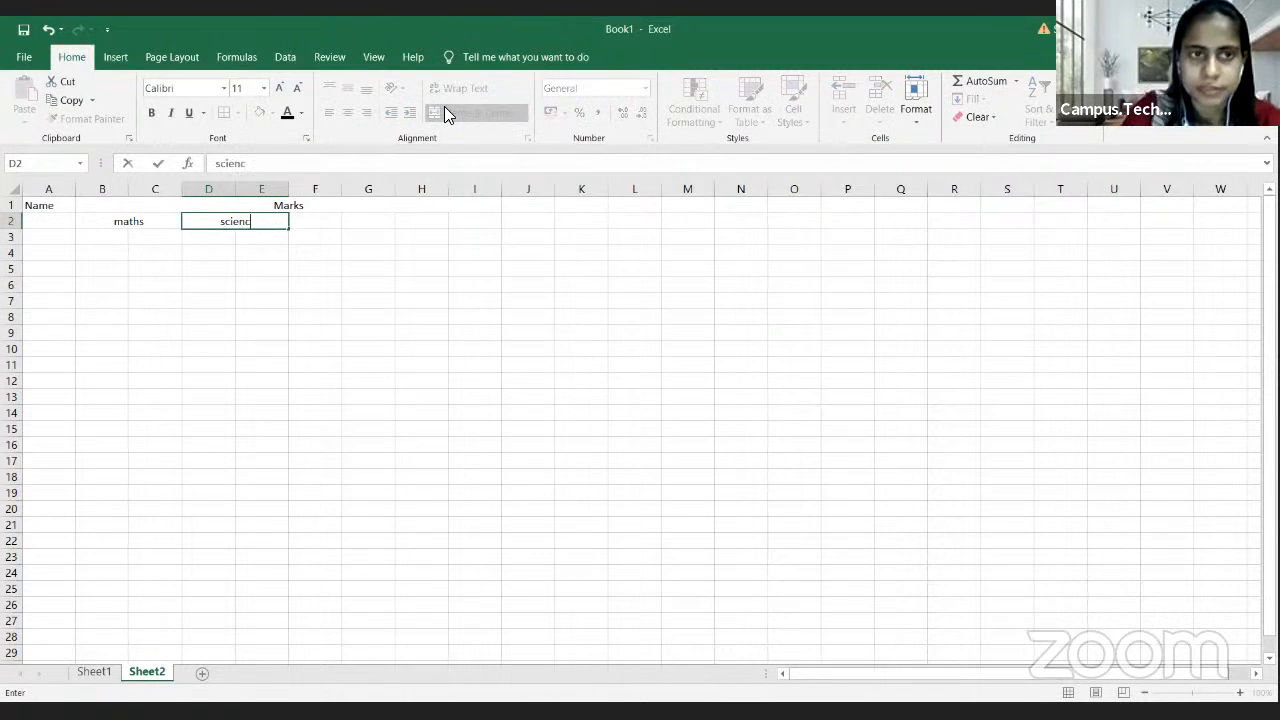
# Step: Merge and center the empty cells F2:G2 beside the second subject heading
pyautogui.click(311, 220)
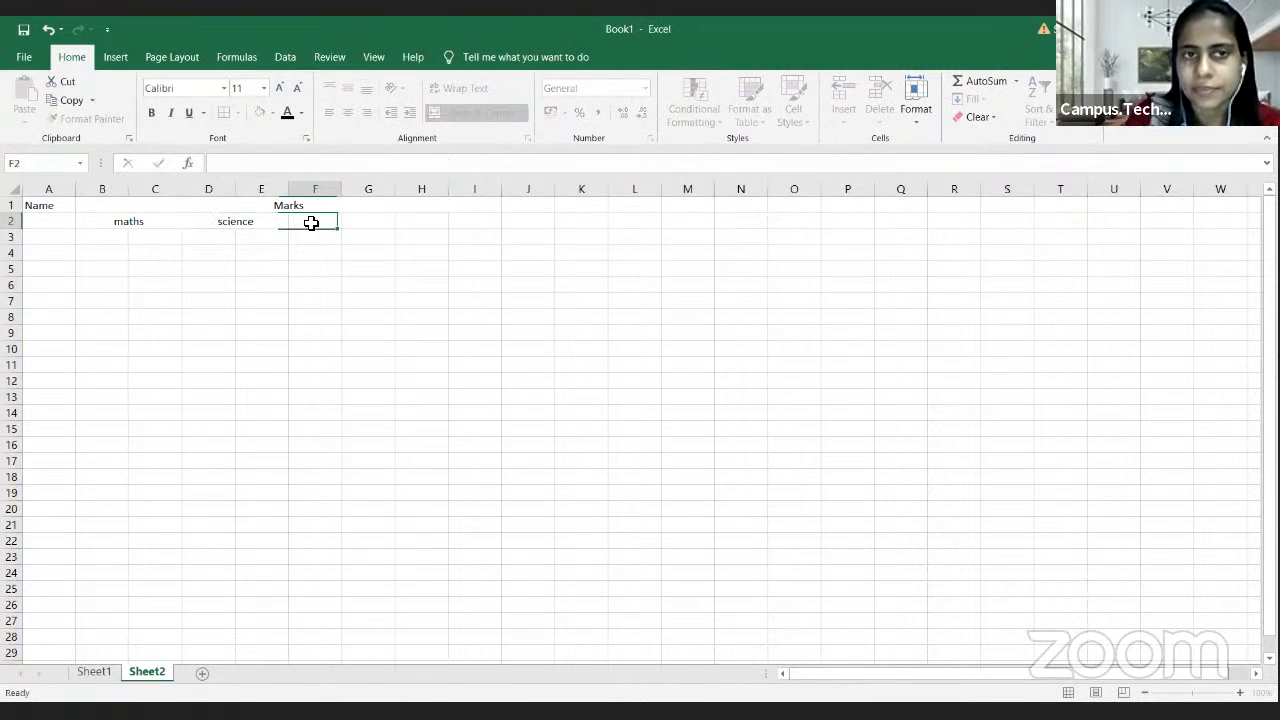
pyautogui.moveTo(311, 220); pyautogui.dragTo(370, 221)
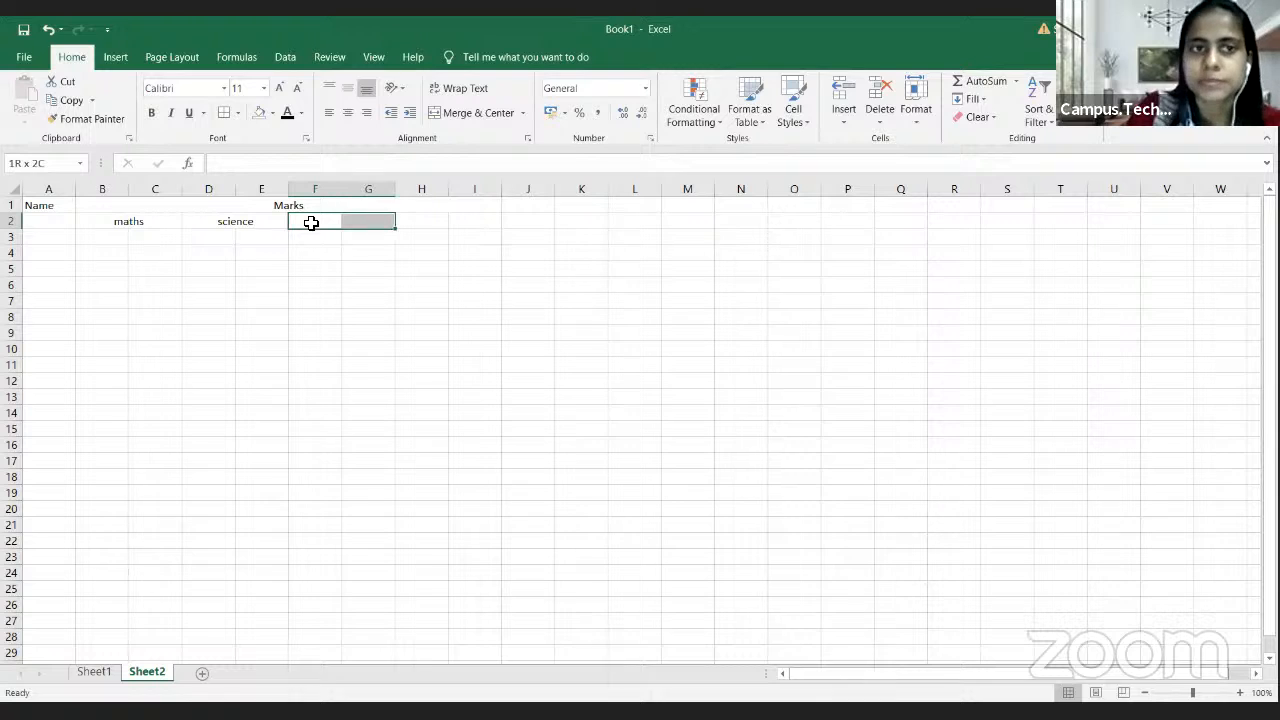
pyautogui.click(482, 112)
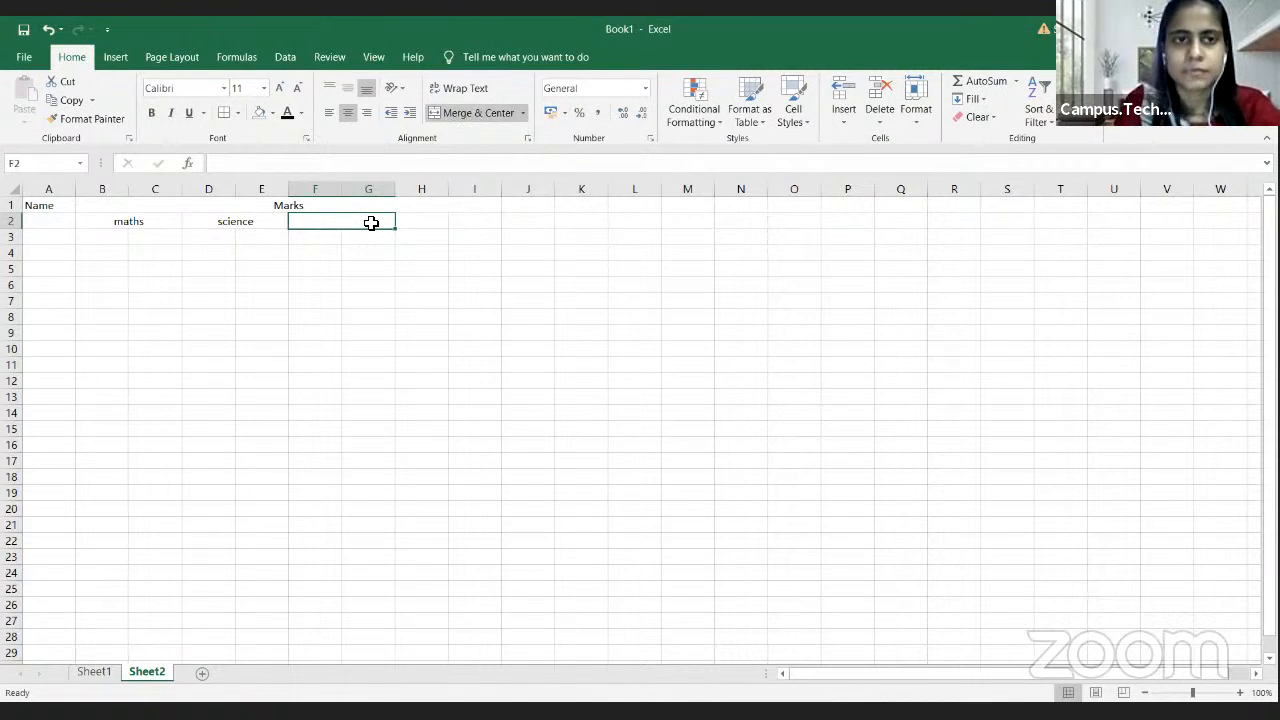
# Step: Replace the heading "science" in D2:E2 with "physics" and enter "chemistry" in the merged cells F2:G2
pyautogui.press('Left')
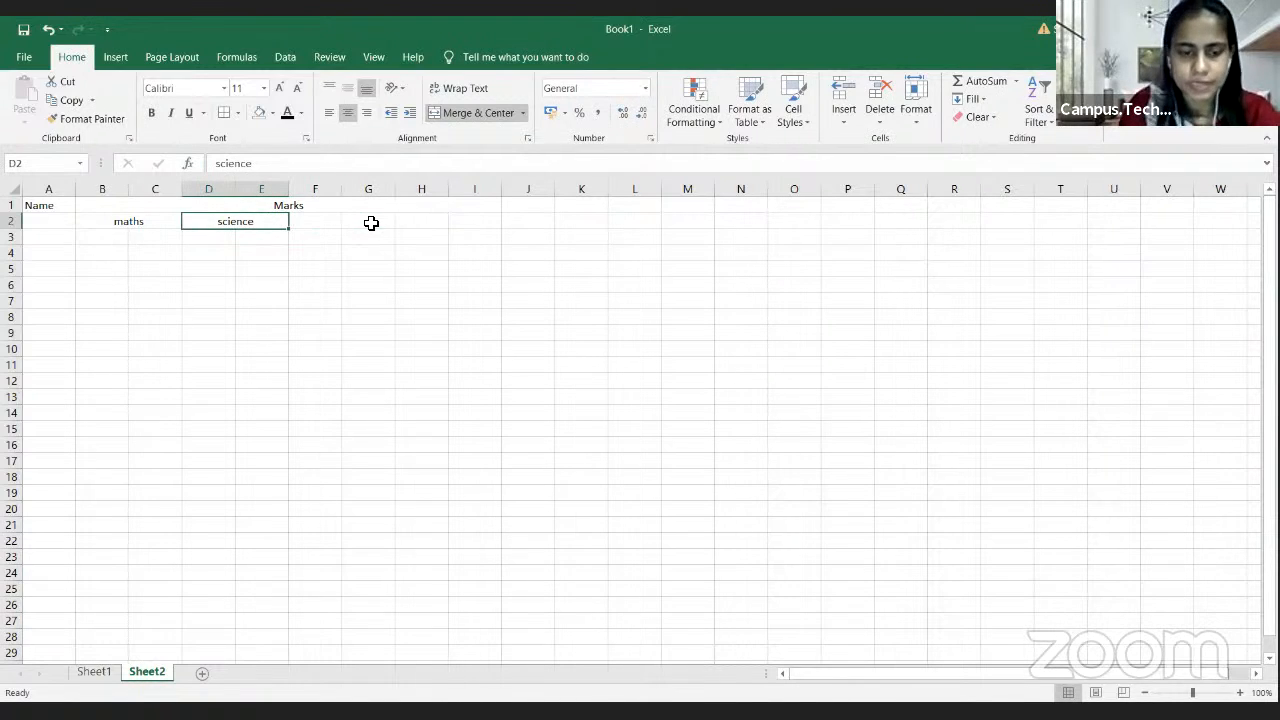
pyautogui.write('phy')
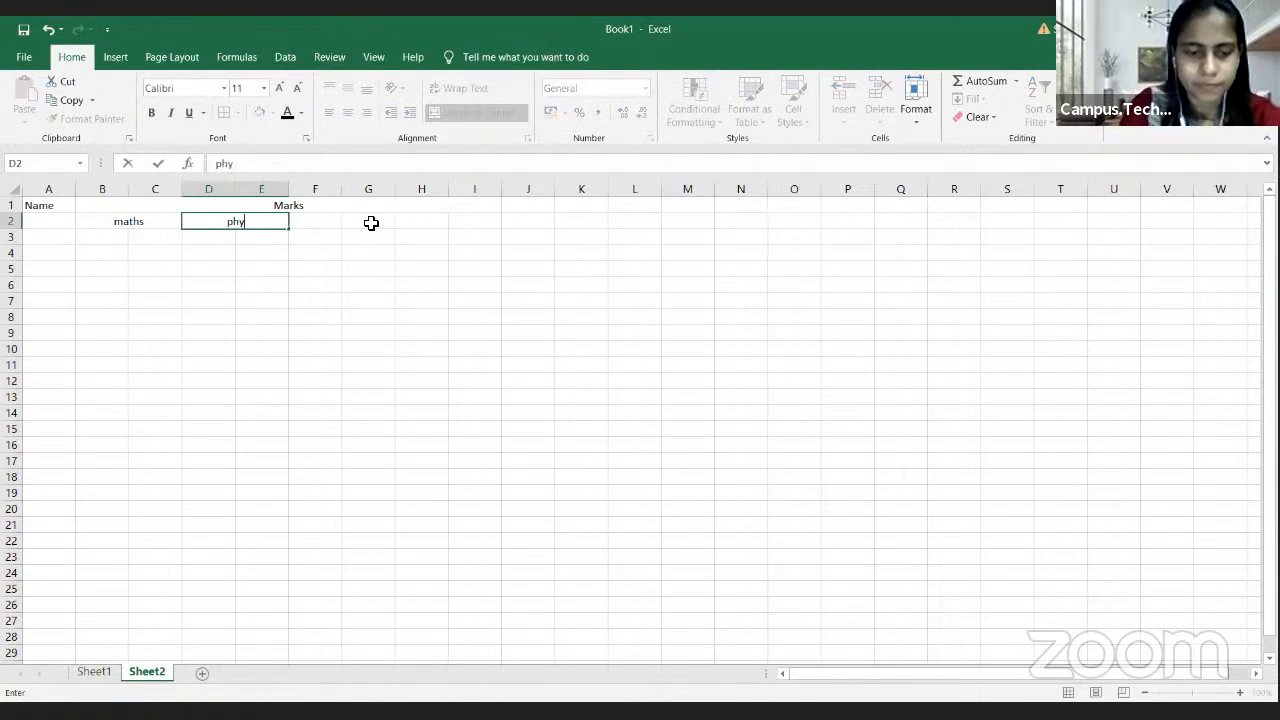
pyautogui.write('sics')
pyautogui.press('Tab')
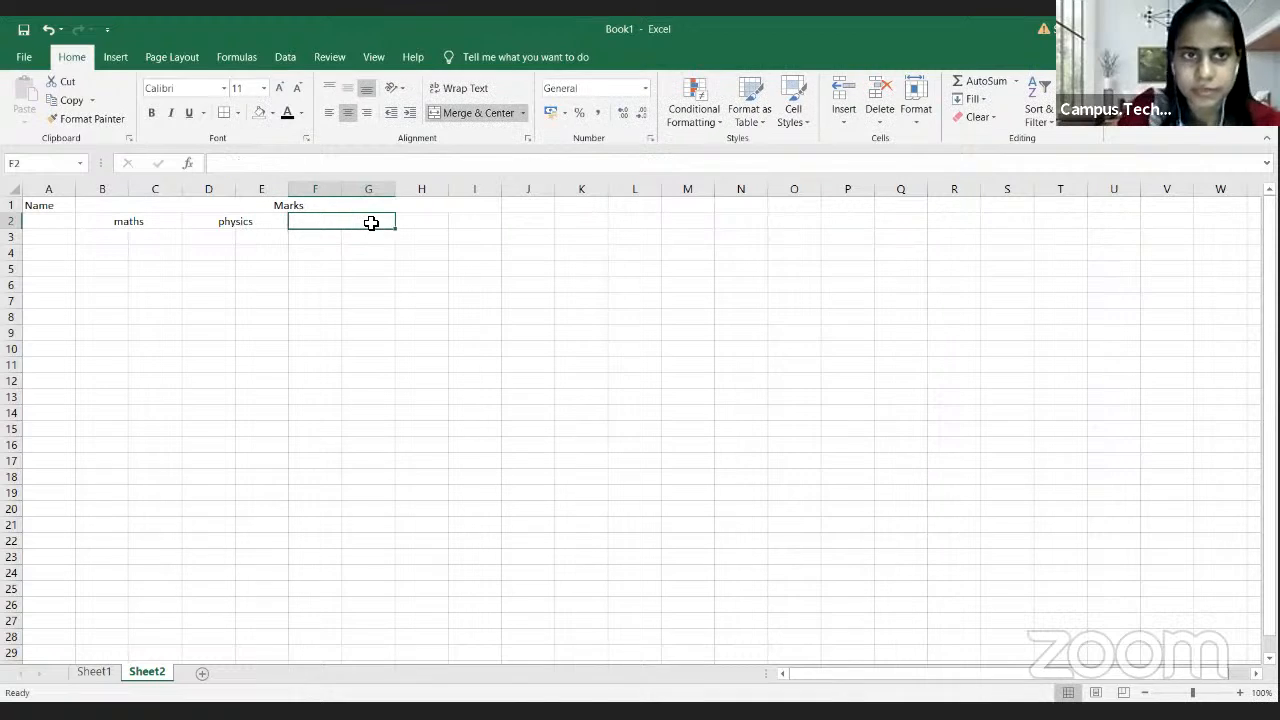
pyautogui.write('chemistry')
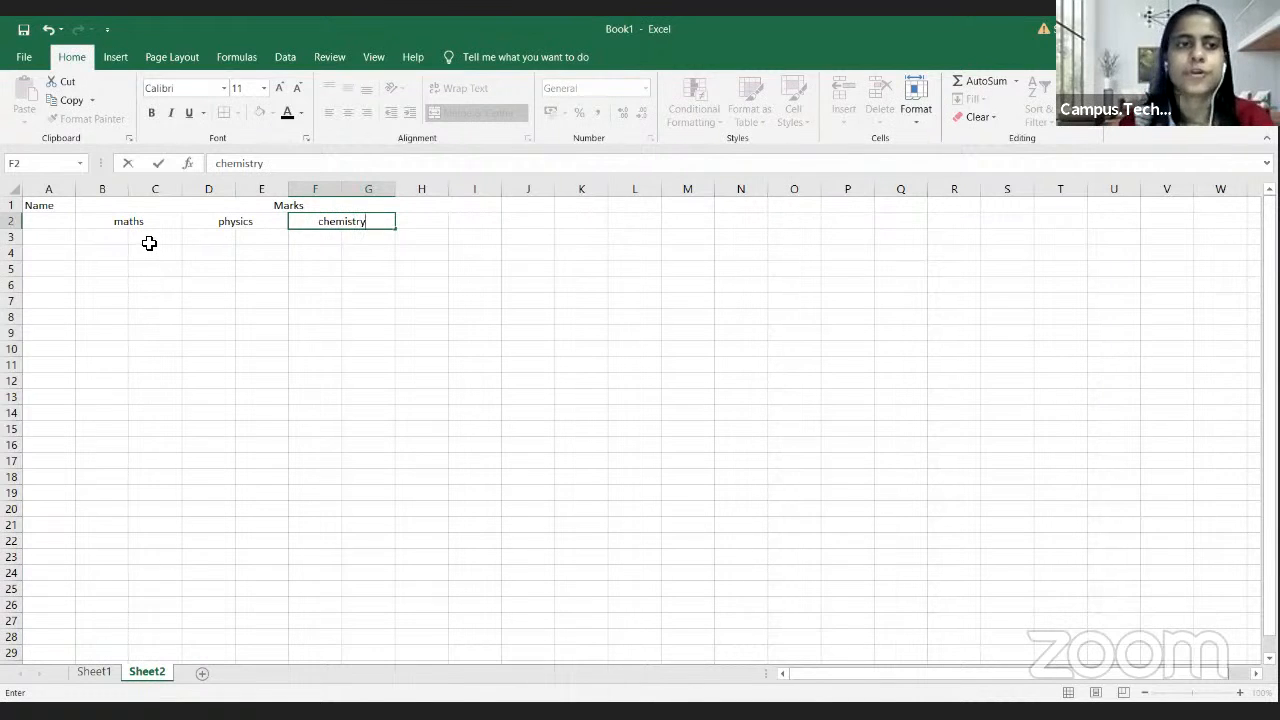
# Step: Enter the sub-headings "P" in B3 and "T" in C3 under the maths heading
pyautogui.click(149, 242)
pyautogui.click(124, 241)
pyautogui.write('p')
pyautogui.press('Tab')
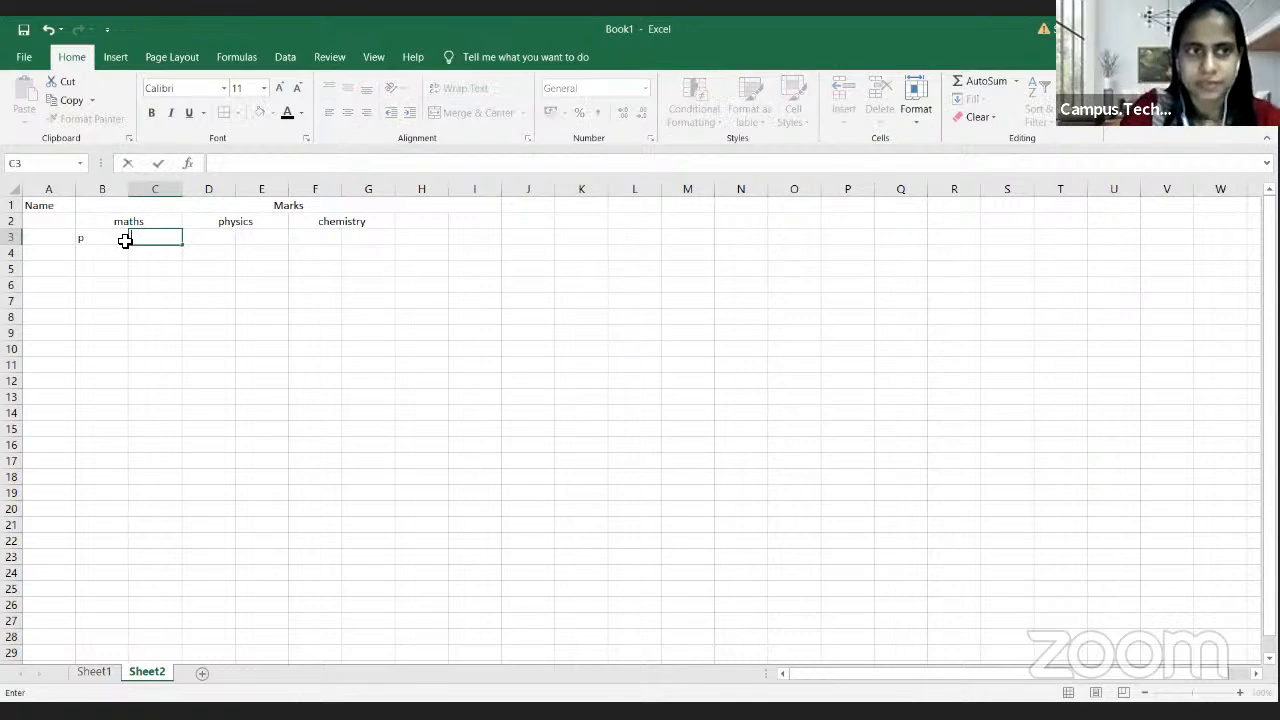
pyautogui.click(124, 241)
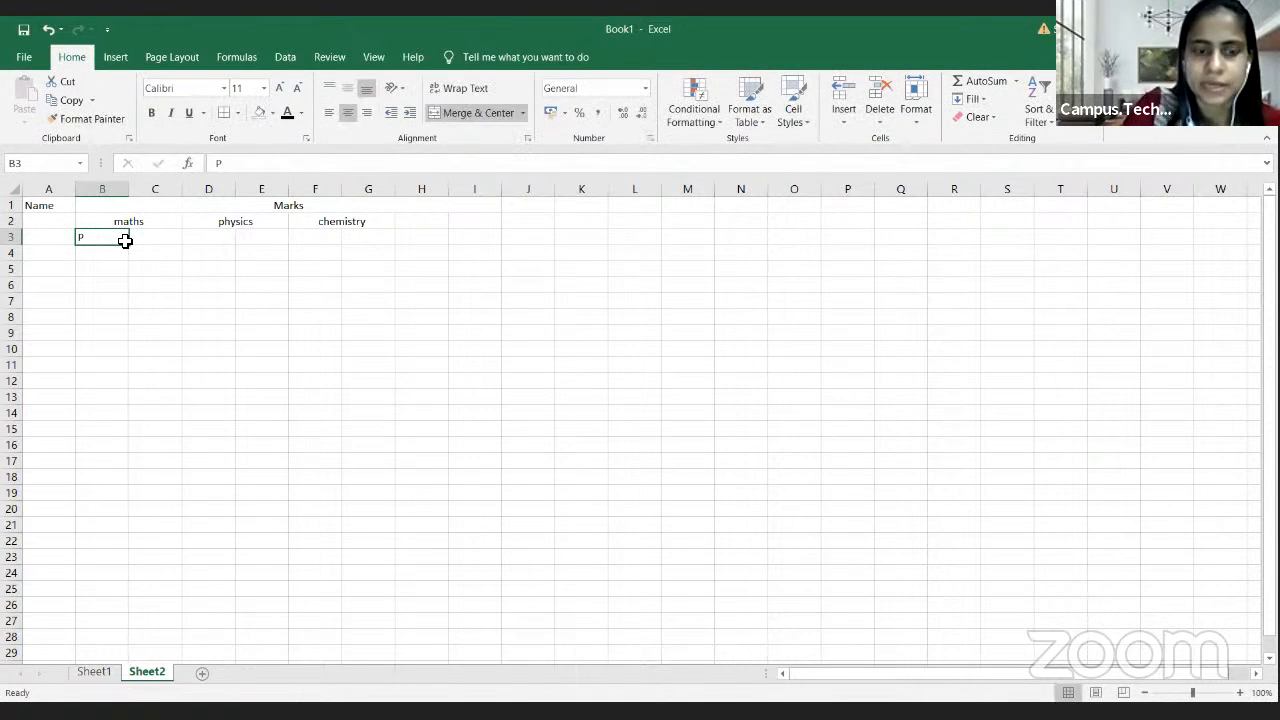
pyautogui.press('Up')
pyautogui.press('Right')
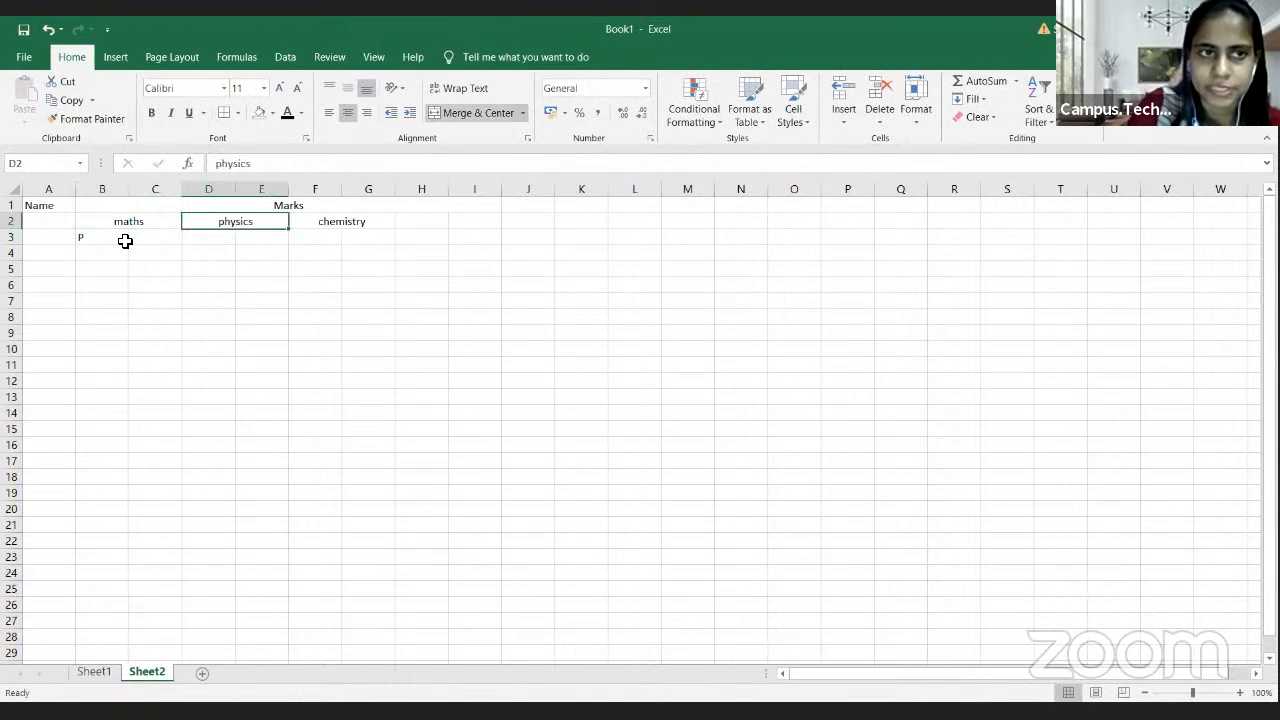
pyautogui.press('Down')
pyautogui.press('Left')
pyautogui.press('Right')
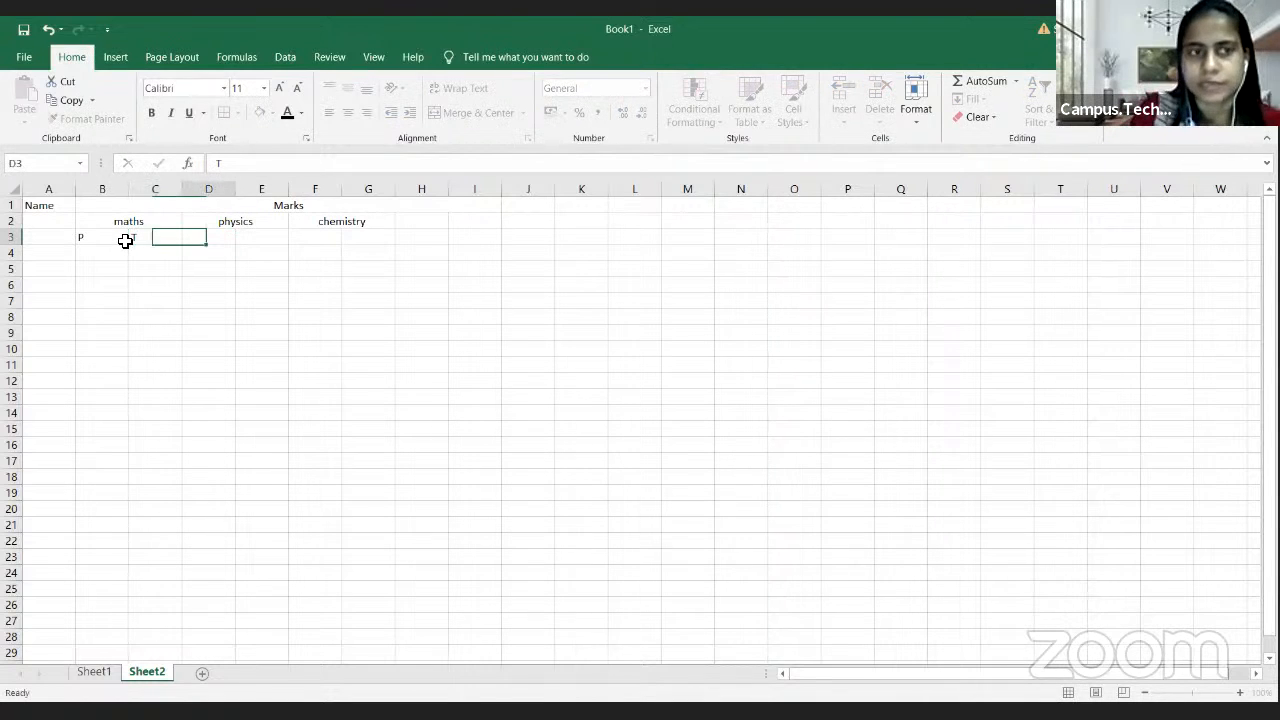
# Step: Enter the sub-heading "P" in D3 under physics, removing the rest of the autocompleted word
pyautogui.write('p')
pyautogui.press('Right')
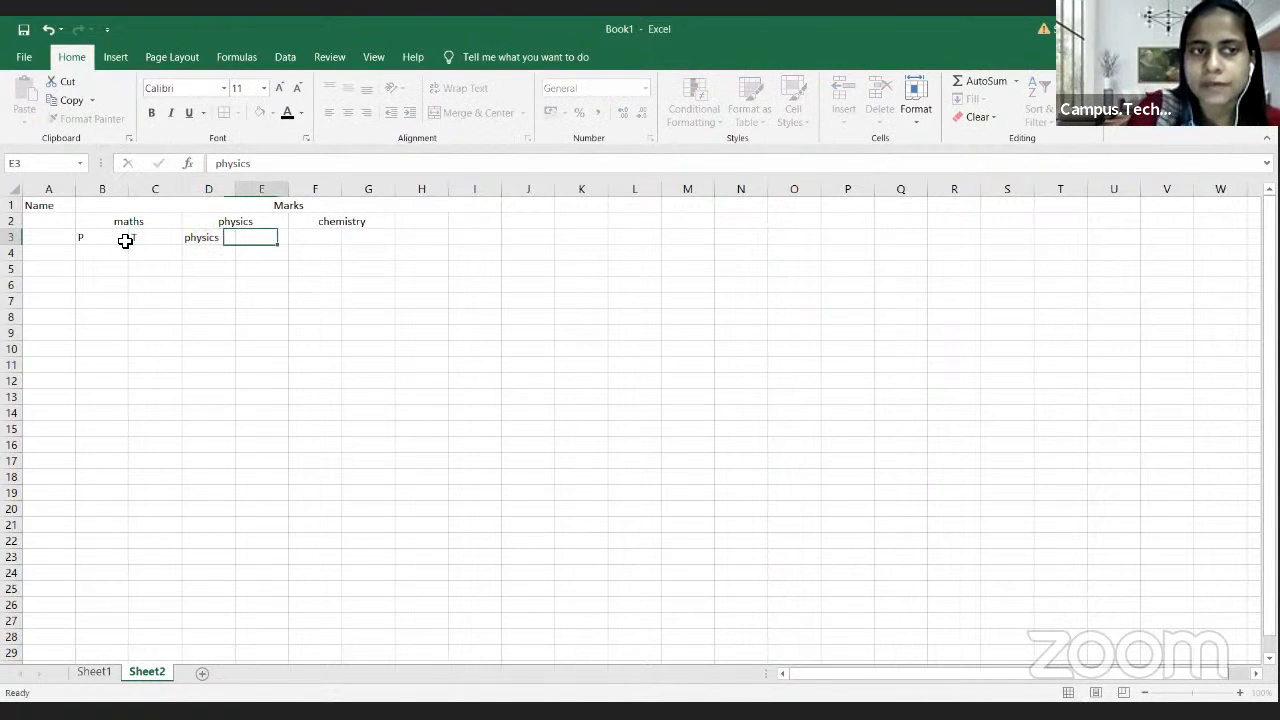
pyautogui.press('Left')
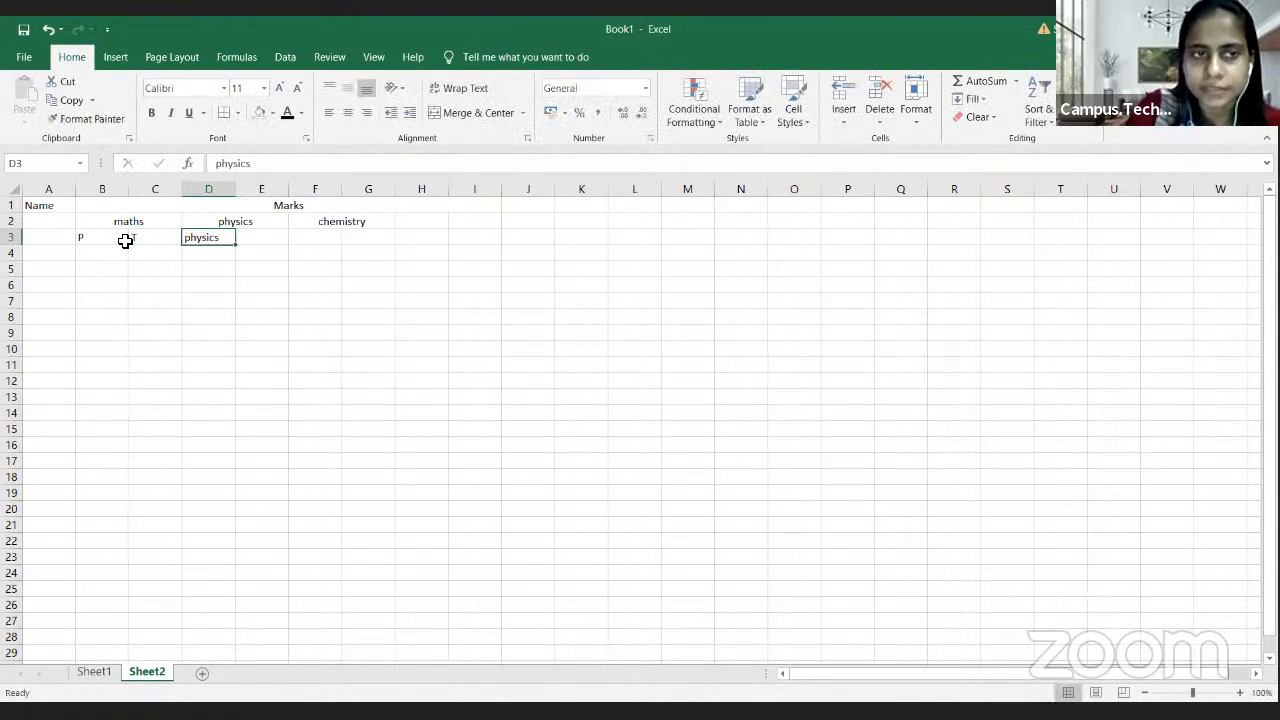
pyautogui.doubleClick(229, 239)
pyautogui.press('BackSpace')
pyautogui.press('BackSpace')
pyautogui.press('BackSpace')
pyautogui.press('BackSpace')
pyautogui.press('BackSpace')
pyautogui.press('BackSpace')
pyautogui.press('BackSpace')
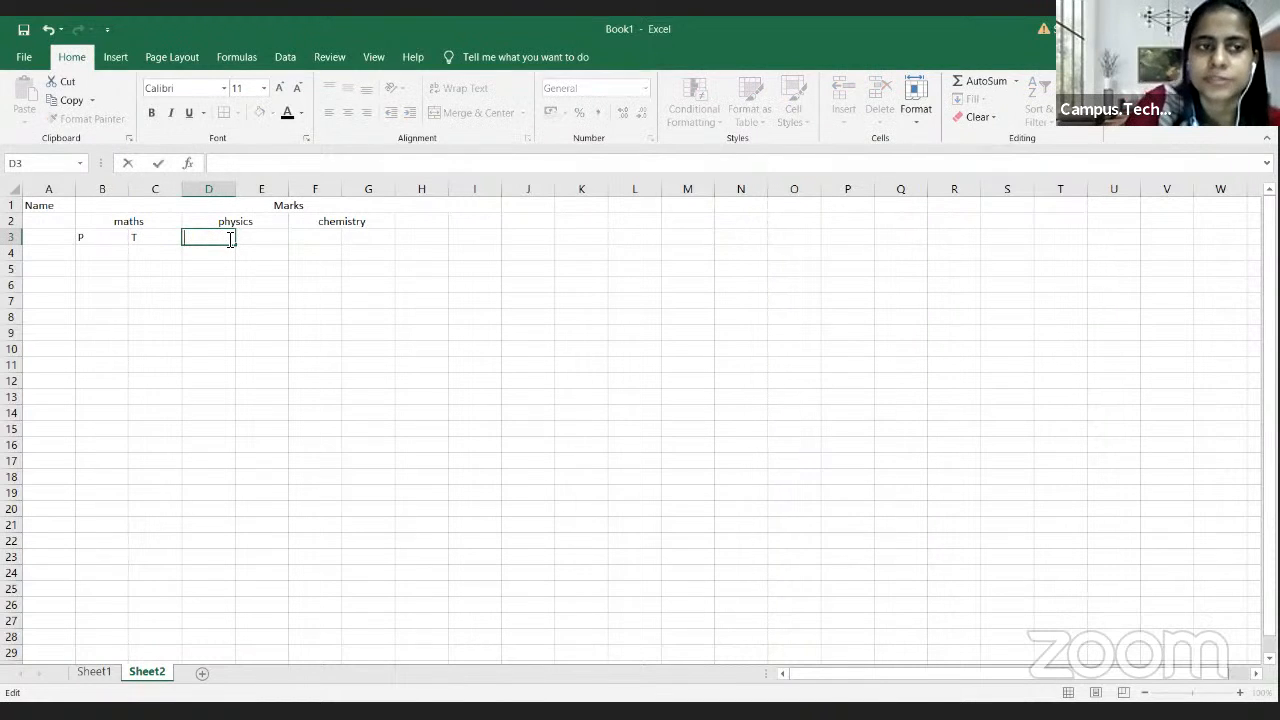
pyautogui.write('Physics')
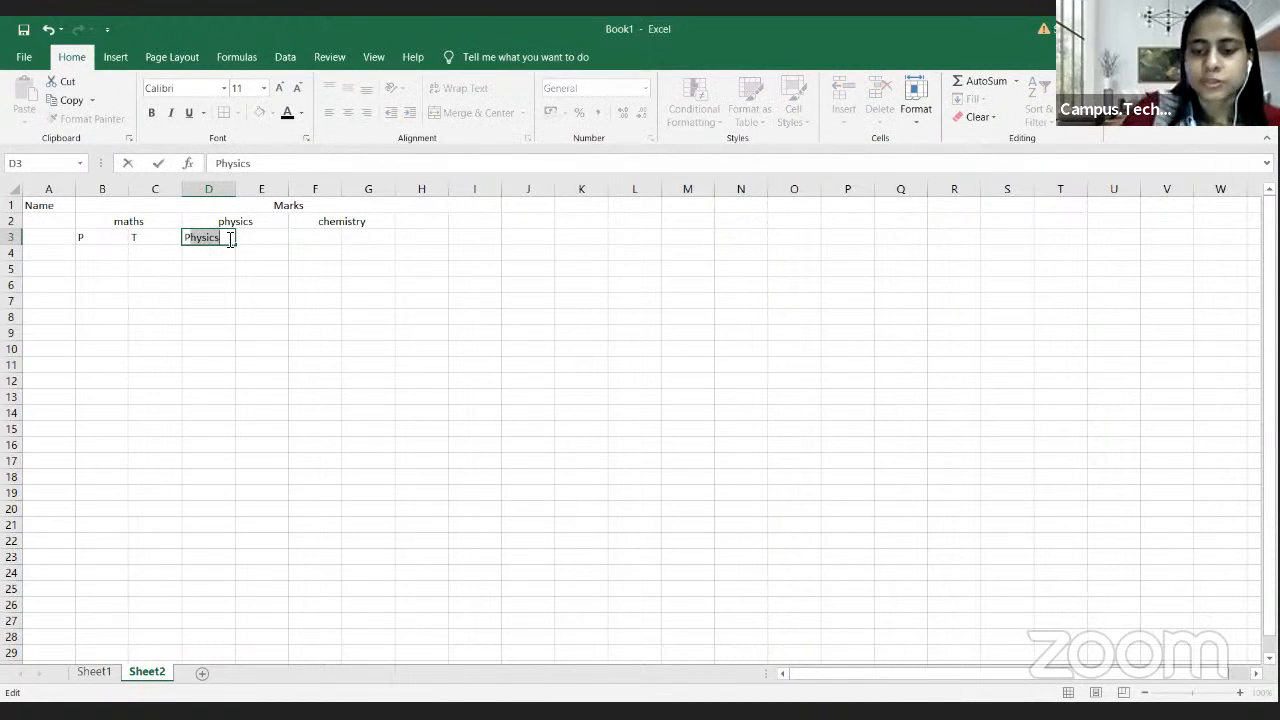
pyautogui.press('Delete')
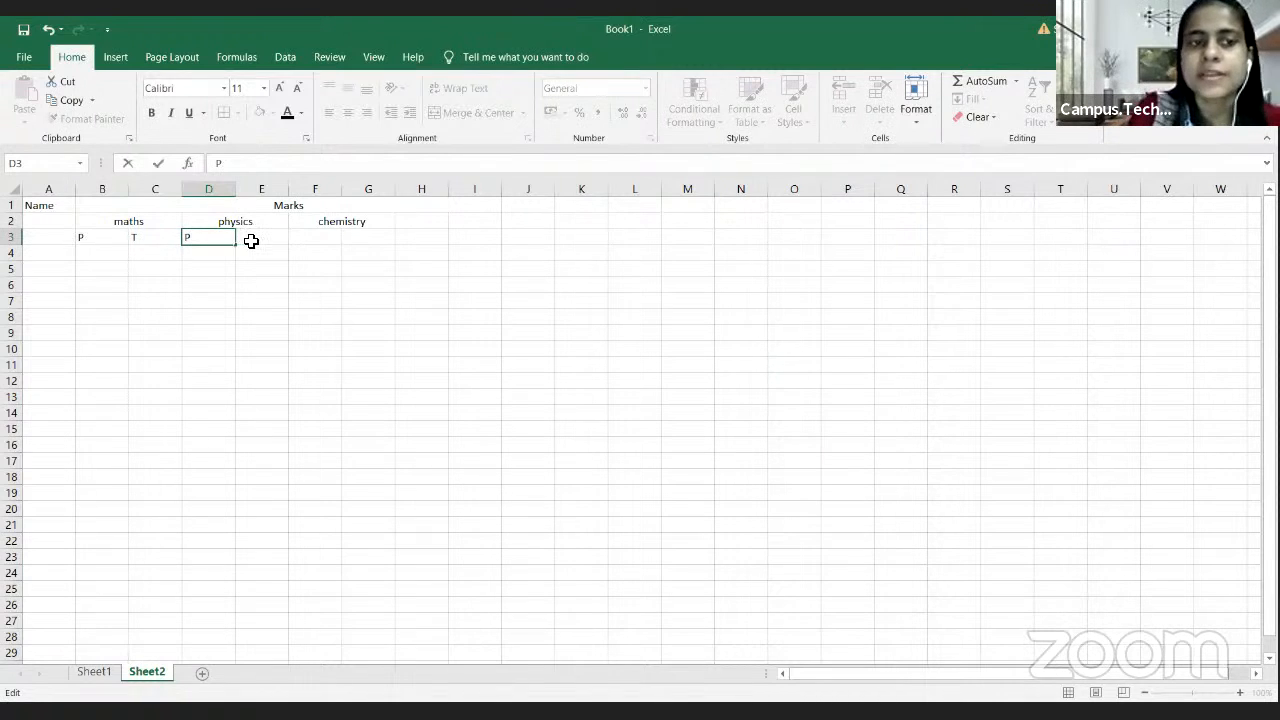
# Step: Enter the remaining sub-headings: "T" in E3, "P" in F3 and "T" in G3
pyautogui.click(251, 241)
pyautogui.write('T')
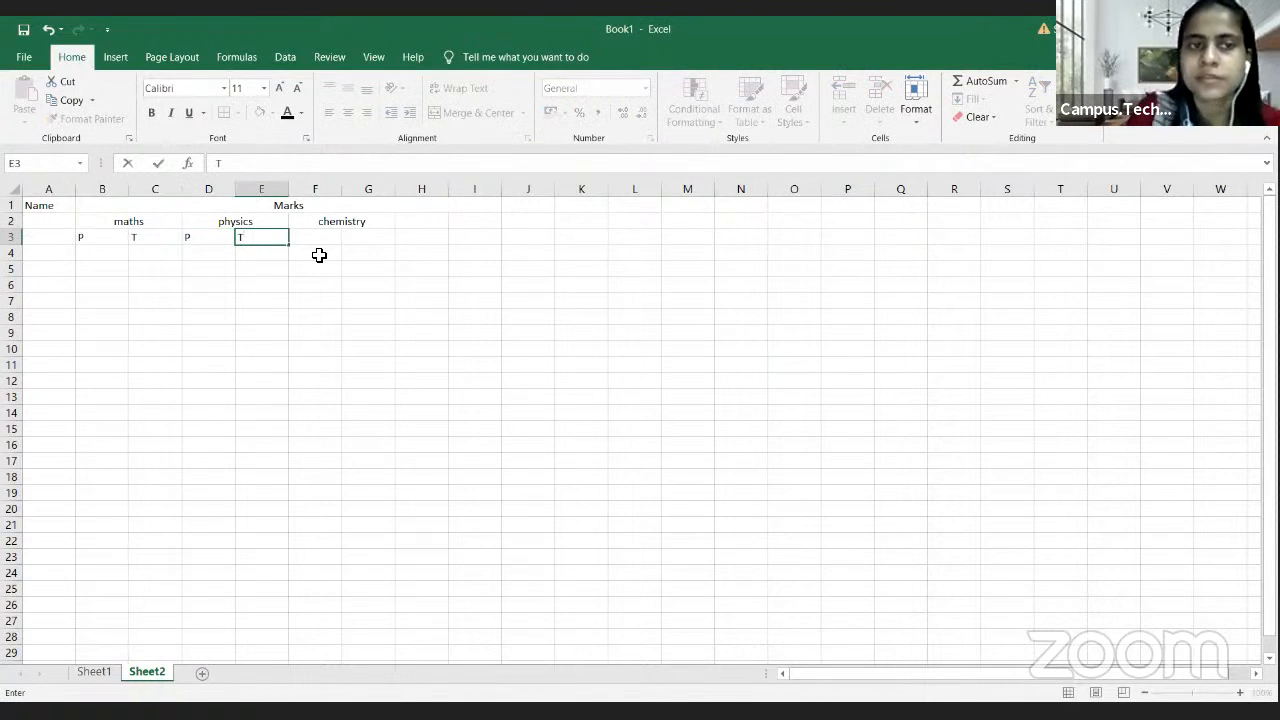
pyautogui.click(319, 241)
pyautogui.write('P')
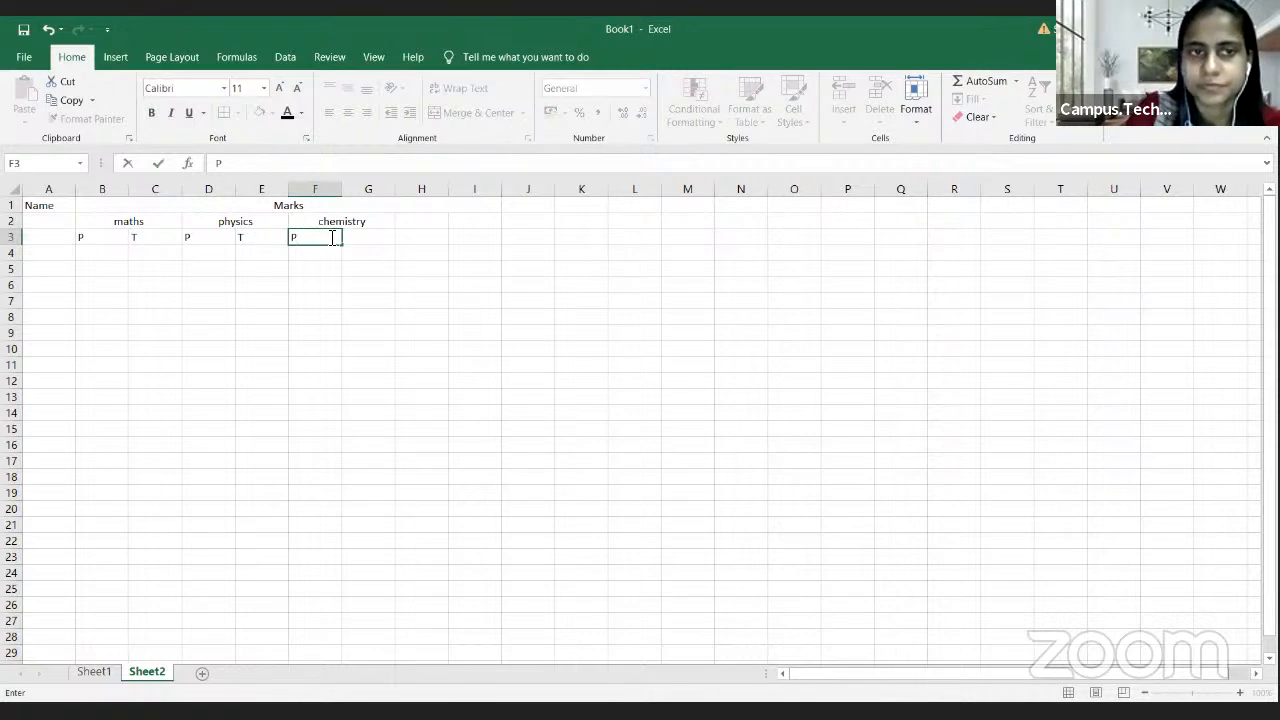
pyautogui.click(358, 242)
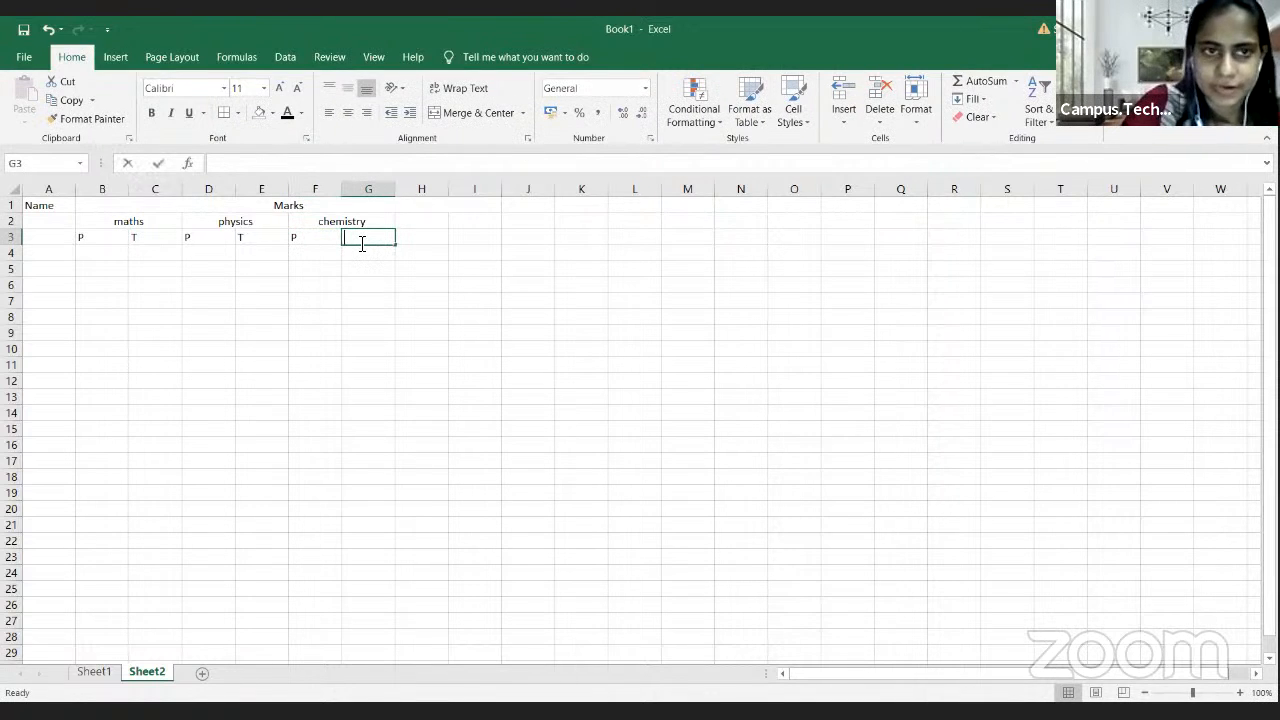
pyautogui.write('T')
pyautogui.click(334, 251)
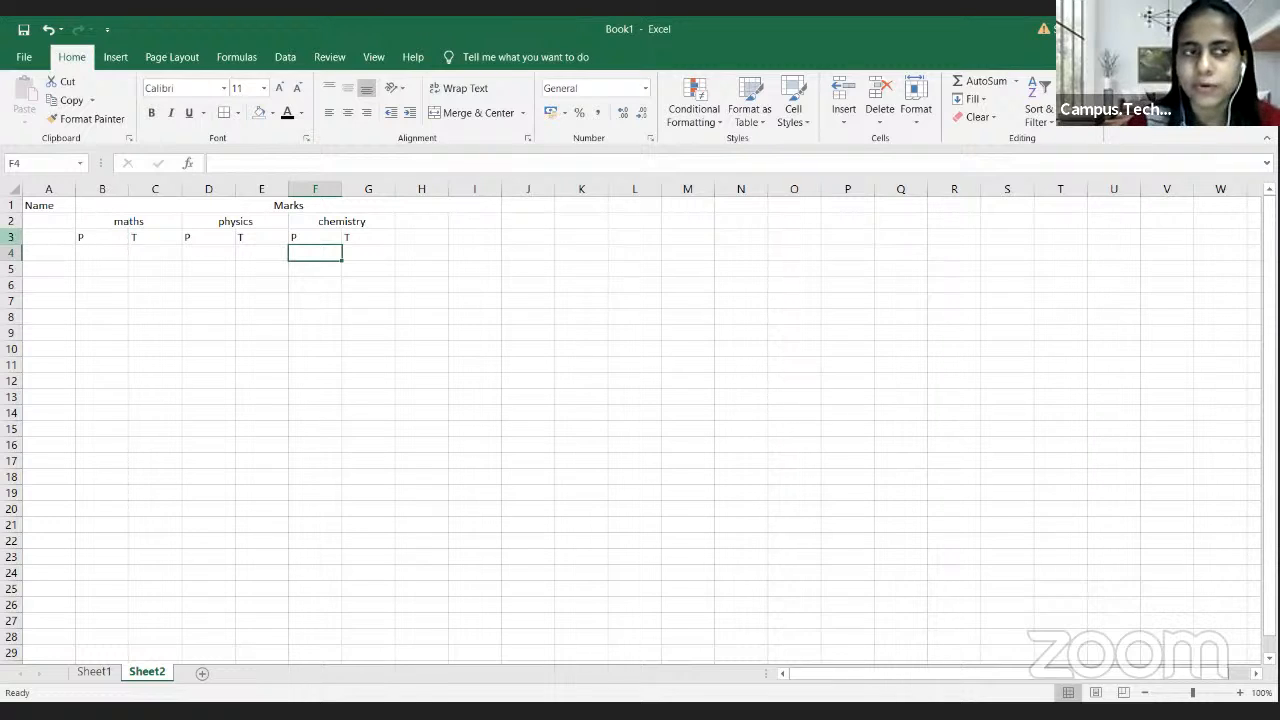
# Step: Merge and center the "Name" heading vertically across cells A1:A3
pyautogui.click(51, 206)
pyautogui.moveTo(51, 206); pyautogui.dragTo(50, 238)
pyautogui.click(450, 113)
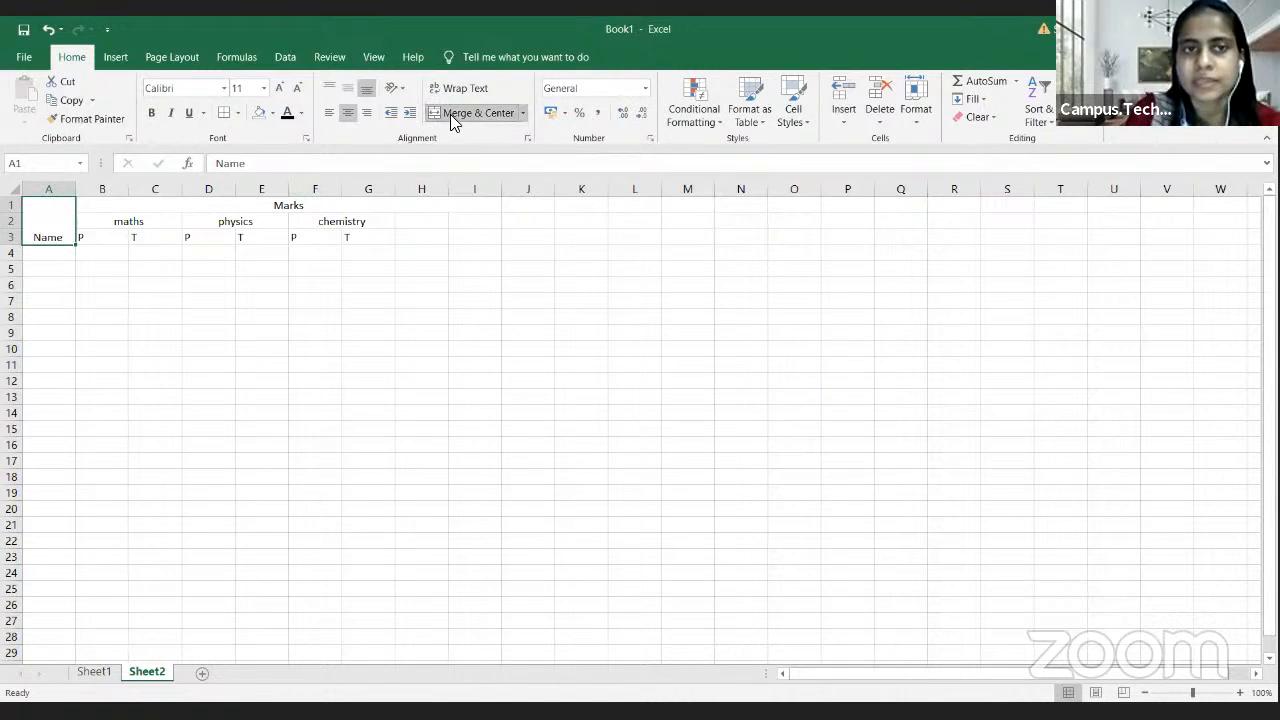
pyautogui.click(278, 270)
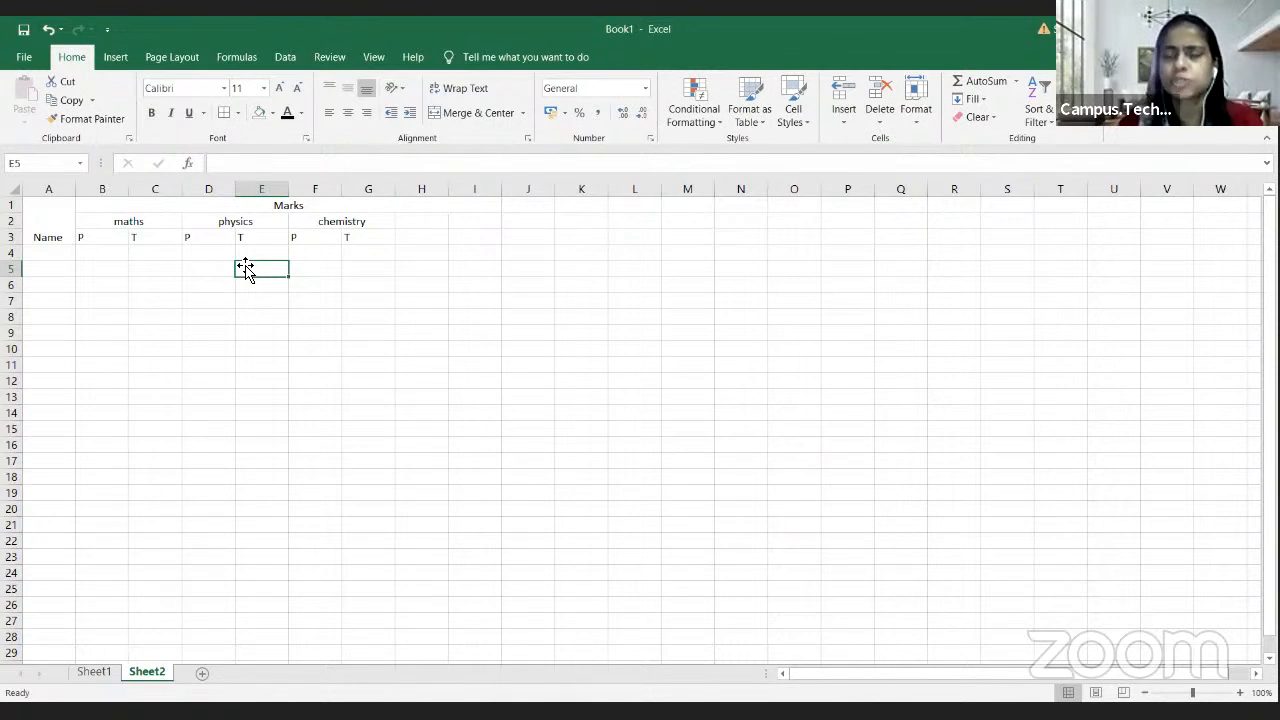
pyautogui.click(72, 270)
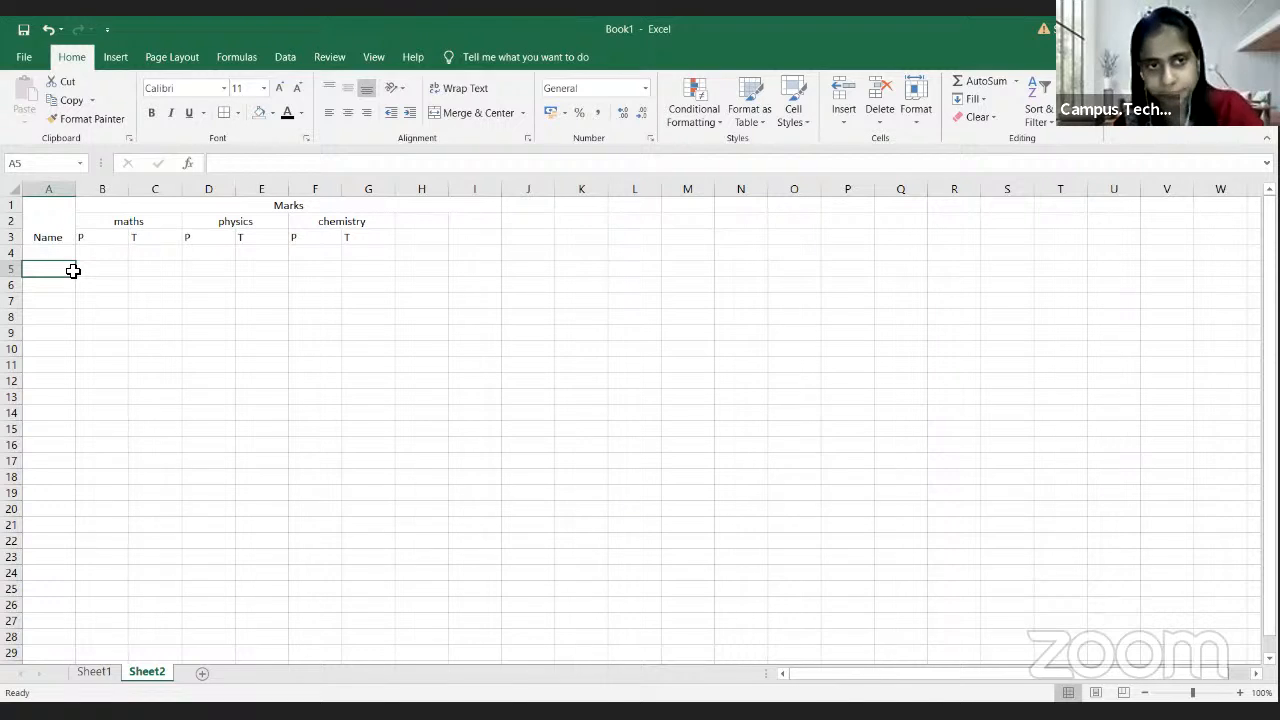
pyautogui.click(95, 274)
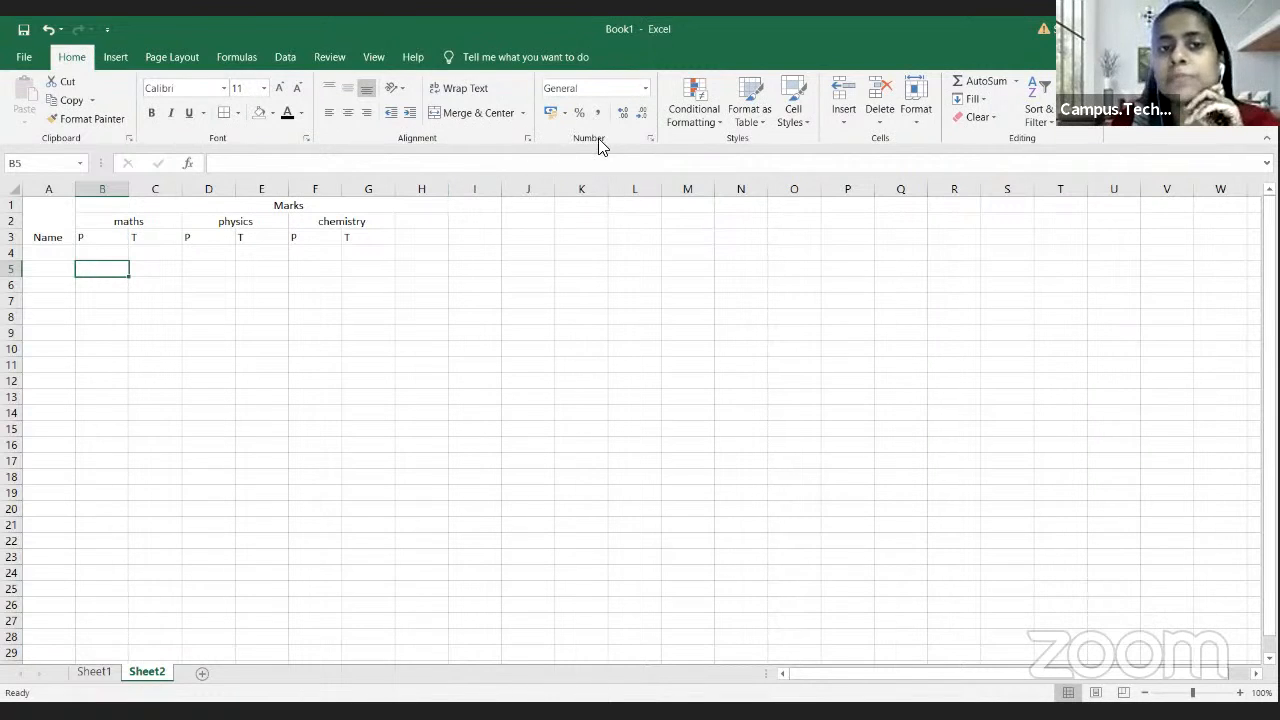
# Step: Switch to Sheet1 and enter the number 1200 in the empty cell P3
pyautogui.click(108, 674)
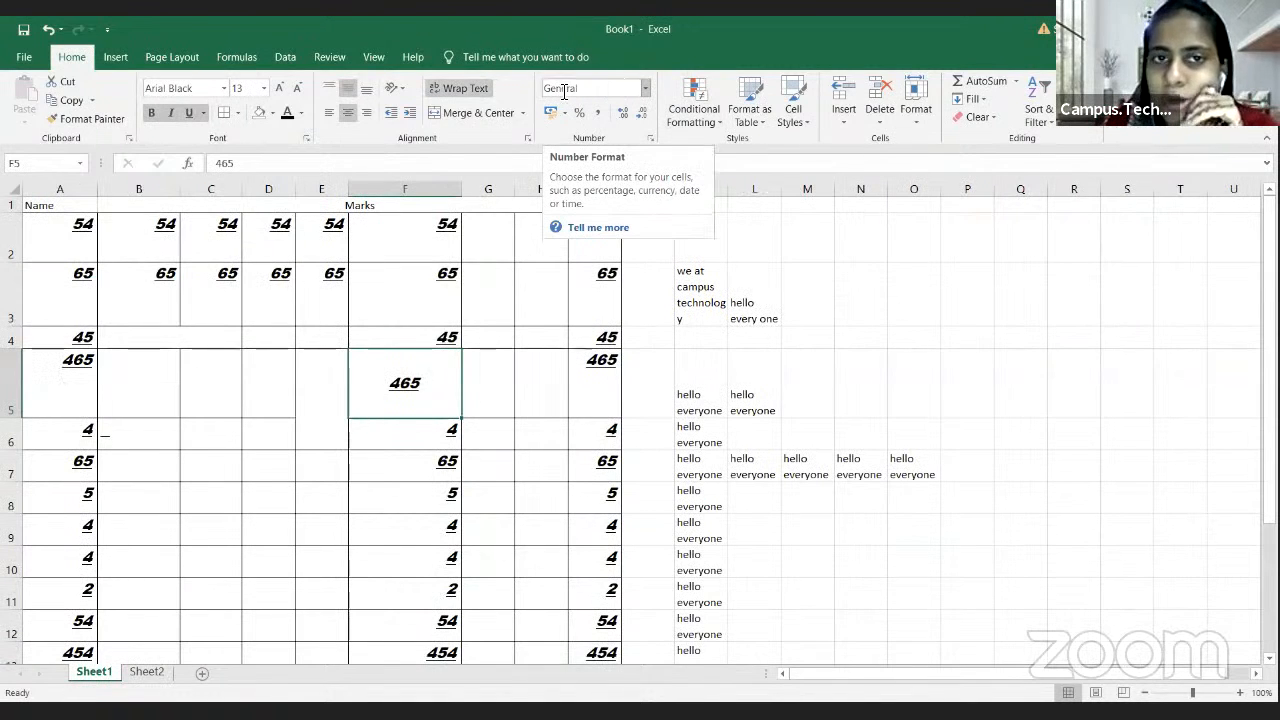
pyautogui.click(646, 89)
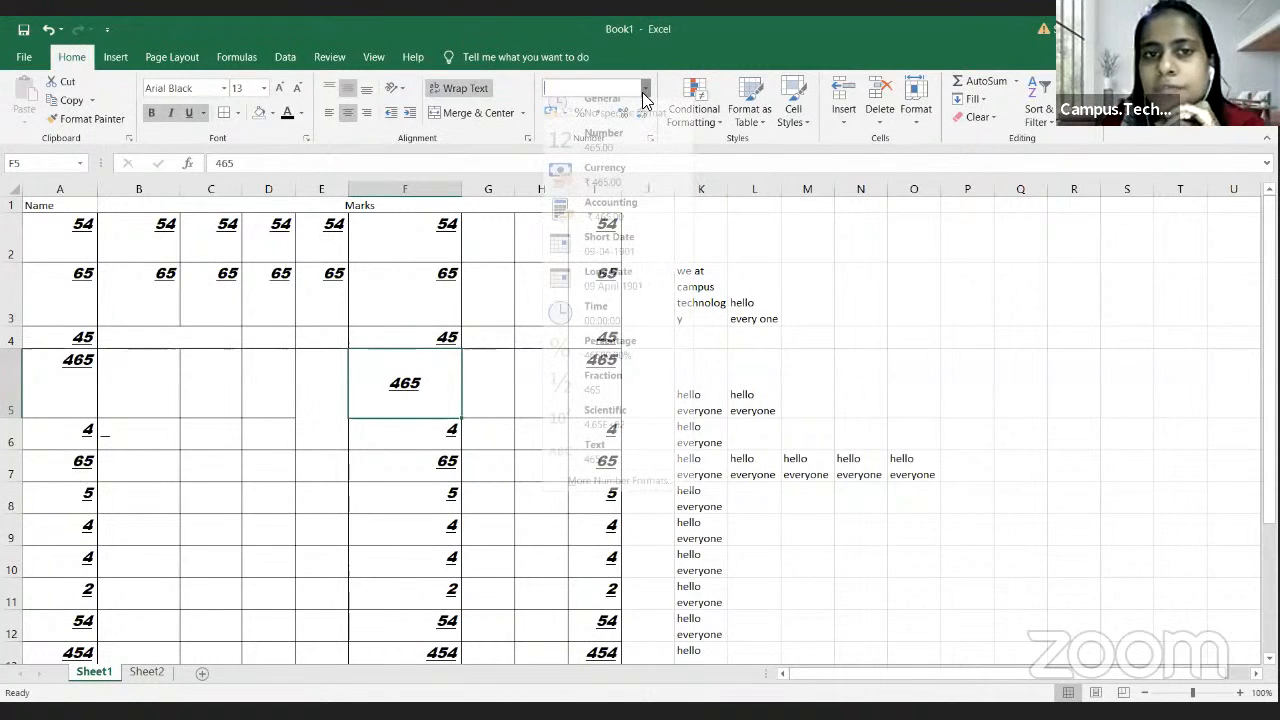
pyautogui.click(957, 306)
pyautogui.click(959, 305)
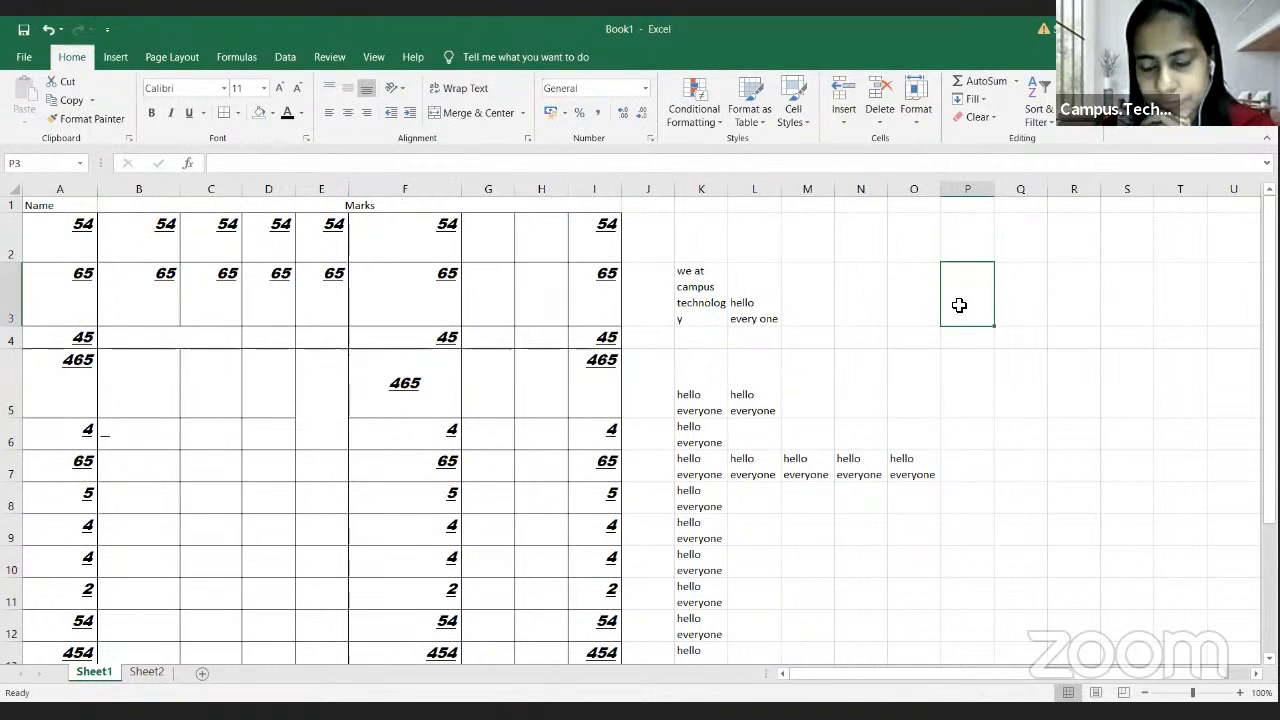
pyautogui.write('1200')
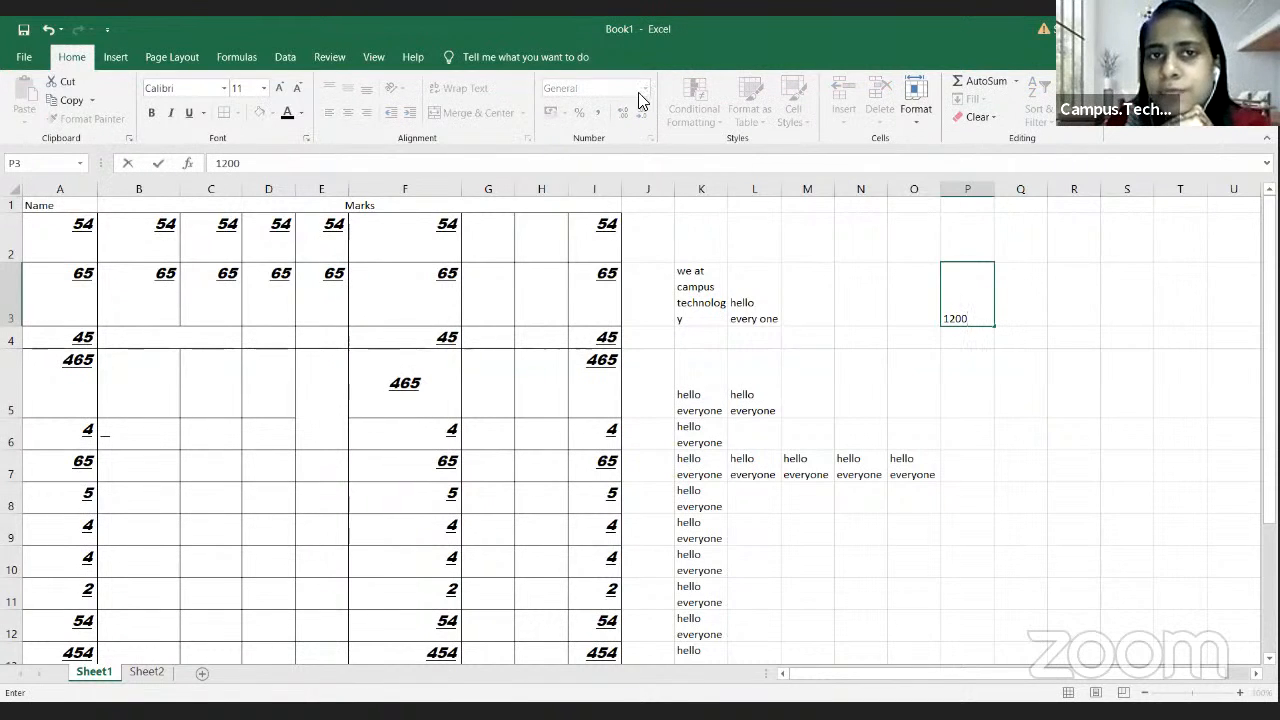
pyautogui.click(857, 363)
# Step: Apply the Currency number format to the value in P3, and change its format to Short Date
pyautogui.click(968, 317)
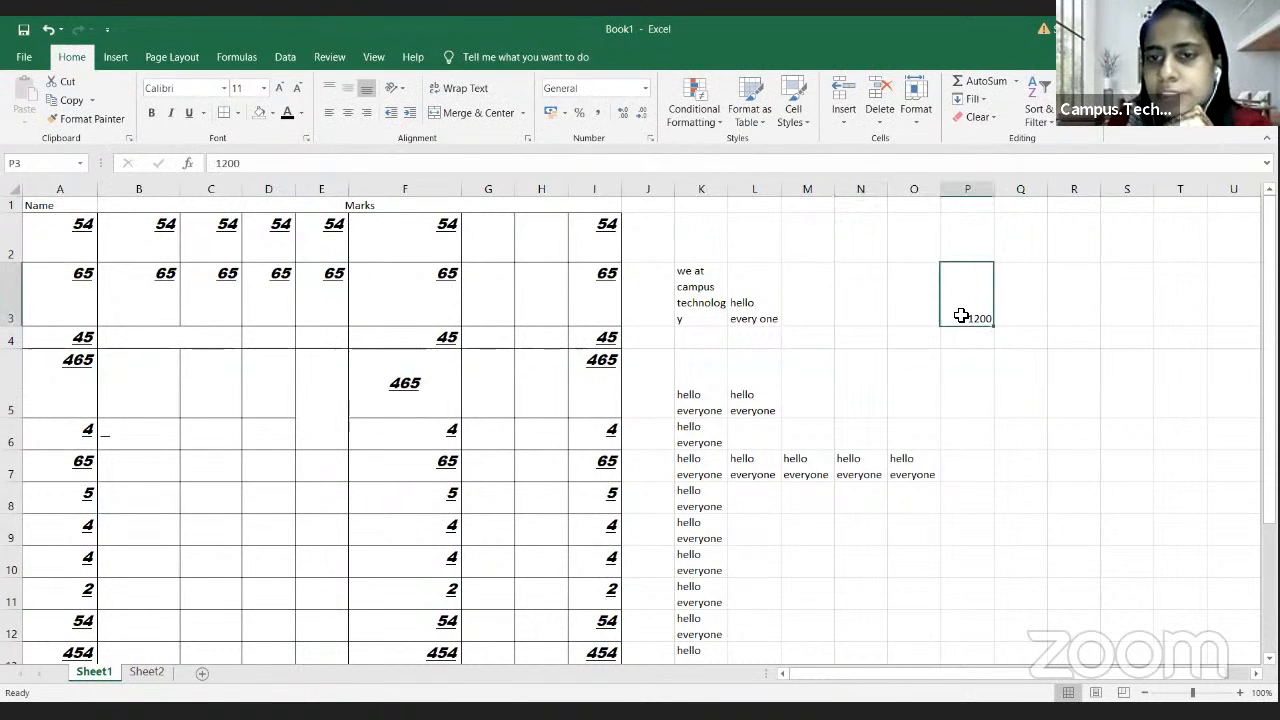
pyautogui.click(645, 88)
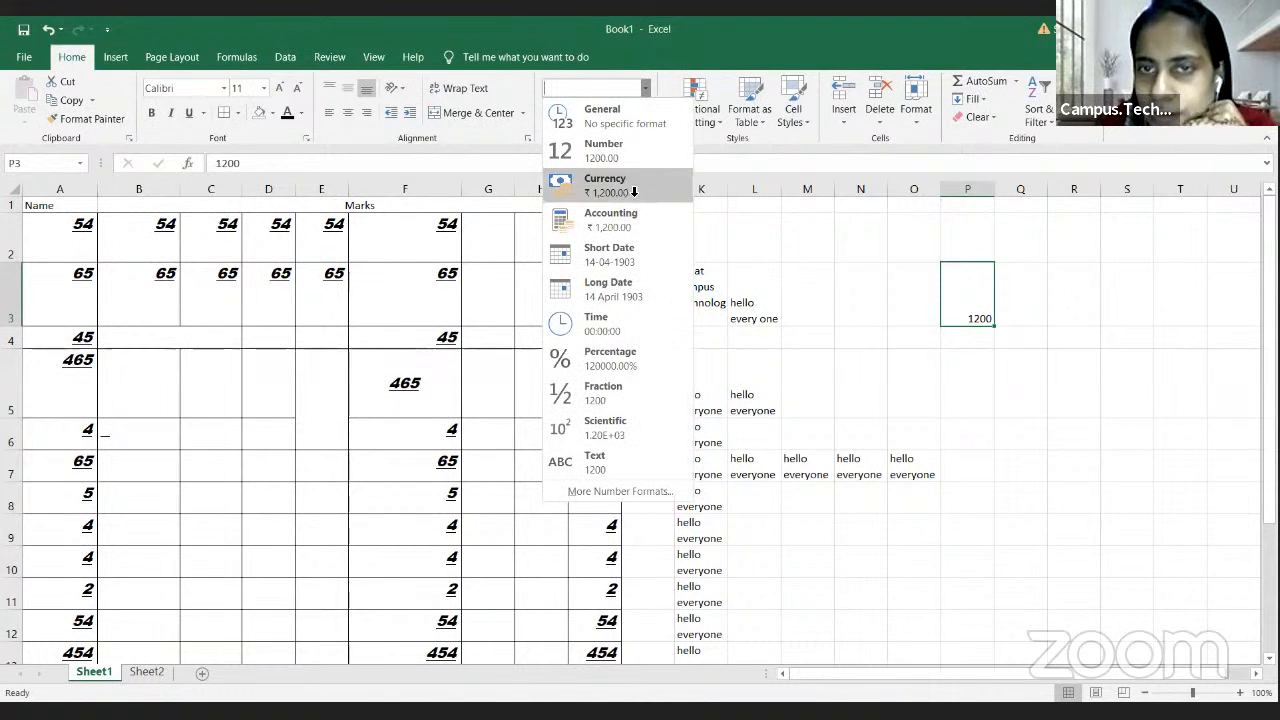
pyautogui.click(632, 192)
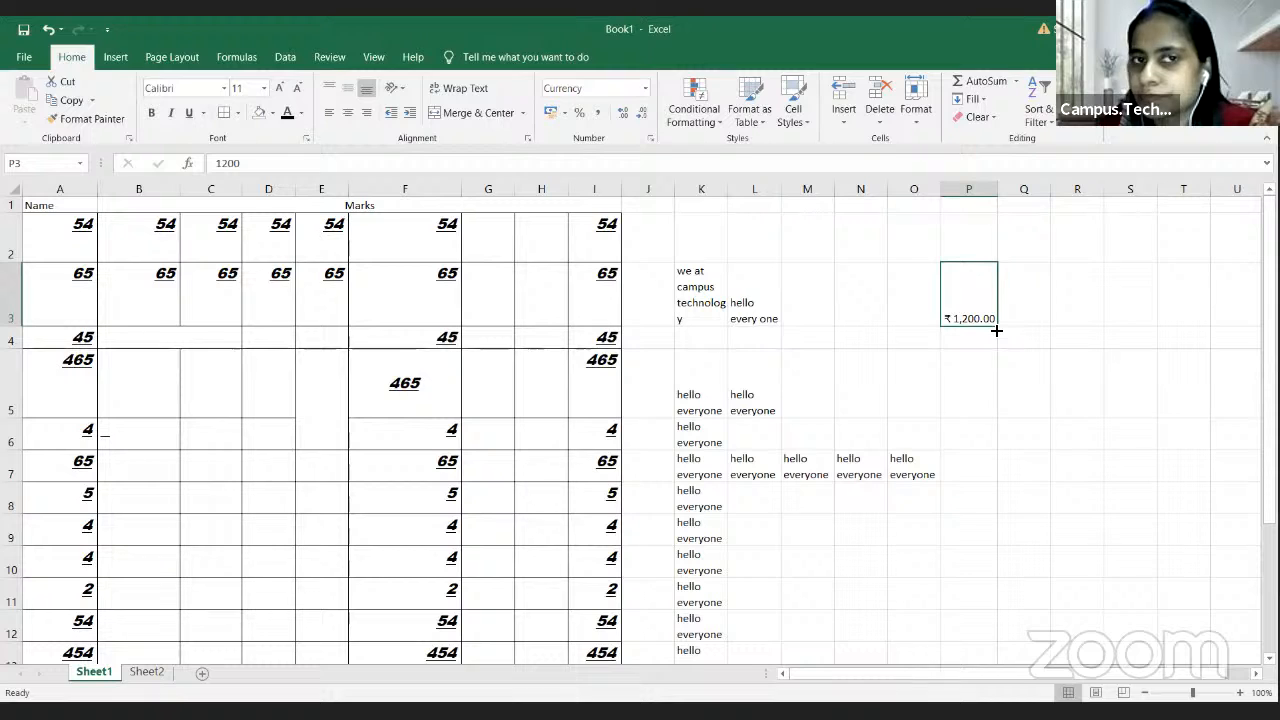
pyautogui.click(645, 90)
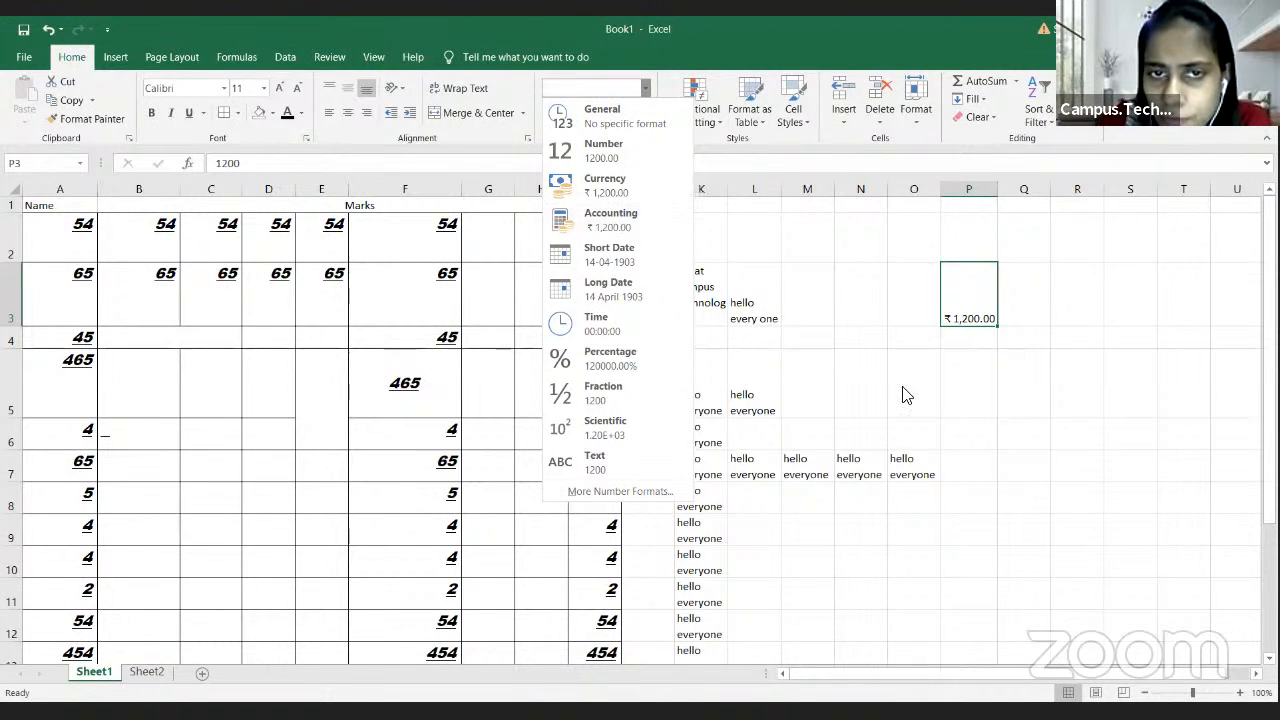
pyautogui.click(615, 259)
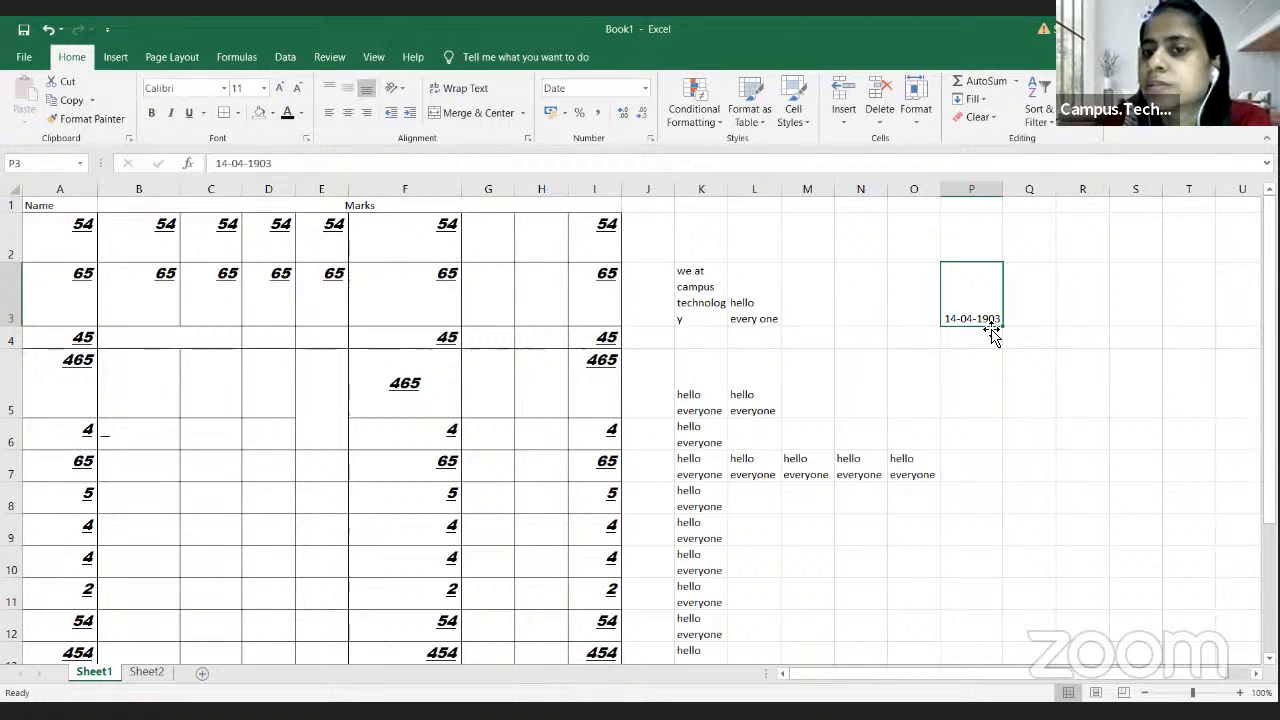
# Step: Apply the Long Date format to cell P3 and change its date to 15-09-2021
pyautogui.click(645, 89)
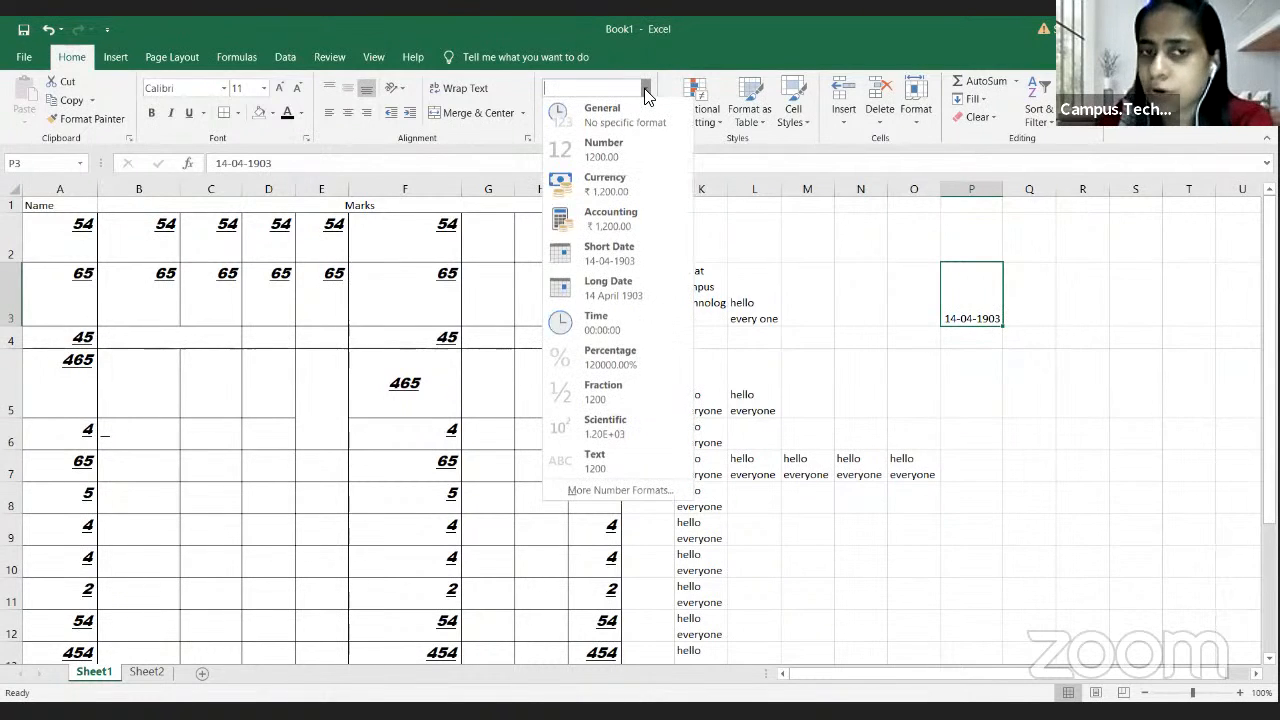
pyautogui.click(630, 290)
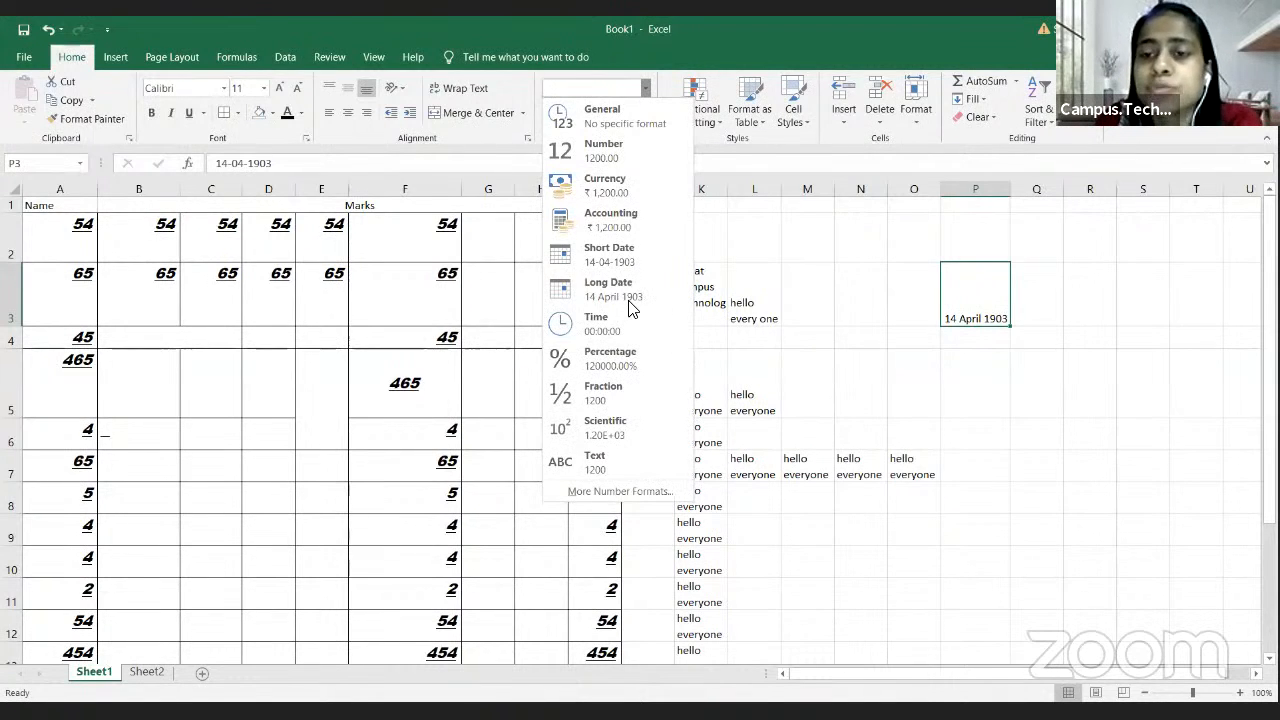
pyautogui.doubleClick(977, 318)
pyautogui.press('BackSpace')
pyautogui.press('BackSpace')
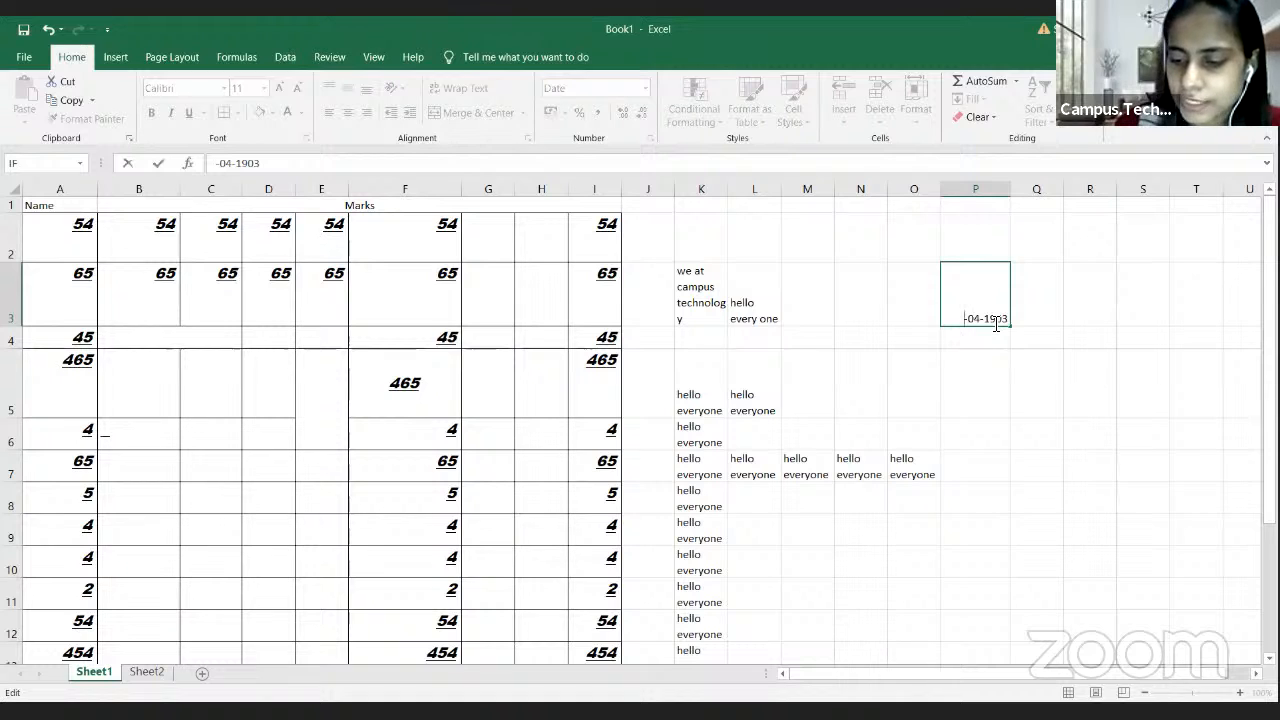
pyautogui.write('15')
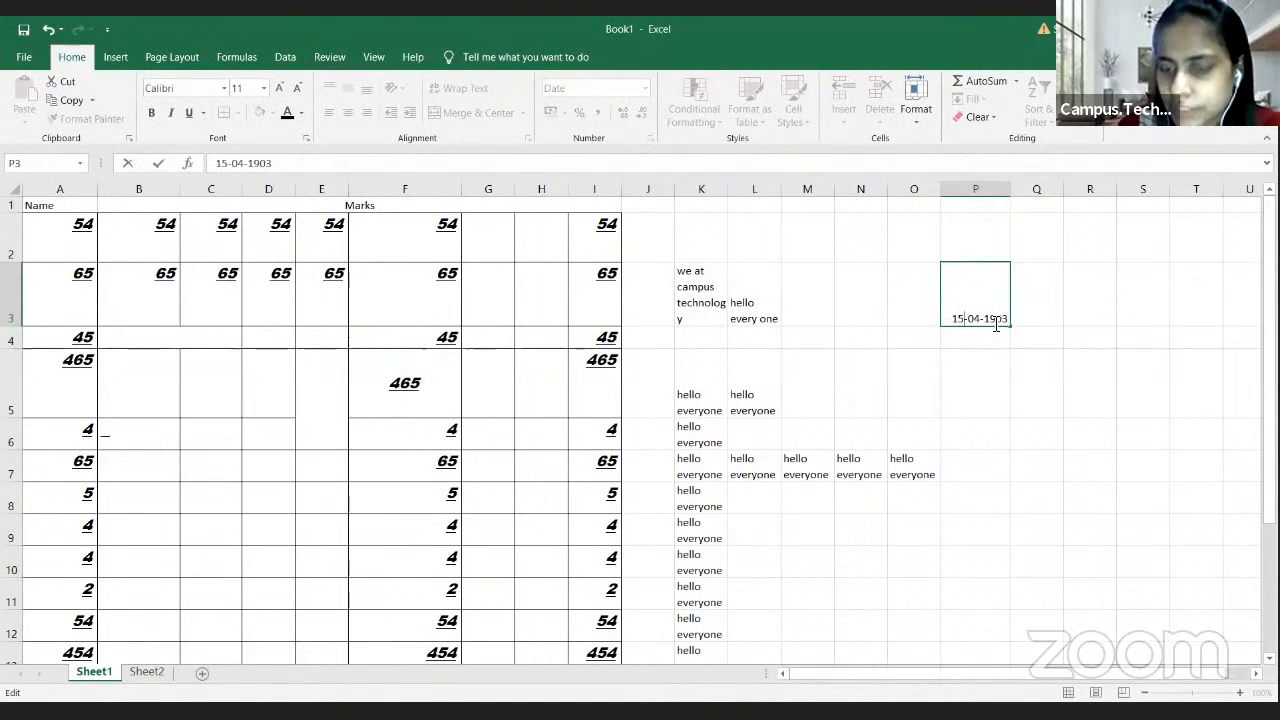
pyautogui.press('BackSpace')
pyautogui.write('9')
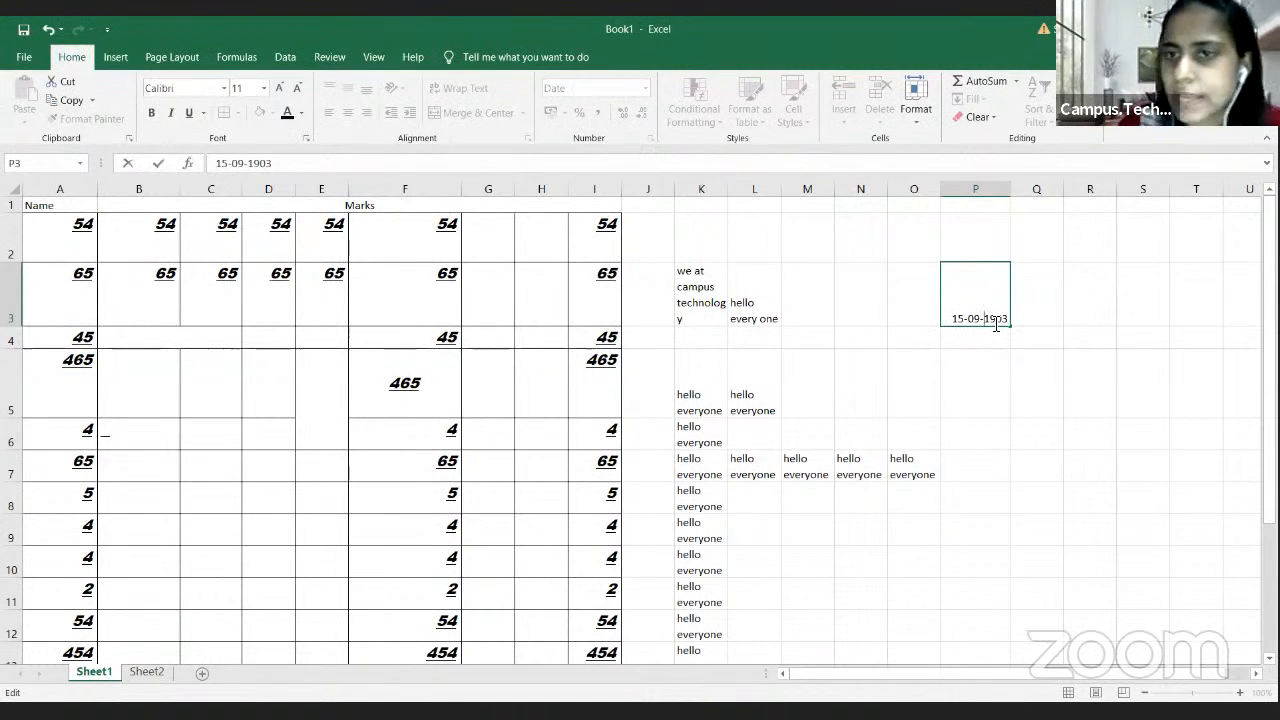
pyautogui.press('BackSpace')
pyautogui.press('BackSpace')
pyautogui.press('BackSpace')
pyautogui.press('BackSpace')
pyautogui.write('2021')
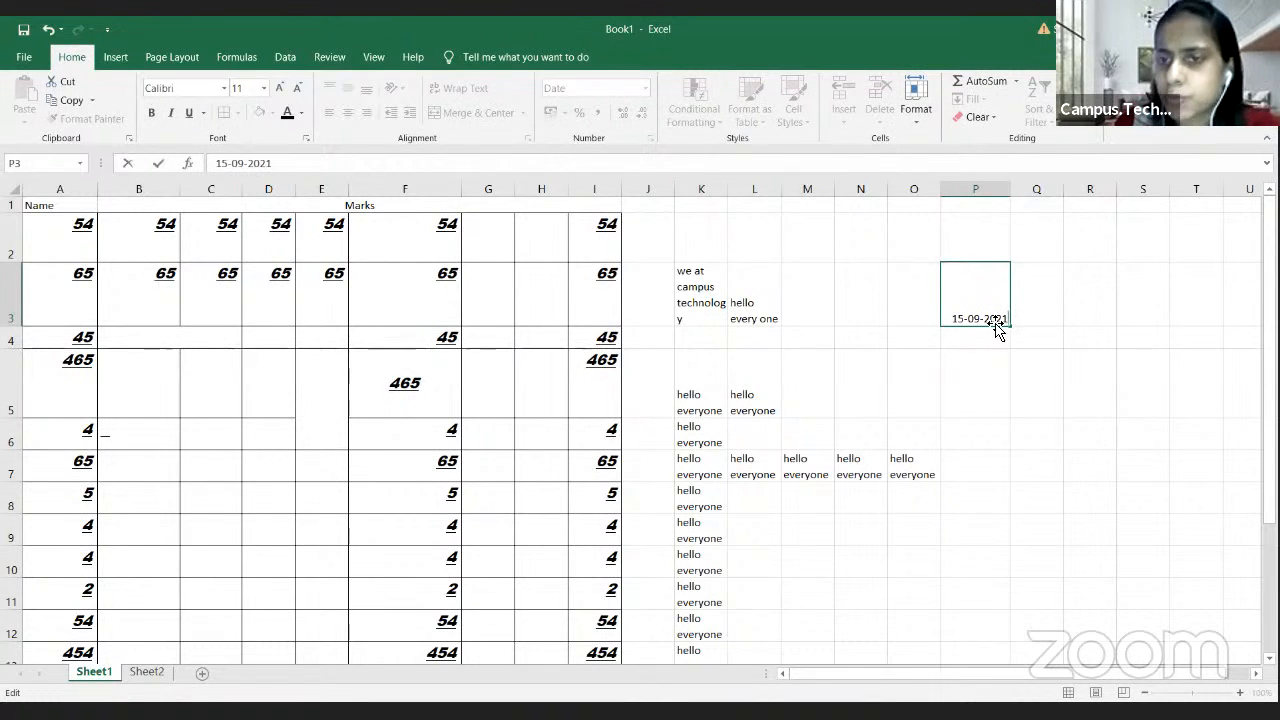
pyautogui.click(993, 337)
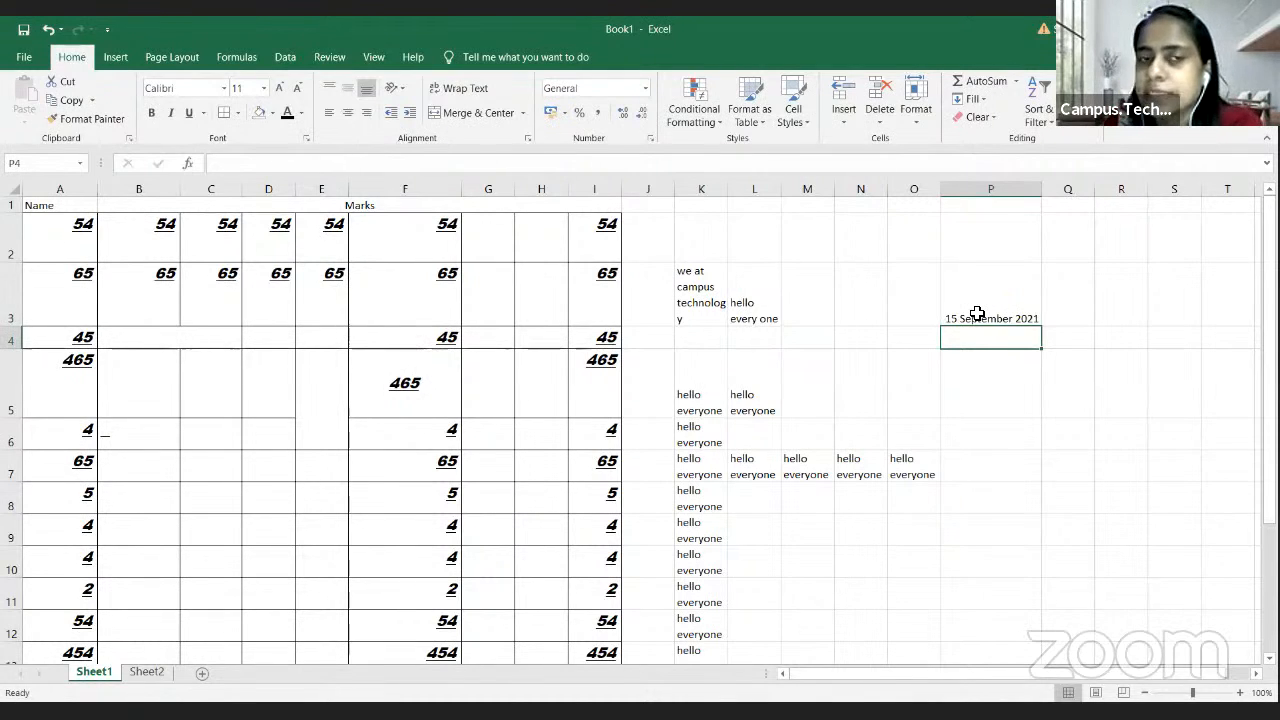
pyautogui.click(646, 89)
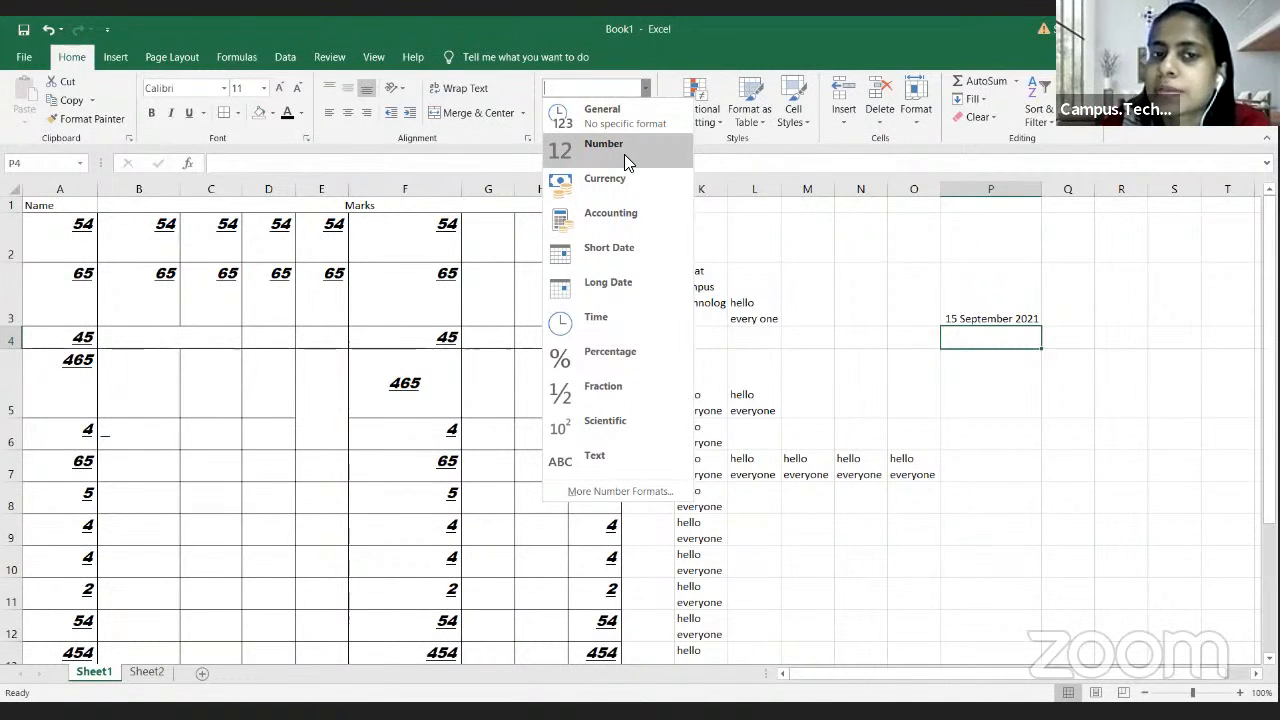
pyautogui.click(980, 305)
pyautogui.click(980, 305)
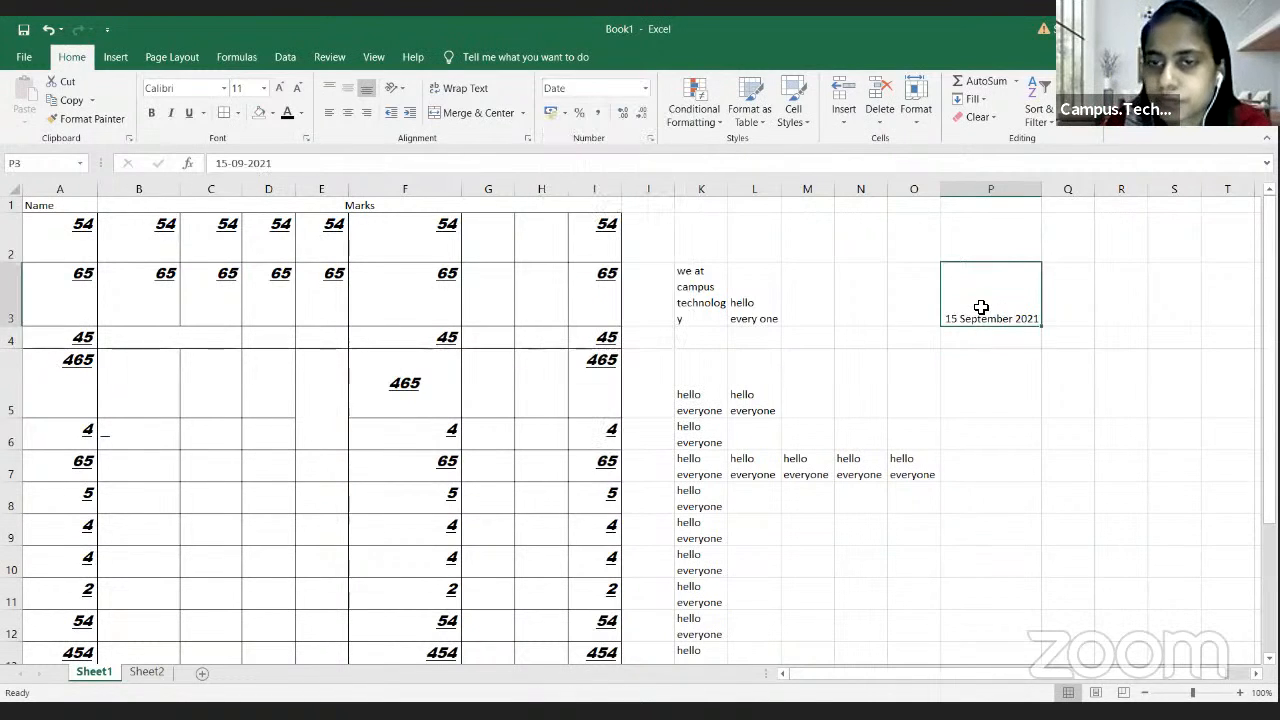
pyautogui.click(645, 88)
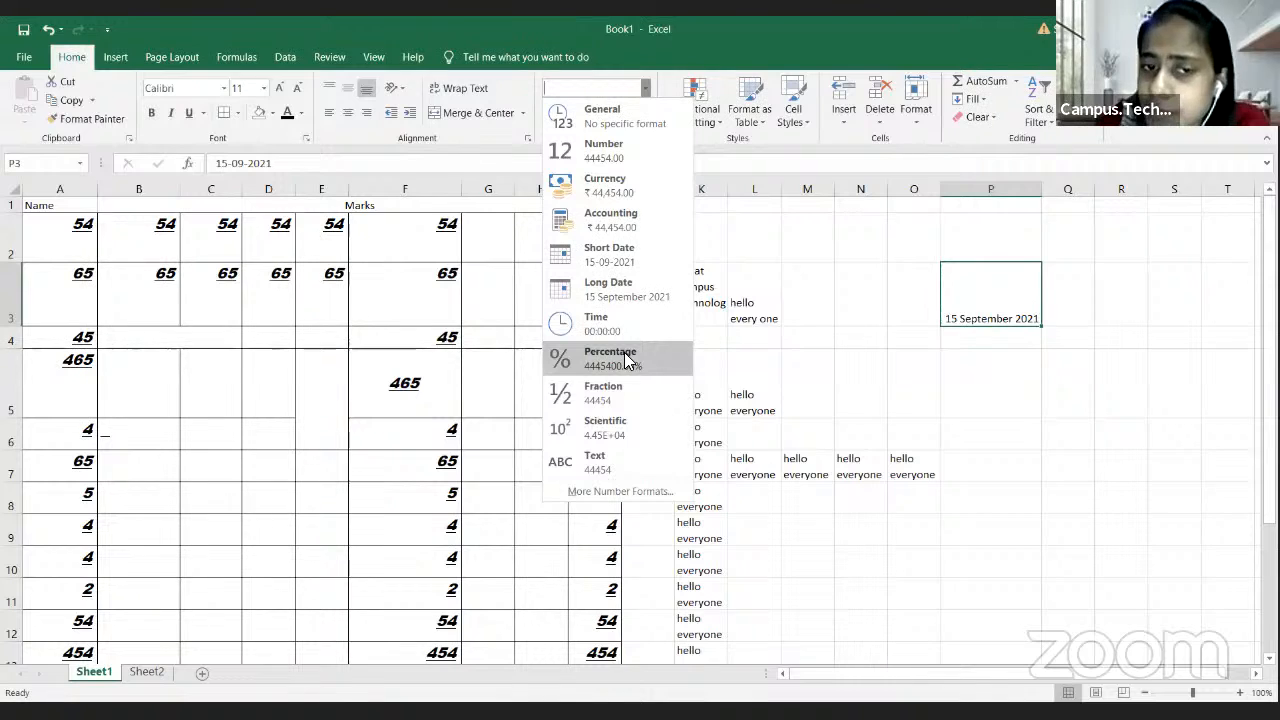
pyautogui.click(995, 328)
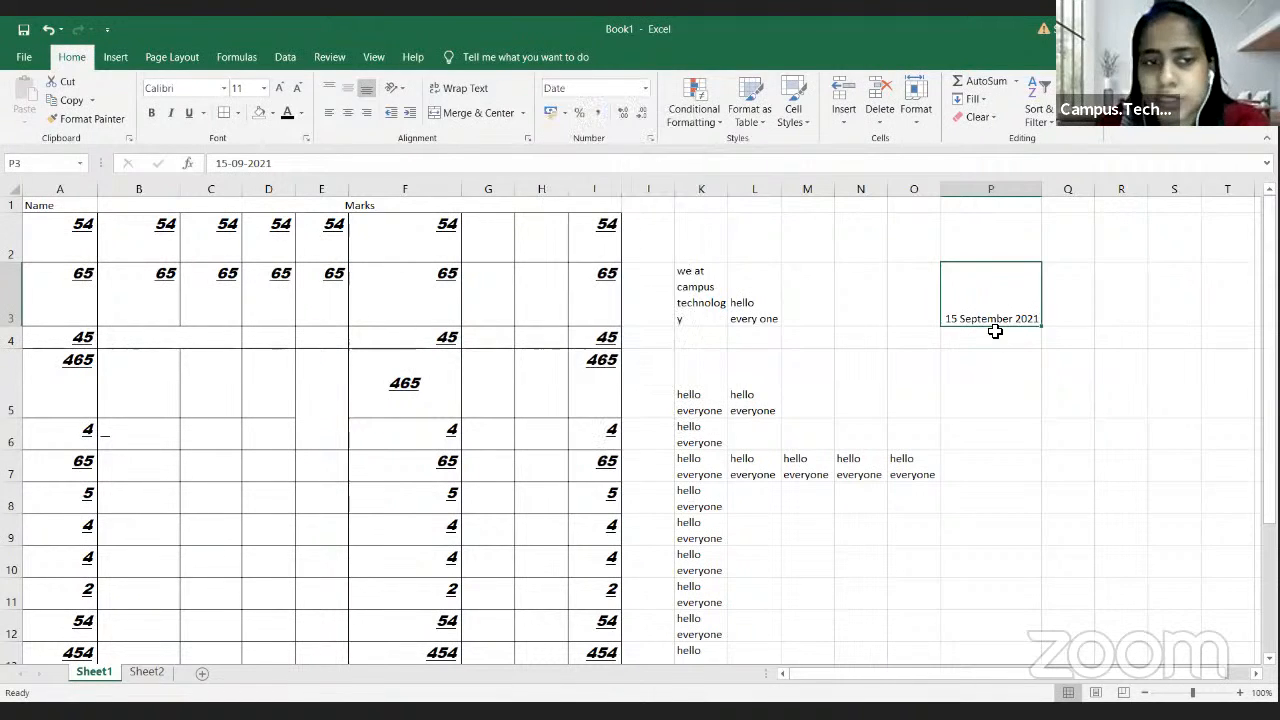
# Step: Change the entry in F5 to 465/2 and apply the Percentage number format to it
pyautogui.click(458, 388)
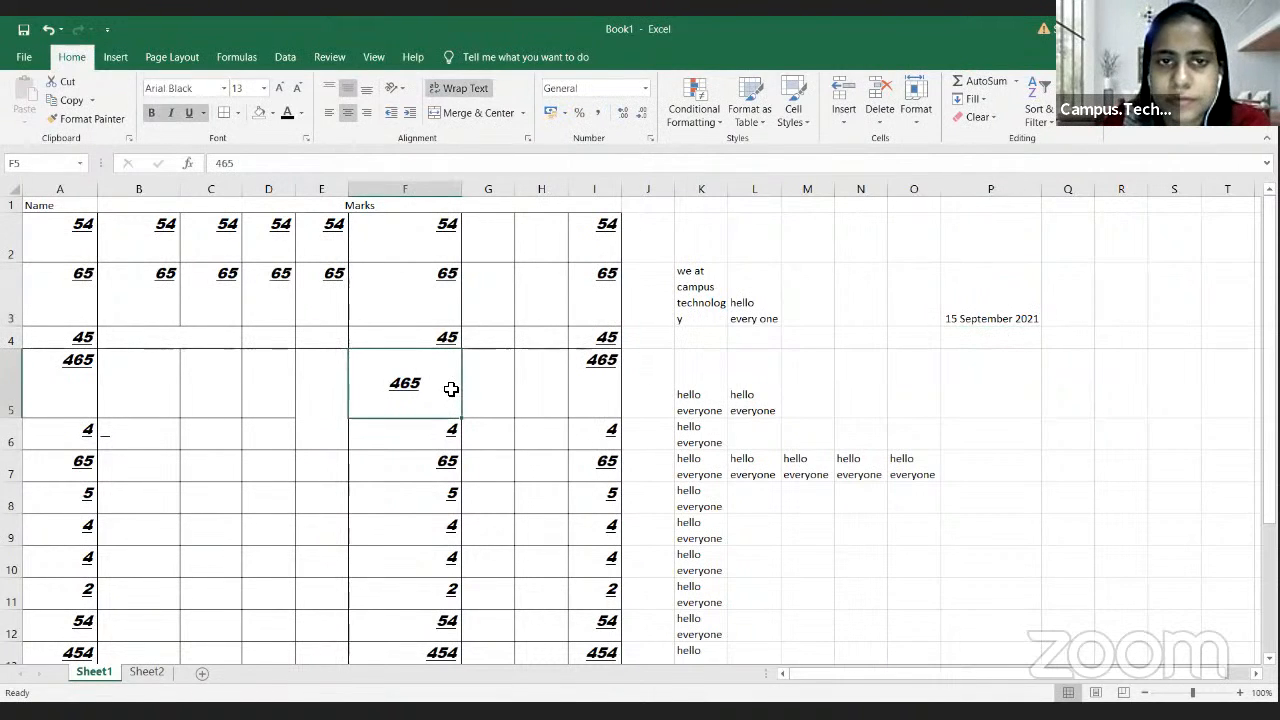
pyautogui.click(645, 90)
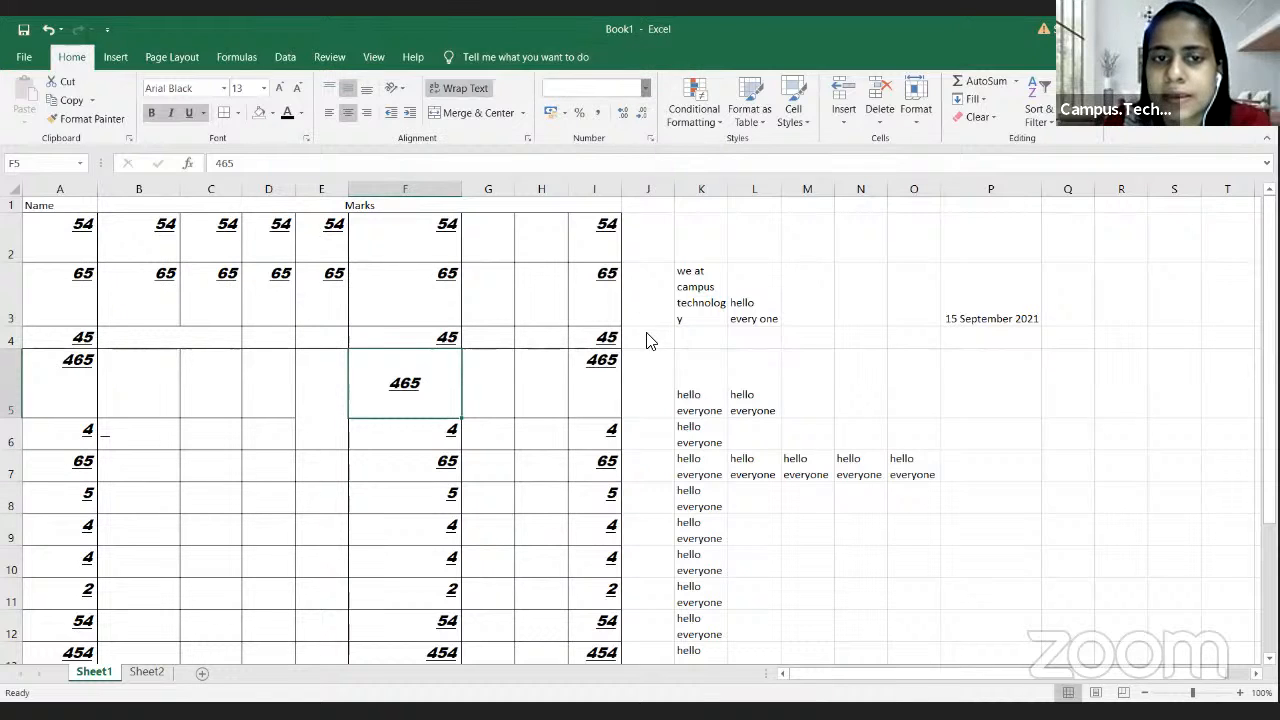
pyautogui.doubleClick(425, 383)
pyautogui.write('/2')
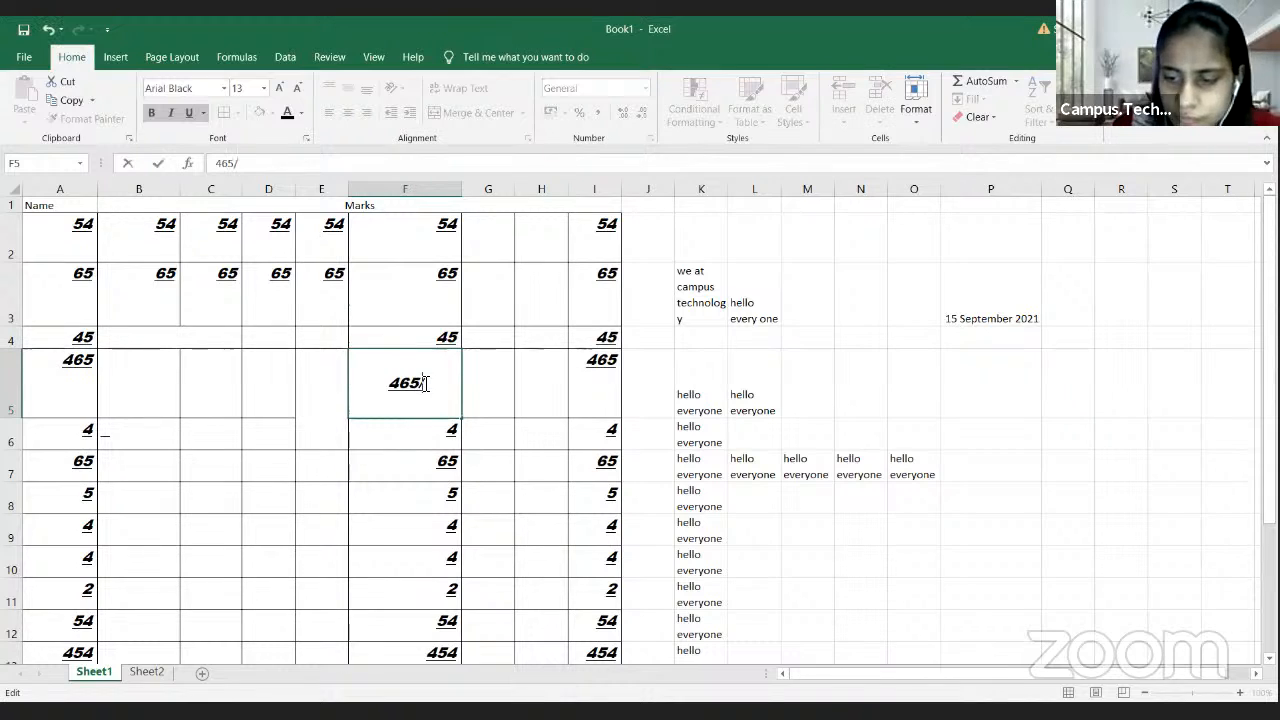
pyautogui.click(496, 376)
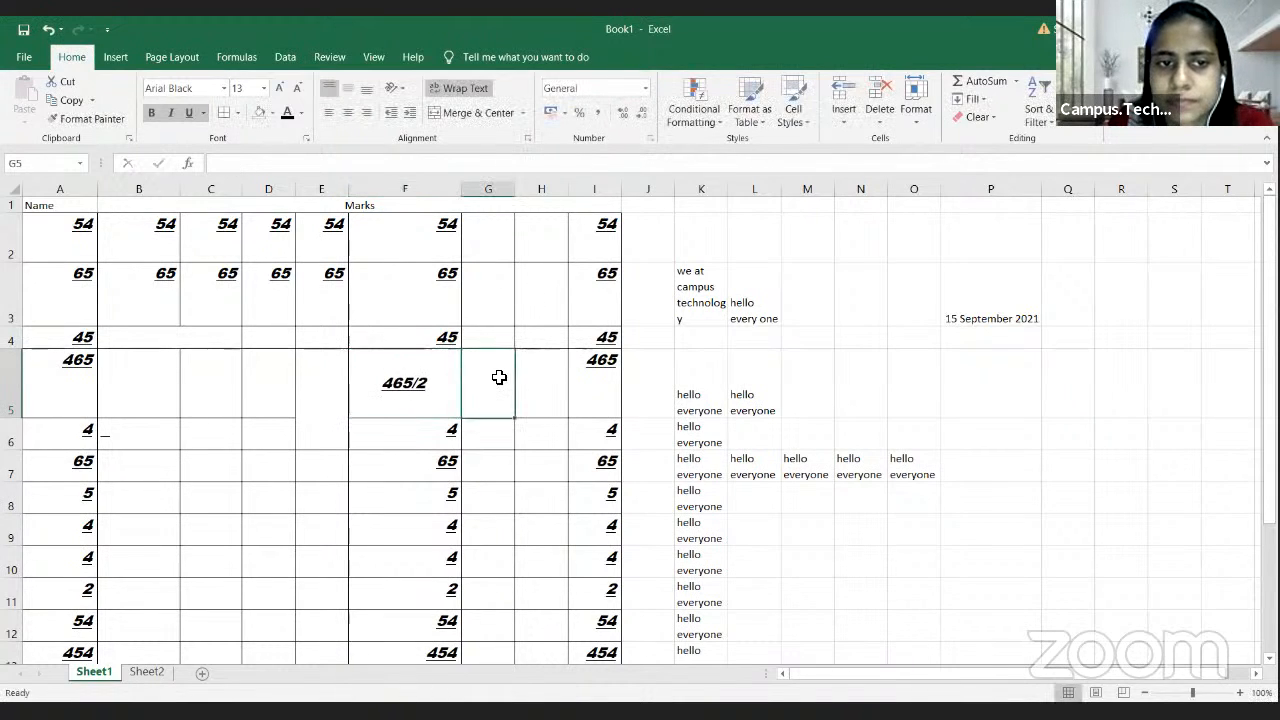
pyautogui.click(645, 89)
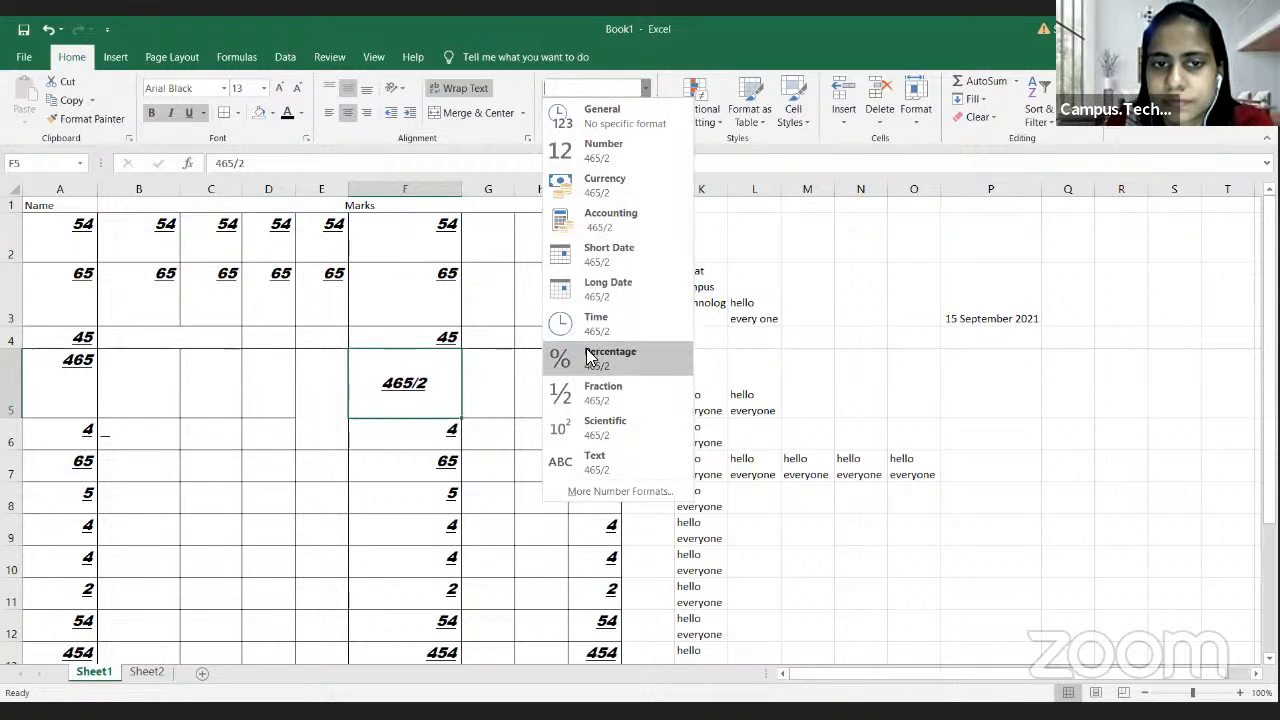
pyautogui.click(590, 358)
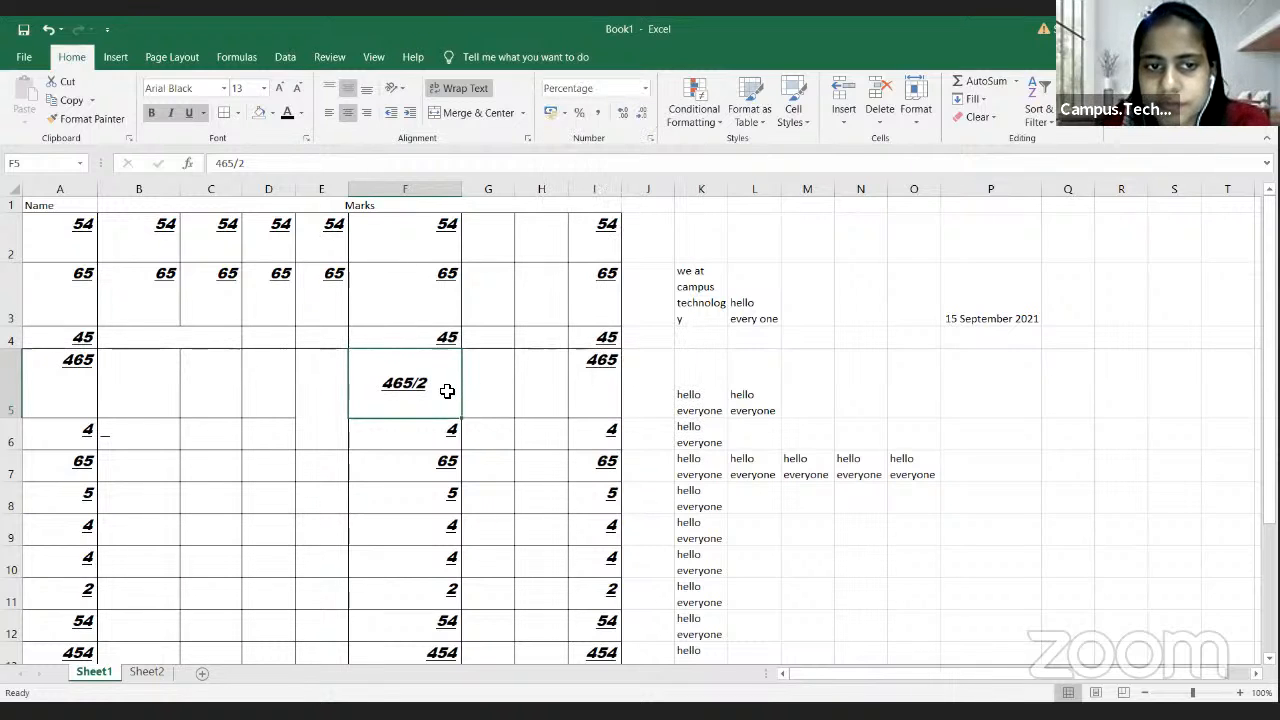
# Step: Remove "/2" from cell F5 so that it contains only 465
pyautogui.doubleClick(447, 391)
pyautogui.press('BackSpace')
pyautogui.press('BackSpace')
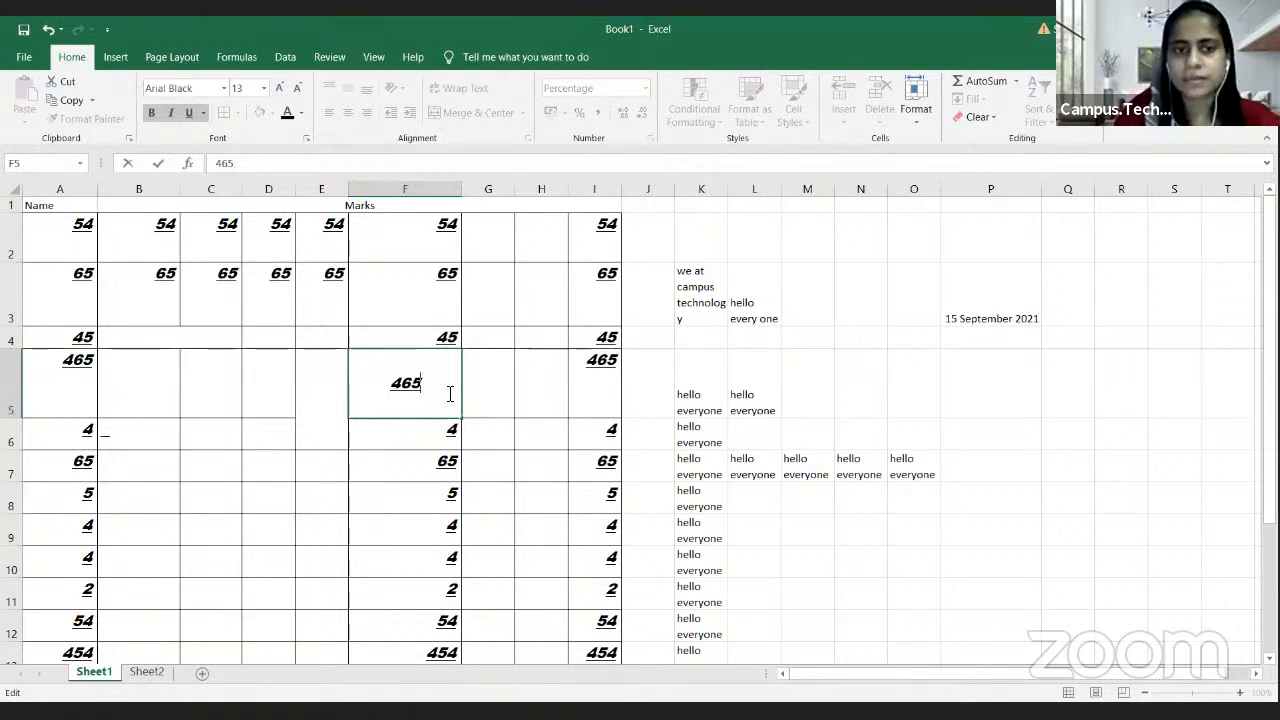
pyautogui.click(600, 236)
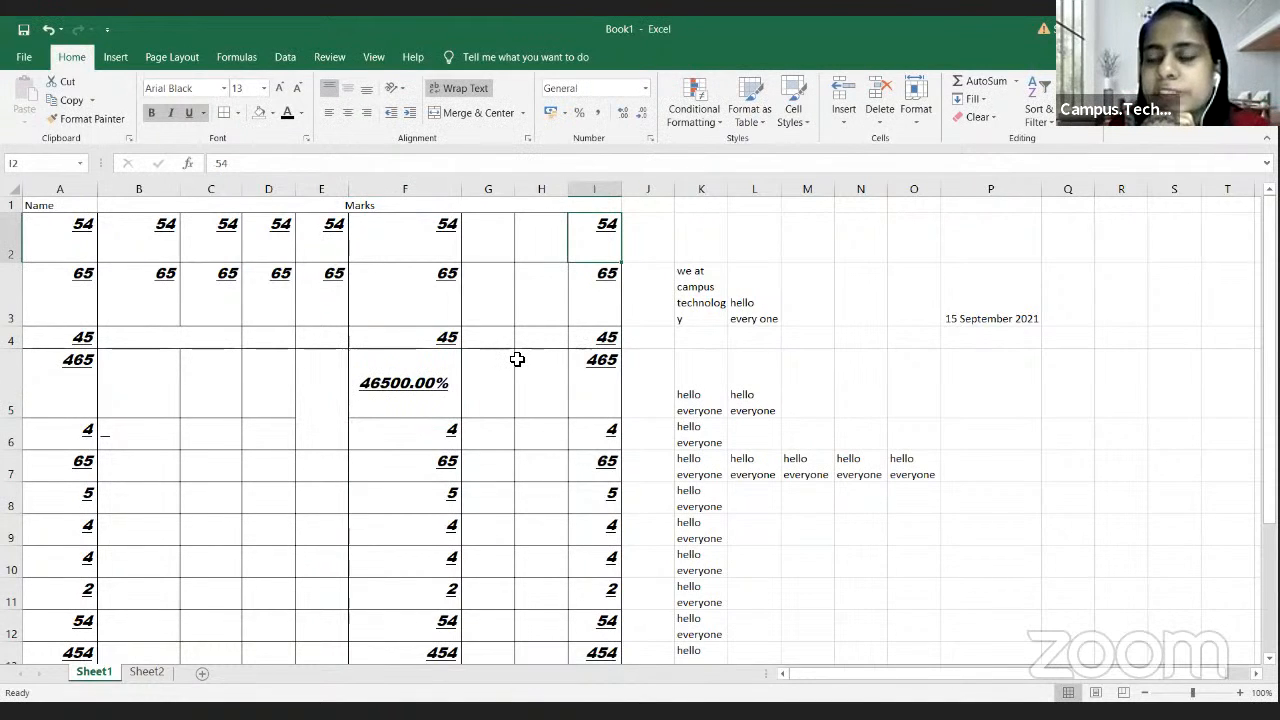
# Step: Try to shorten the percentage value in F5 to 4650
pyautogui.doubleClick(446, 382)
pyautogui.press('BackSpace')
pyautogui.press('BackSpace')
pyautogui.press('BackSpace')
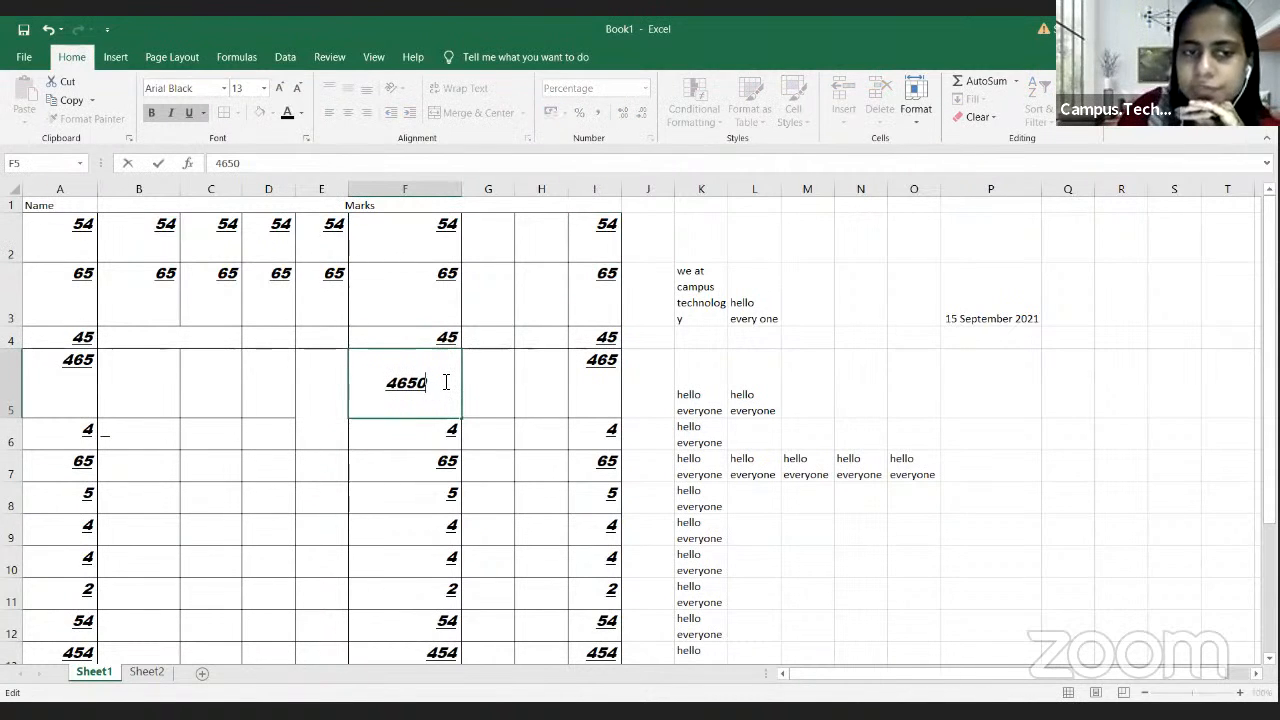
pyautogui.click(473, 393)
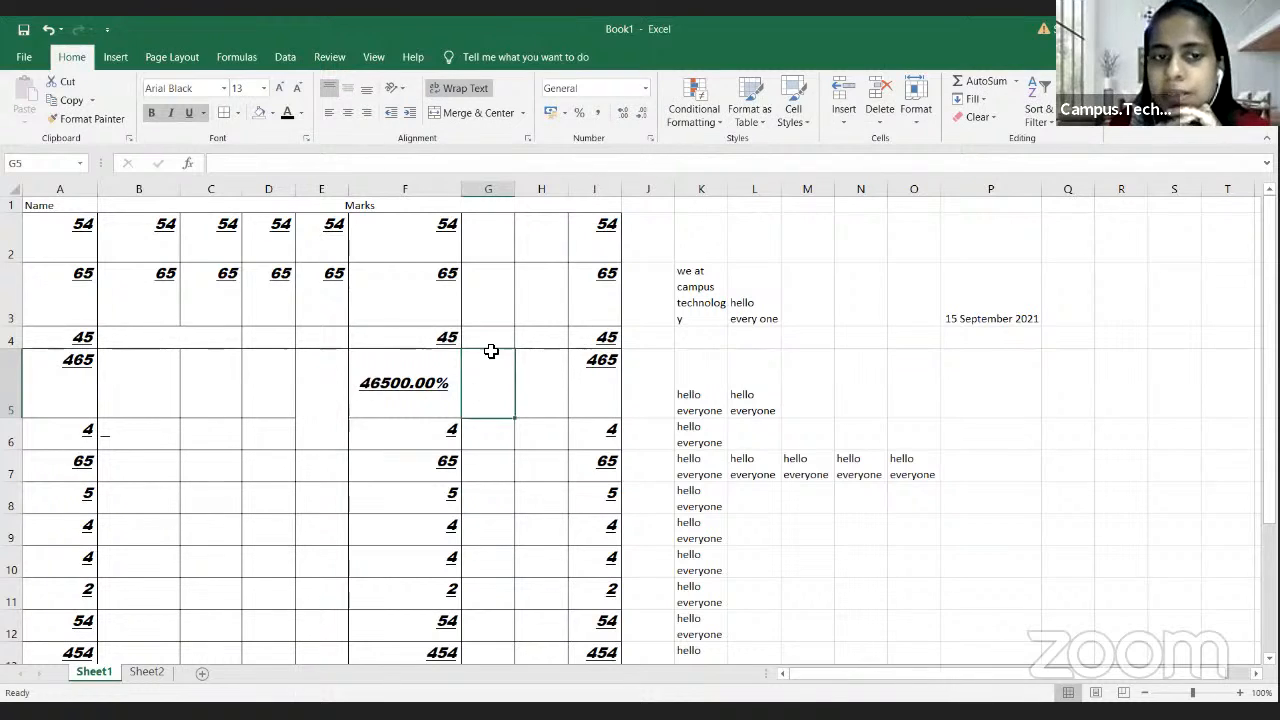
# Step: Set the number format of cell F5 back to General
pyautogui.click(450, 383)
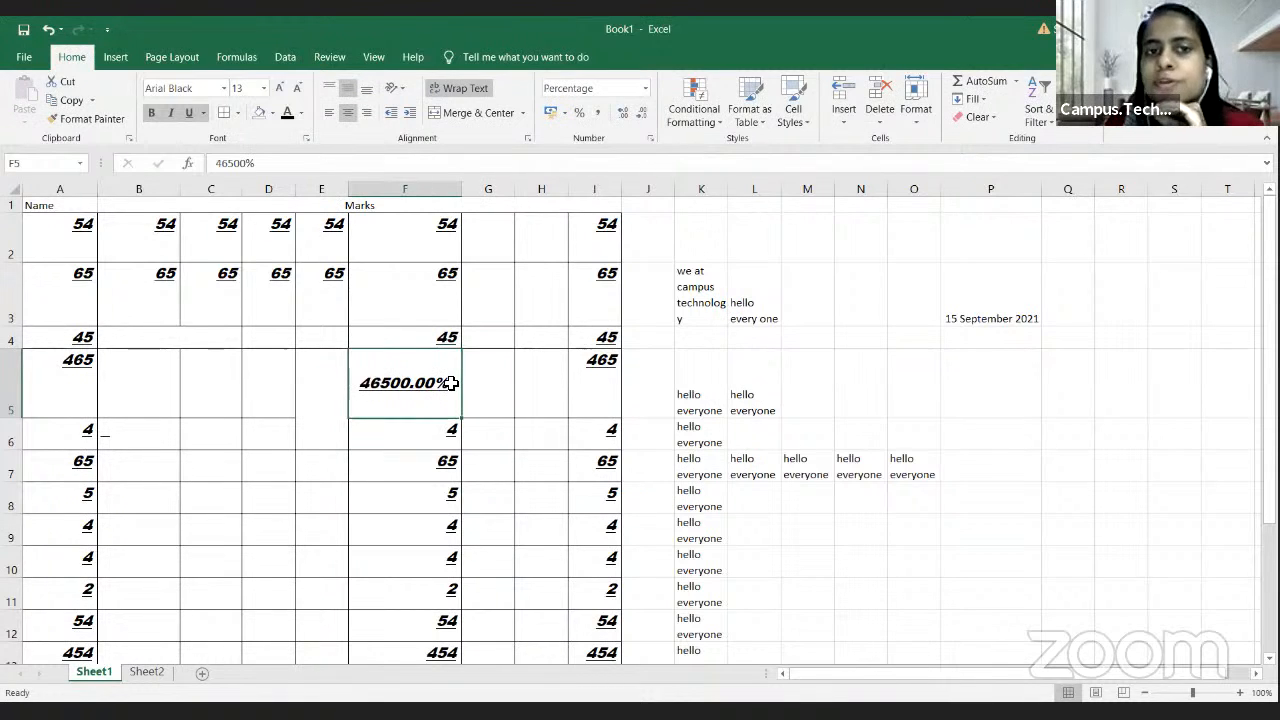
pyautogui.click(645, 88)
pyautogui.click(634, 116)
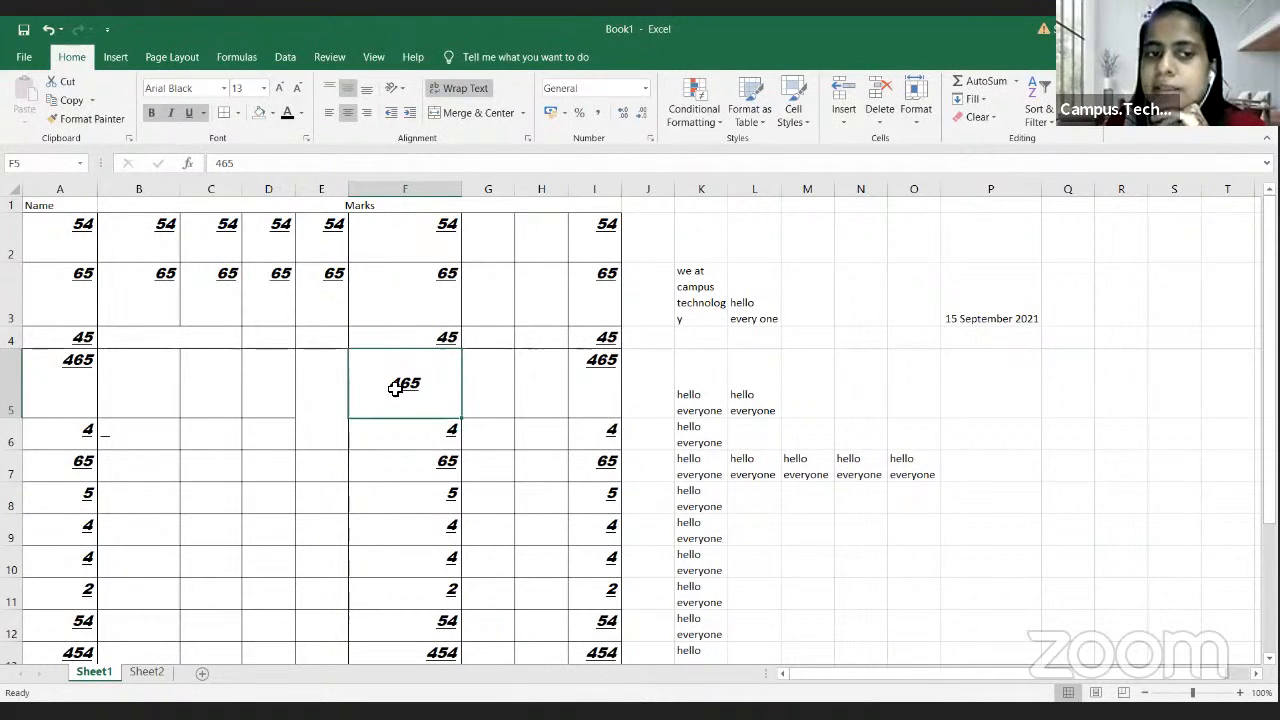
pyautogui.click(645, 88)
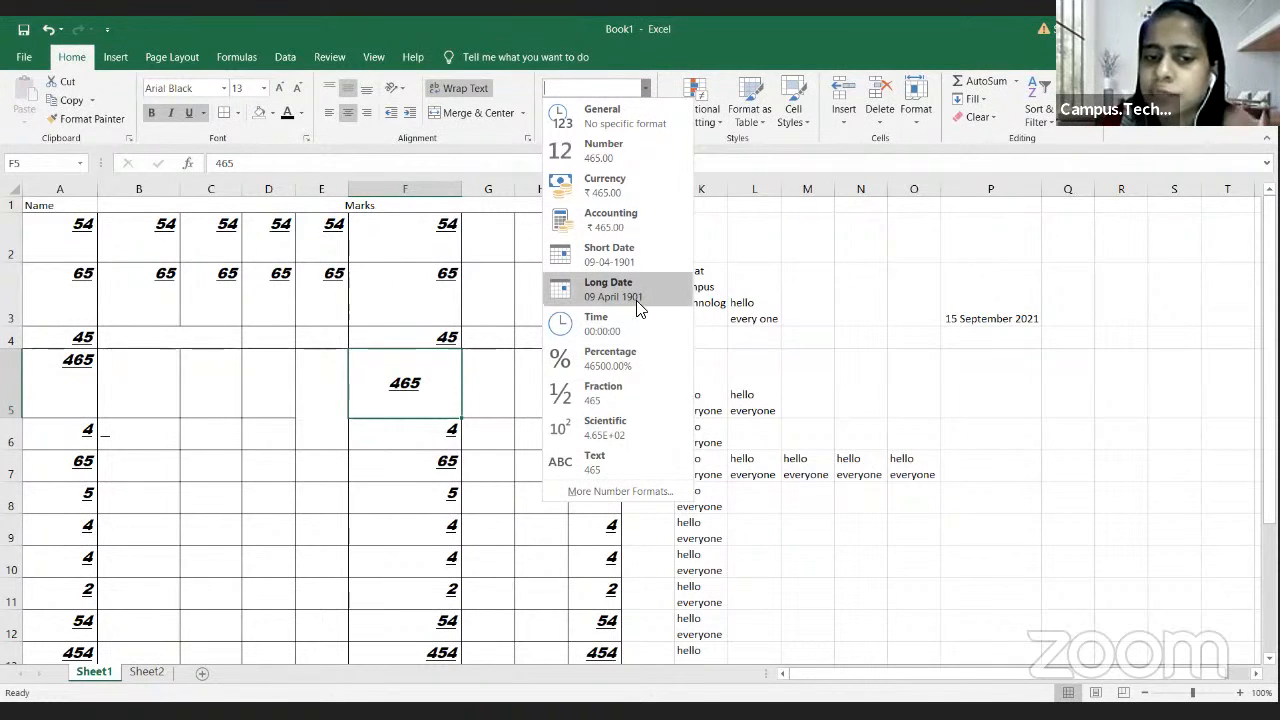
pyautogui.click(813, 389)
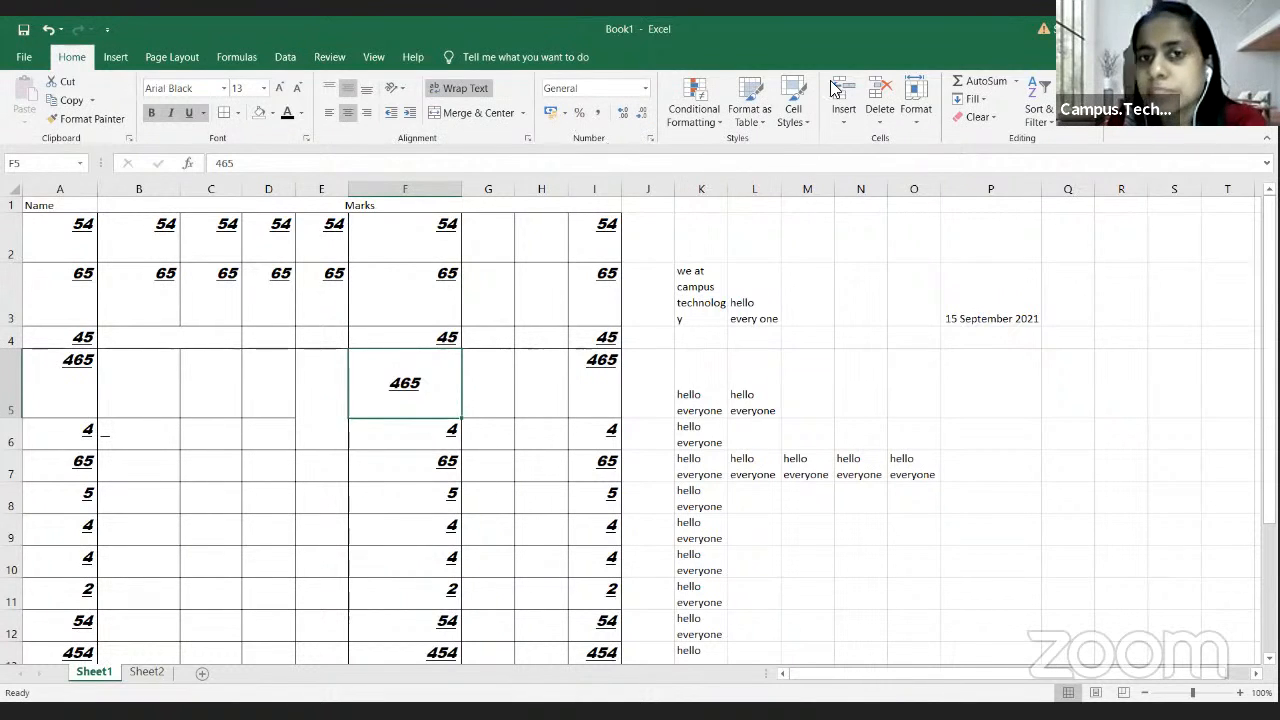
# Step: Add a Greater Than conditional formatting rule to F5 for values above 20, using Green Fill with Dark Green Text
pyautogui.click(717, 125)
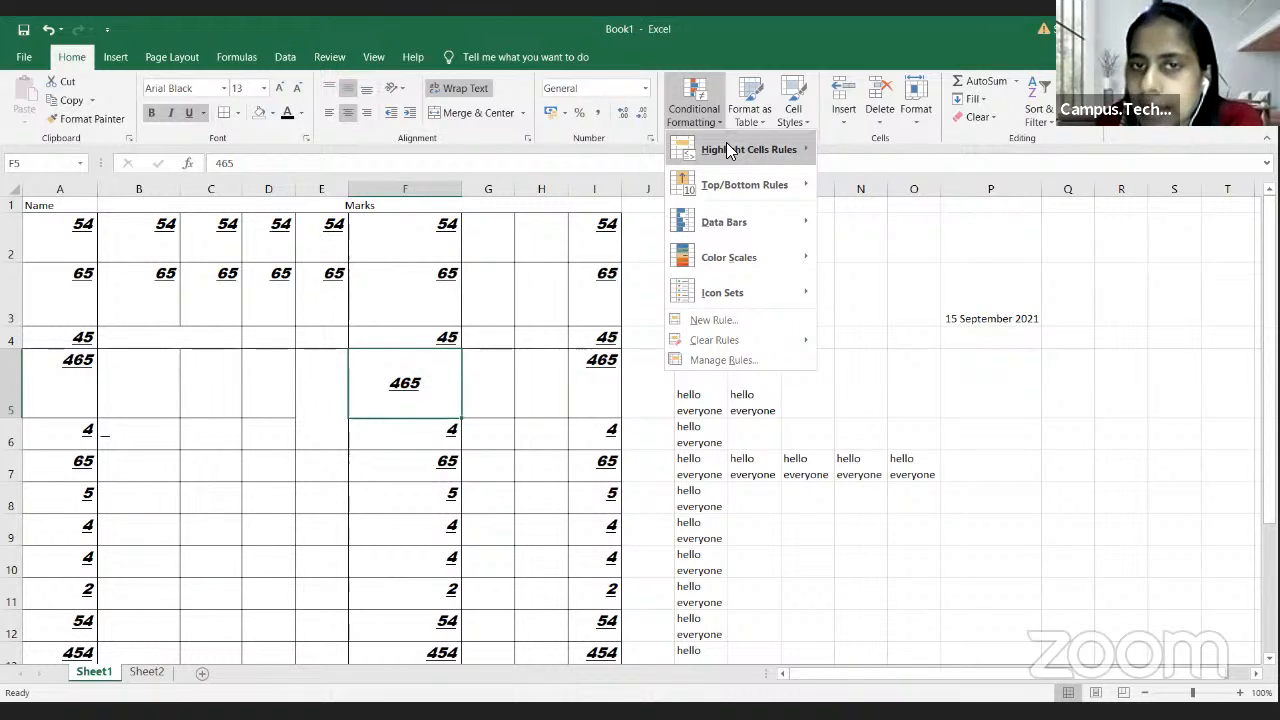
pyautogui.moveTo(726, 143)
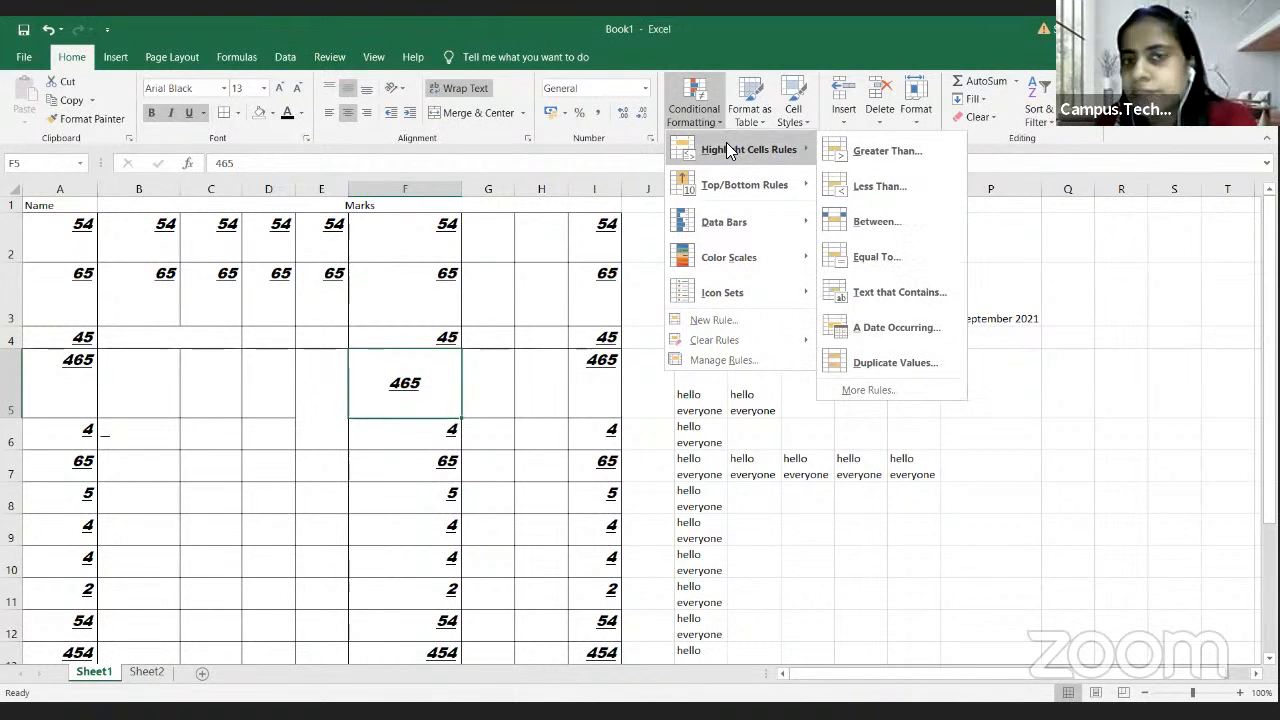
pyautogui.click(884, 152)
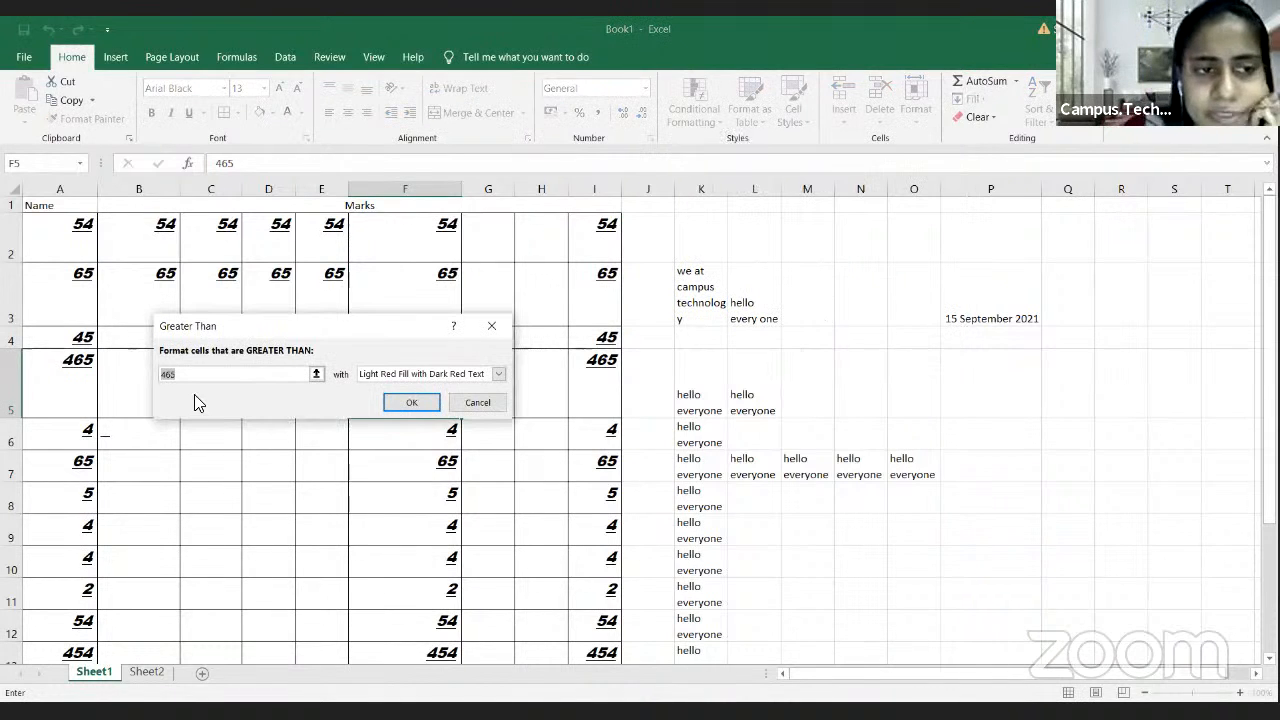
pyautogui.click(252, 375)
pyautogui.press('BackSpace')
pyautogui.press('BackSpace')
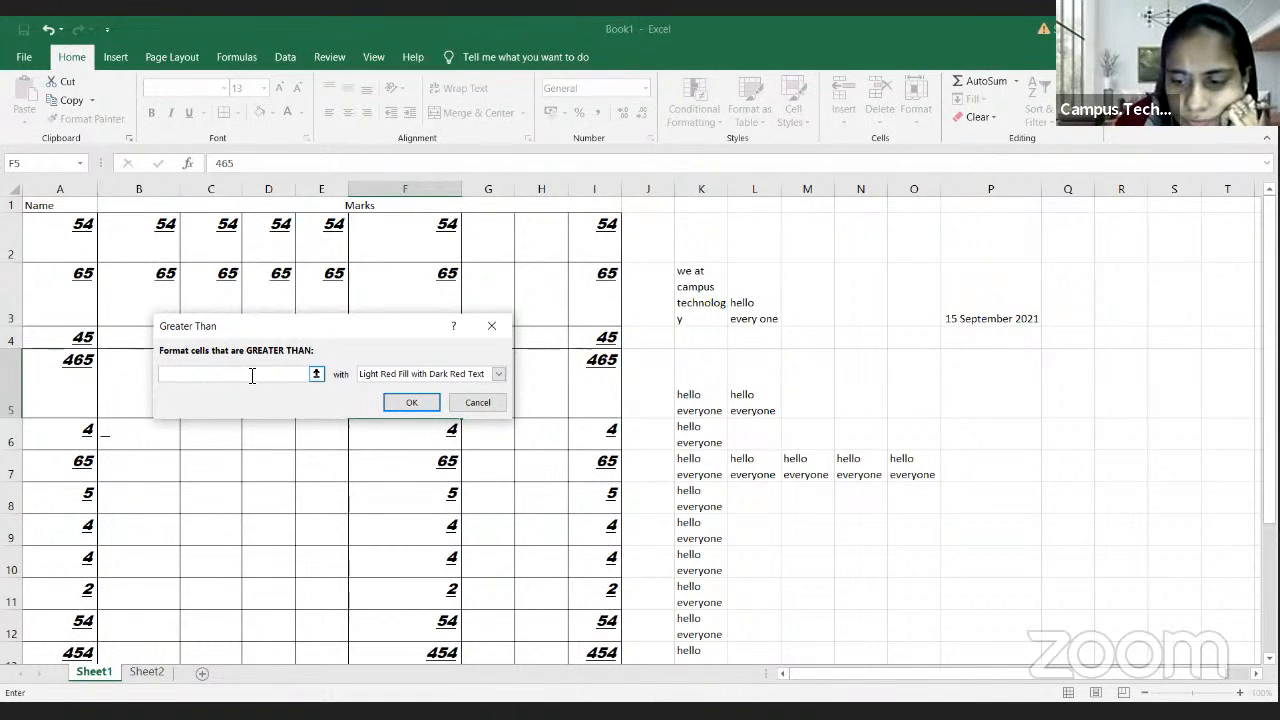
pyautogui.write('20')
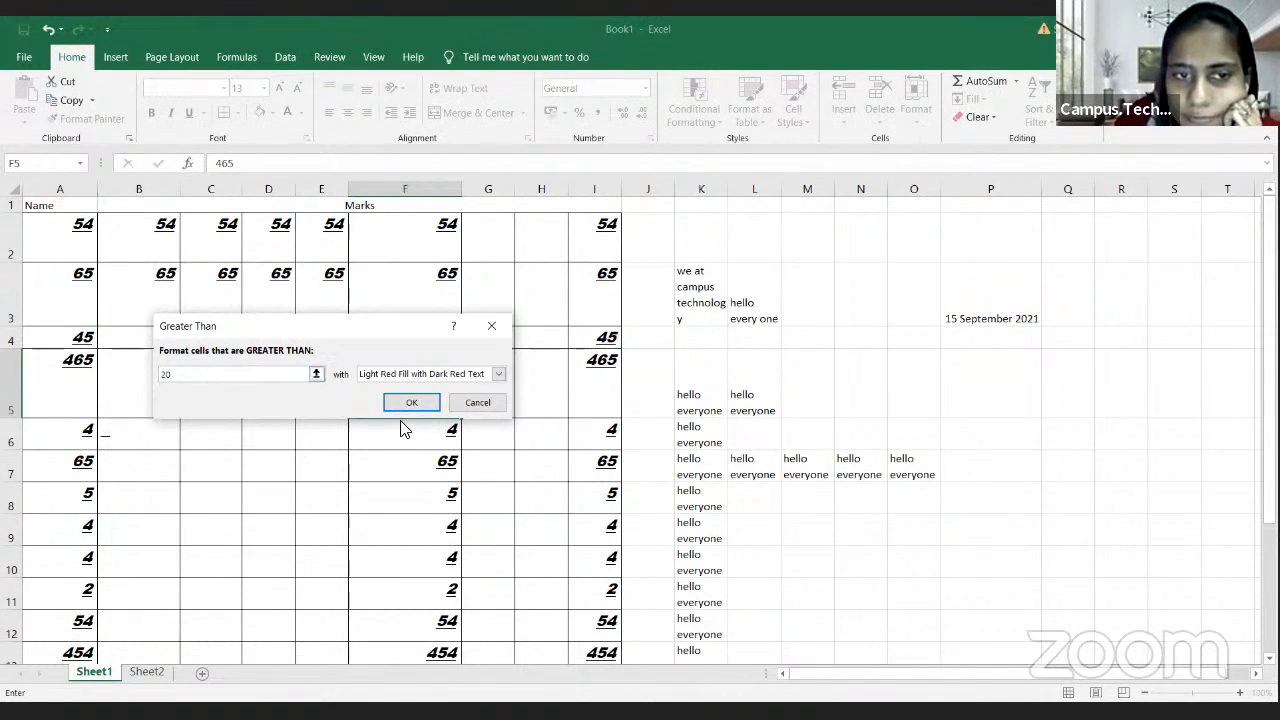
pyautogui.click(498, 374)
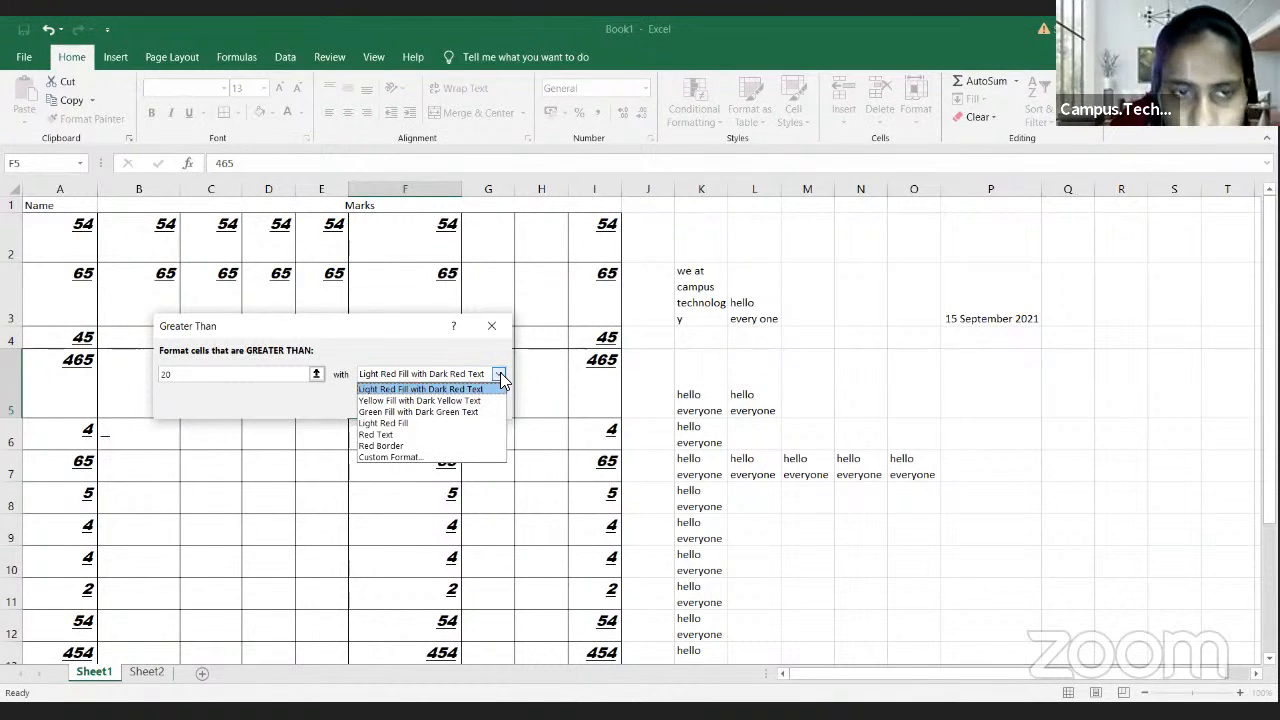
pyautogui.click(470, 413)
pyautogui.click(425, 402)
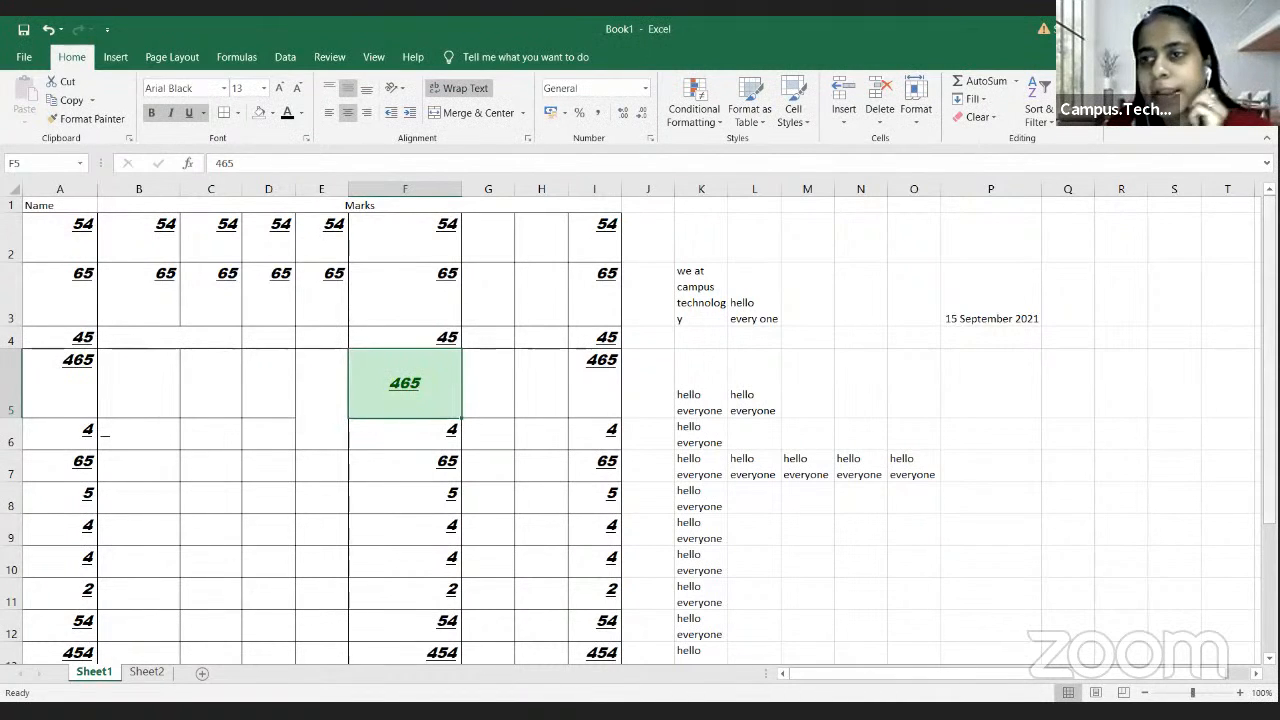
# Step: Add a Greater Than conditional formatting rule to A2:J23 for values above 20, using Green Fill with Dark Green Text
pyautogui.click(77, 247)
pyautogui.hotkey('shift', 'Right')
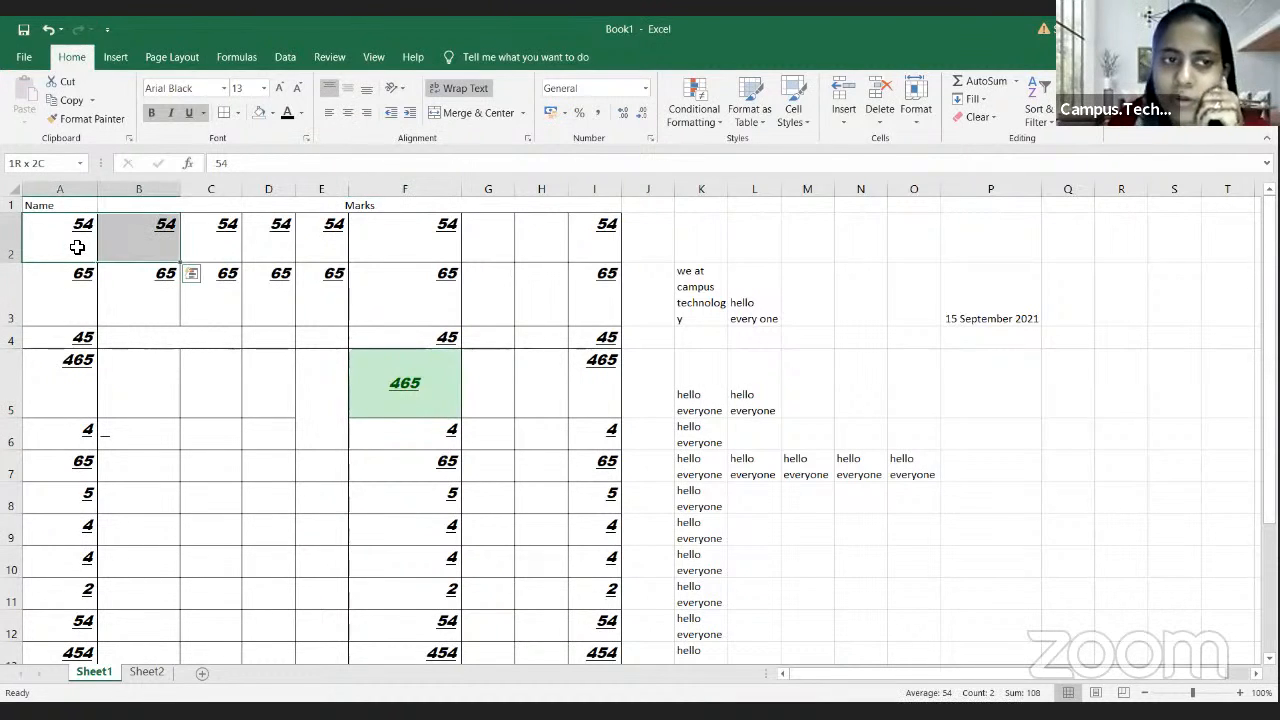
pyautogui.hotkey('shift', 'Right')
pyautogui.hotkey('shift', 'Right')
pyautogui.hotkey('shift', 'Right')
pyautogui.hotkey('shift', 'Right')
pyautogui.hotkey('shift', 'Right')
pyautogui.hotkey('shift', 'Right')
pyautogui.hotkey('shift', 'Right')
pyautogui.hotkey('shift', 'Right')
pyautogui.hotkey('shift', 'Down')
pyautogui.hotkey('shift', 'Down')
pyautogui.hotkey('shift', 'Down')
pyautogui.hotkey('shift', 'Down')
pyautogui.hotkey('shift', 'Down')
pyautogui.hotkey('shift', 'Down')
pyautogui.hotkey('shift', 'Down')
pyautogui.hotkey('shift', 'Down')
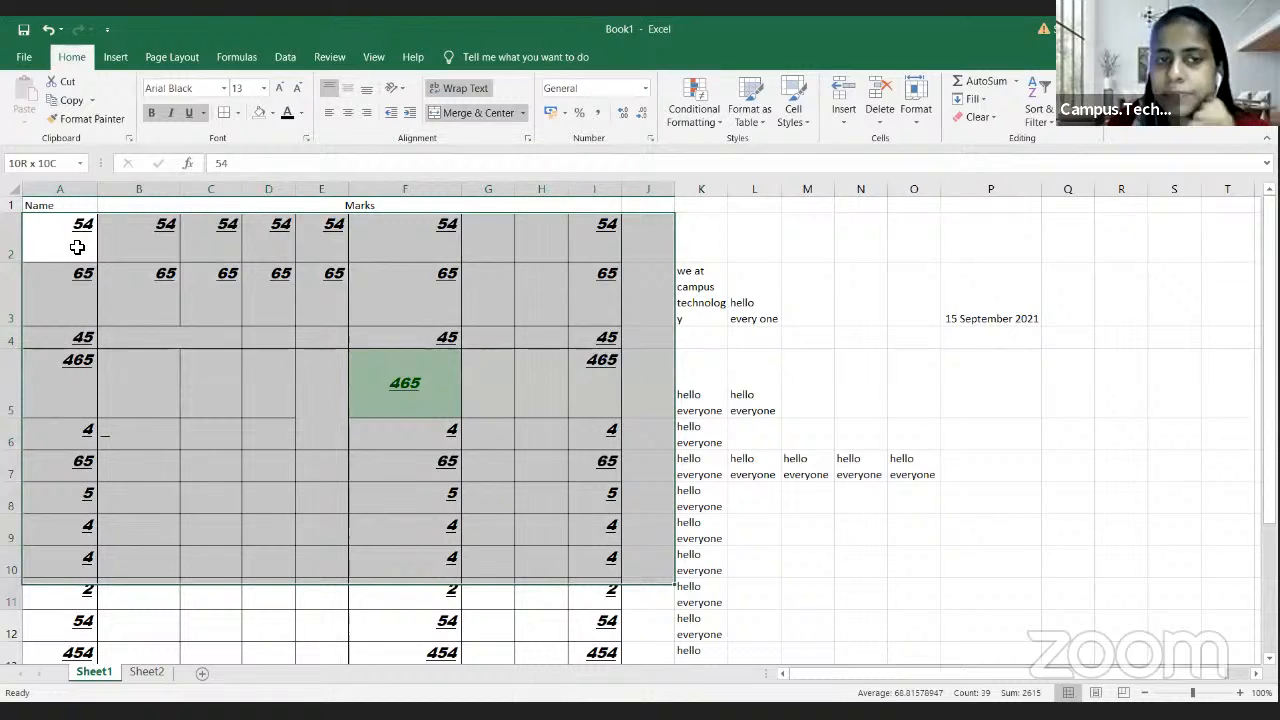
pyautogui.hotkey('shift', 'Down')
pyautogui.hotkey('shift', 'Down')
pyautogui.hotkey('shift', 'Down')
pyautogui.hotkey('shift', 'Down')
pyautogui.hotkey('shift', 'Down')
pyautogui.hotkey('shift', 'Down')
pyautogui.hotkey('shift', 'Down')
pyautogui.hotkey('shift', 'Down')
pyautogui.hotkey('shift', 'Down')
pyautogui.hotkey('shift', 'Down')
pyautogui.hotkey('shift', 'Down')
pyautogui.hotkey('shift', 'Down')
pyautogui.click(694, 112)
pyautogui.click(851, 156)
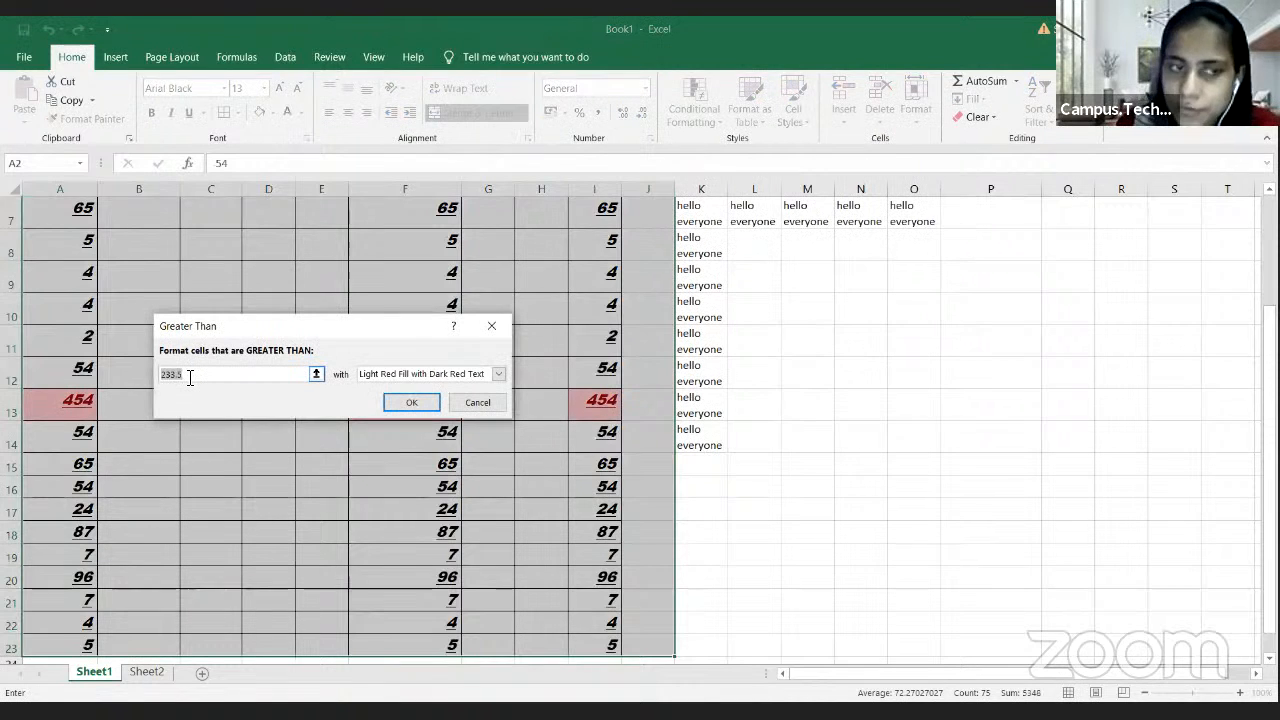
pyautogui.write('20')
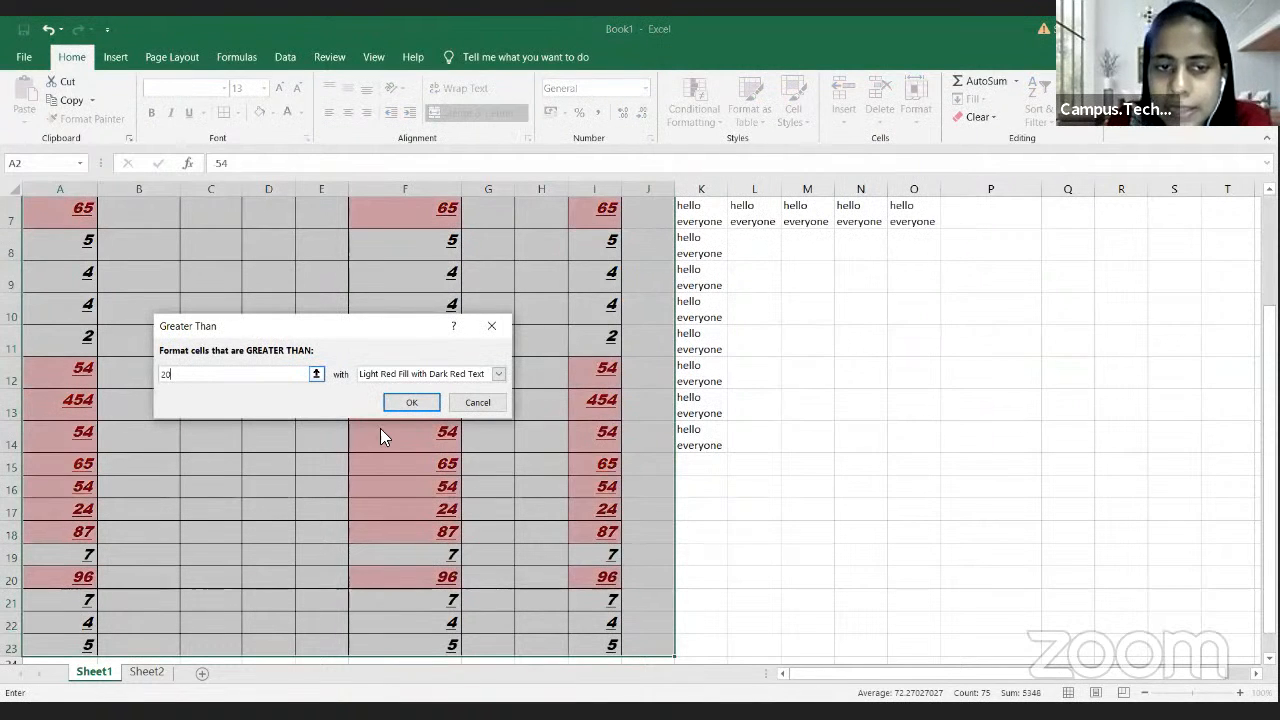
pyautogui.click(498, 374)
pyautogui.click(463, 413)
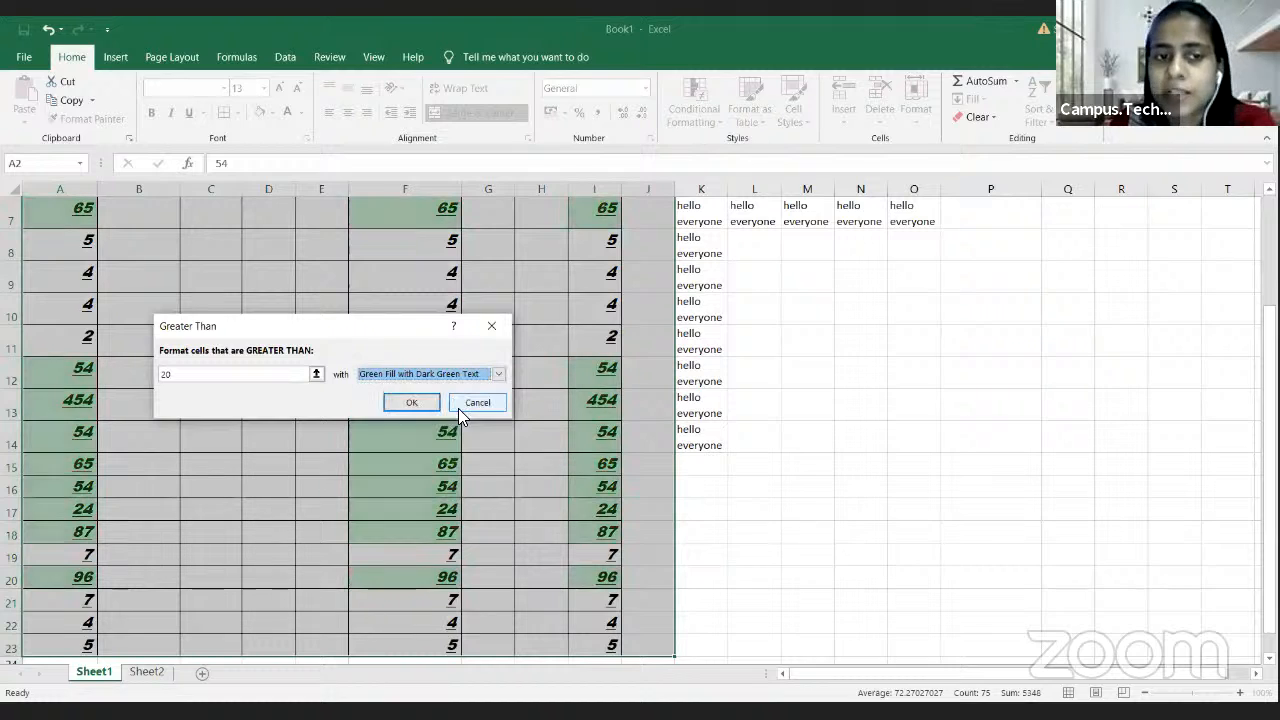
pyautogui.click(416, 403)
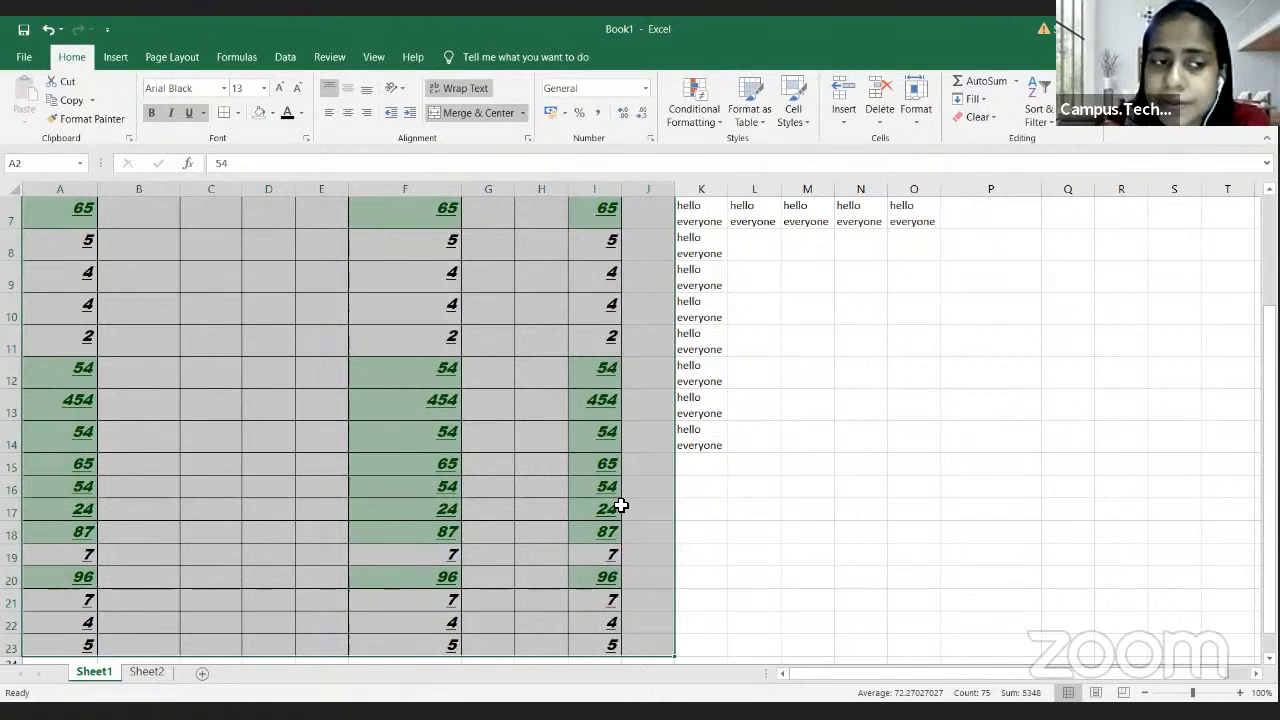
pyautogui.click(1045, 490)
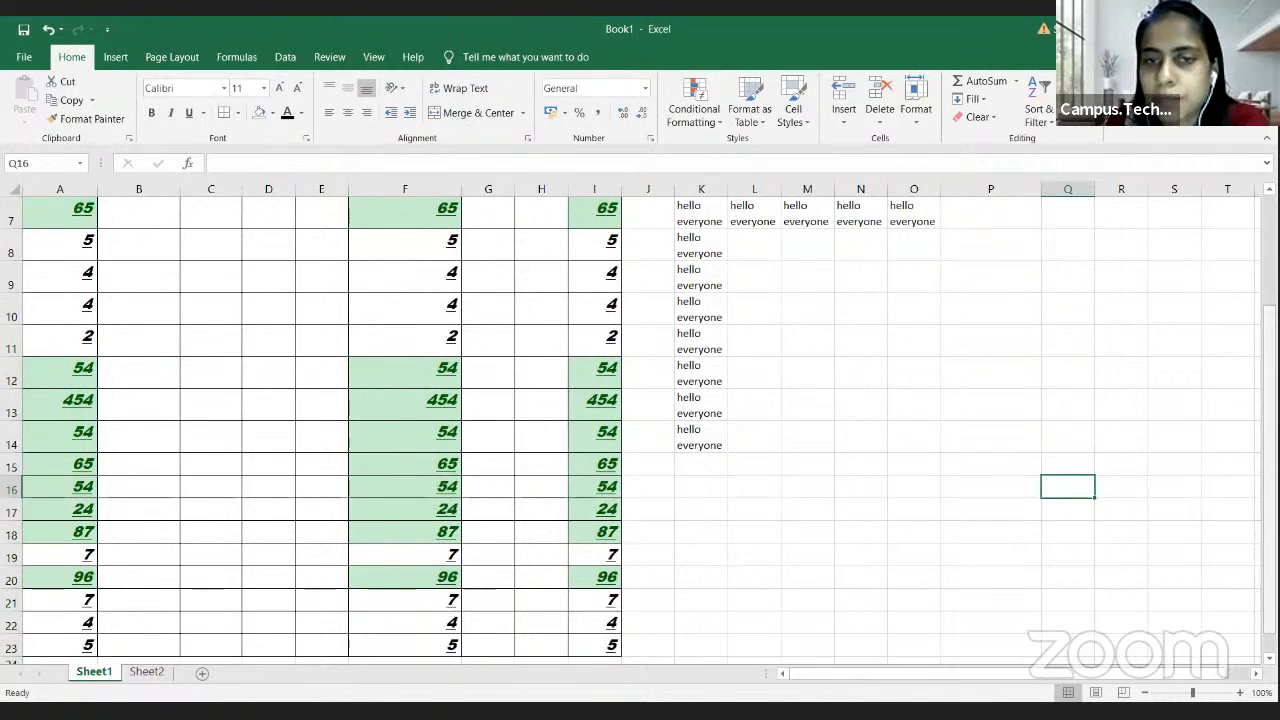
pyautogui.scroll(3, 161, 247)
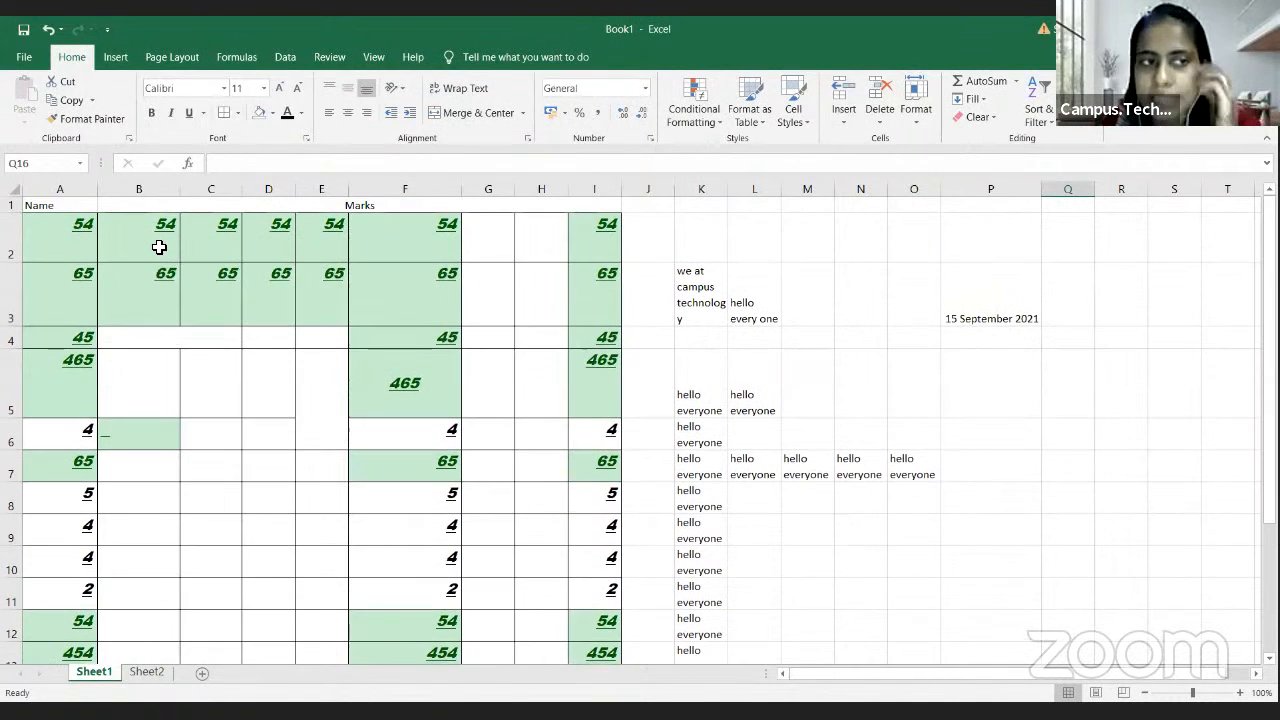
# Step: Undo the green Greater Than rule applied to A2:J23
pyautogui.click(90, 243)
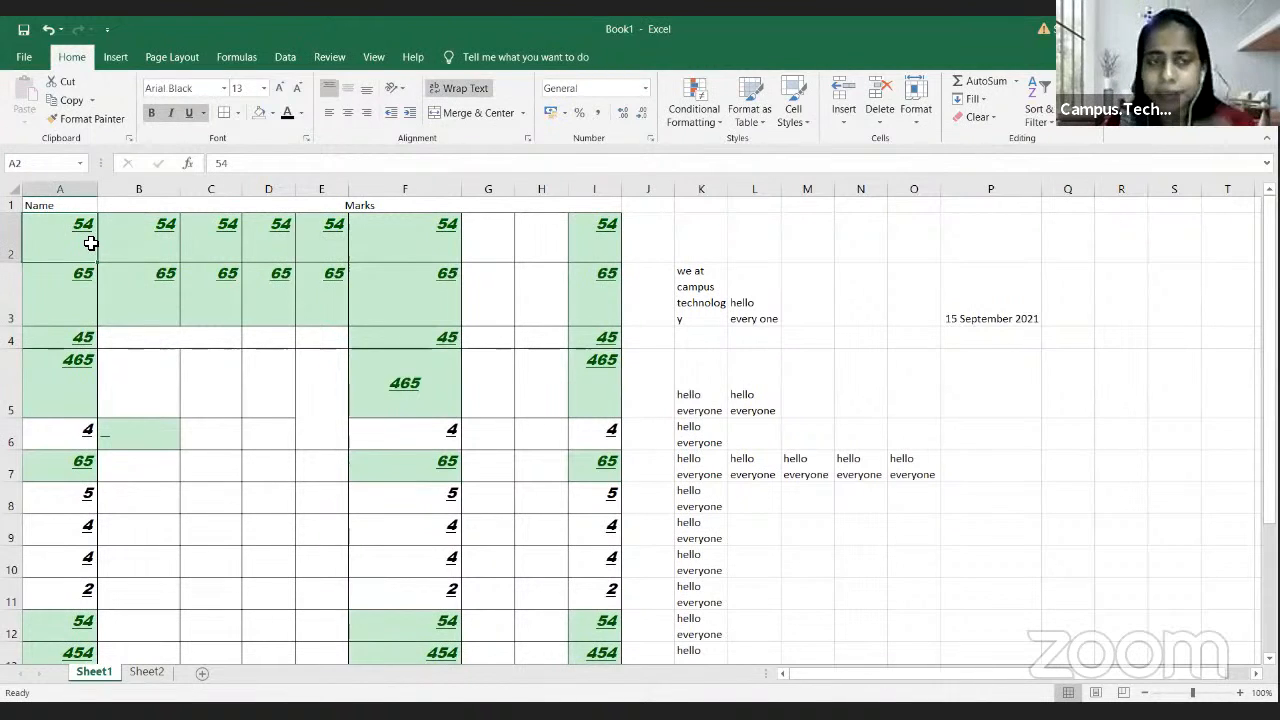
pyautogui.hotkey('shift', 'Right')
pyautogui.hotkey('shift', 'Right')
pyautogui.hotkey('shift', 'Right')
pyautogui.hotkey('shift', 'Right')
pyautogui.hotkey('shift', 'Right')
pyautogui.hotkey('shift', 'Right')
pyautogui.hotkey('shift', 'Right')
pyautogui.hotkey('shift', 'Right')
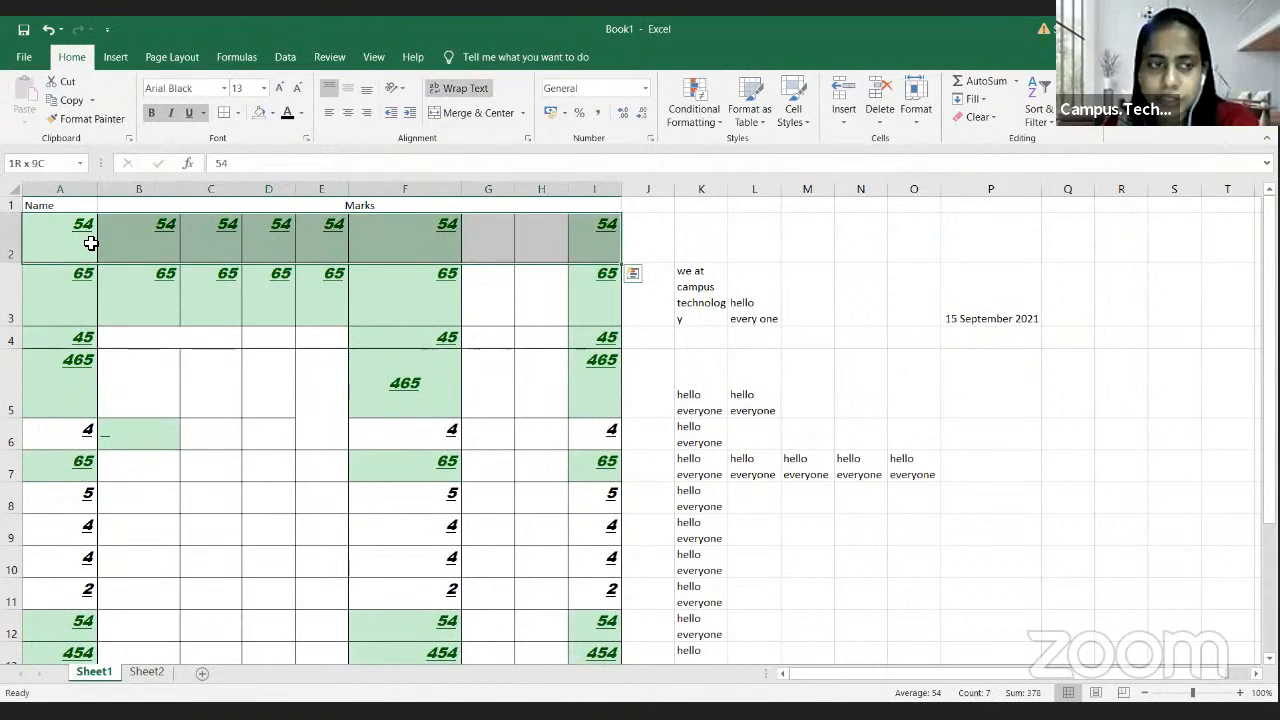
pyautogui.hotkey('ctrl', 'shift', 'Down')
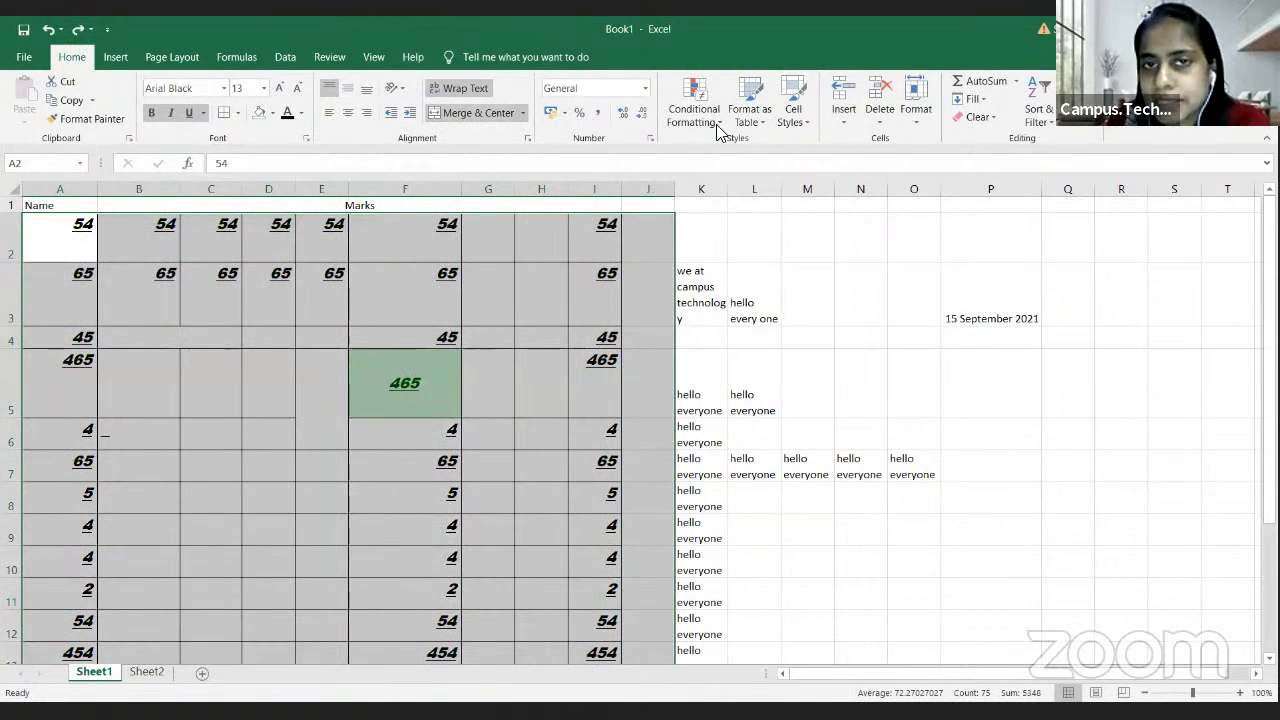
# Step: Add a Less Than conditional formatting rule to A2:J23 for values below 10, using Light Red Fill with Dark Red Text
pyautogui.click(694, 102)
pyautogui.moveTo(749, 150)
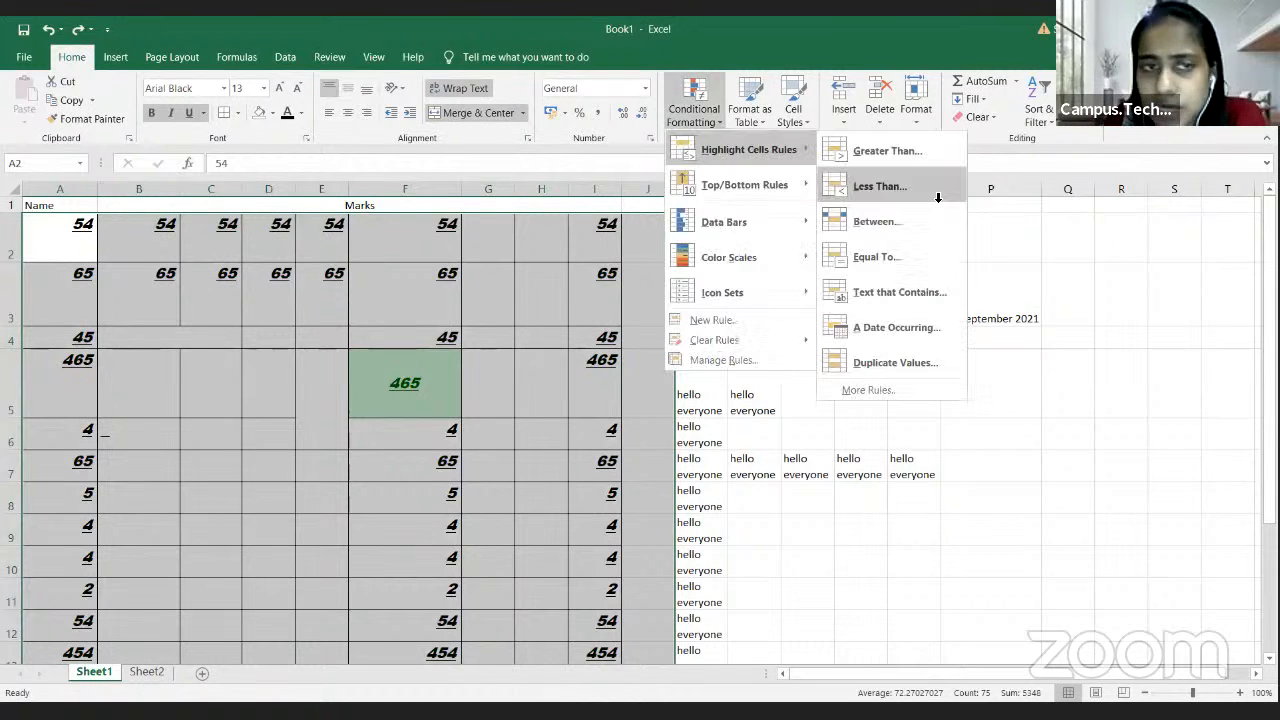
pyautogui.click(933, 199)
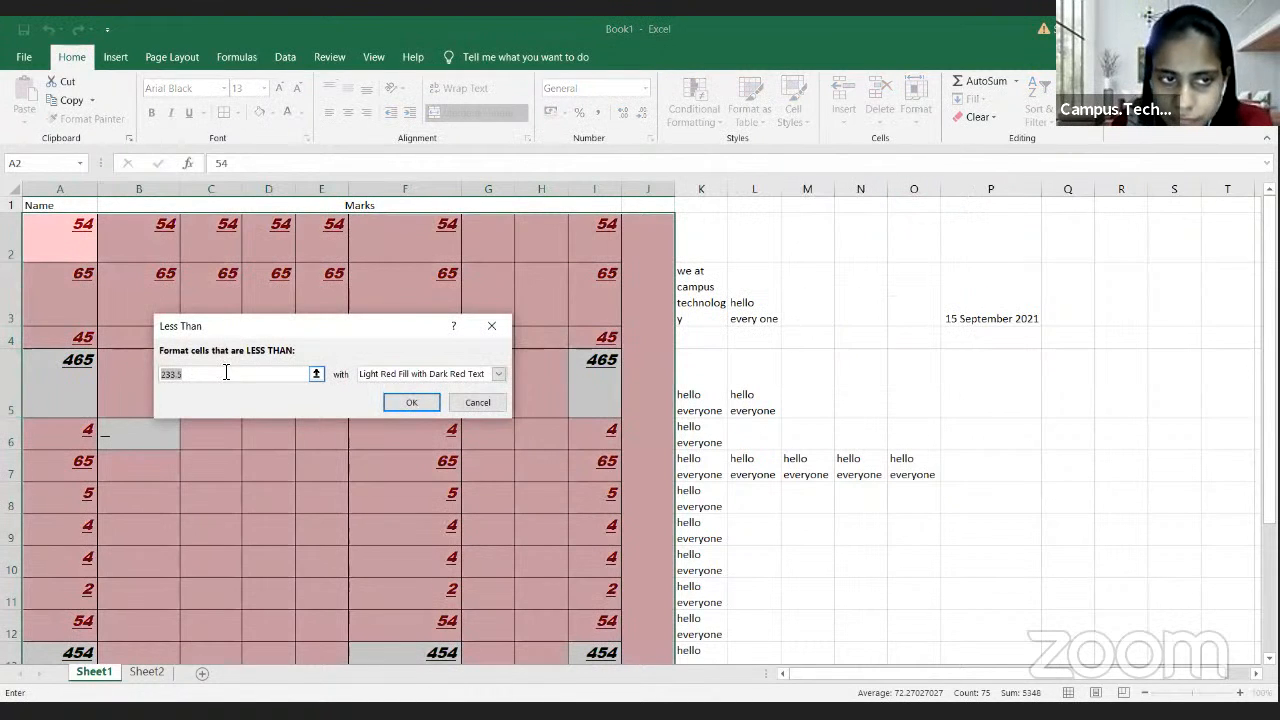
pyautogui.write('10')
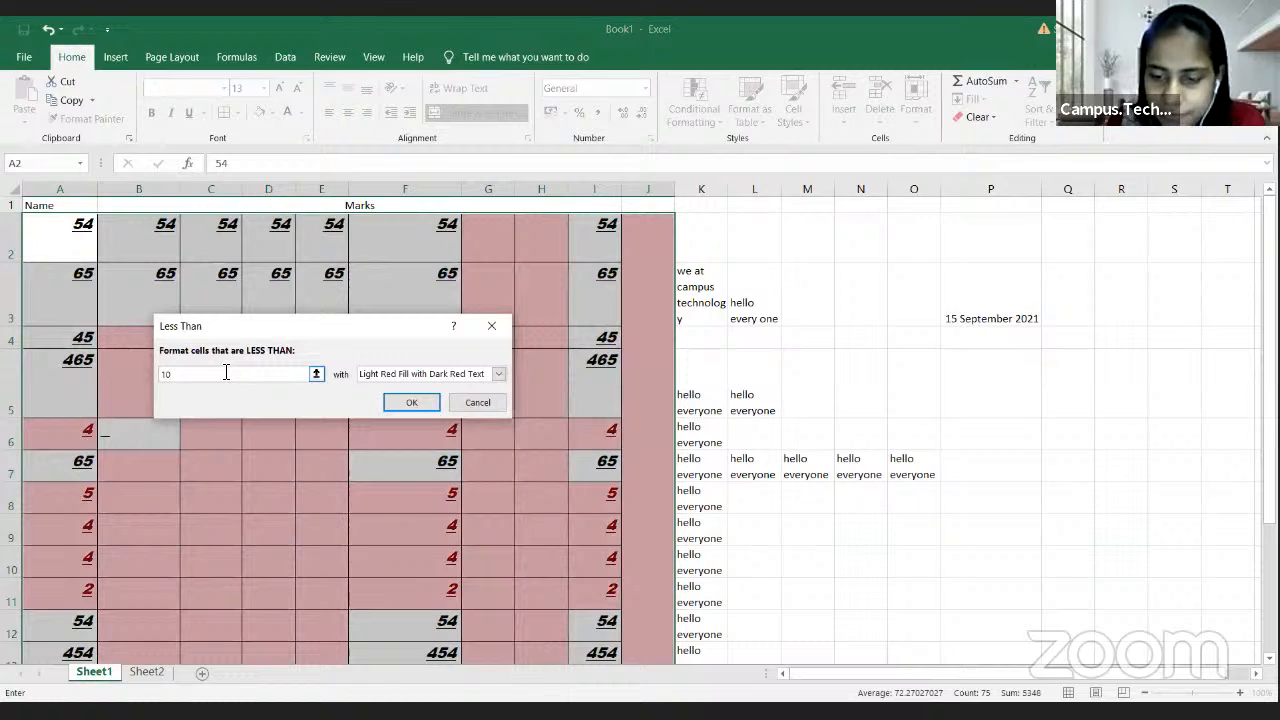
pyautogui.press('Return')
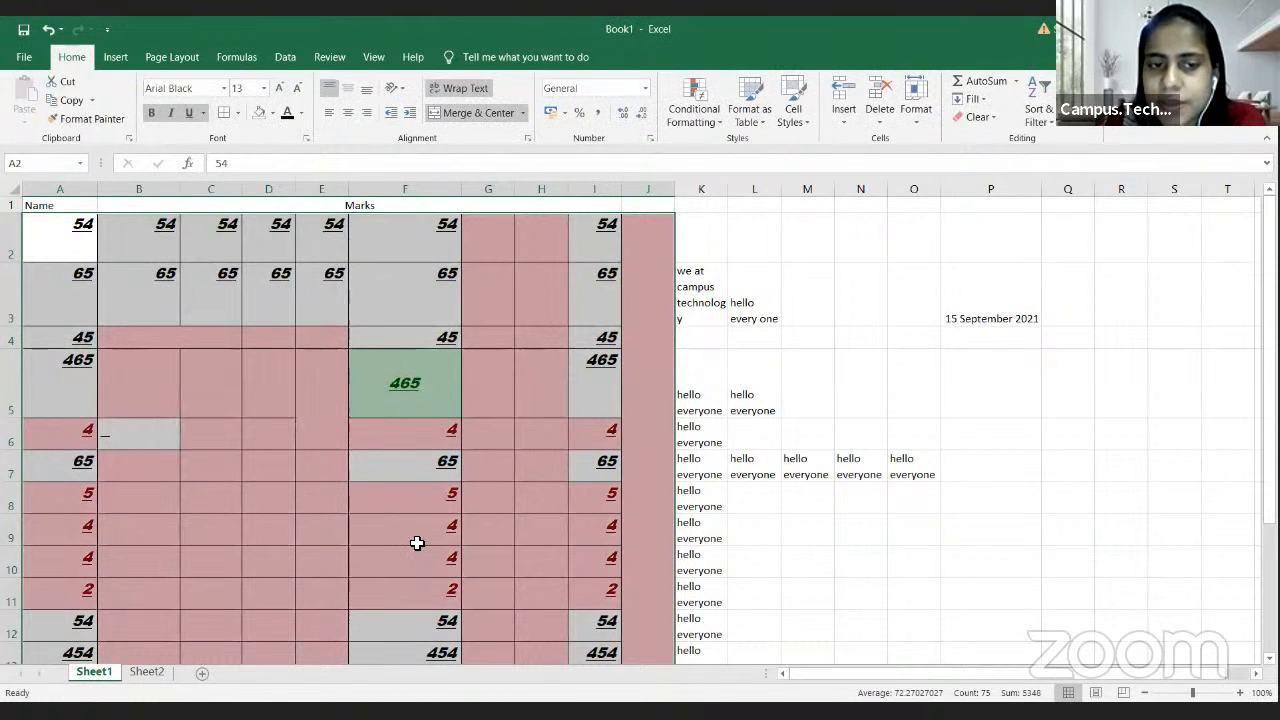
pyautogui.click(412, 532)
pyautogui.click(903, 499)
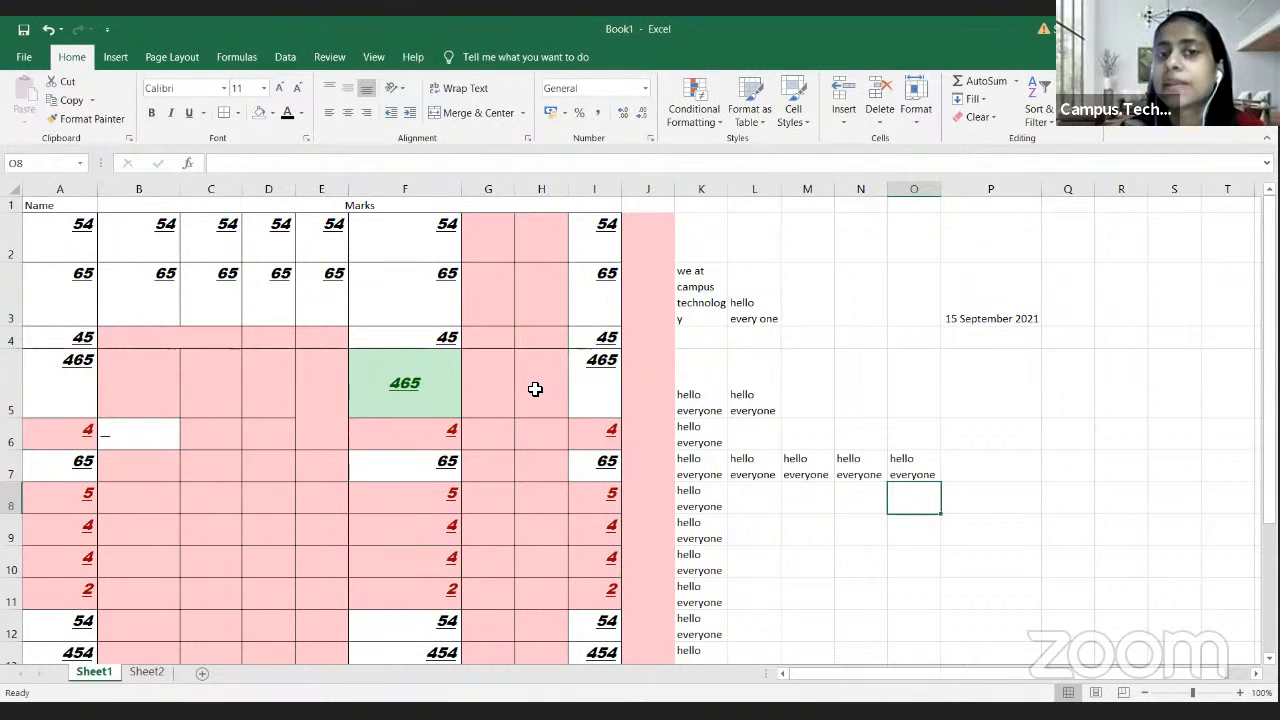
# Step: Add a Top 10 Items rule to A2:J18 with an item count above 10, using Light Red Fill with Dark Red Text
pyautogui.click(720, 120)
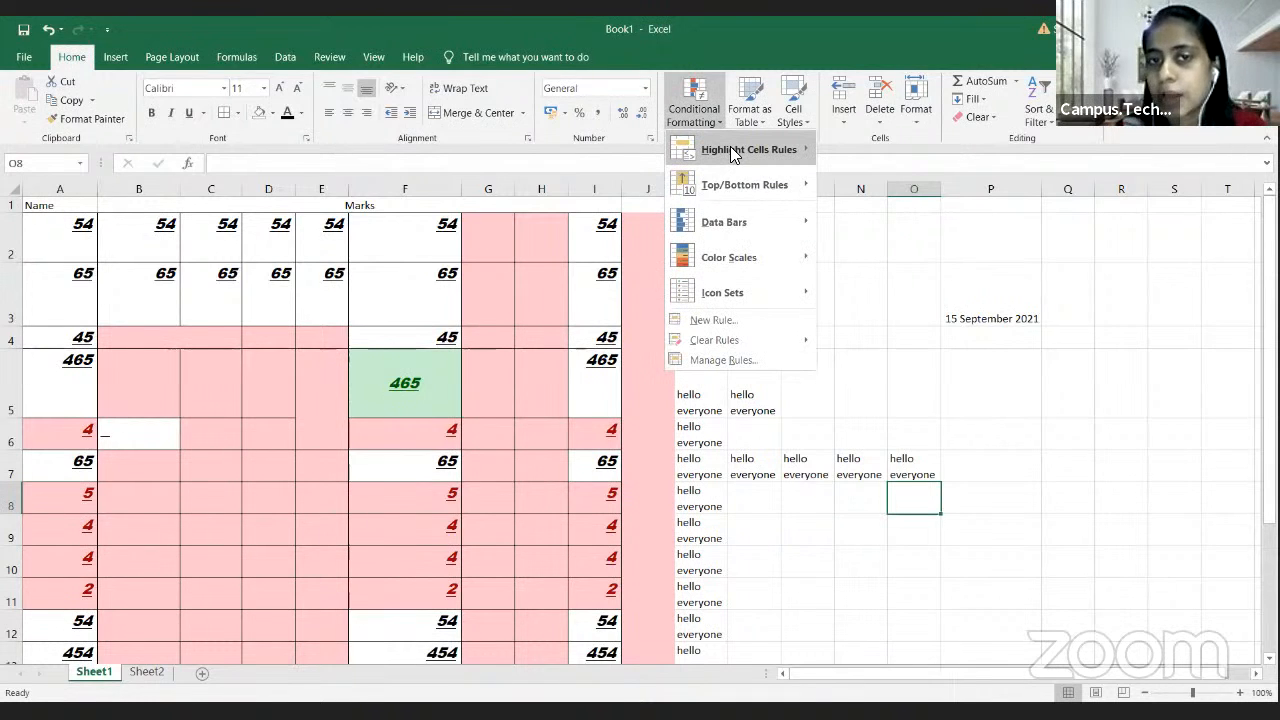
pyautogui.moveTo(740, 180)
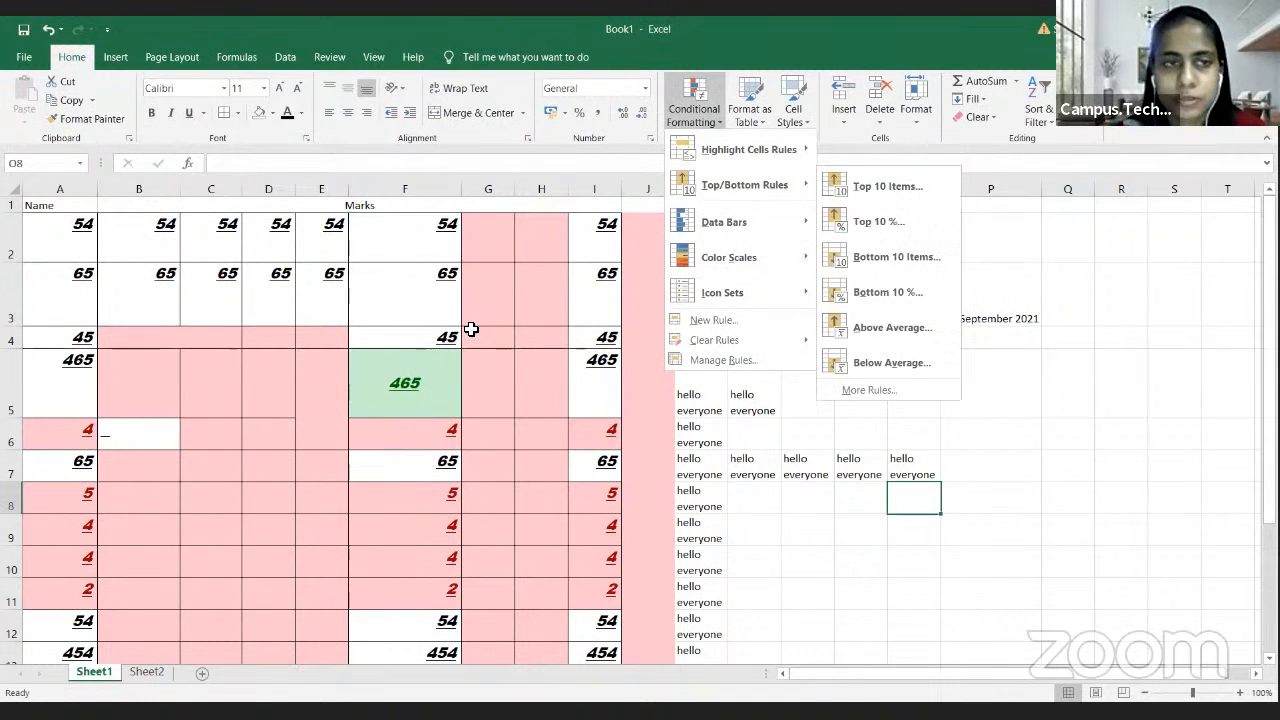
pyautogui.click(61, 259)
pyautogui.click(61, 259)
pyautogui.hotkey('shift', 'Right')
pyautogui.hotkey('shift', 'Right')
pyautogui.hotkey('shift', 'Right')
pyautogui.hotkey('shift', 'Right')
pyautogui.hotkey('shift', 'Right')
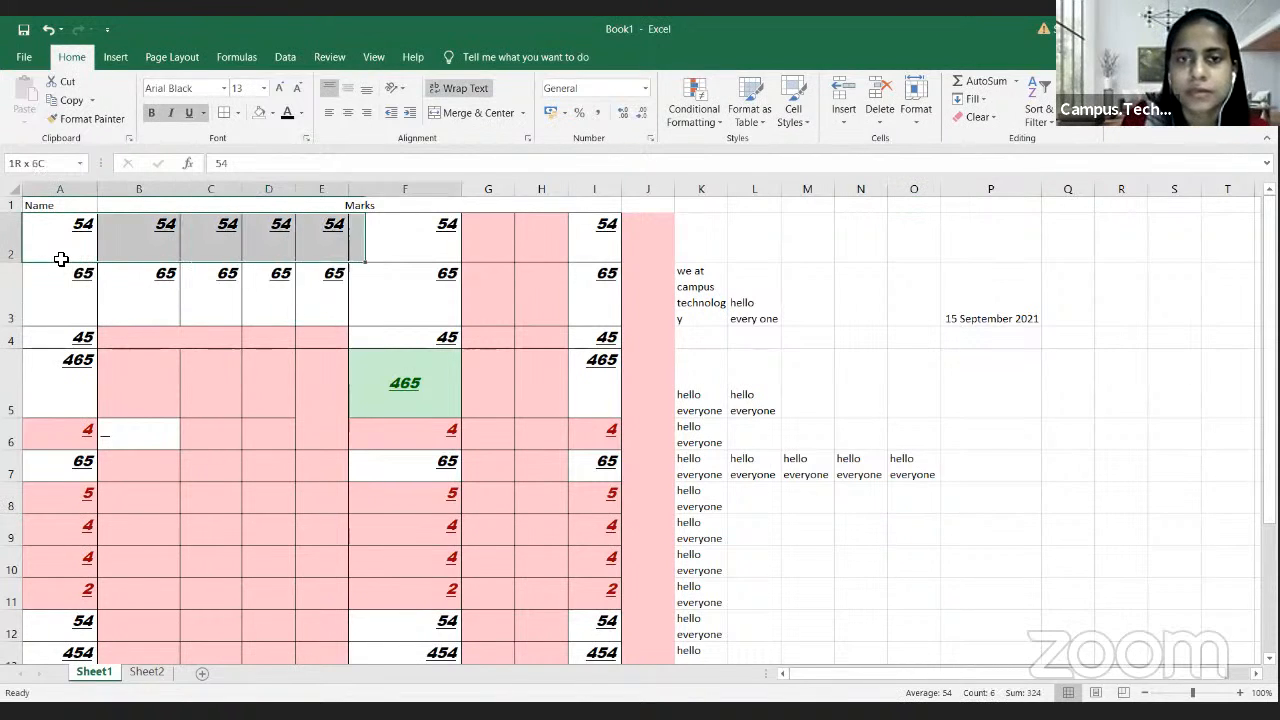
pyautogui.hotkey('shift', 'Right')
pyautogui.hotkey('shift', 'Right')
pyautogui.hotkey('shift', 'Right')
pyautogui.hotkey('shift', 'Right')
pyautogui.hotkey('shift', 'Down')
pyautogui.hotkey('shift', 'Down')
pyautogui.hotkey('shift', 'Down')
pyautogui.hotkey('shift', 'Down')
pyautogui.hotkey('shift', 'Down')
pyautogui.hotkey('shift', 'Down')
pyautogui.hotkey('shift', 'Down')
pyautogui.hotkey('shift', 'Down')
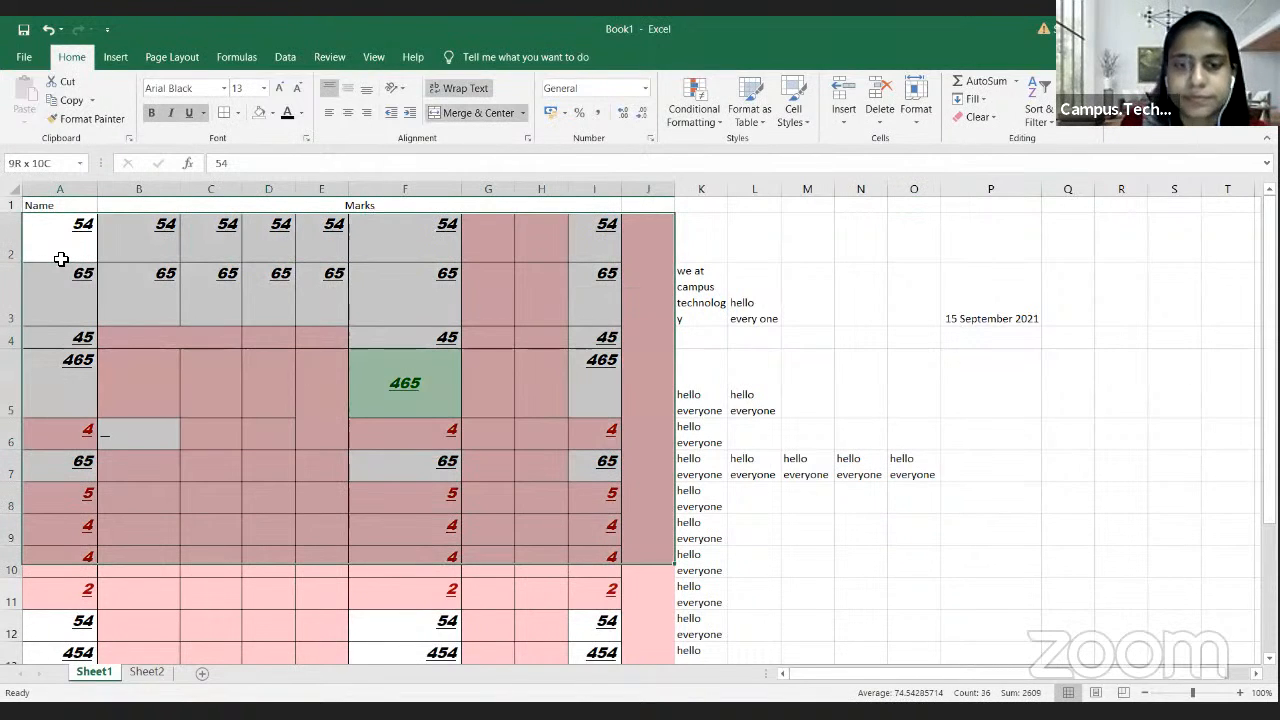
pyautogui.hotkey('shift', 'Down')
pyautogui.hotkey('shift', 'Down')
pyautogui.hotkey('shift', 'Down')
pyautogui.hotkey('shift', 'Down')
pyautogui.hotkey('shift', 'Down')
pyautogui.hotkey('shift', 'Down')
pyautogui.hotkey('shift', 'Down')
pyautogui.hotkey('shift', 'Down')
pyautogui.click(722, 118)
pyautogui.moveTo(730, 184)
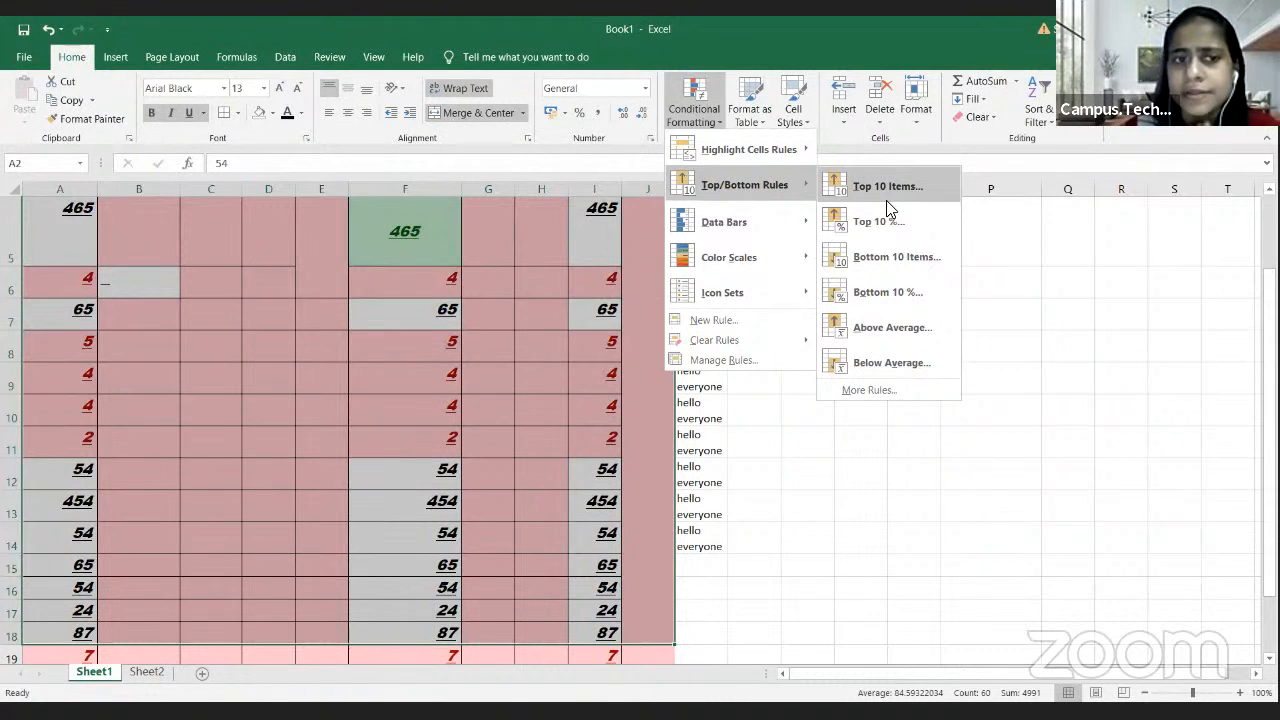
pyautogui.click(886, 196)
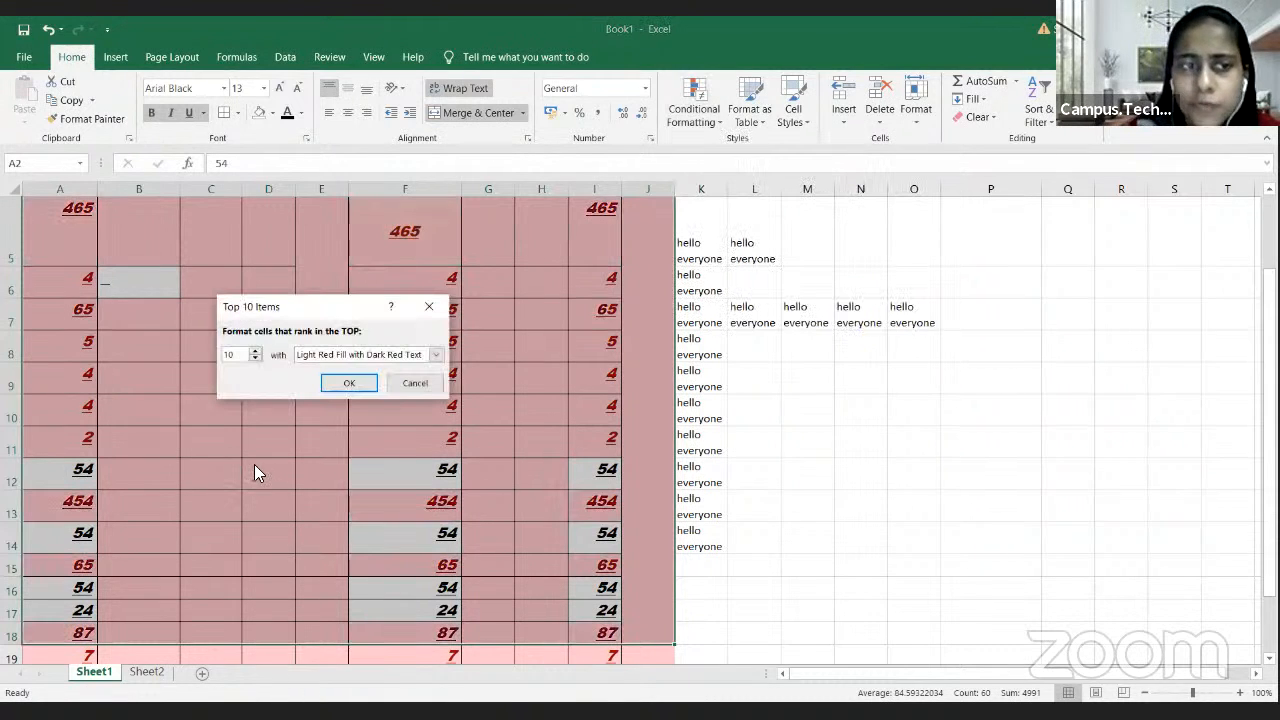
pyautogui.click(256, 353)
pyautogui.click(256, 353)
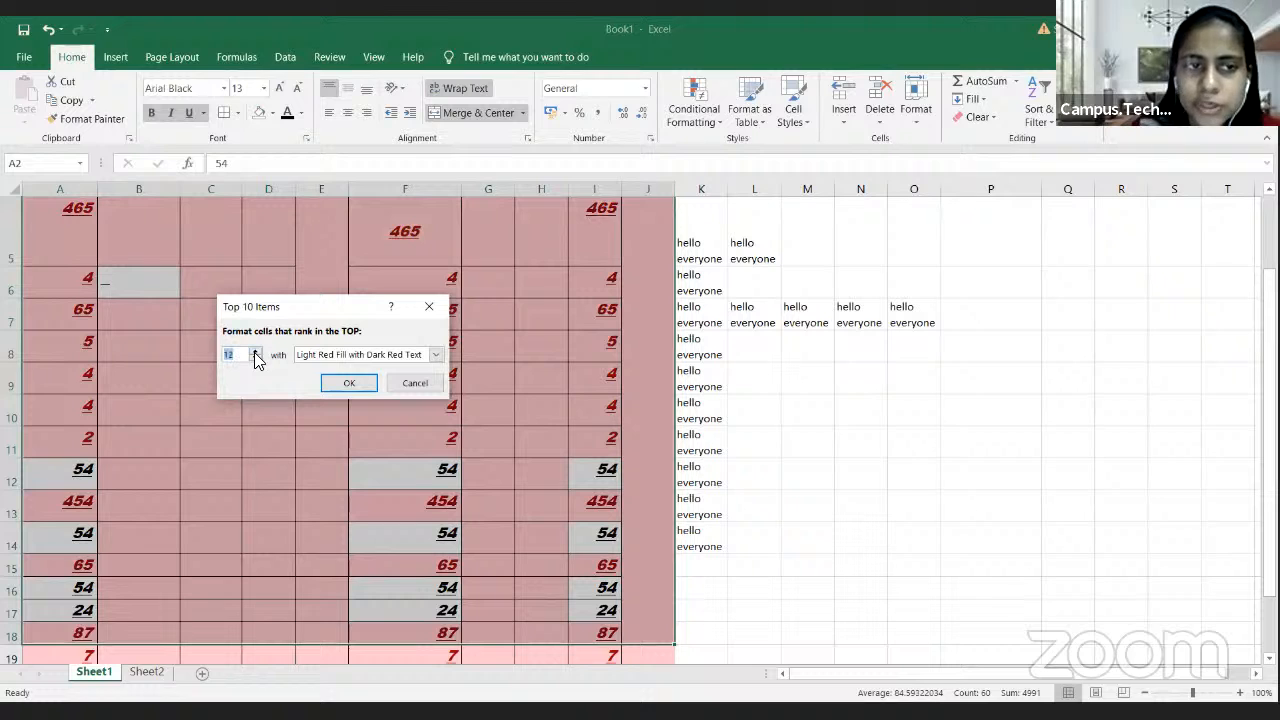
pyautogui.click(256, 353)
pyautogui.click(348, 383)
pyautogui.click(1000, 476)
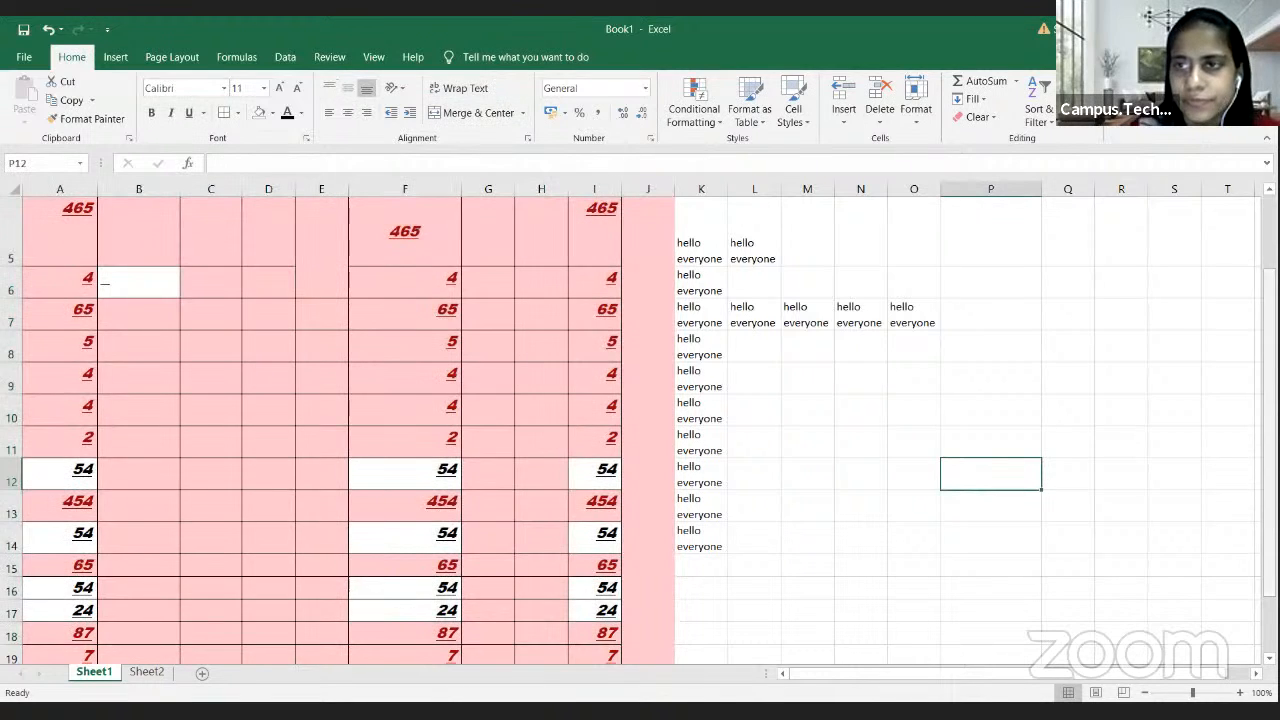
pyautogui.scroll(2, 640, 420)
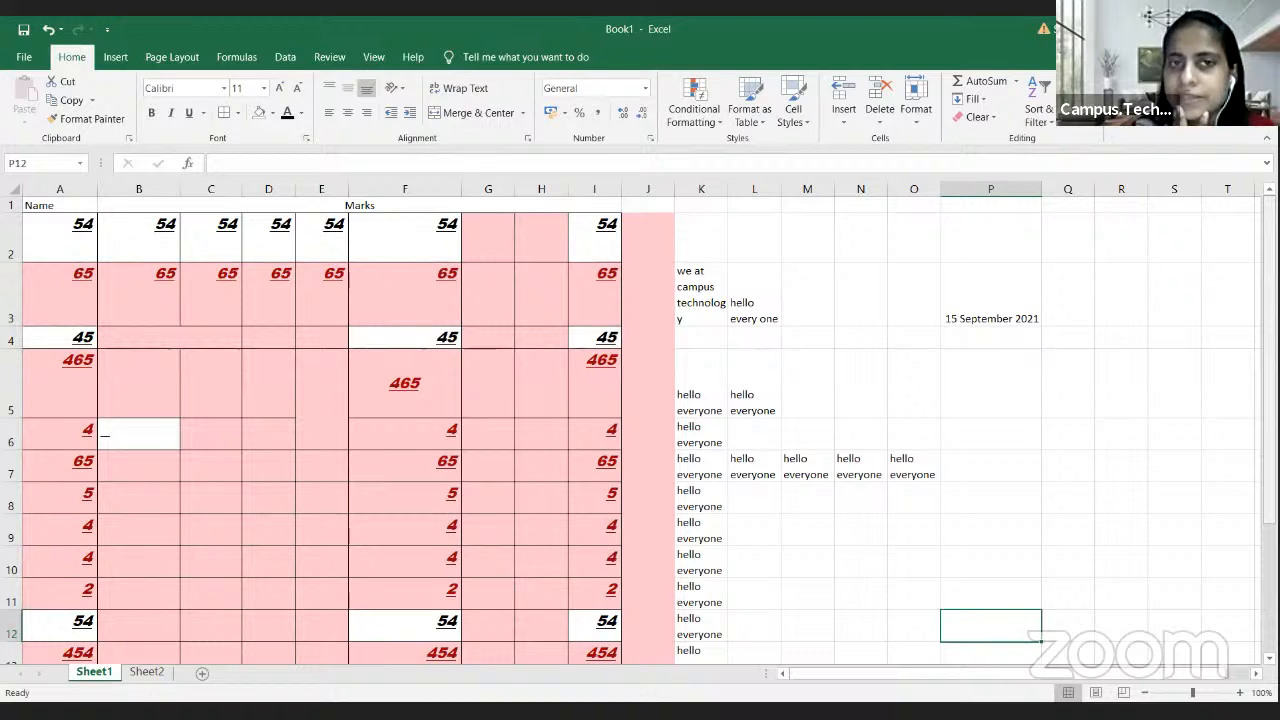
# Step: Undo the Top 10 Items and Less Than rules as well as the Greater Than rule on cell F5
pyautogui.click(766, 317)
pyautogui.click(261, 297)
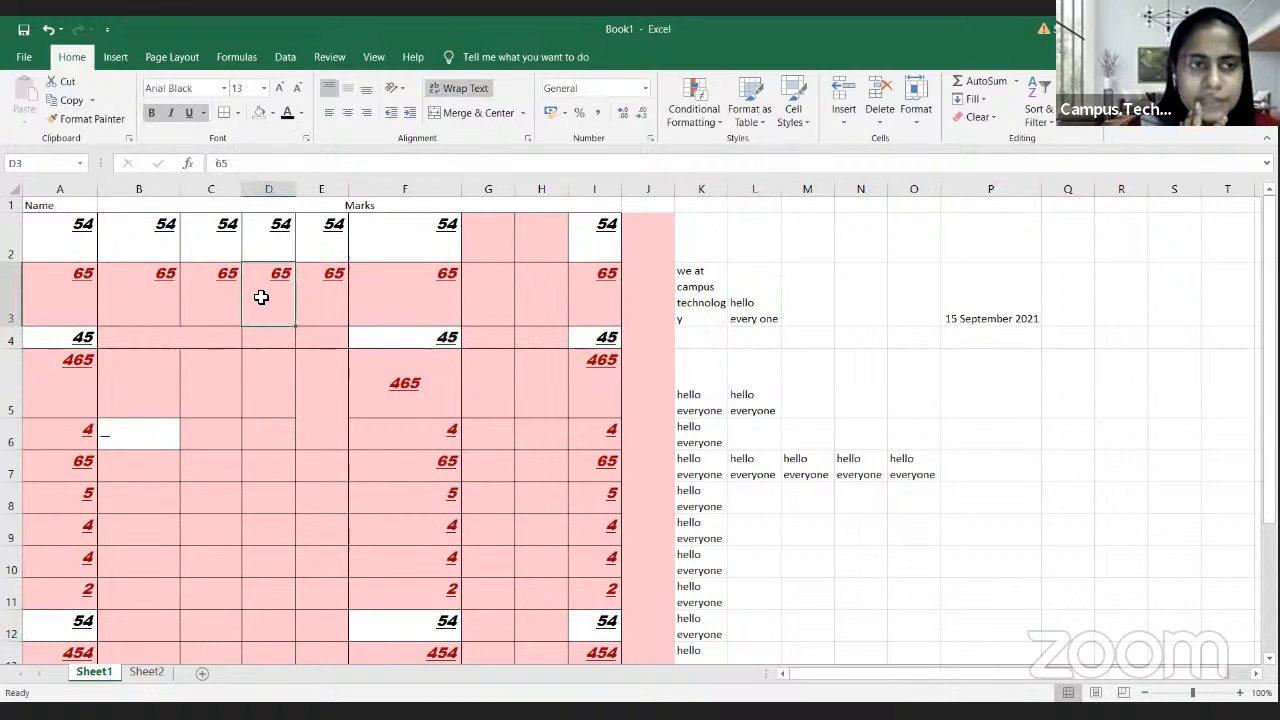
pyautogui.hotkey('ctrl', 'z')
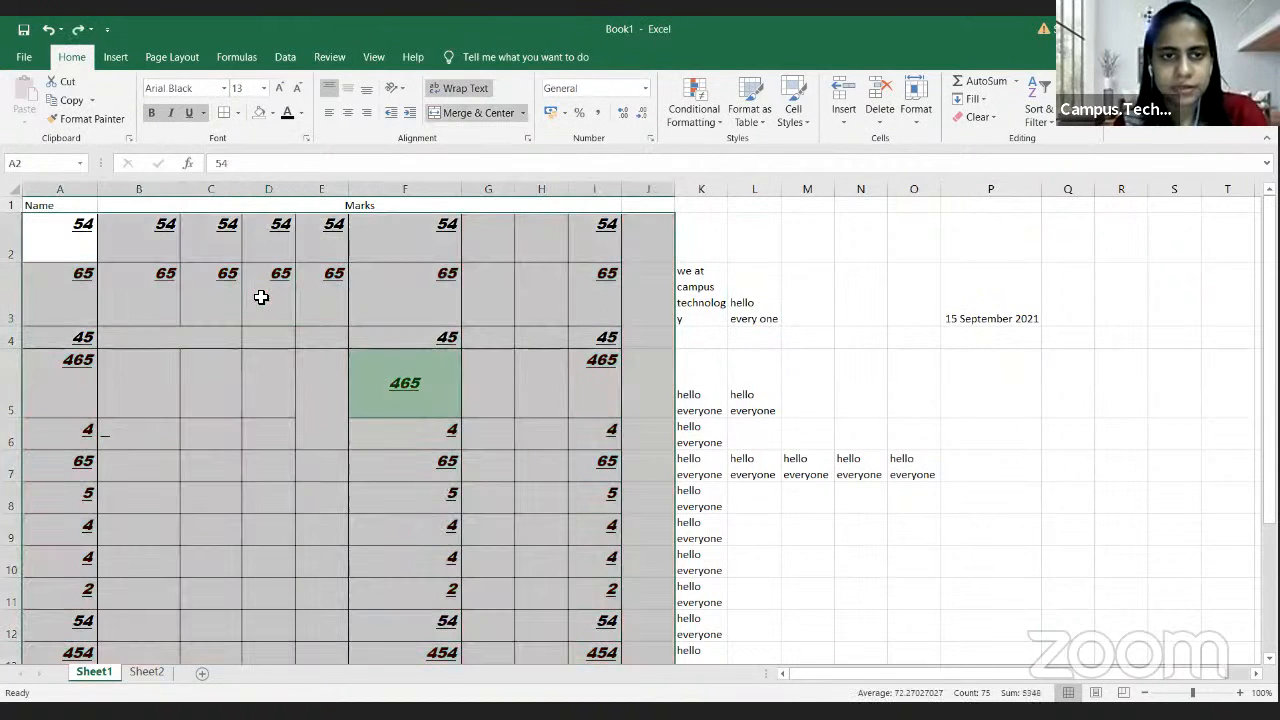
pyautogui.hotkey('ctrl', 'z')
# Step: Start a Top 10 Items conditional formatting rule for A2:A10 and set the number of top-ranked items to 4
pyautogui.click(89, 239)
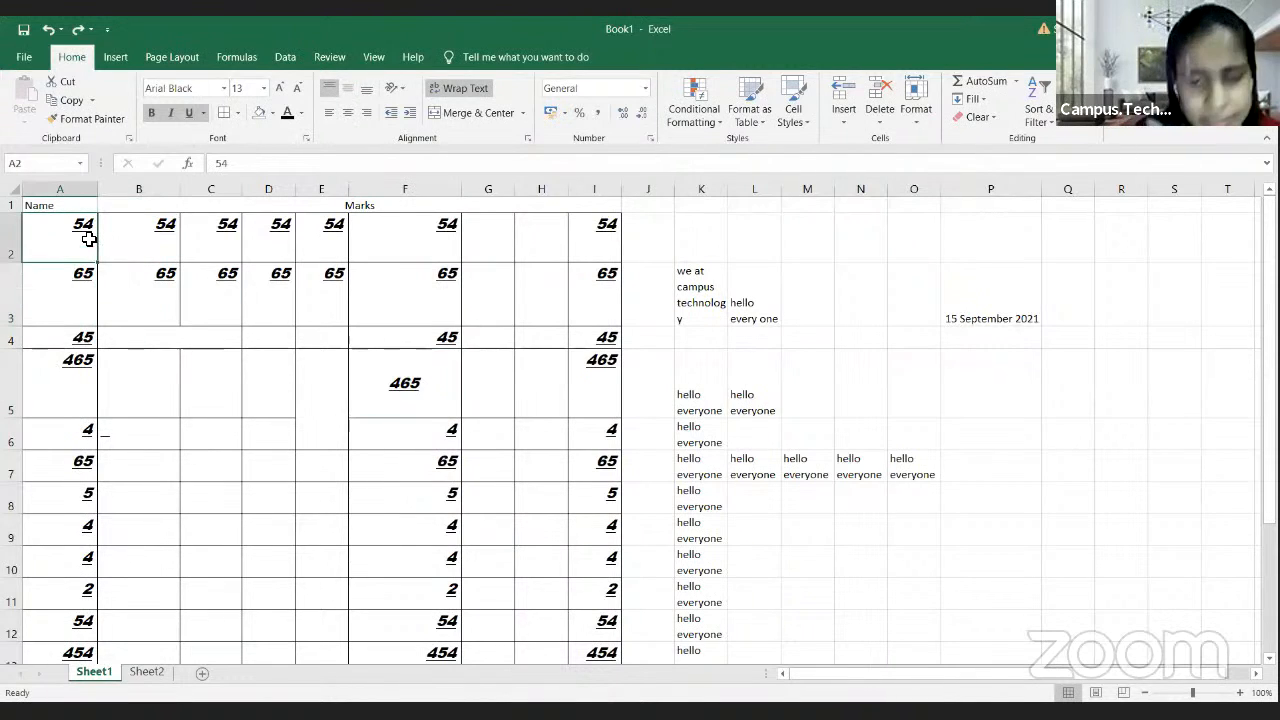
pyautogui.hotkey('shift', 'Down')
pyautogui.hotkey('shift', 'Down')
pyautogui.hotkey('shift', 'Down')
pyautogui.hotkey('shift', 'Down')
pyautogui.hotkey('shift', 'Down')
pyautogui.hotkey('shift', 'Down')
pyautogui.hotkey('shift', 'Down')
pyautogui.hotkey('shift', 'Down')
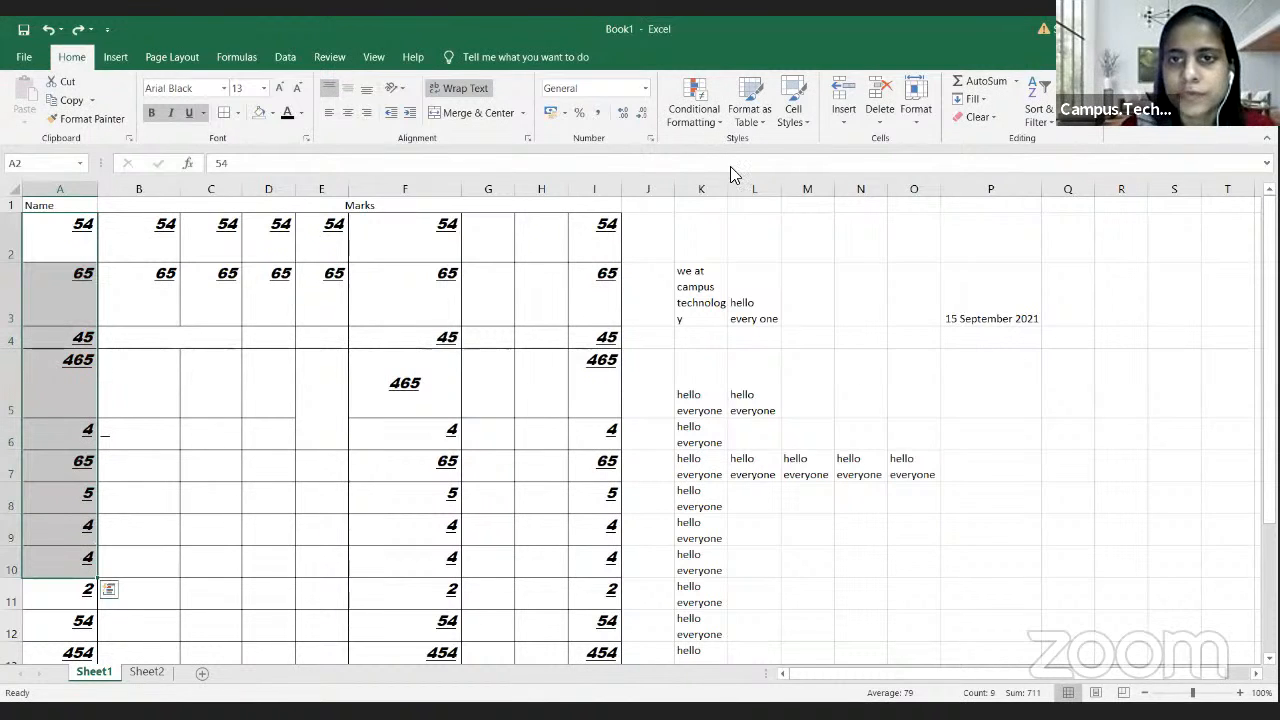
pyautogui.click(694, 100)
pyautogui.moveTo(749, 180)
pyautogui.click(951, 191)
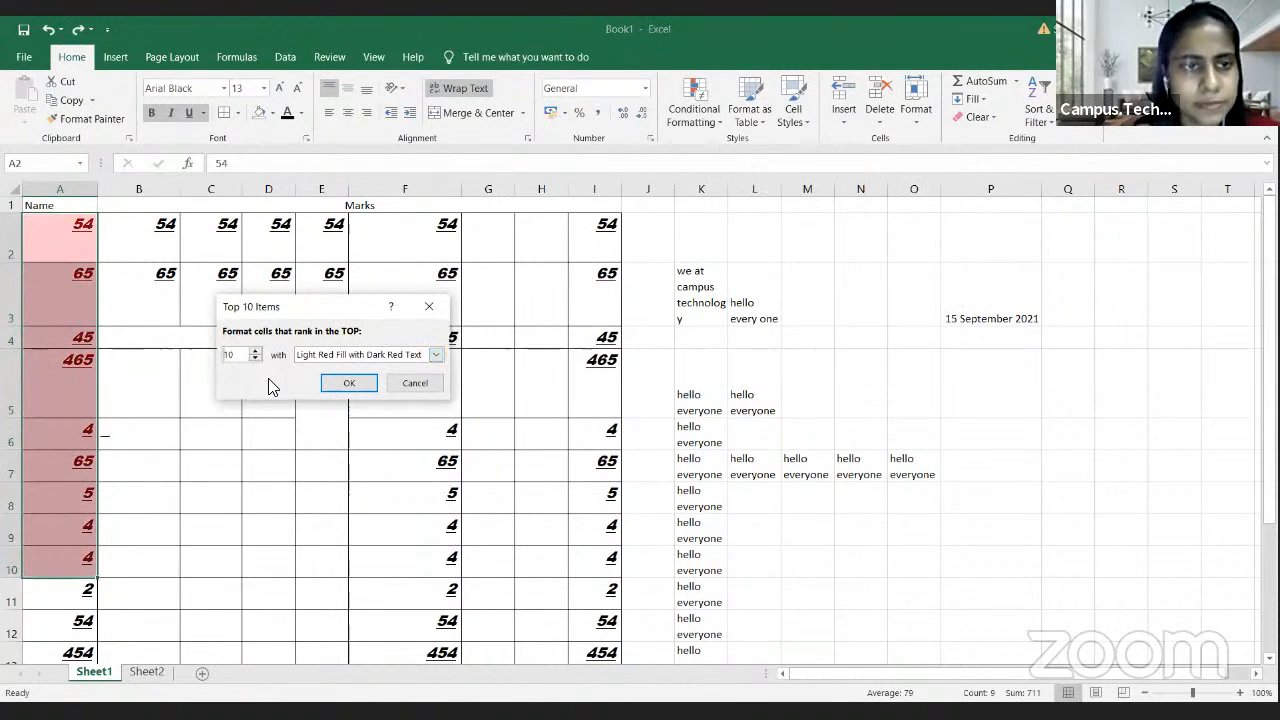
pyautogui.click(256, 358)
pyautogui.click(256, 358)
pyautogui.click(256, 358)
pyautogui.click(256, 358)
pyautogui.click(256, 358)
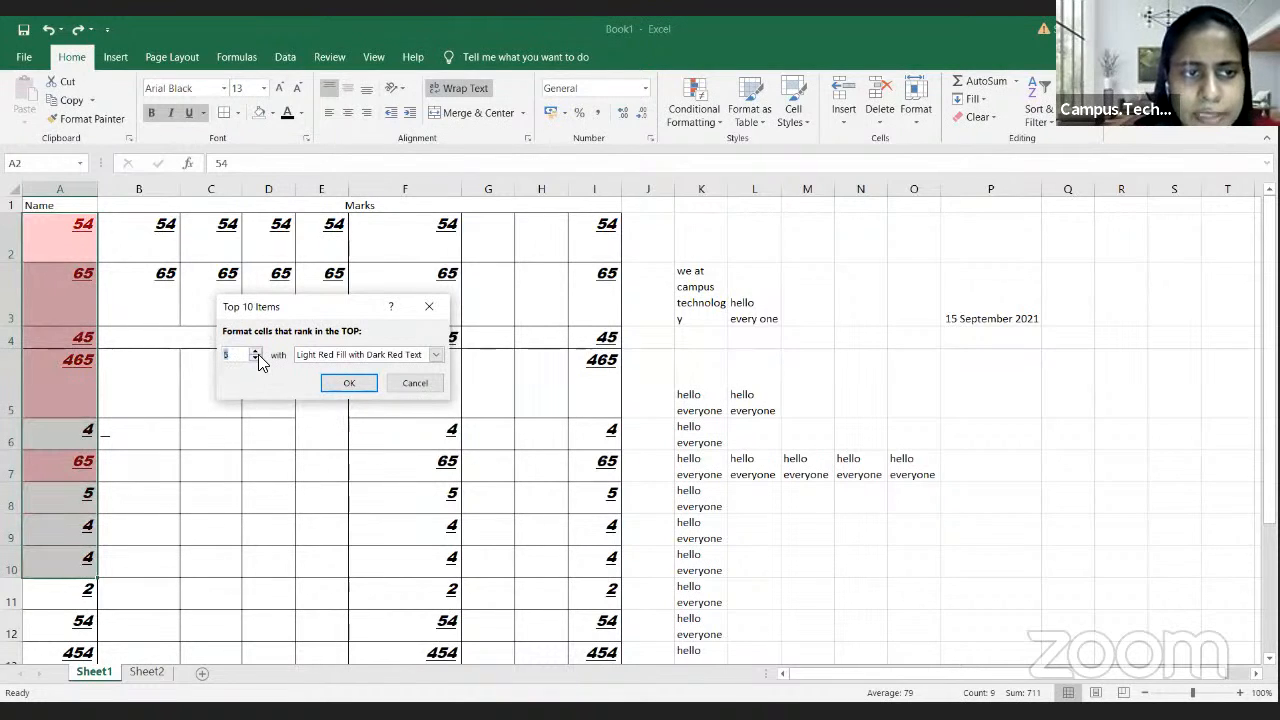
pyautogui.click(256, 358)
# Step: Set the Top 10 Items rule's format to Yellow Fill with Dark Yellow Text and apply it to A2:A10
pyautogui.click(436, 355)
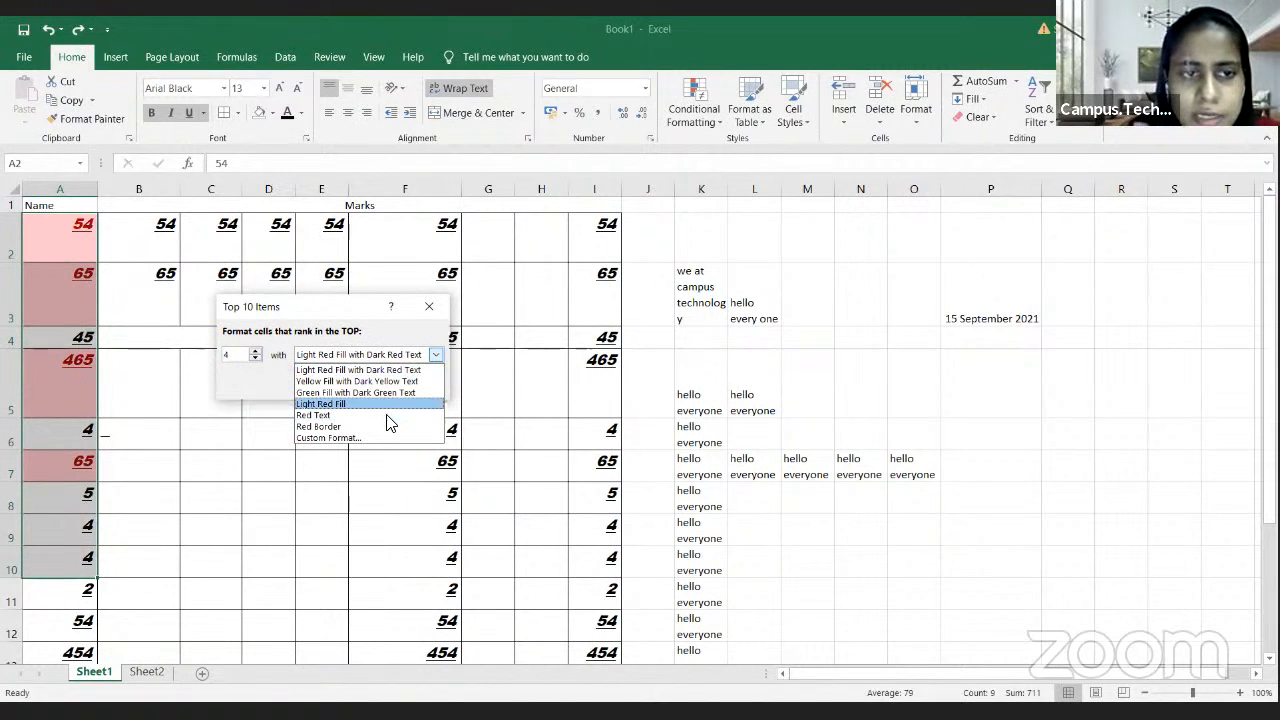
pyautogui.click(383, 426)
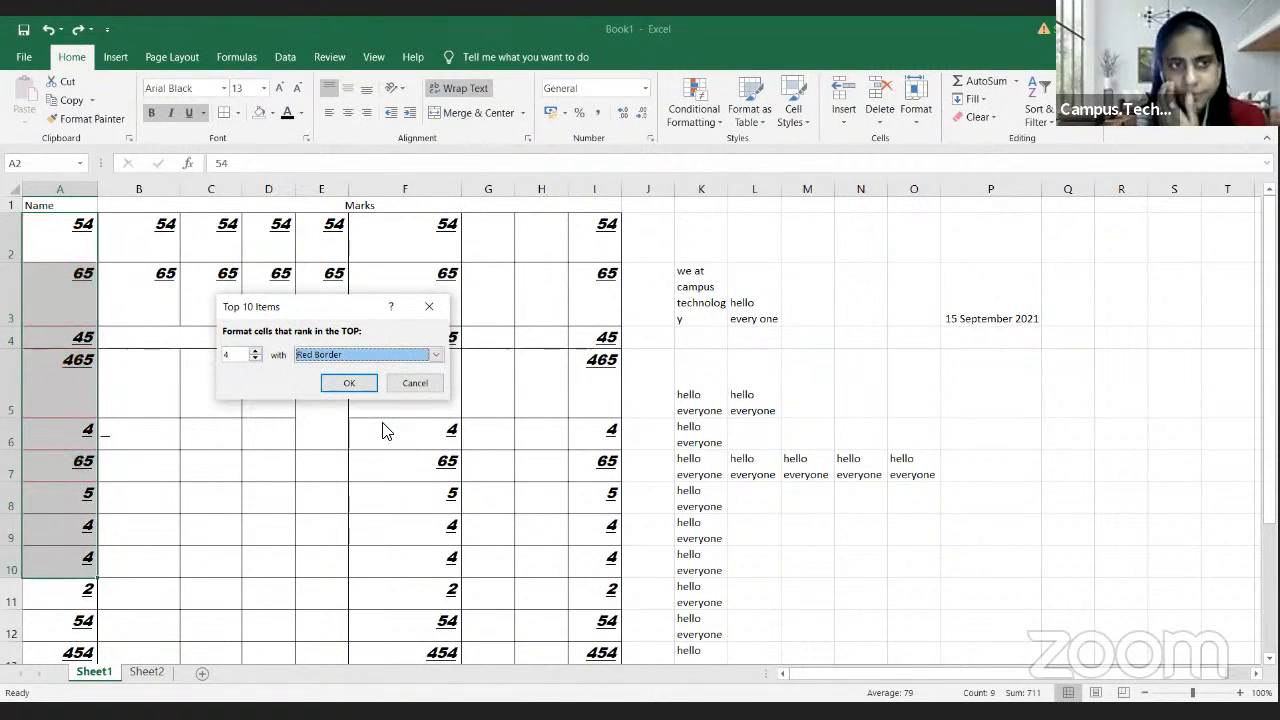
pyautogui.click(436, 355)
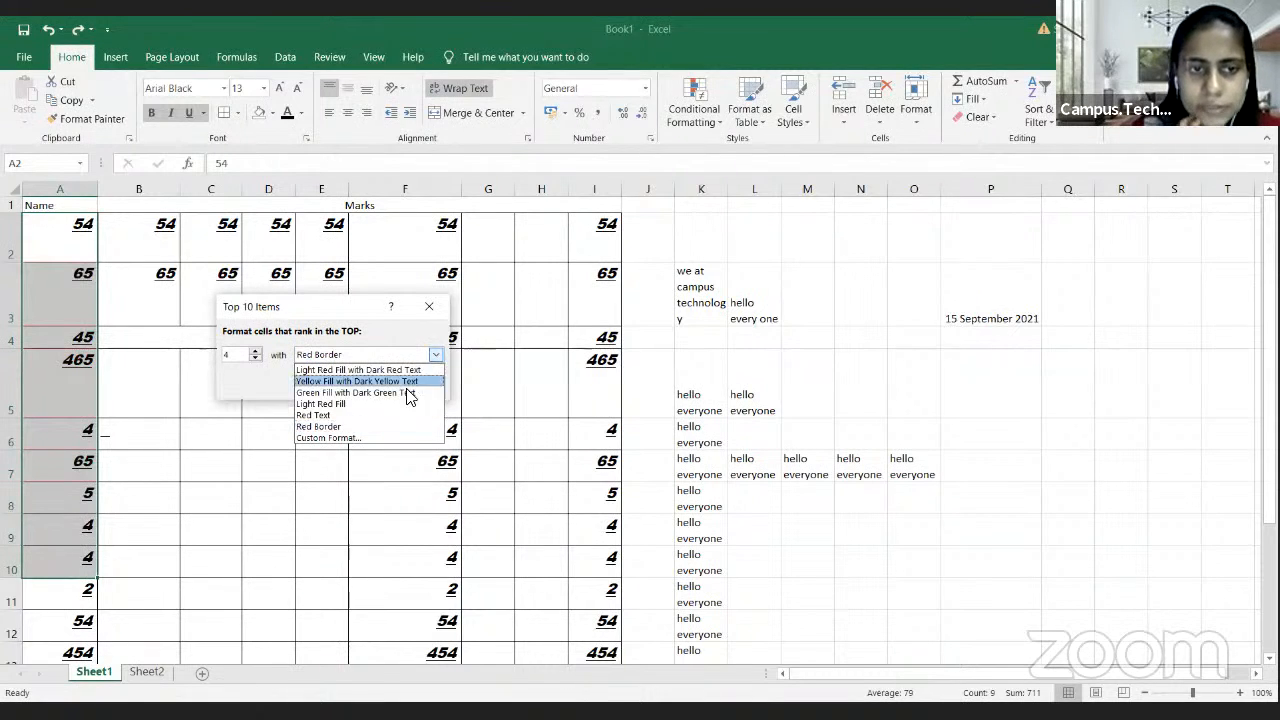
pyautogui.click(389, 381)
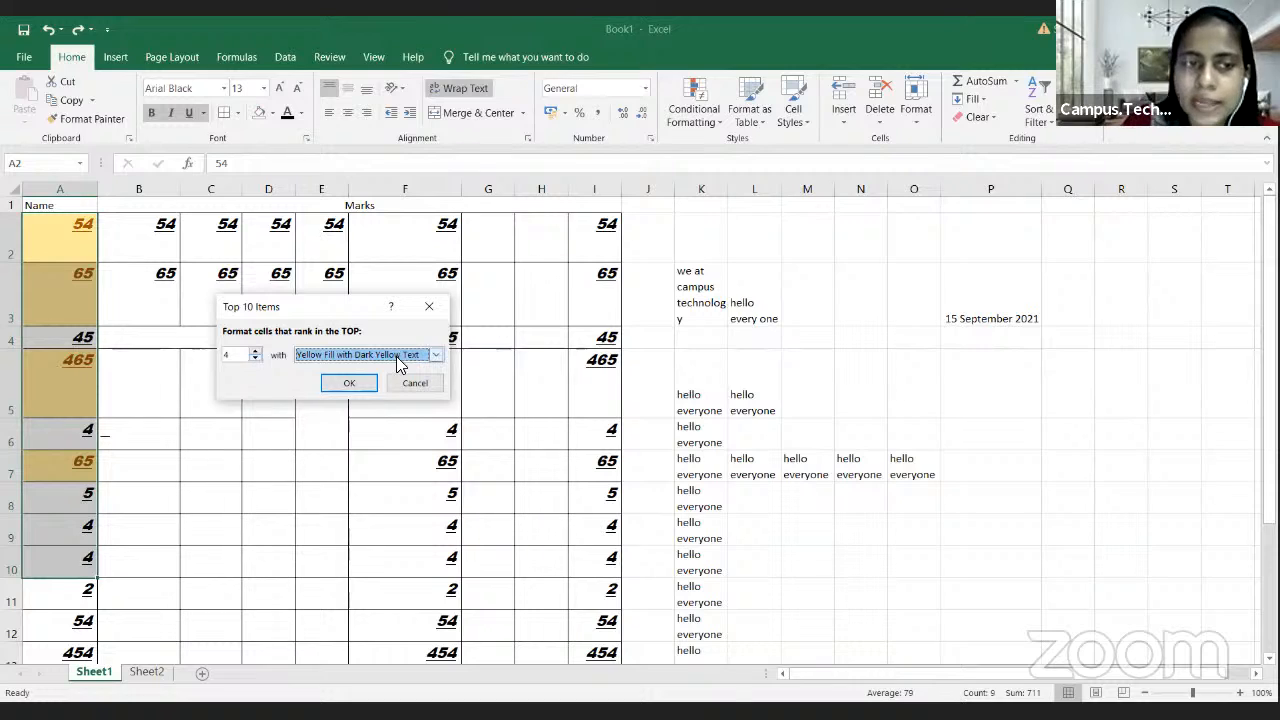
pyautogui.click(376, 385)
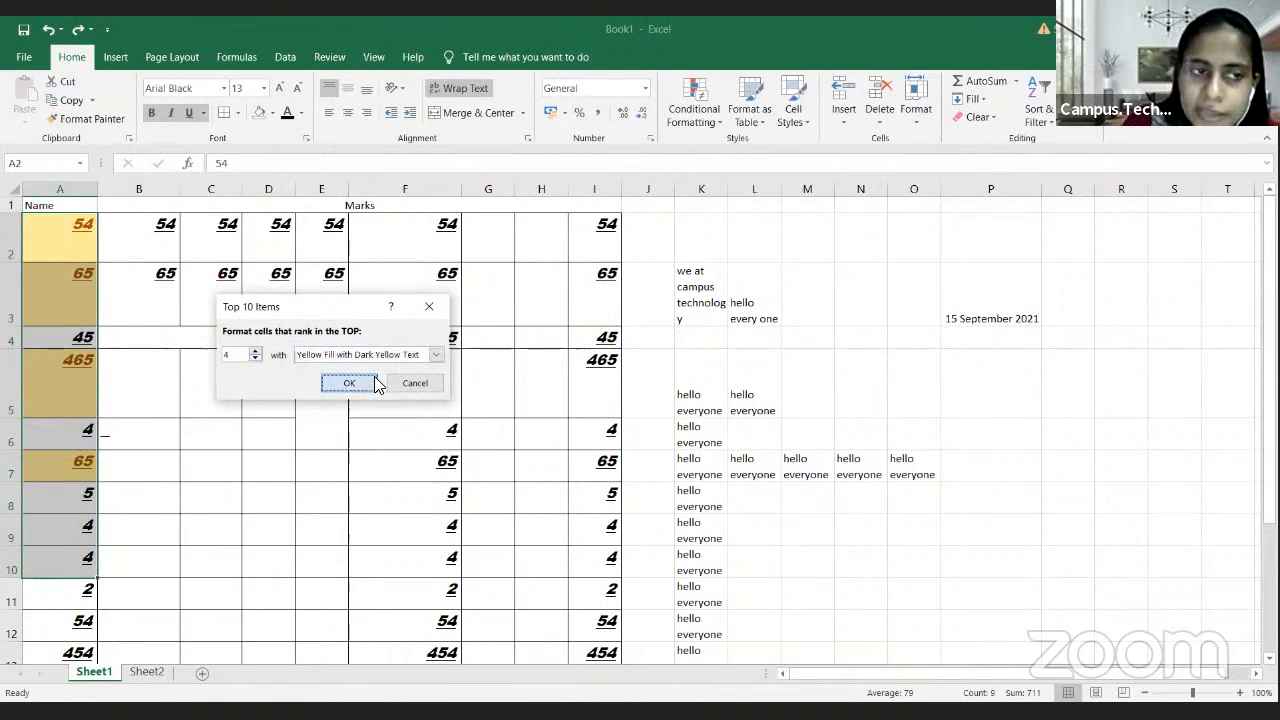
pyautogui.click(268, 383)
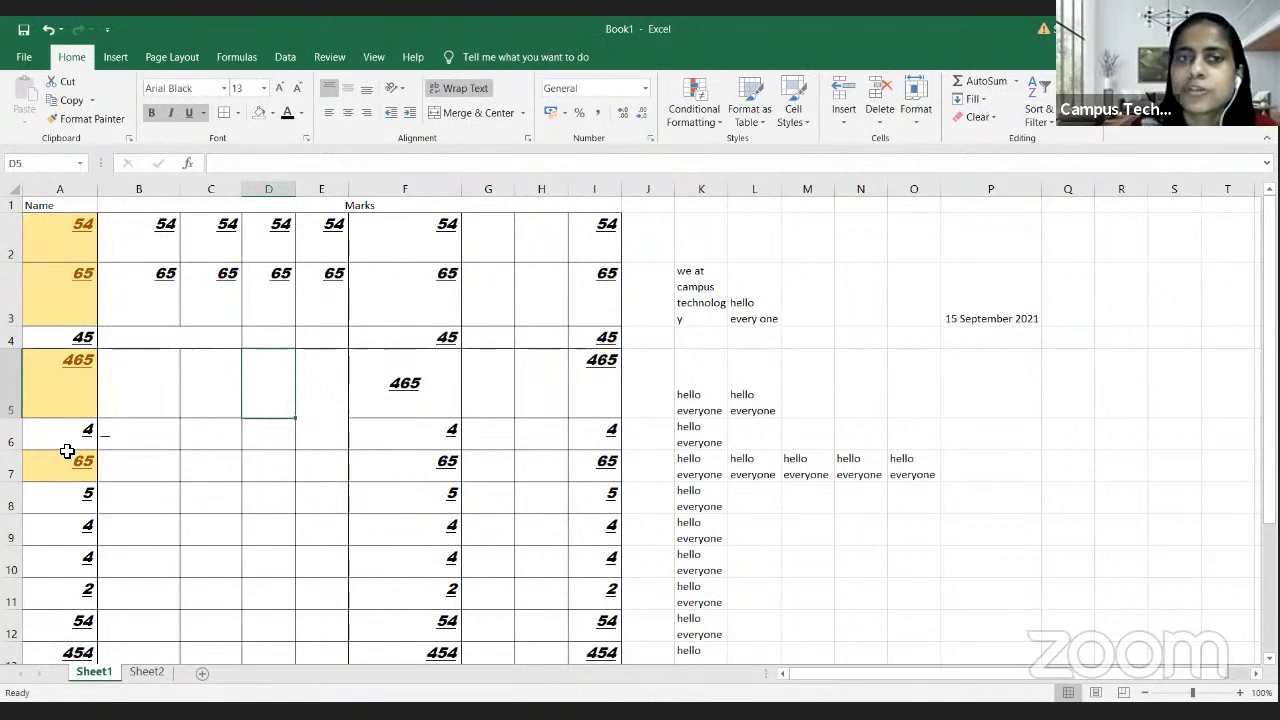
pyautogui.click(716, 122)
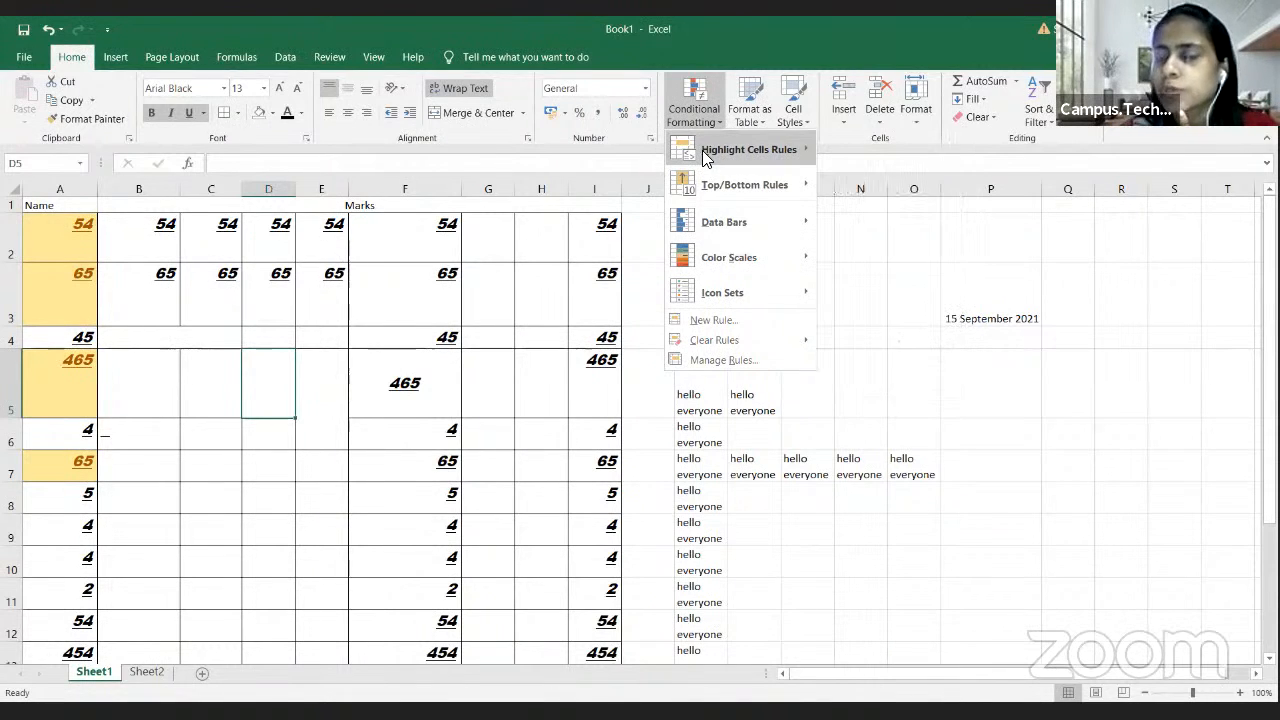
pyautogui.moveTo(706, 158)
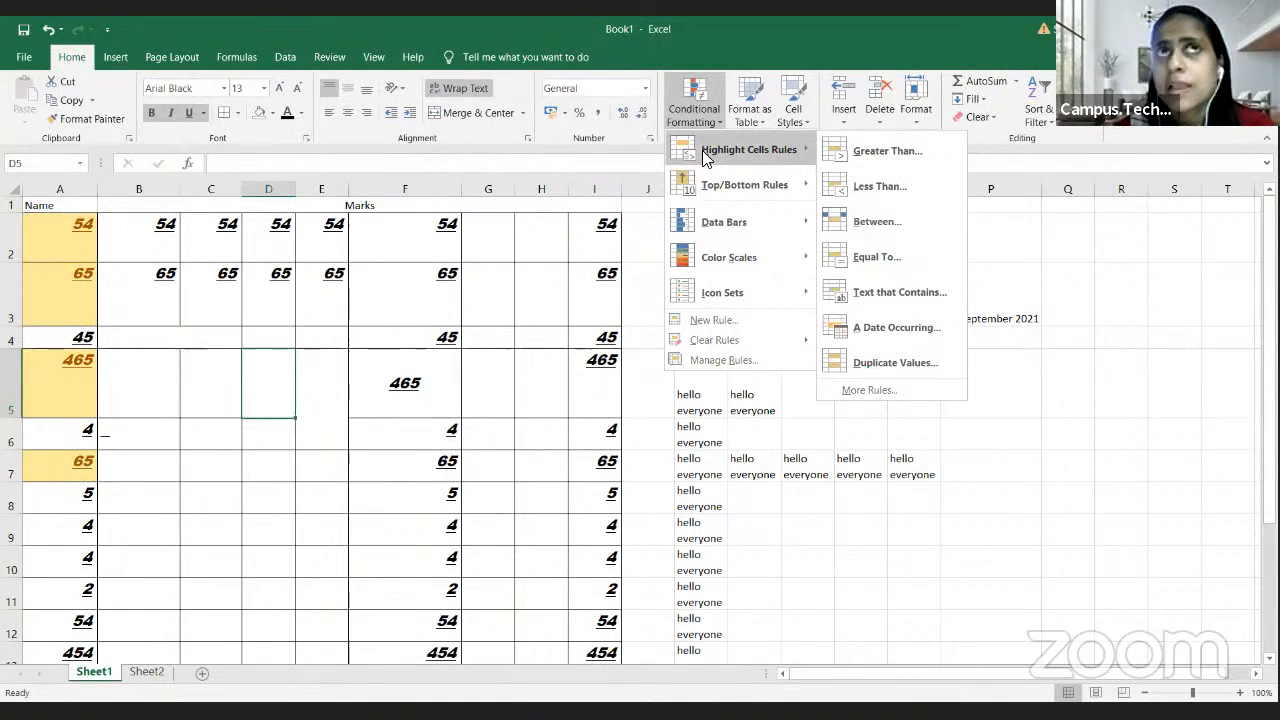
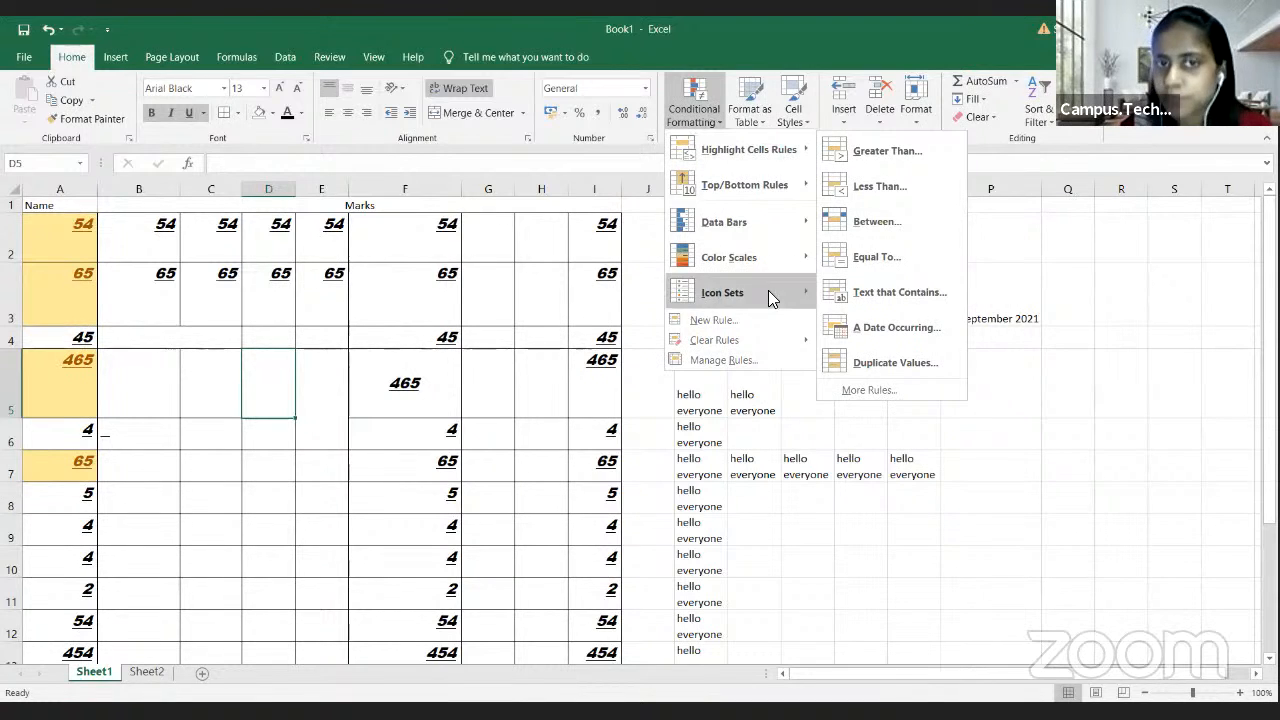
pyautogui.moveTo(748, 218)
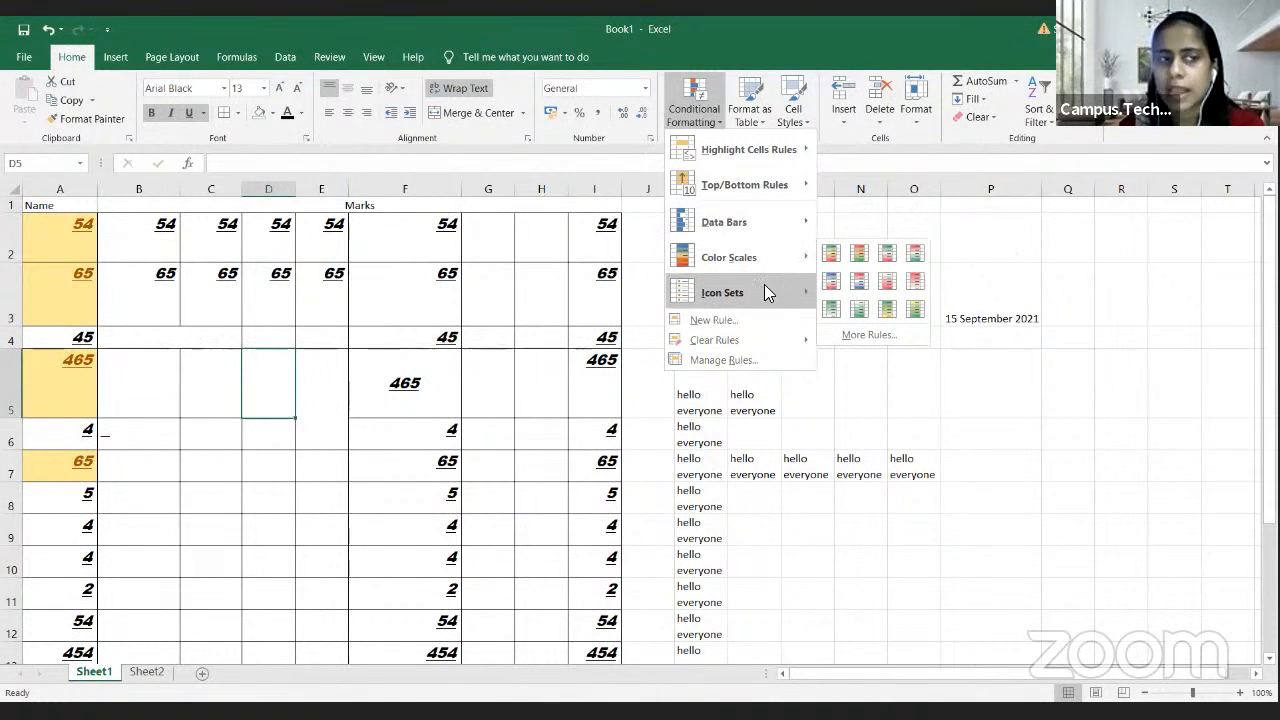
pyautogui.moveTo(764, 287)
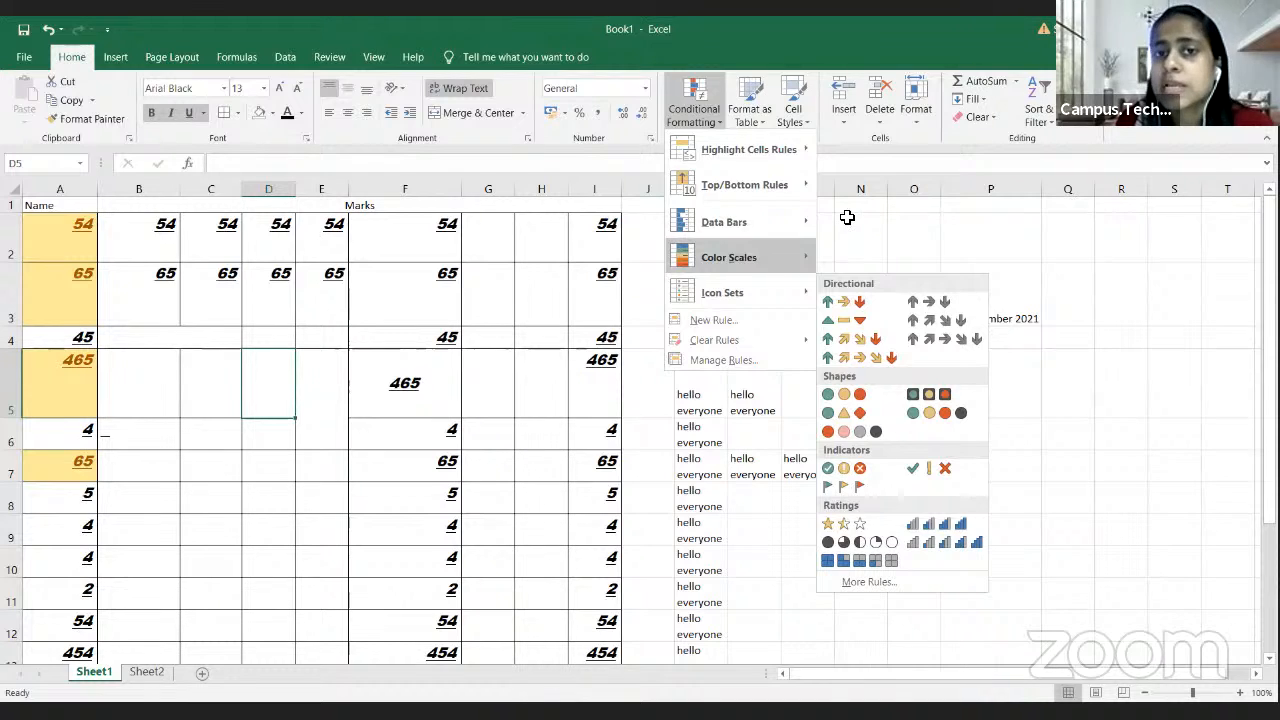
pyautogui.click(692, 97)
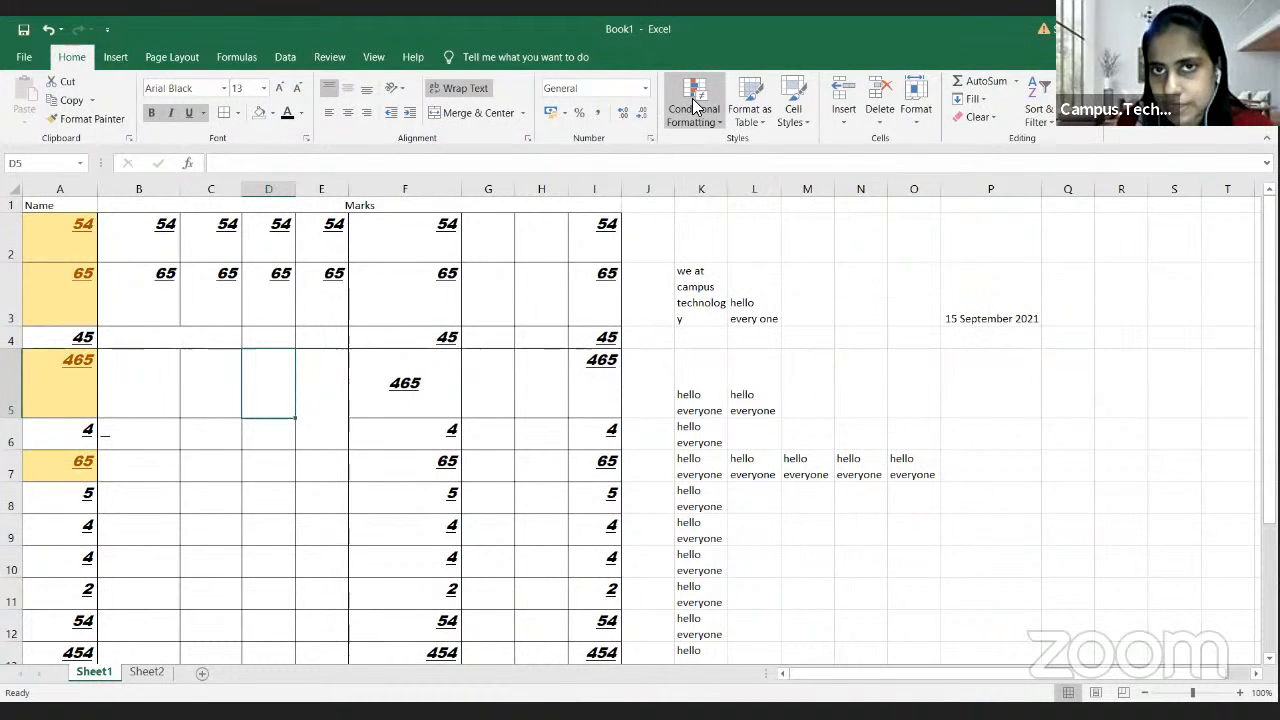
pyautogui.click(763, 121)
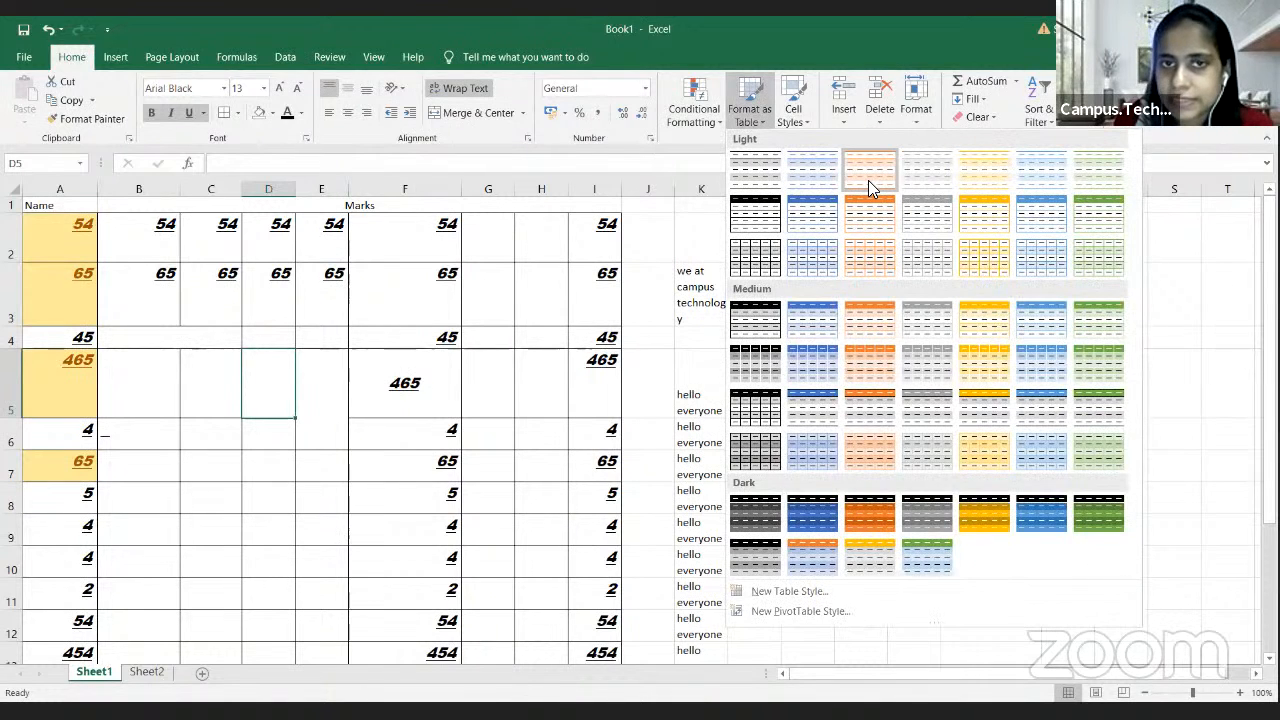
pyautogui.click(1076, 314)
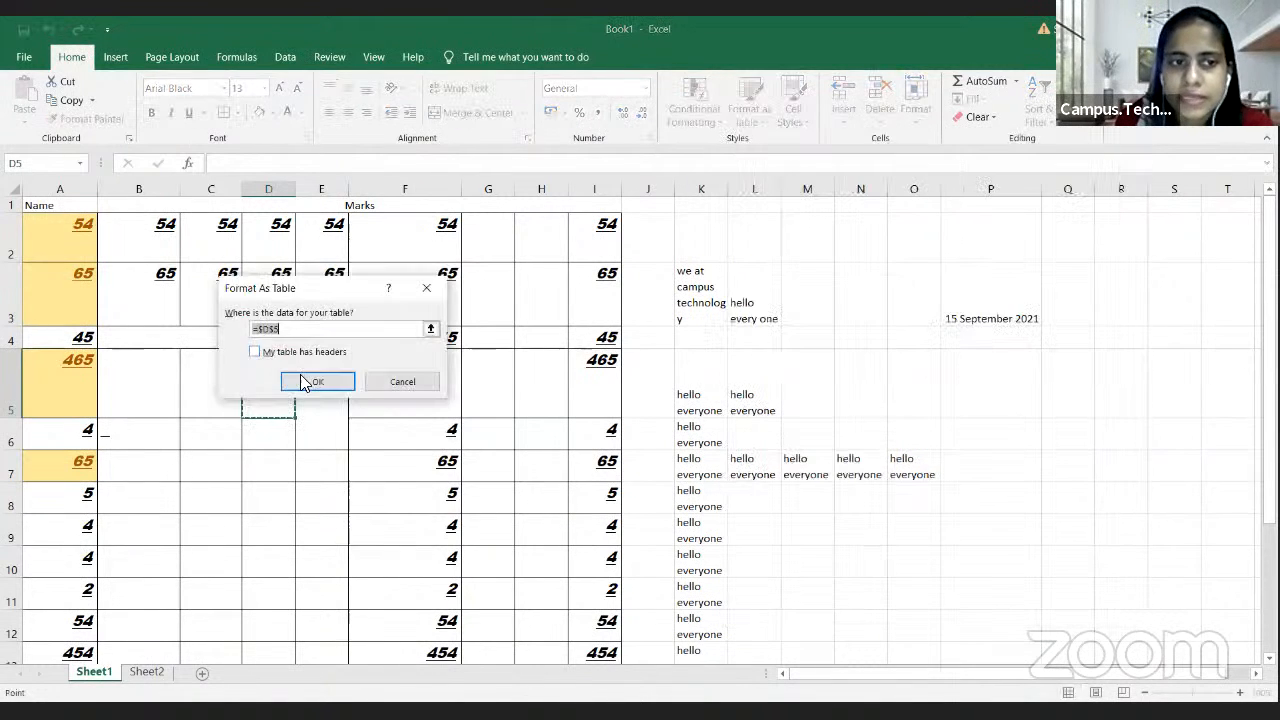
pyautogui.click(435, 291)
# Step: Format the range A1:I25 as a table with headers, using a blue medium table style
pyautogui.click(63, 207)
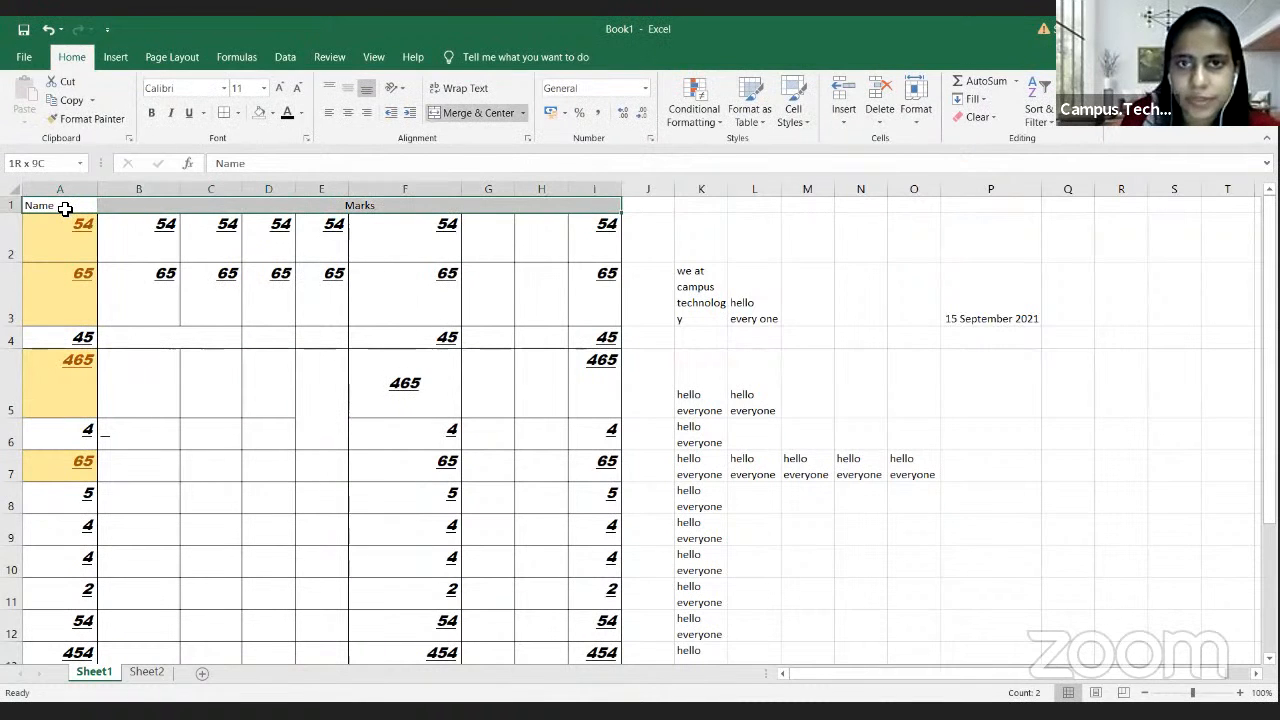
pyautogui.hotkey('shift', 'Down')
pyautogui.hotkey('shift', 'Down')
pyautogui.hotkey('shift', 'Down')
pyautogui.hotkey('shift', 'Down')
pyautogui.hotkey('shift', 'Down')
pyautogui.hotkey('shift', 'Down')
pyautogui.hotkey('shift', 'Down')
pyautogui.hotkey('shift', 'Down')
pyautogui.hotkey('shift', 'Down')
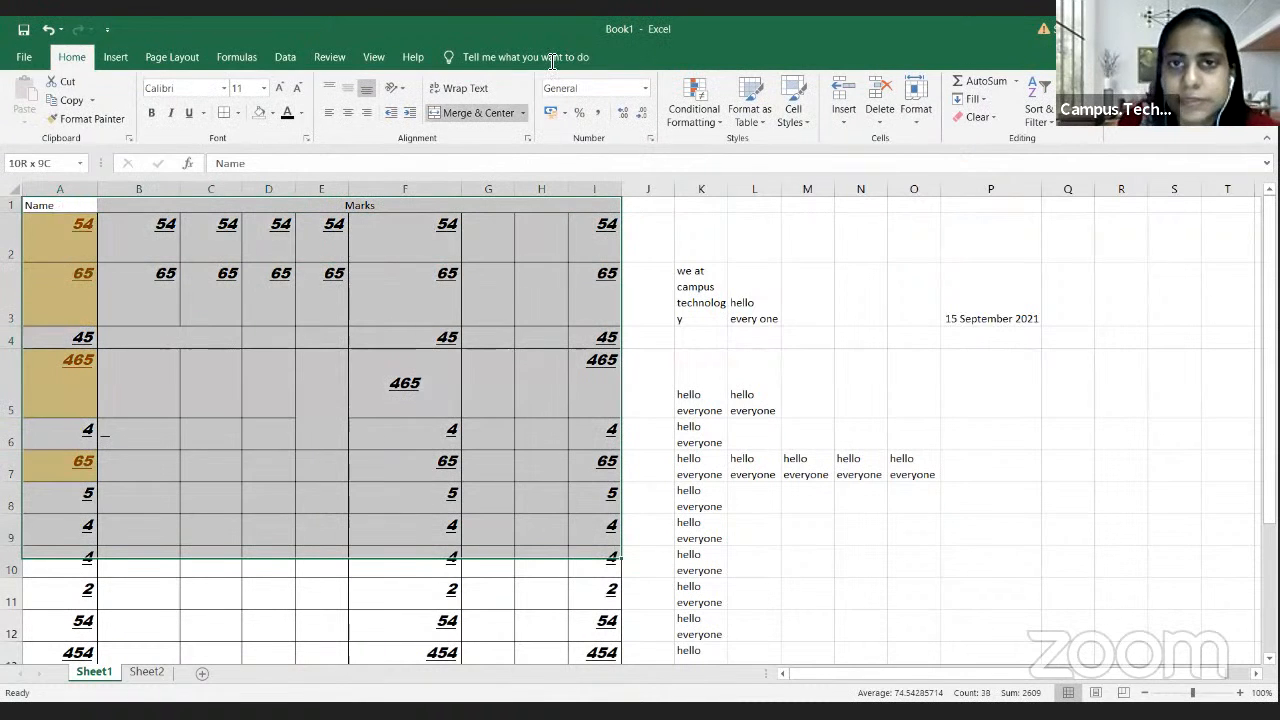
pyautogui.hotkey('shift', 'Down')
pyautogui.hotkey('shift', 'Down')
pyautogui.hotkey('shift', 'Down')
pyautogui.hotkey('shift', 'Down')
pyautogui.hotkey('shift', 'Down')
pyautogui.hotkey('shift', 'Down')
pyautogui.hotkey('shift', 'Down')
pyautogui.hotkey('shift', 'Down')
pyautogui.hotkey('shift', 'Down')
pyautogui.hotkey('shift', 'Down')
pyautogui.hotkey('shift', 'Down')
pyautogui.hotkey('shift', 'Down')
pyautogui.hotkey('shift', 'Down')
pyautogui.hotkey('shift', 'Down')
pyautogui.hotkey('shift', 'Down')
pyautogui.click(757, 128)
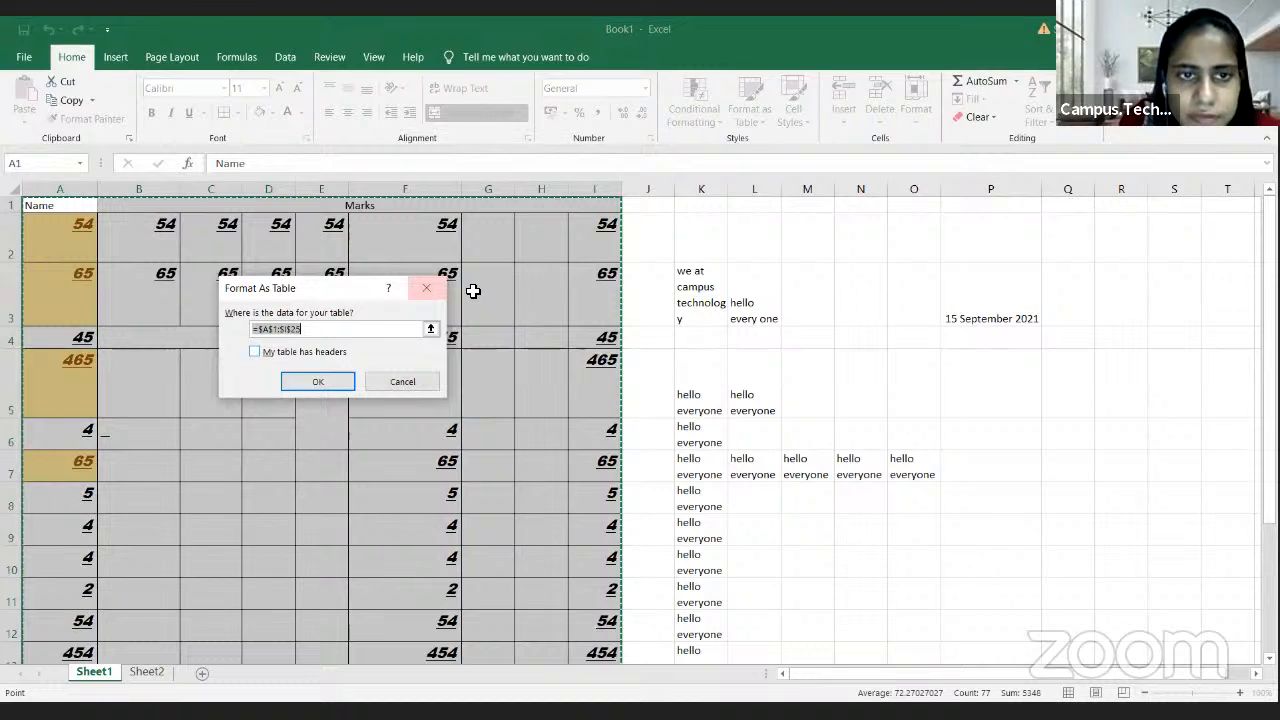
pyautogui.click(431, 328)
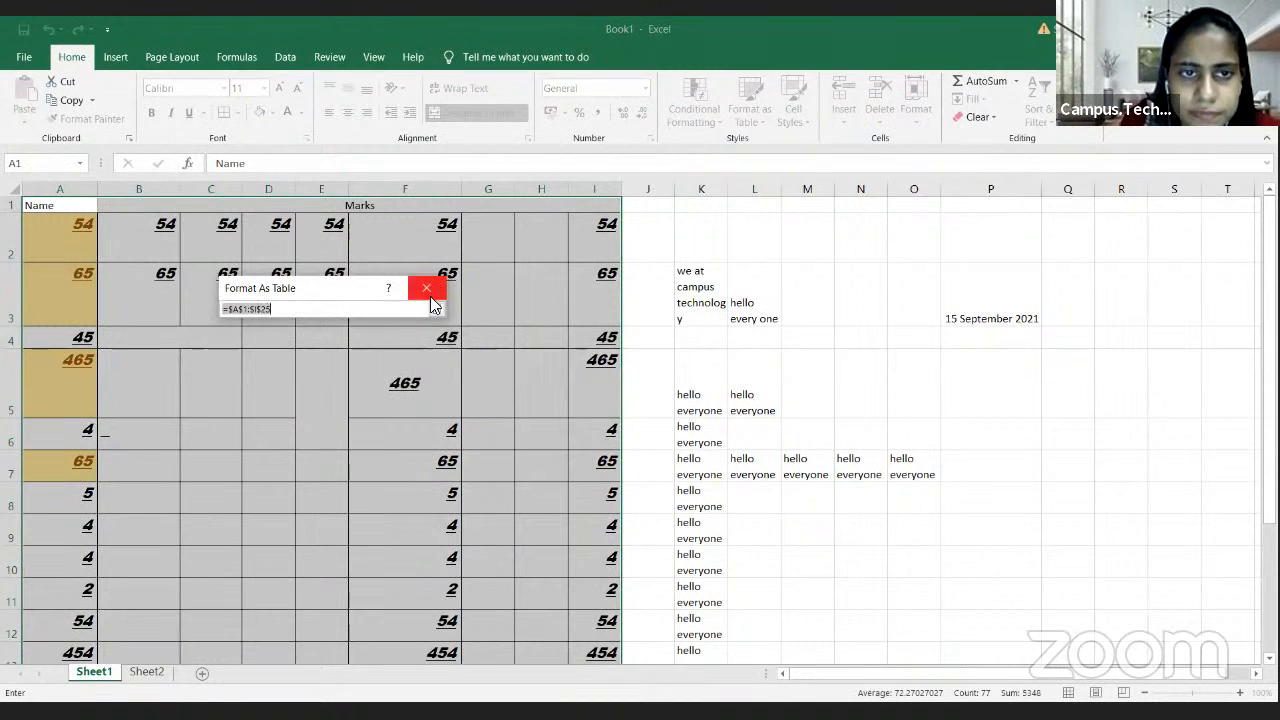
pyautogui.click(436, 309)
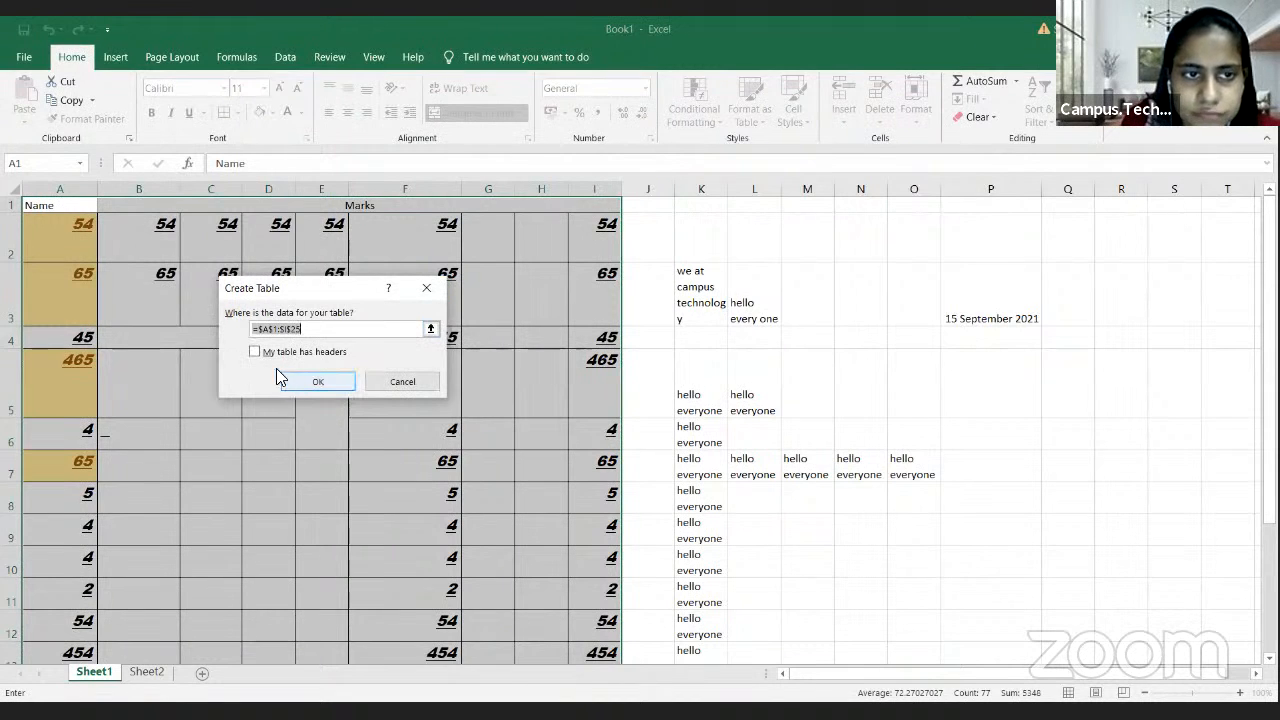
pyautogui.click(255, 352)
pyautogui.click(300, 385)
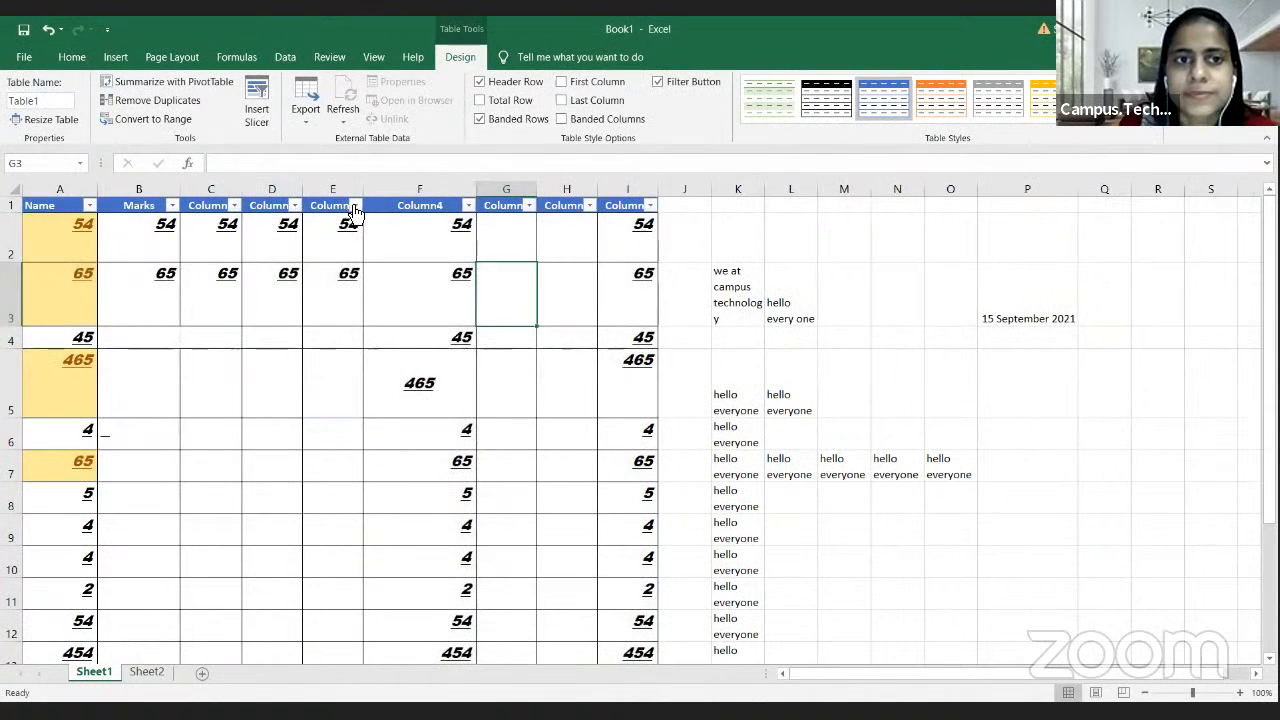
# Step: Sort the table by Column3 from smallest to largest, followed by largest to smallest
pyautogui.click(355, 206)
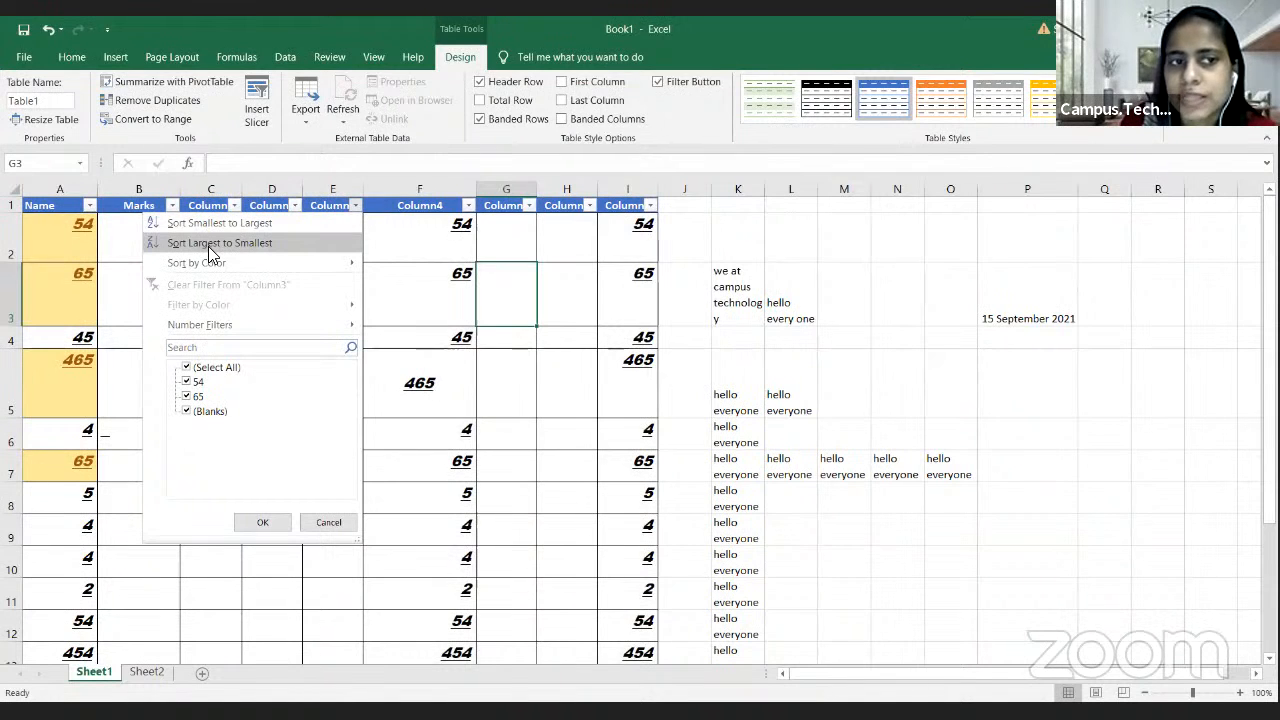
pyautogui.click(304, 220)
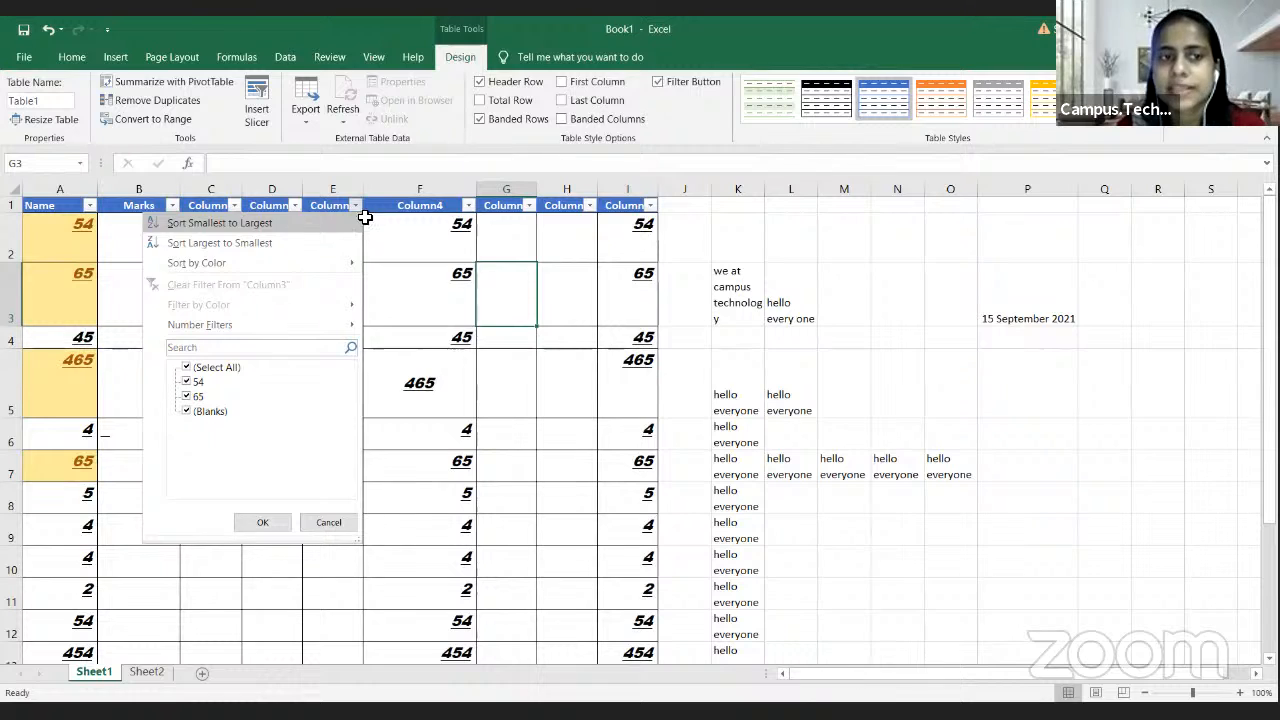
pyautogui.click(355, 205)
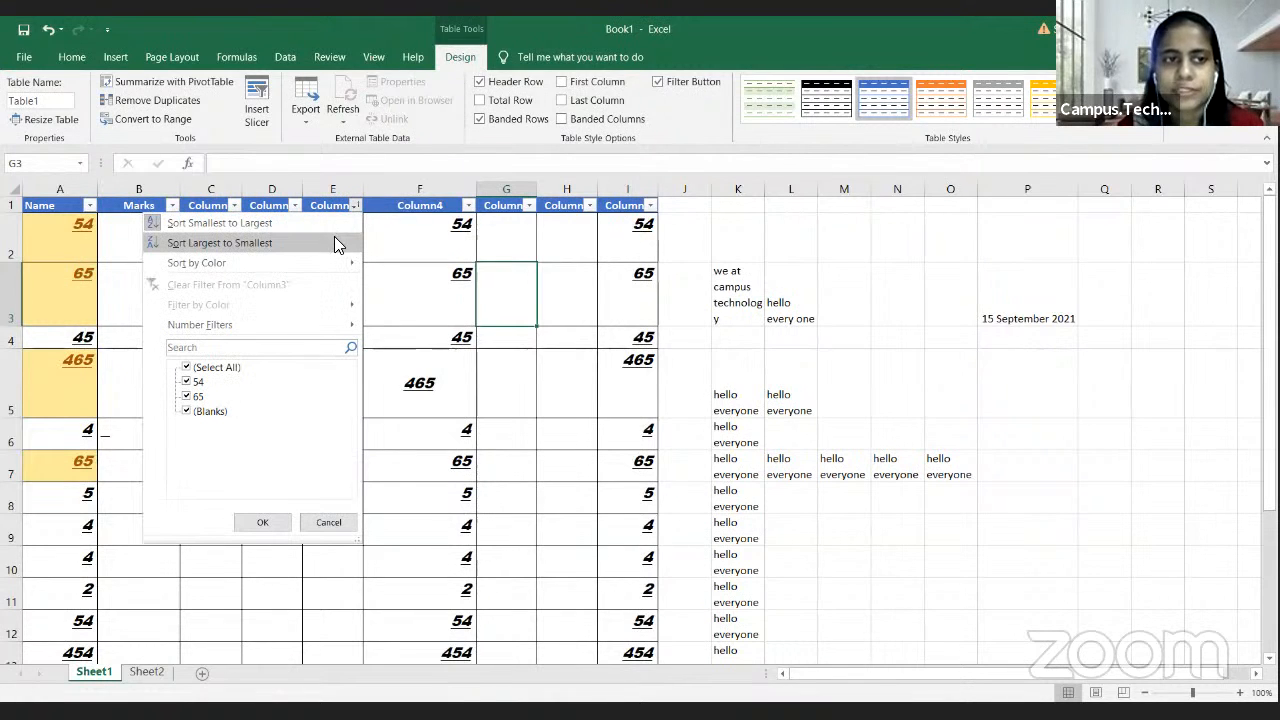
pyautogui.click(326, 244)
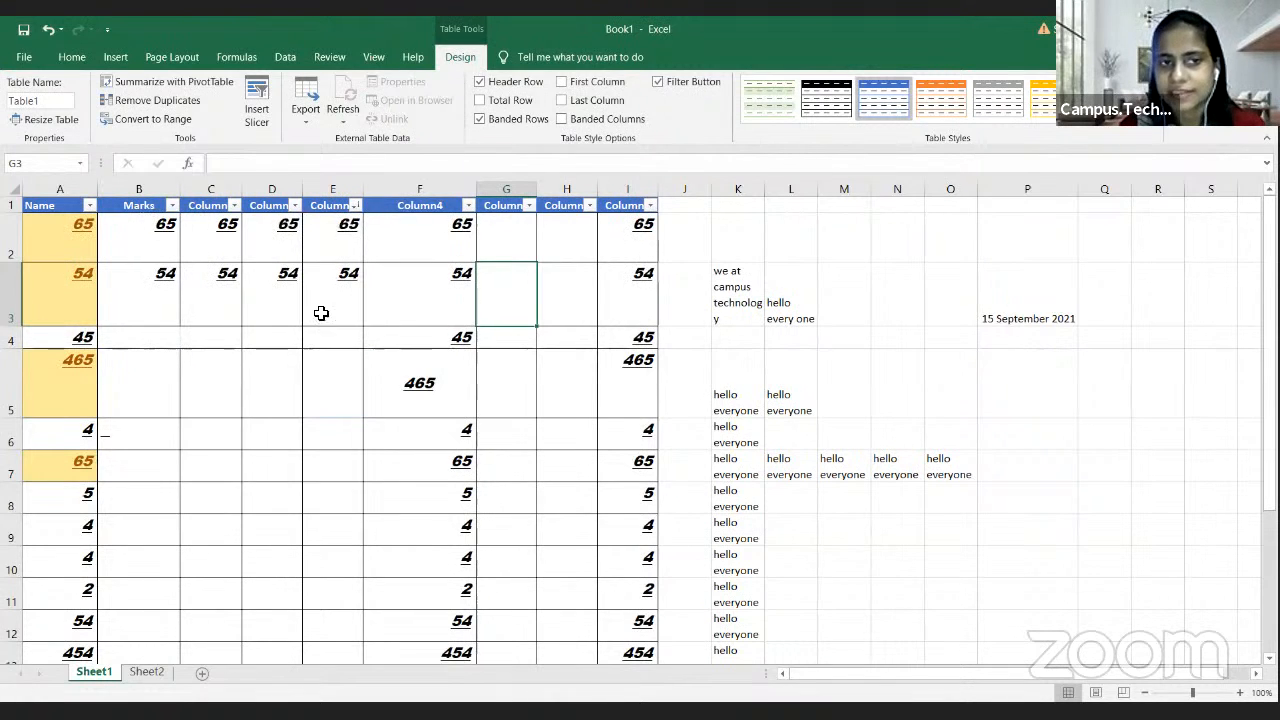
# Step: Sort the table by the Name column from smallest to largest, followed by largest to smallest
pyautogui.click(355, 206)
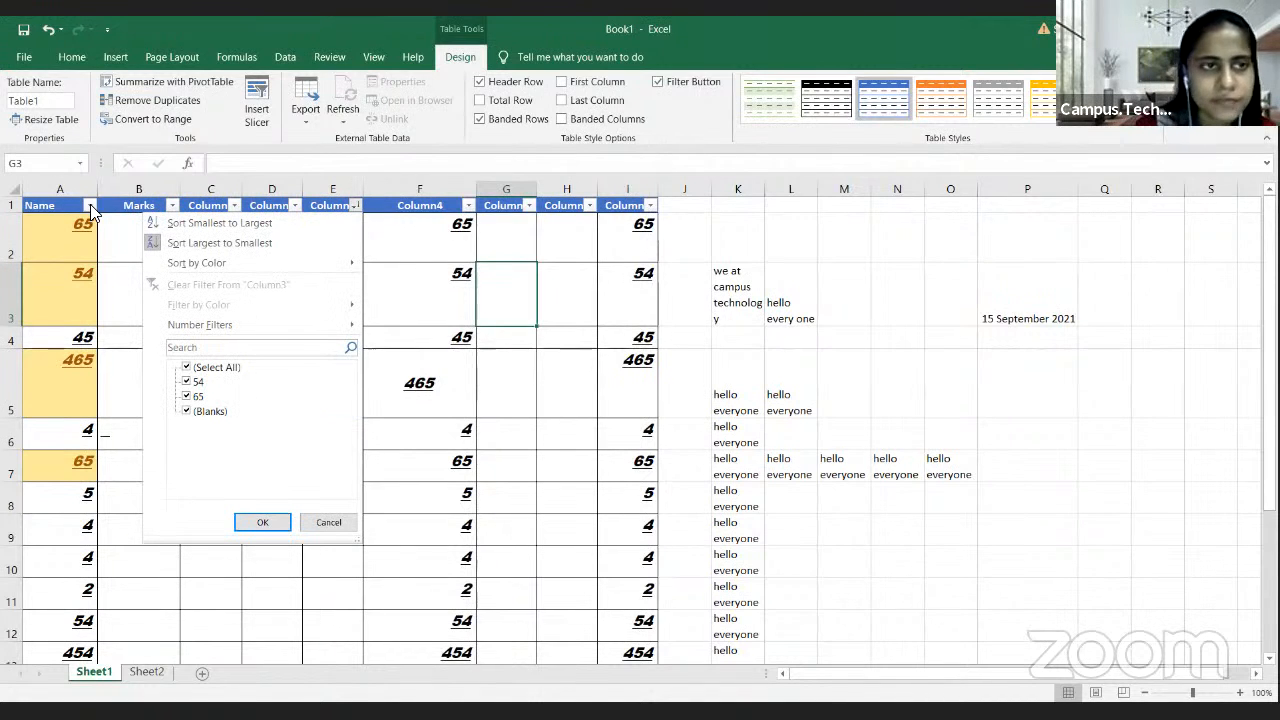
pyautogui.click(90, 206)
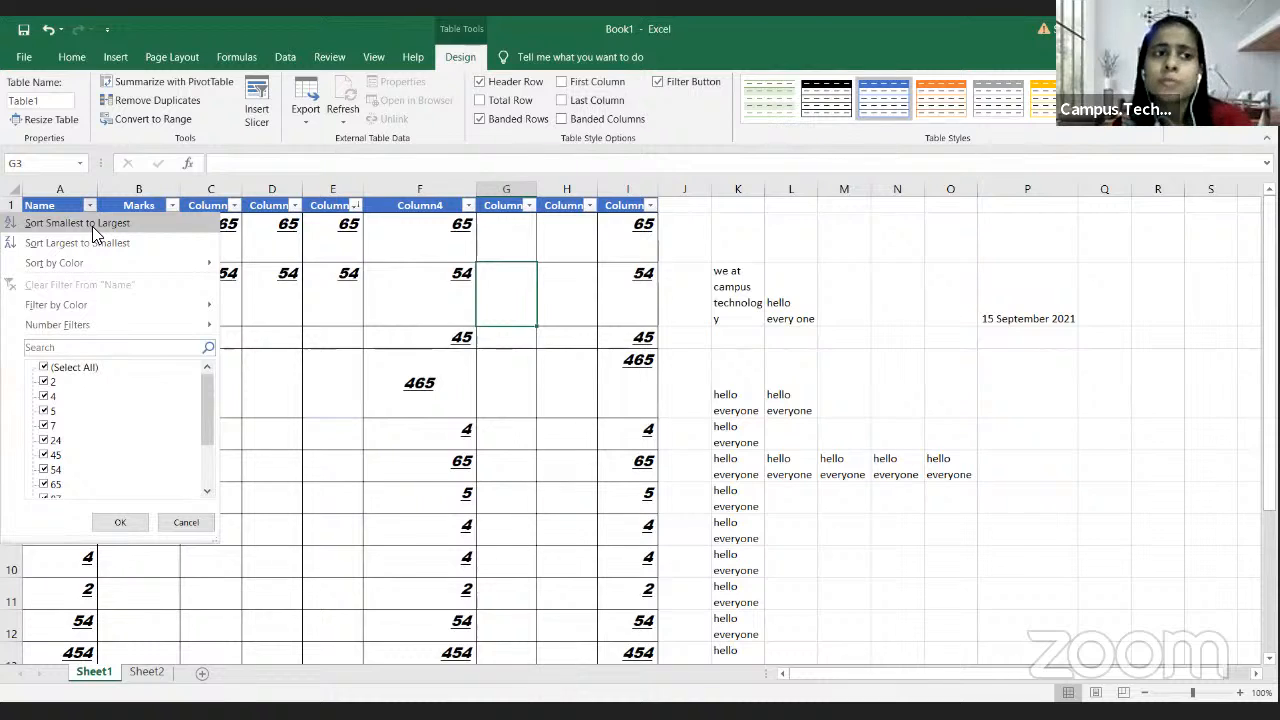
pyautogui.click(92, 224)
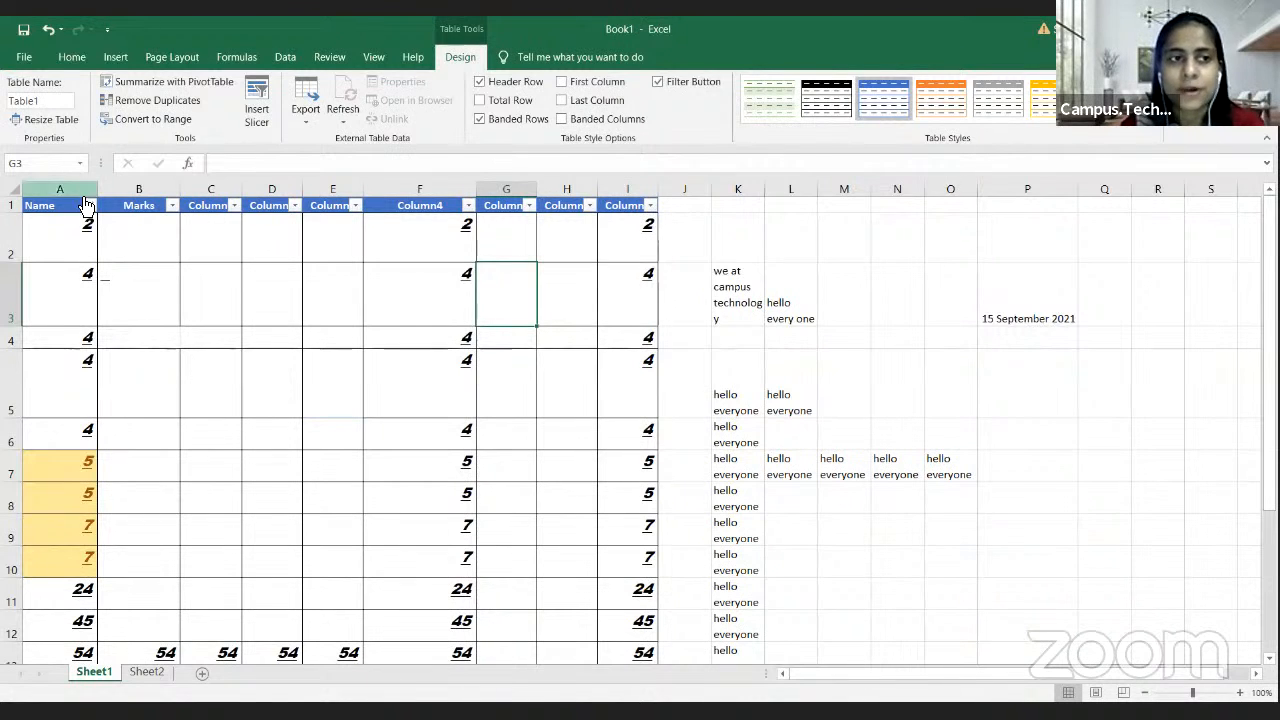
pyautogui.click(90, 206)
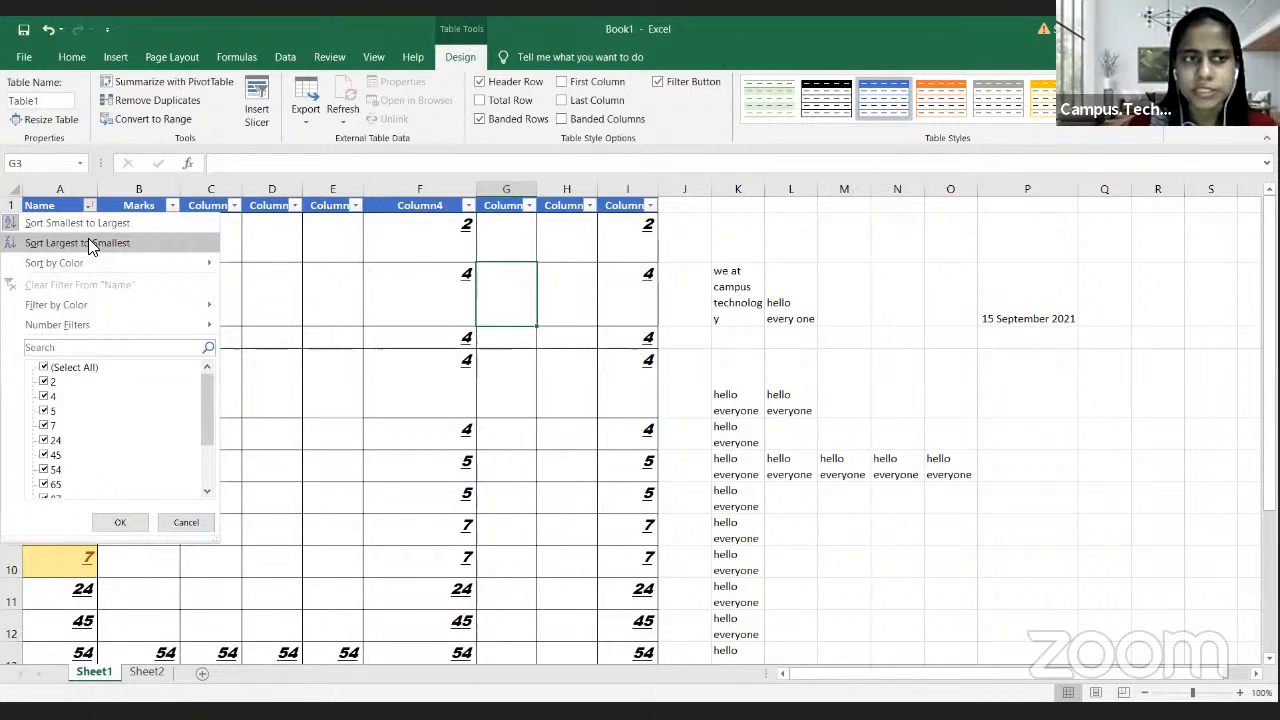
pyautogui.click(90, 242)
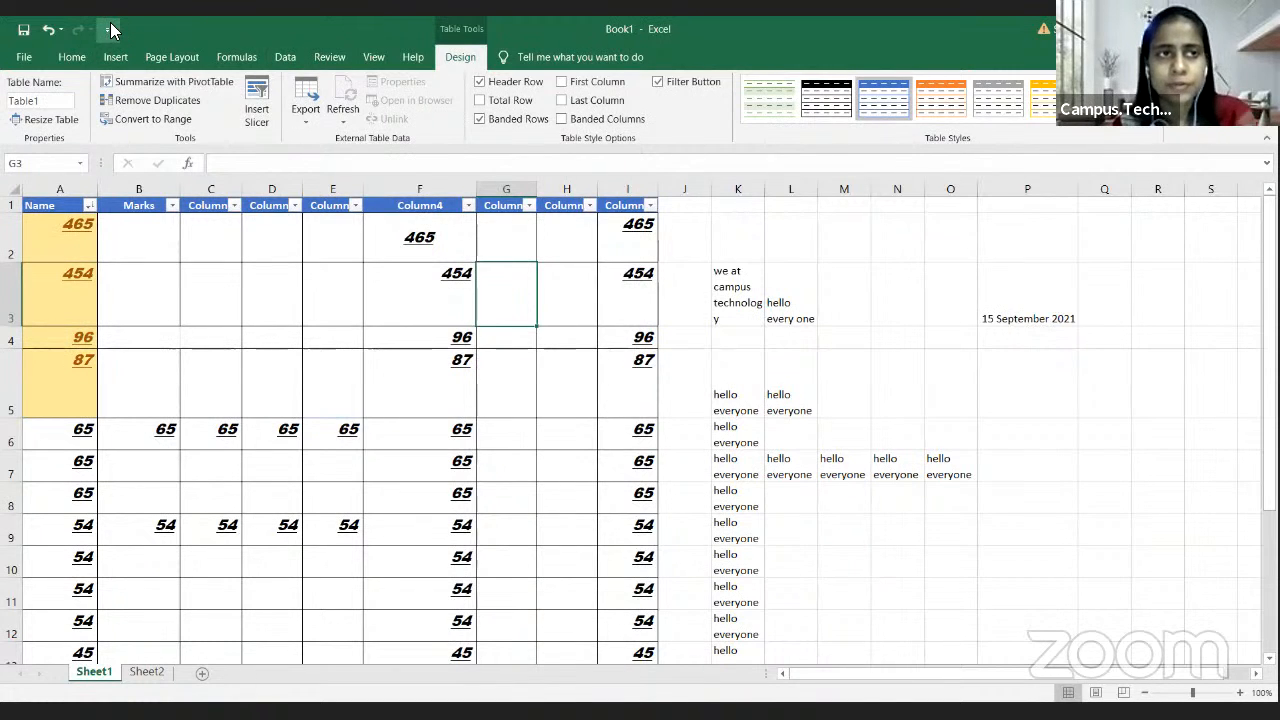
# Step: Undo the sorts on the Name column and Column3 as well as the table formatting
pyautogui.click(76, 52)
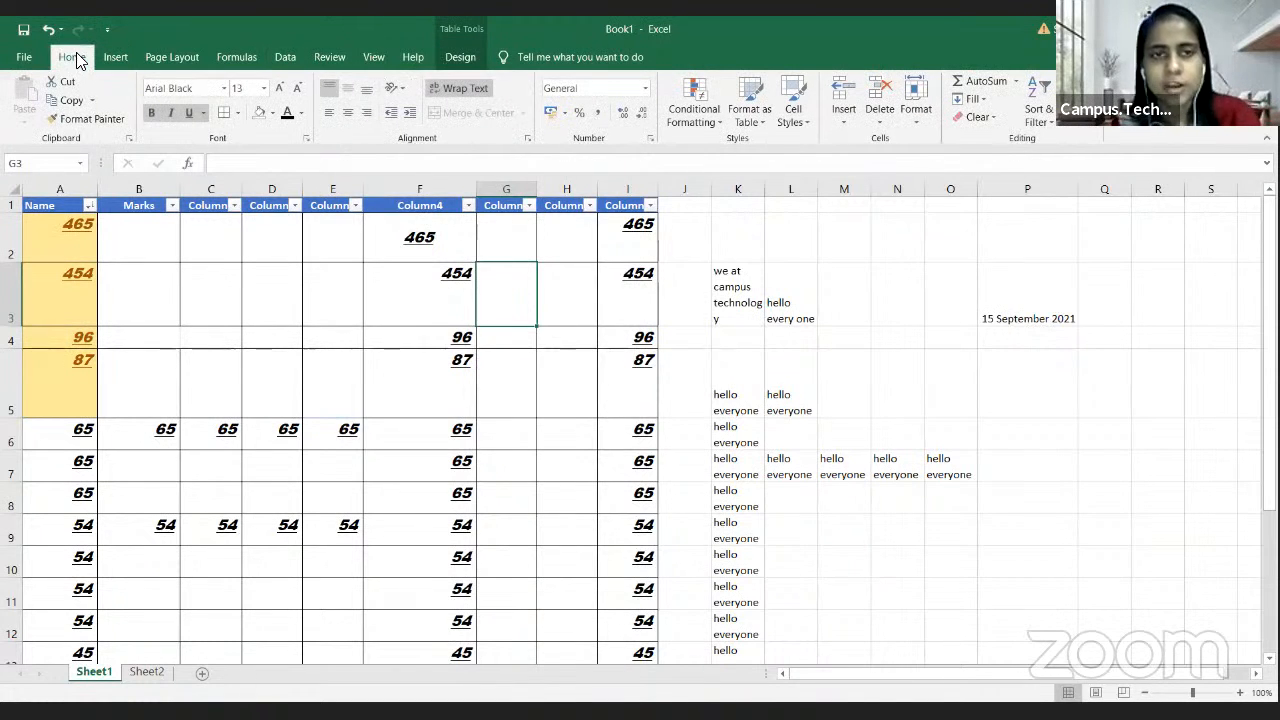
pyautogui.hotkey('ctrl', 'z')
pyautogui.hotkey('ctrl', 'z')
pyautogui.hotkey('ctrl', 'z')
pyautogui.hotkey('ctrl', 'z')
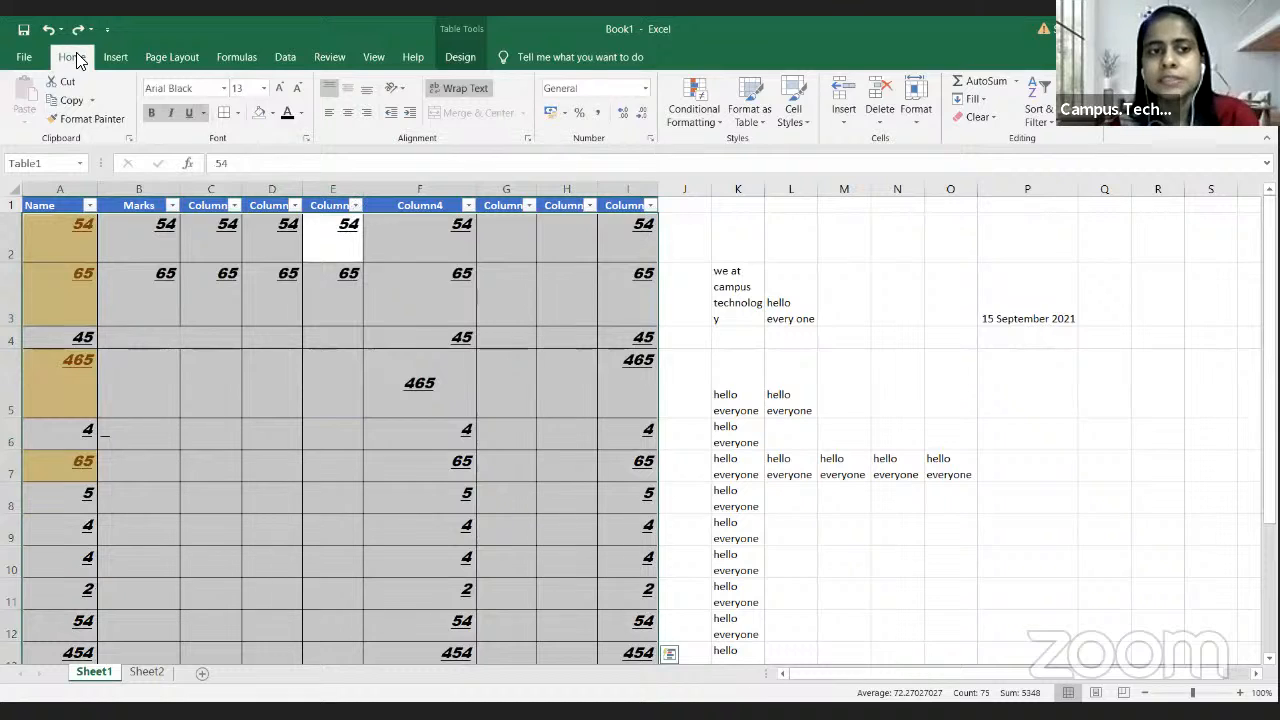
# Step: Apply the Bad cell style to the empty cell M4
pyautogui.click(801, 343)
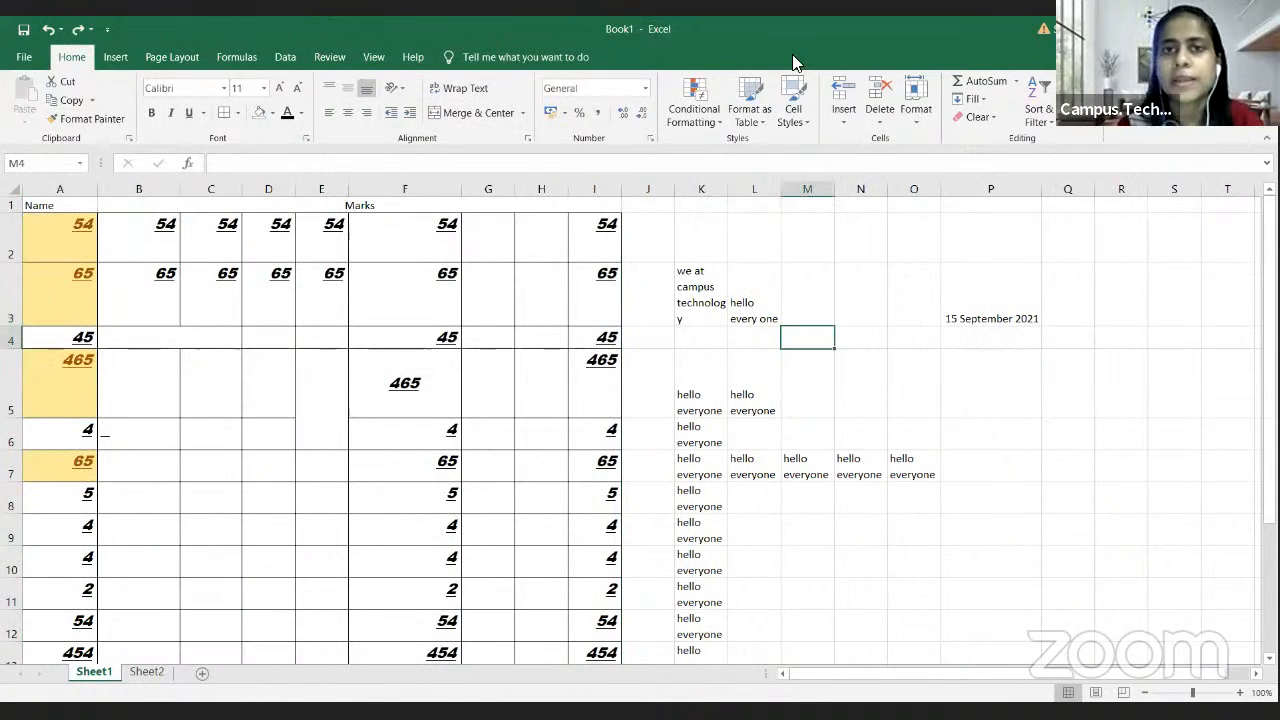
pyautogui.click(757, 125)
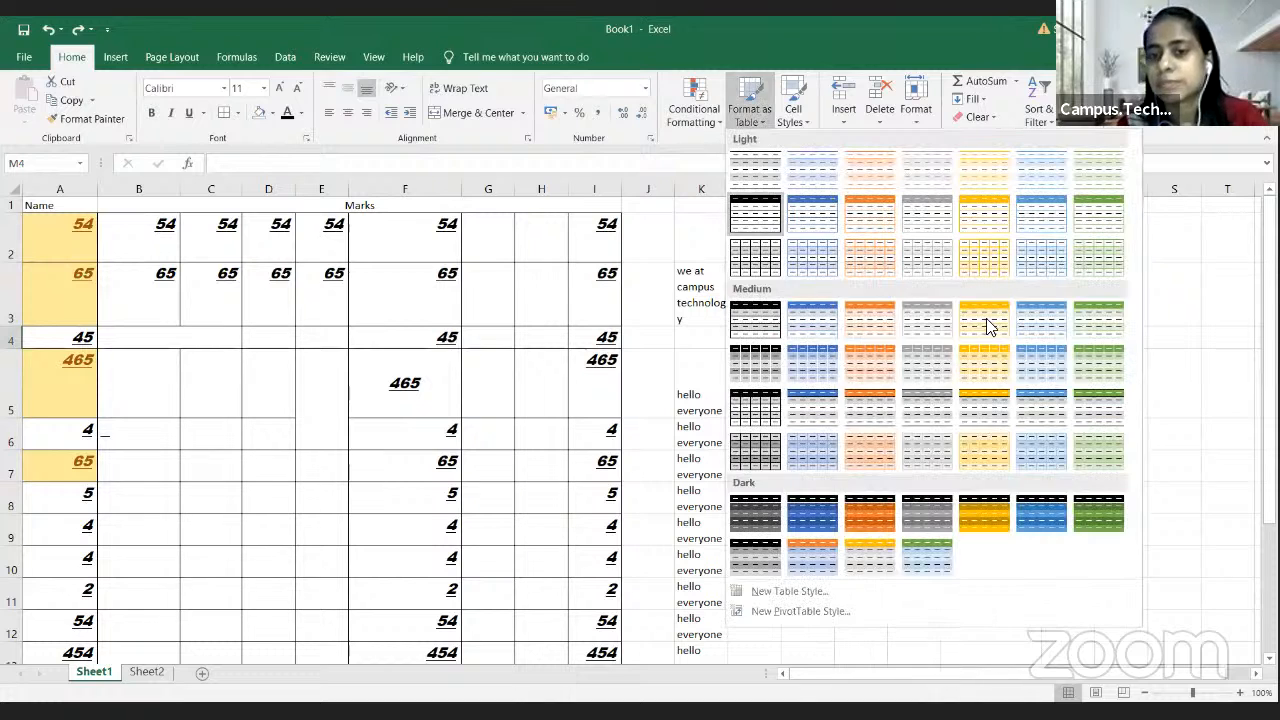
pyautogui.click(801, 124)
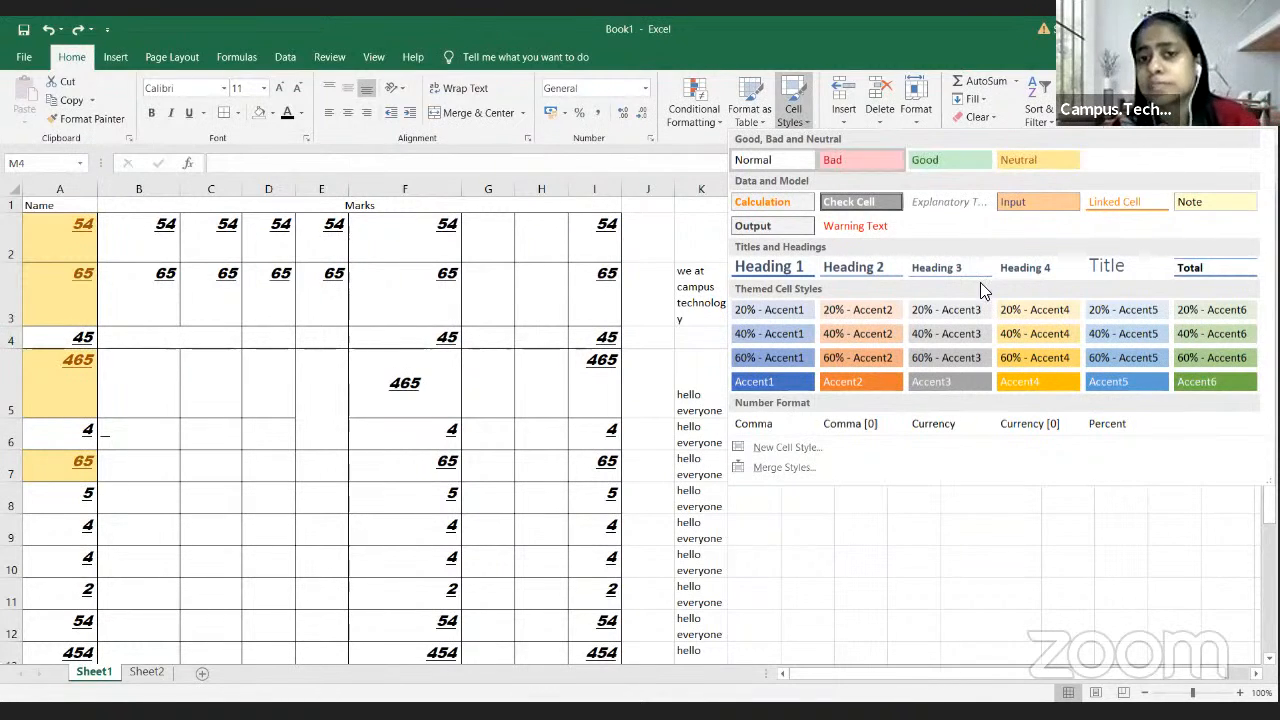
pyautogui.click(878, 160)
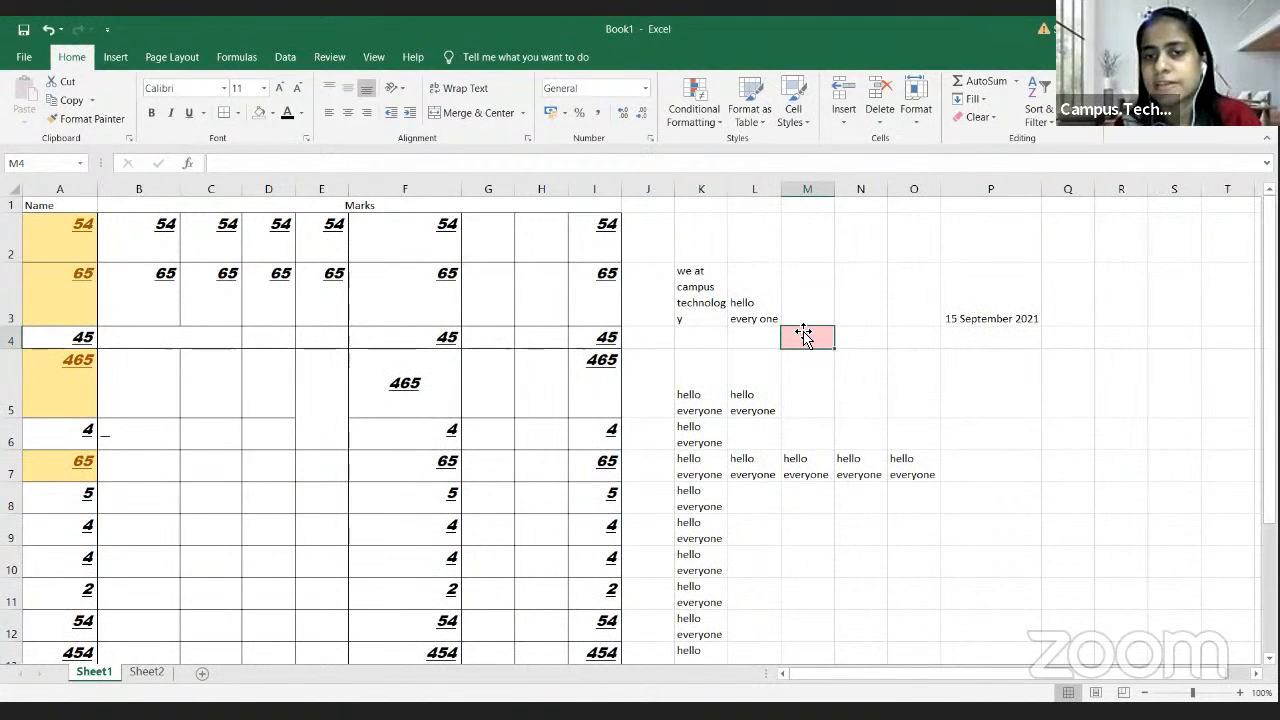
# Step: Apply the Normal cell style to the range A1:J24 and undo it
pyautogui.click(77, 207)
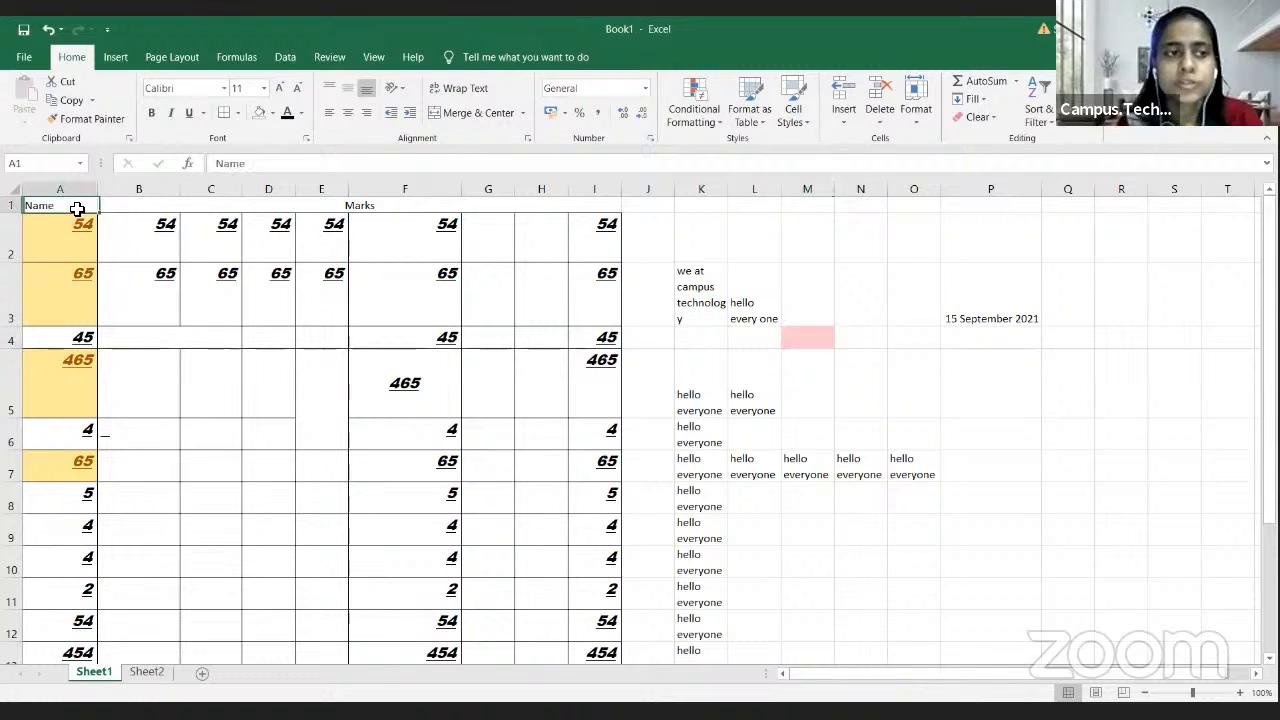
pyautogui.hotkey('shift', 'Right')
pyautogui.hotkey('shift', 'Right')
pyautogui.hotkey('shift', 'Down')
pyautogui.hotkey('shift', 'Down')
pyautogui.hotkey('shift', 'Down')
pyautogui.hotkey('shift', 'Down')
pyautogui.hotkey('shift', 'Down')
pyautogui.hotkey('shift', 'Down')
pyautogui.hotkey('shift', 'Down')
pyautogui.hotkey('shift', 'Down')
pyautogui.hotkey('shift', 'Down')
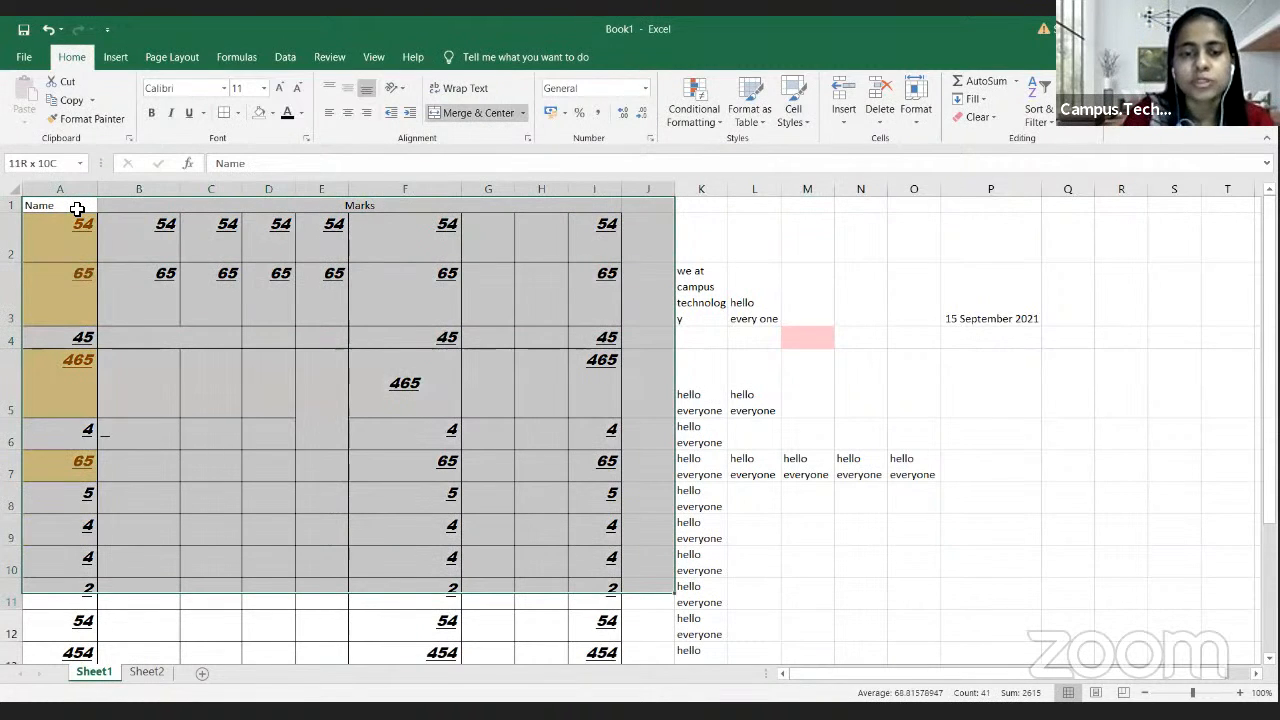
pyautogui.hotkey('ctrl', 'shift', 'Down')
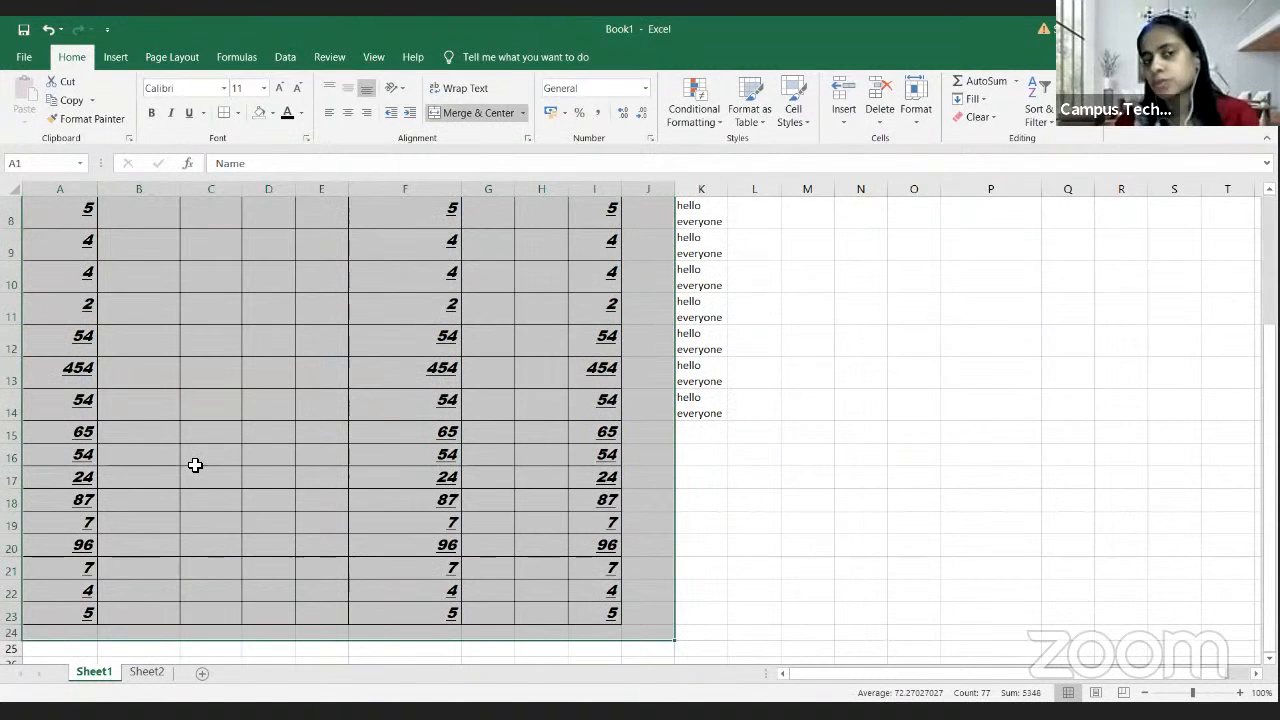
pyautogui.click(800, 122)
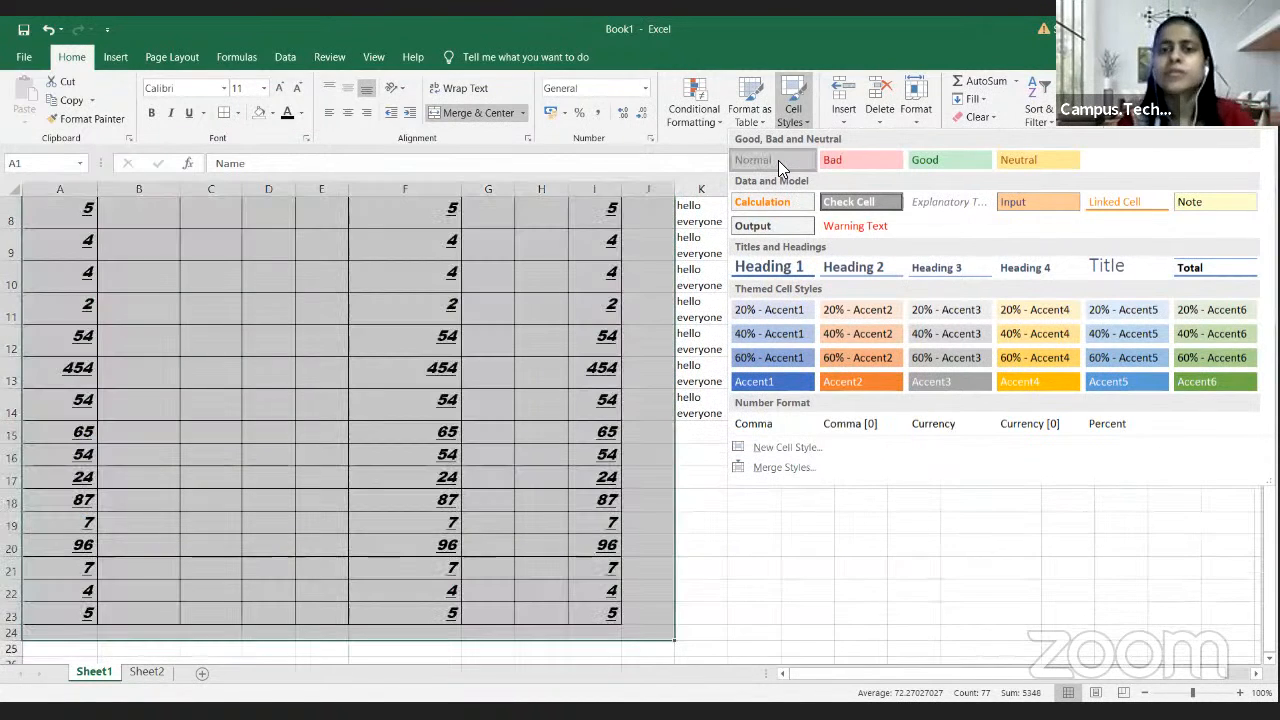
pyautogui.click(778, 160)
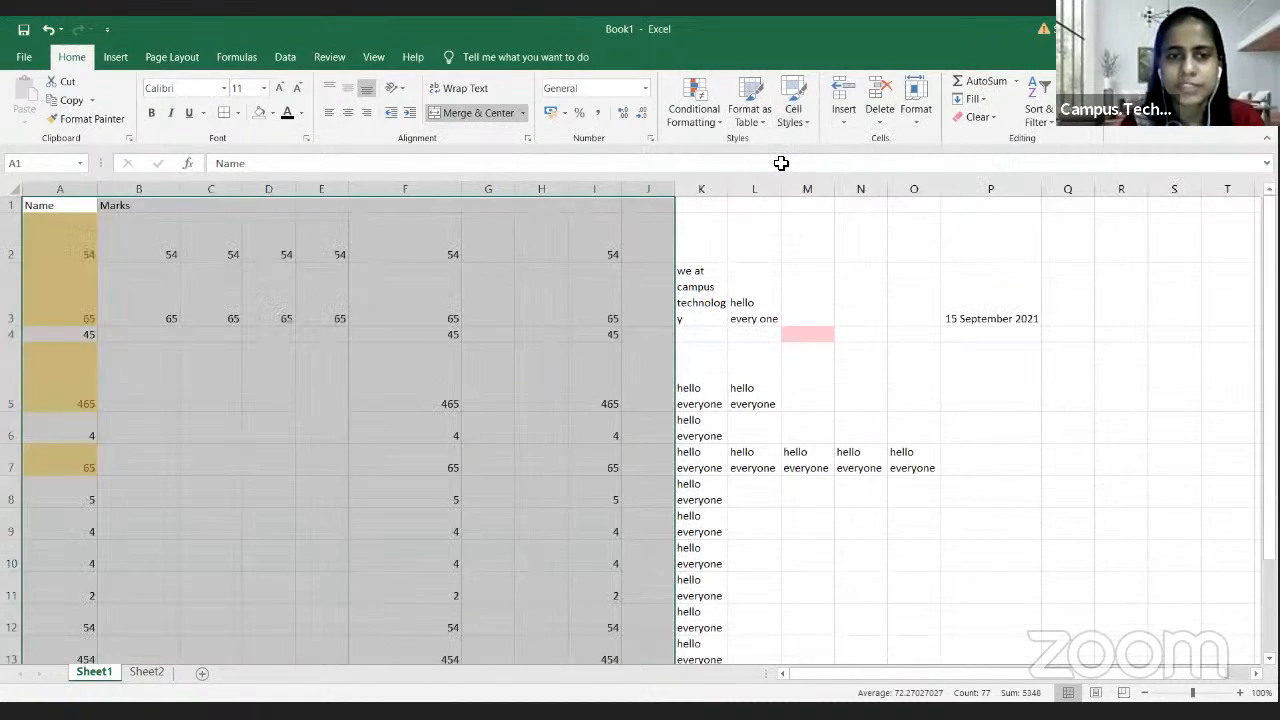
pyautogui.click(853, 499)
pyautogui.hotkey('ctrl', 'z')
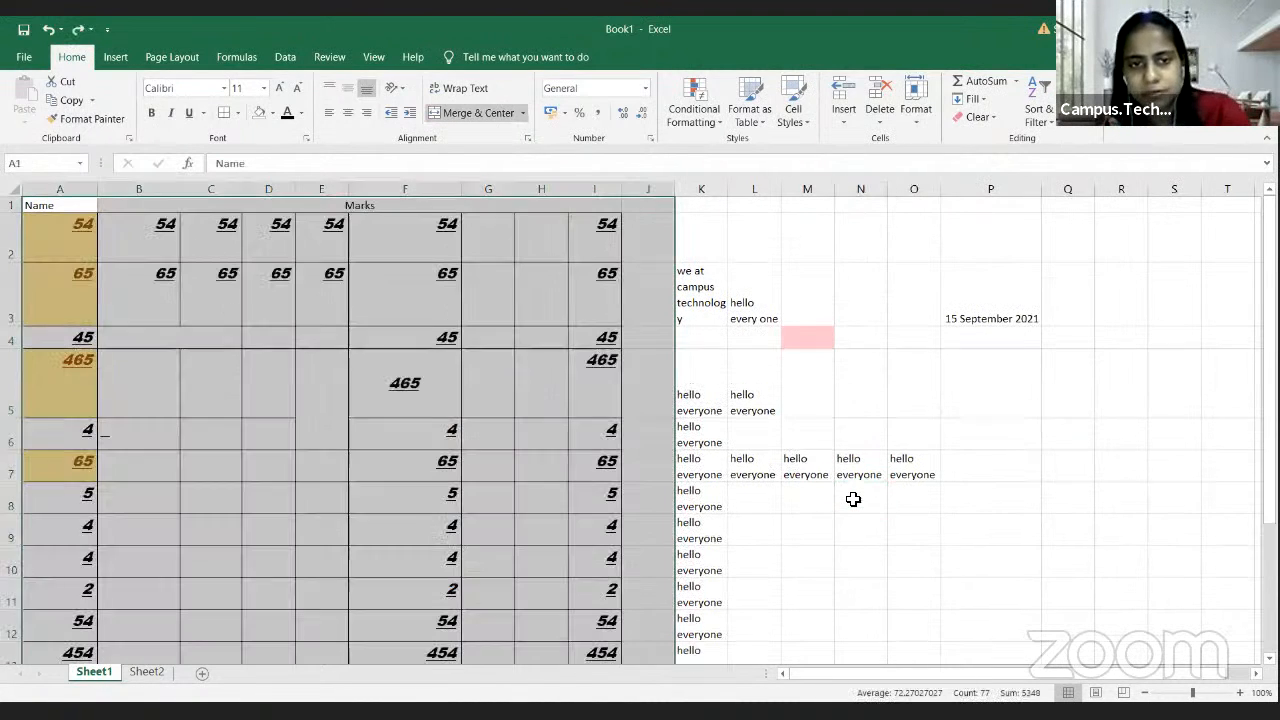
# Step: Insert a blank cell at M7, shifting the existing cells right
pyautogui.click(830, 463)
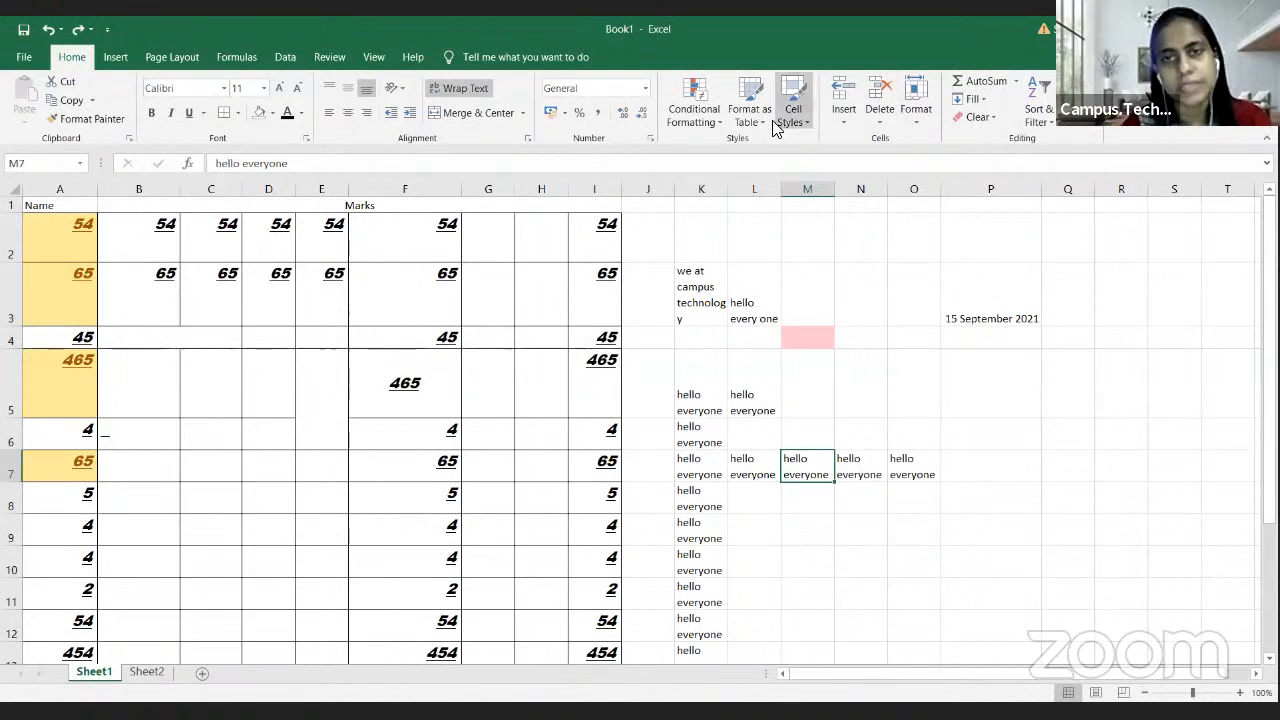
pyautogui.click(850, 124)
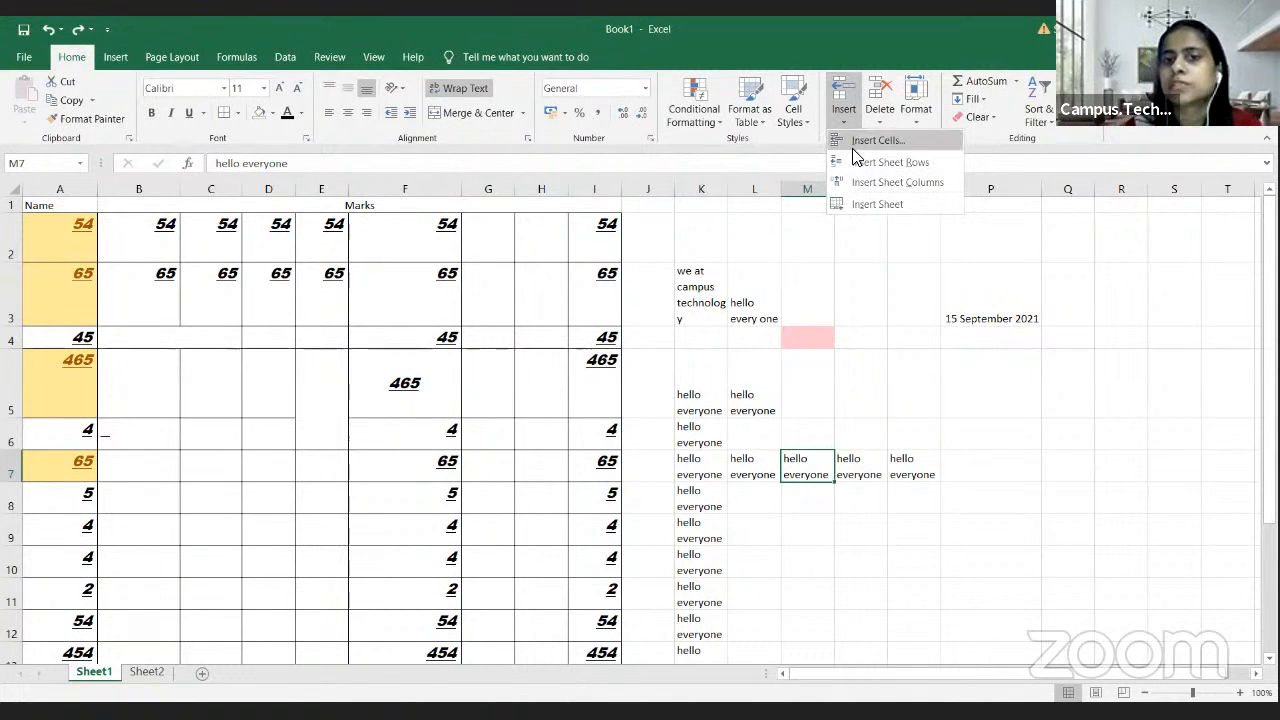
pyautogui.click(857, 142)
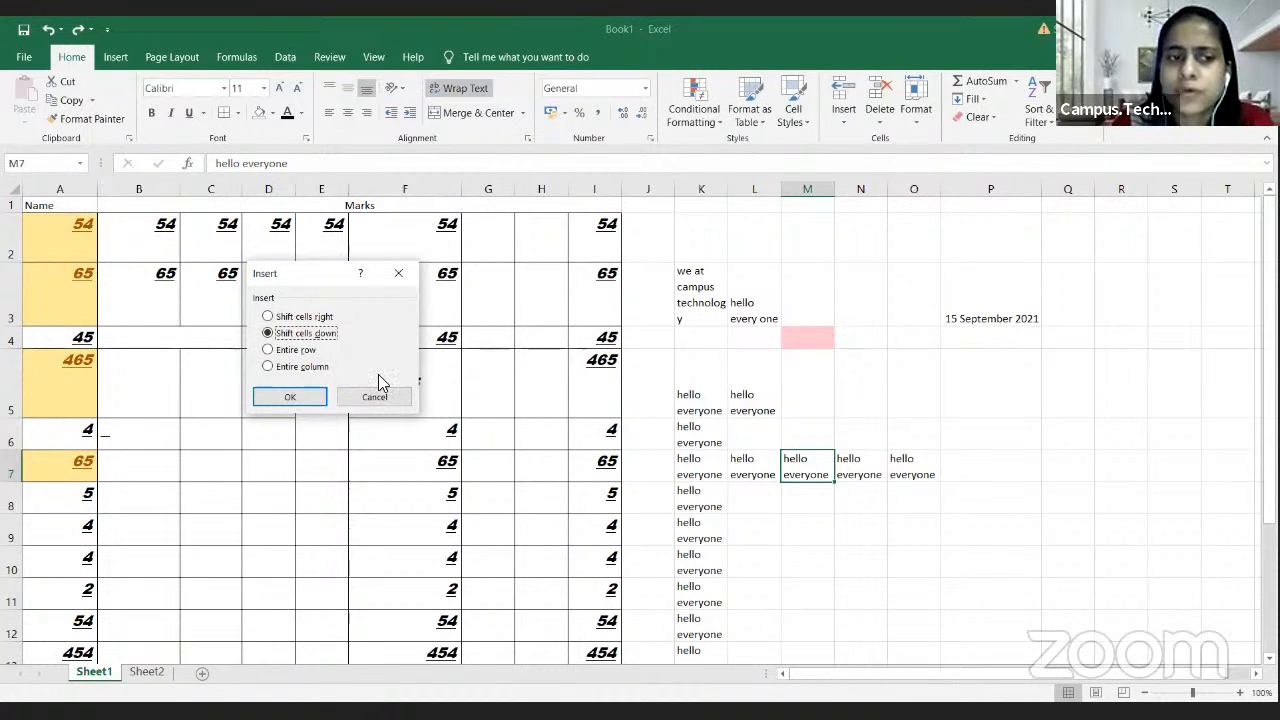
pyautogui.click(267, 316)
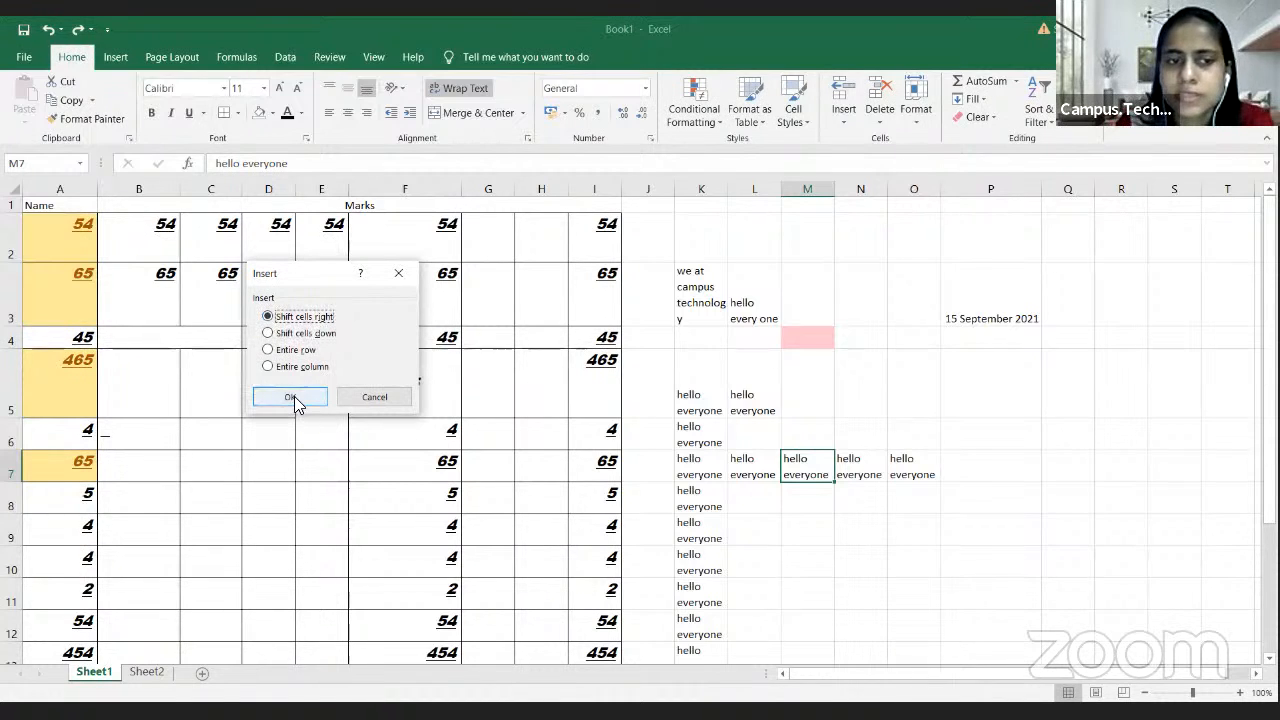
pyautogui.click(297, 398)
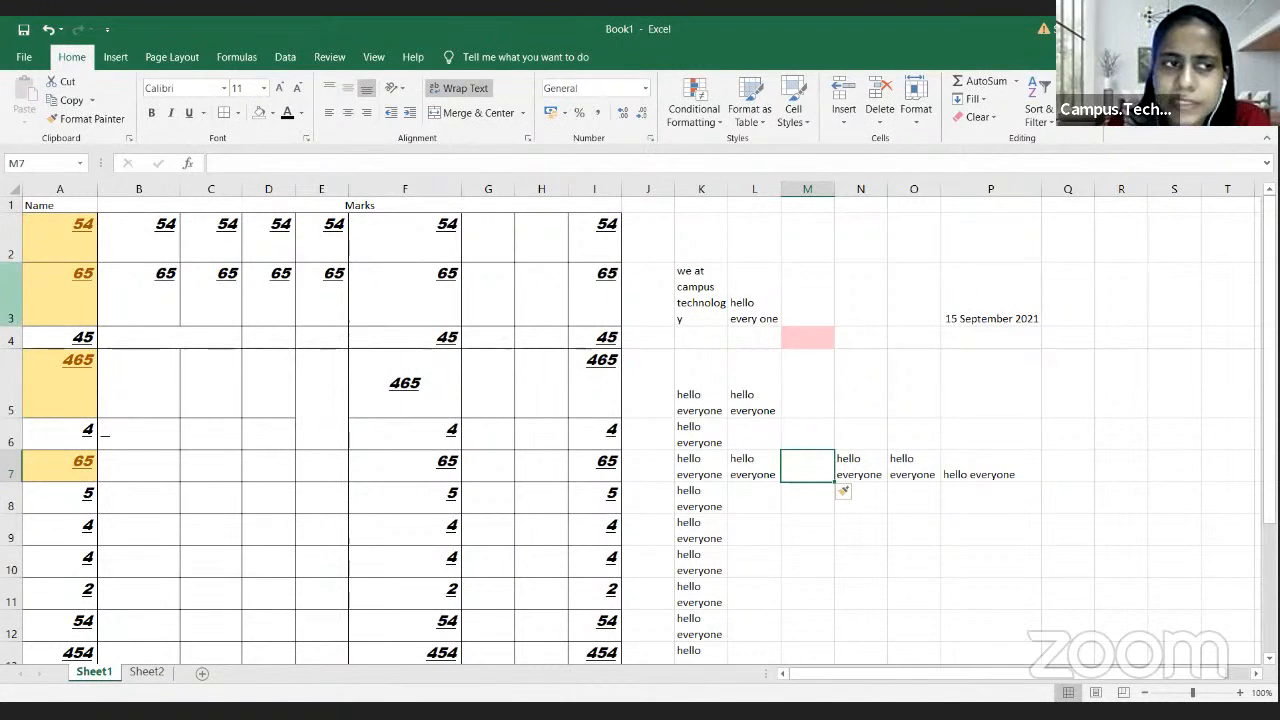
# Step: Insert a new row above row 3 and a new column before column B, and undo both insertions
pyautogui.rightClick(14, 293)
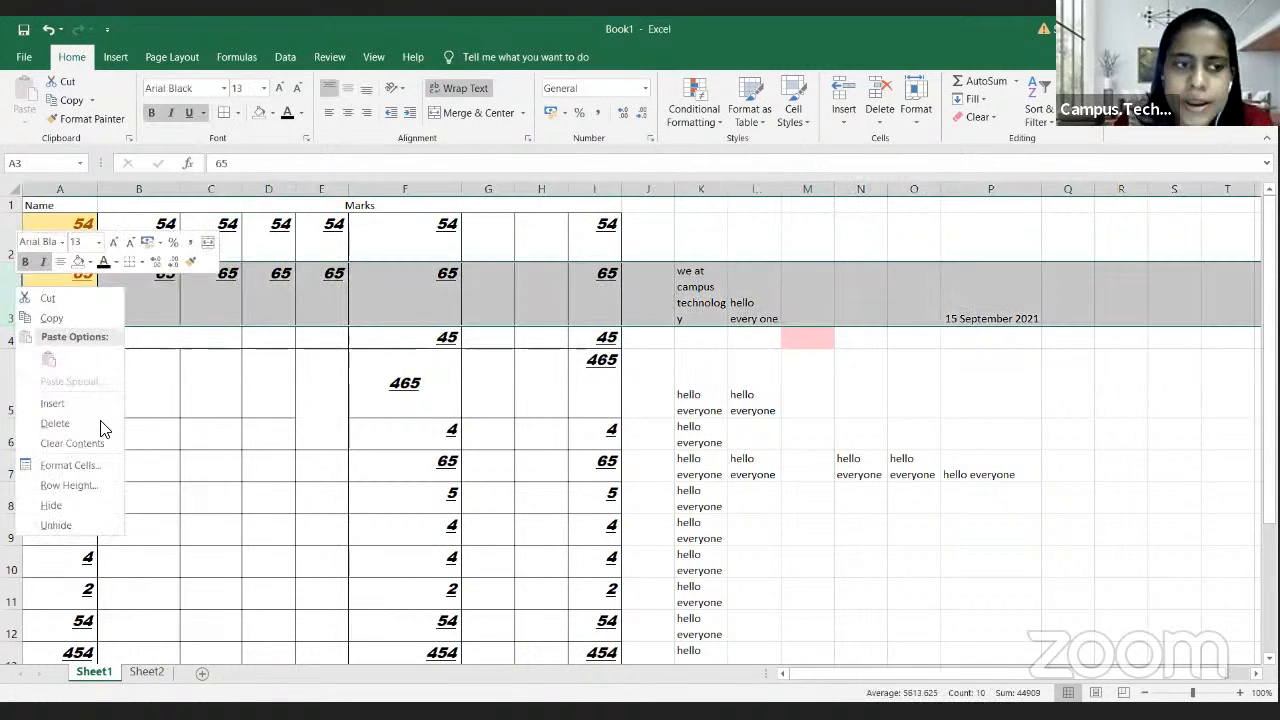
pyautogui.click(52, 403)
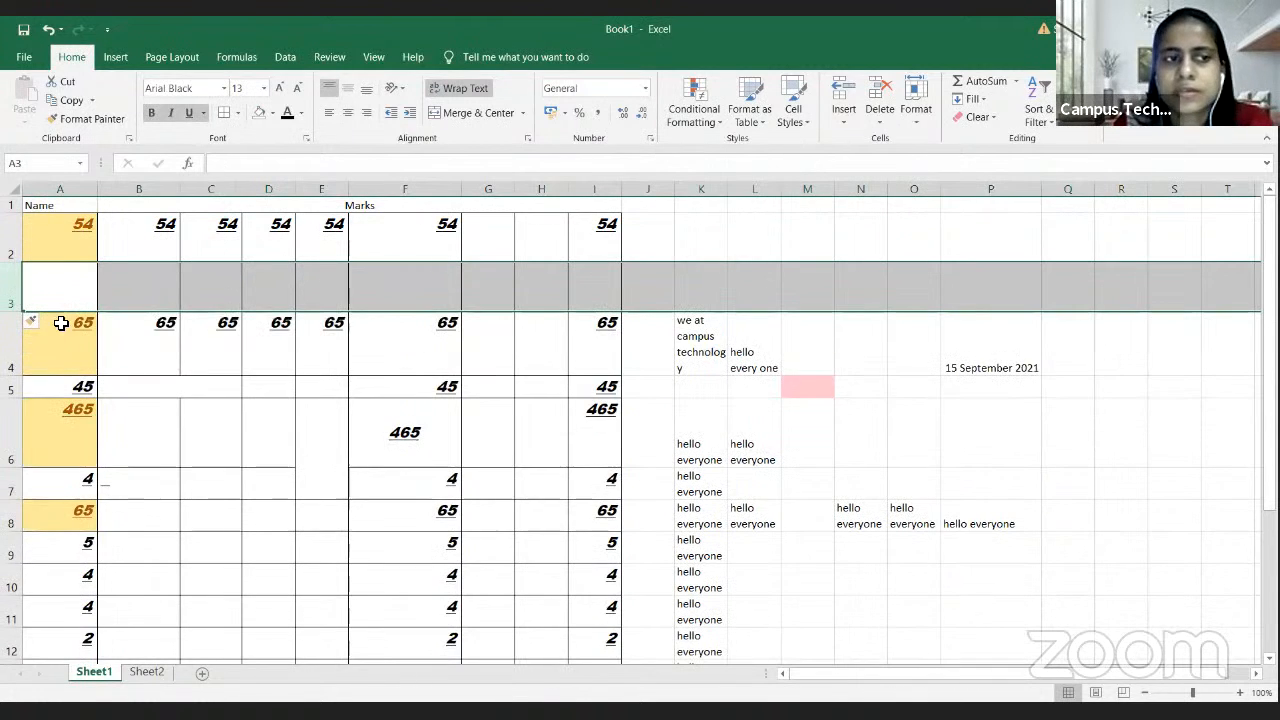
pyautogui.rightClick(140, 187)
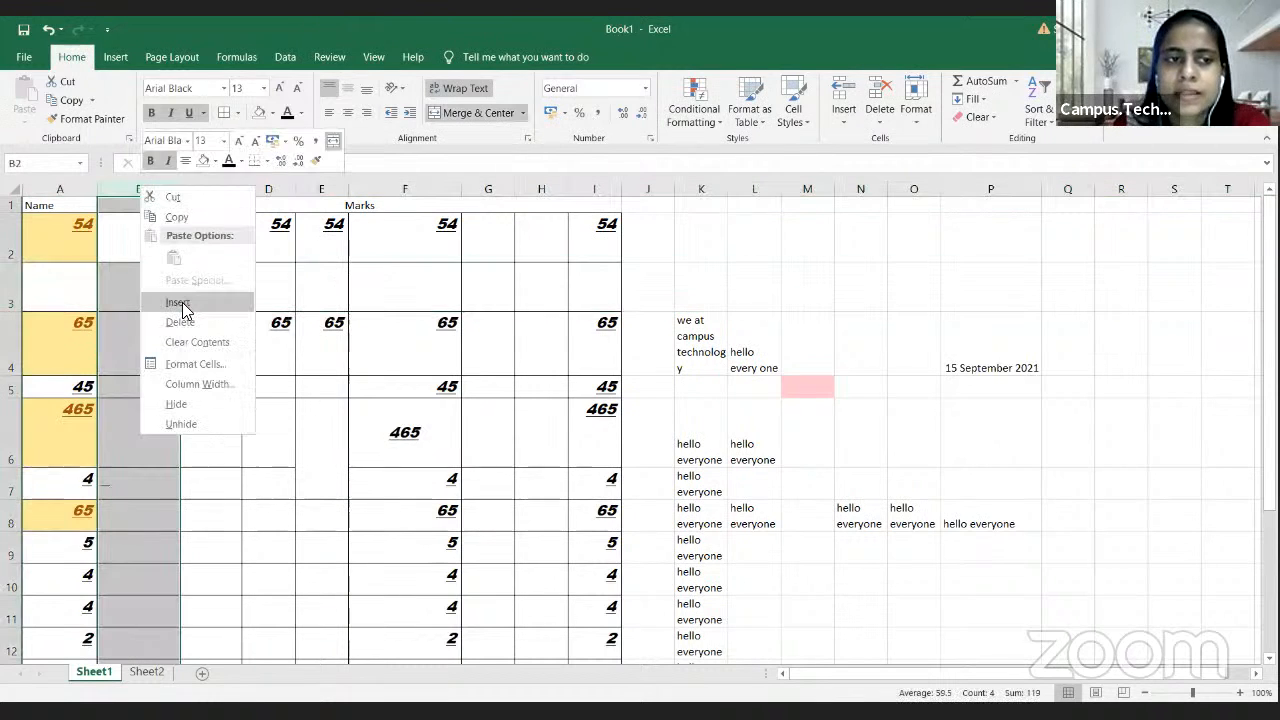
pyautogui.click(180, 300)
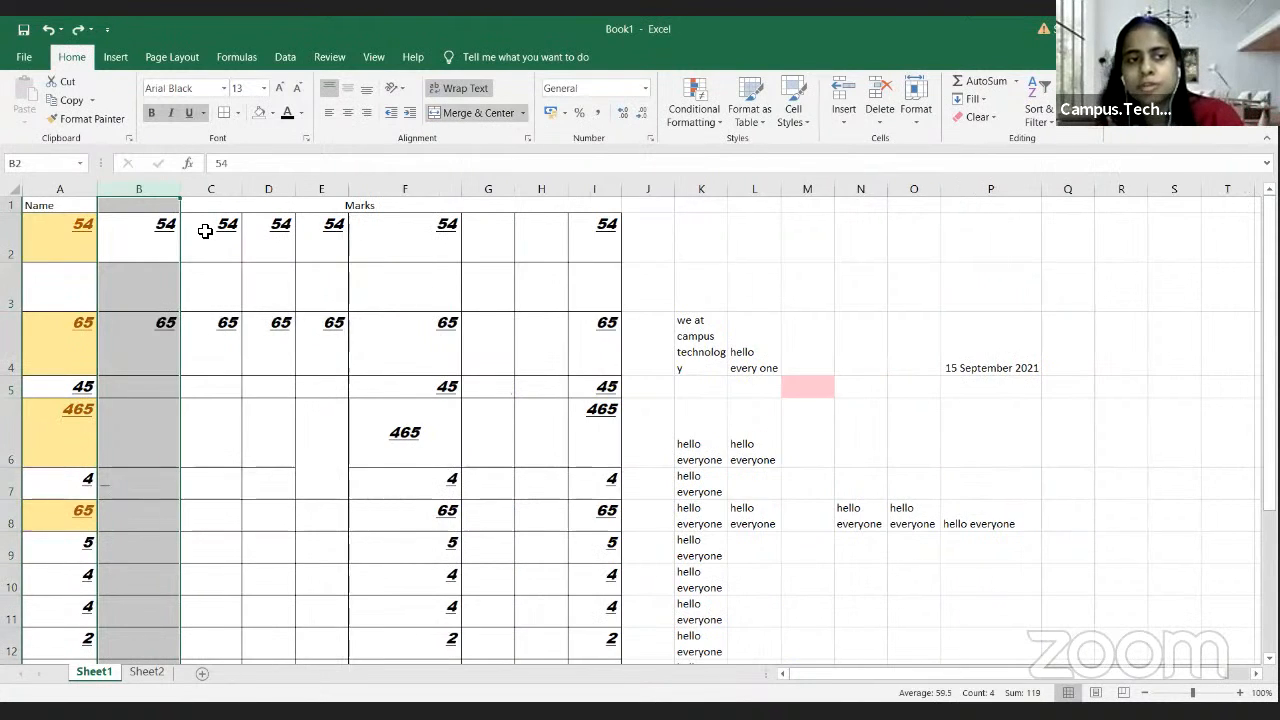
pyautogui.hotkey('ctrl', 'z')
pyautogui.hotkey('ctrl', 'z')
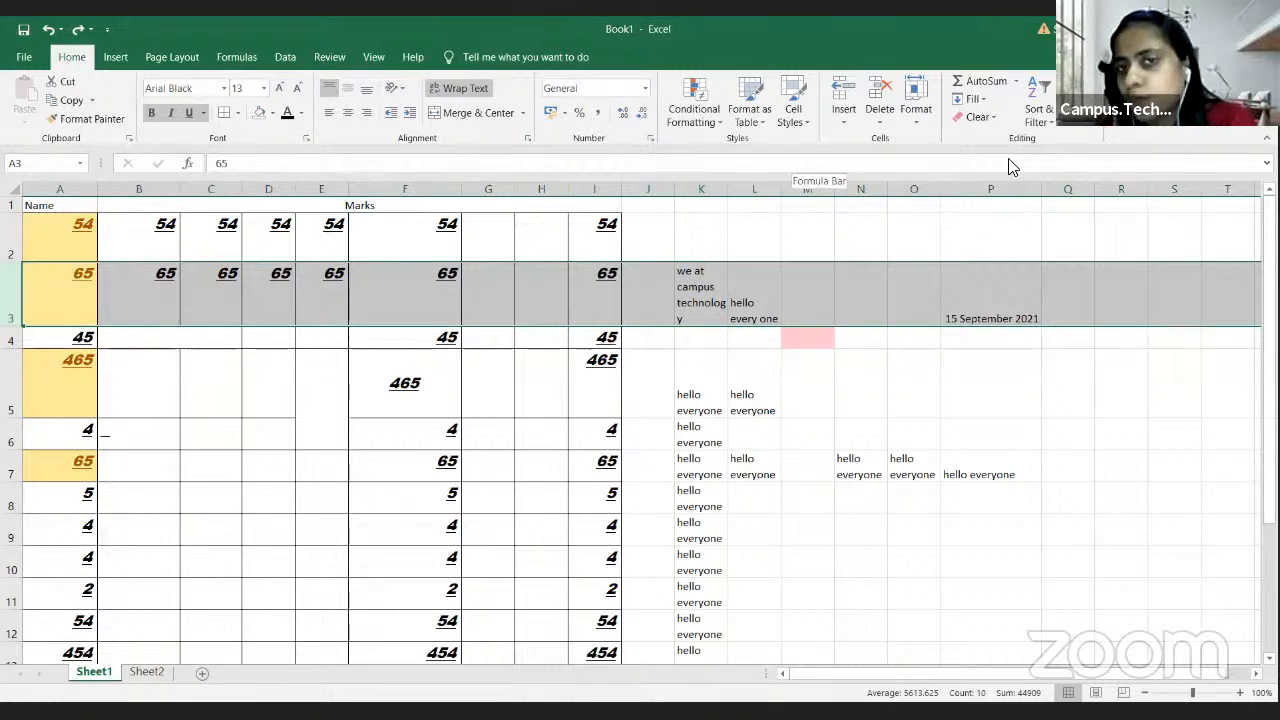
# Step: Delete cell A3 with the cells below shifted up, and undo the deletion
pyautogui.click(881, 125)
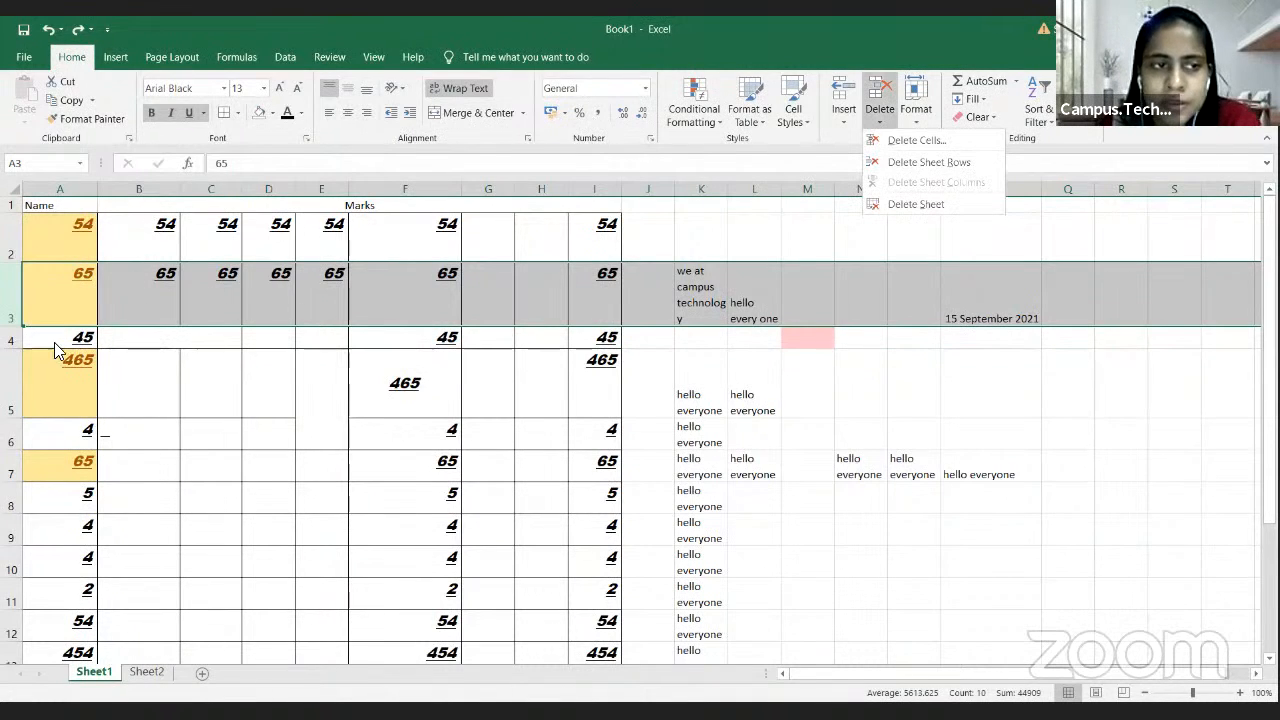
pyautogui.click(57, 289)
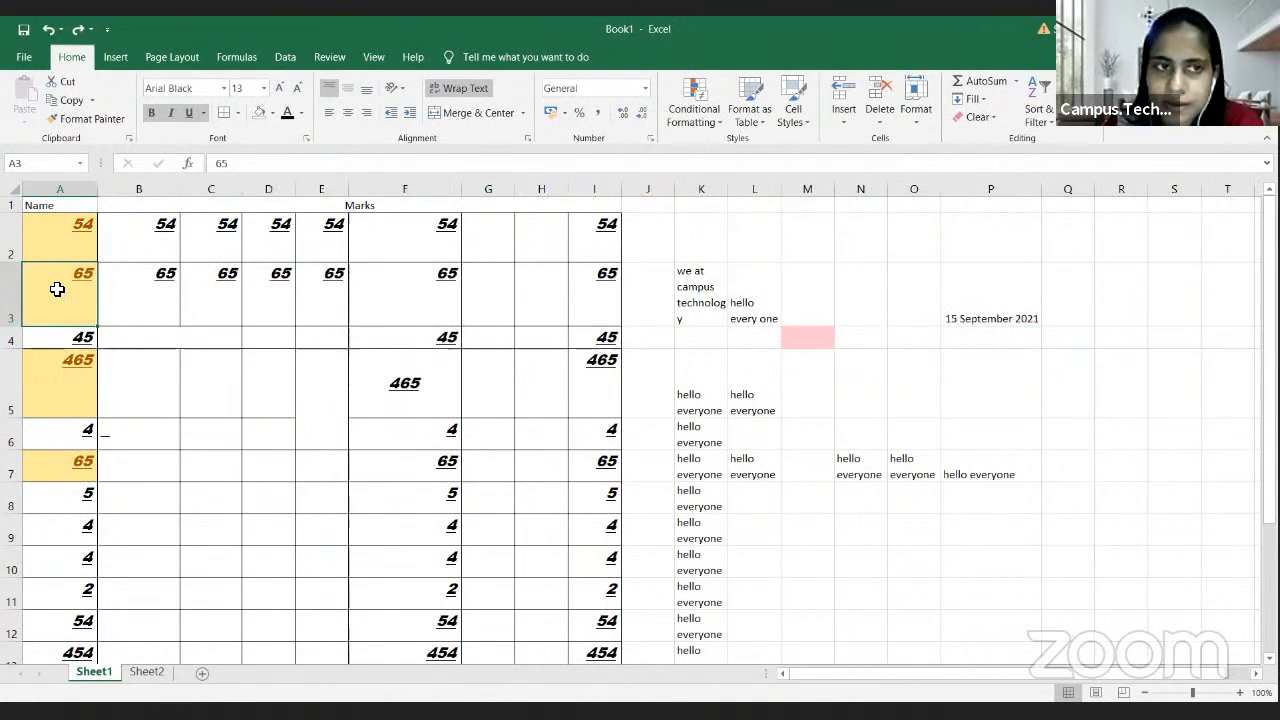
pyautogui.click(800, 127)
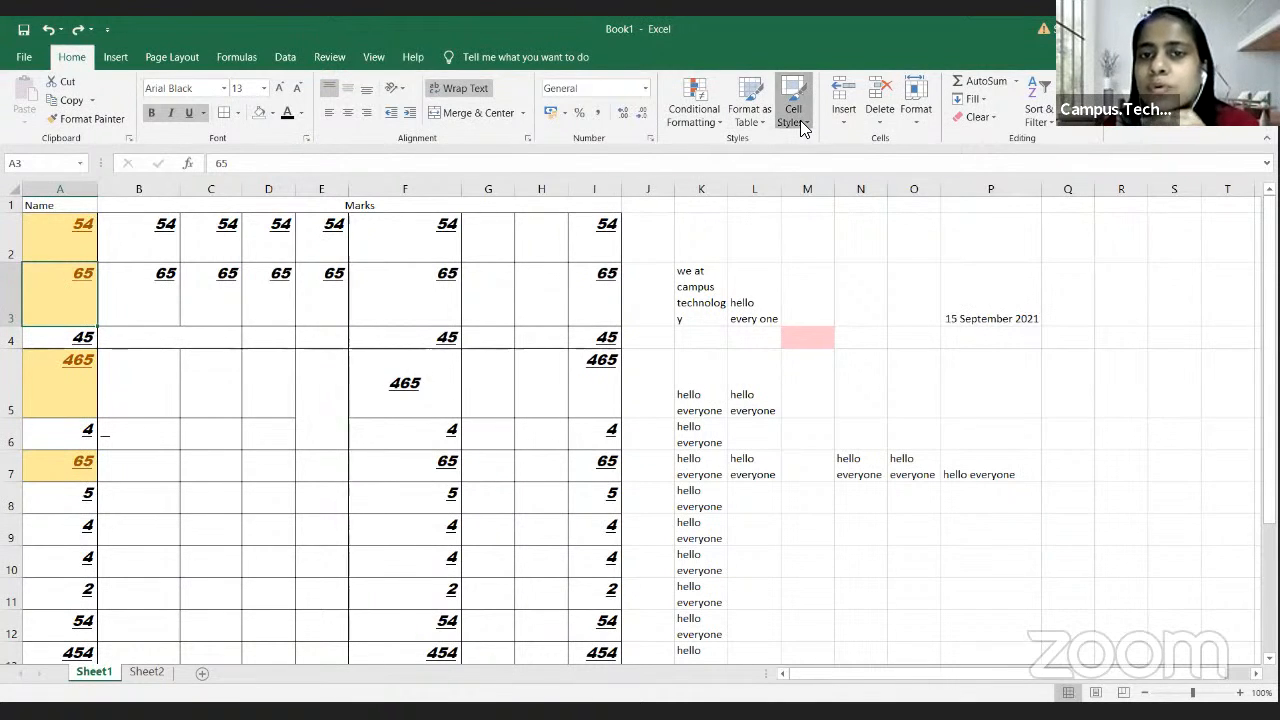
pyautogui.click(884, 118)
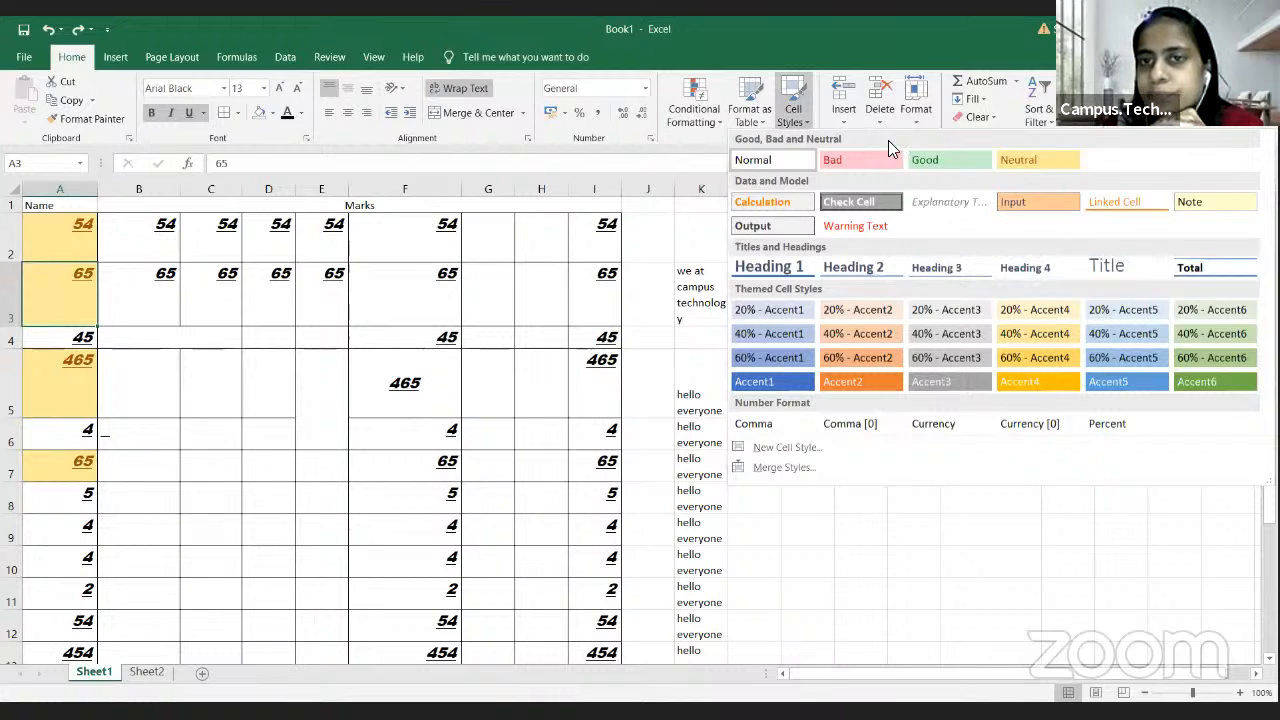
pyautogui.click(892, 142)
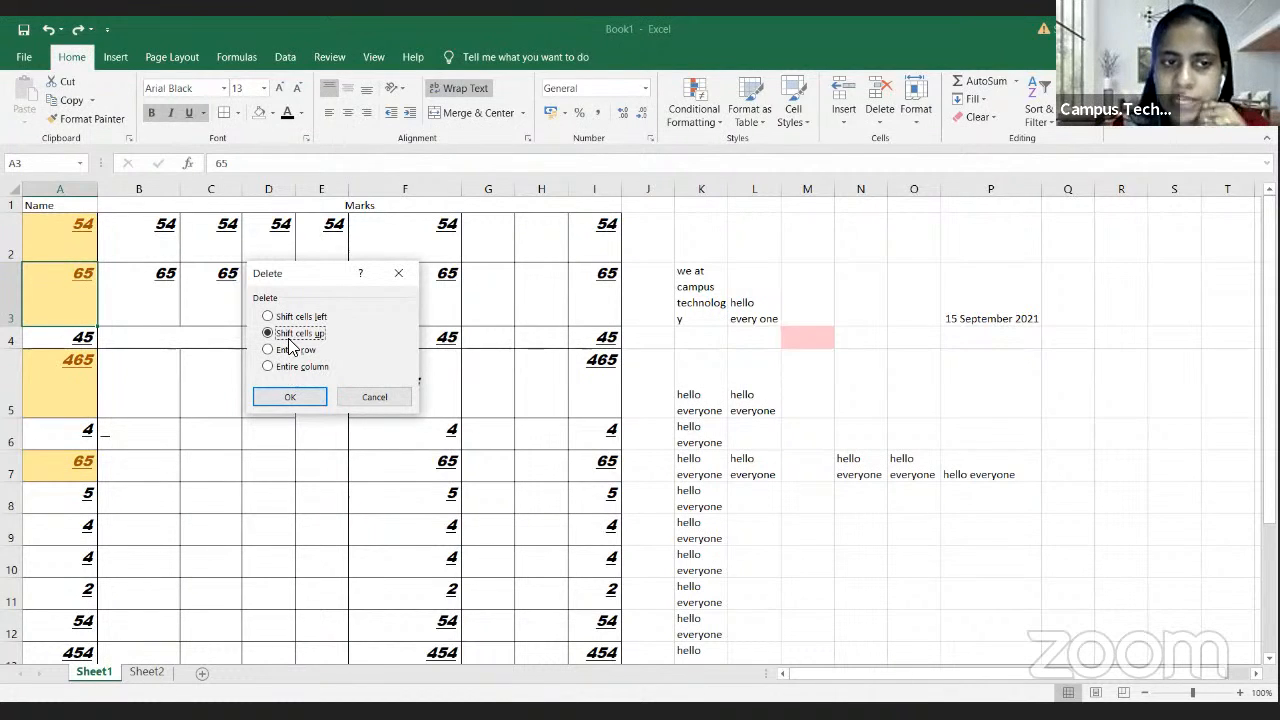
pyautogui.click(293, 397)
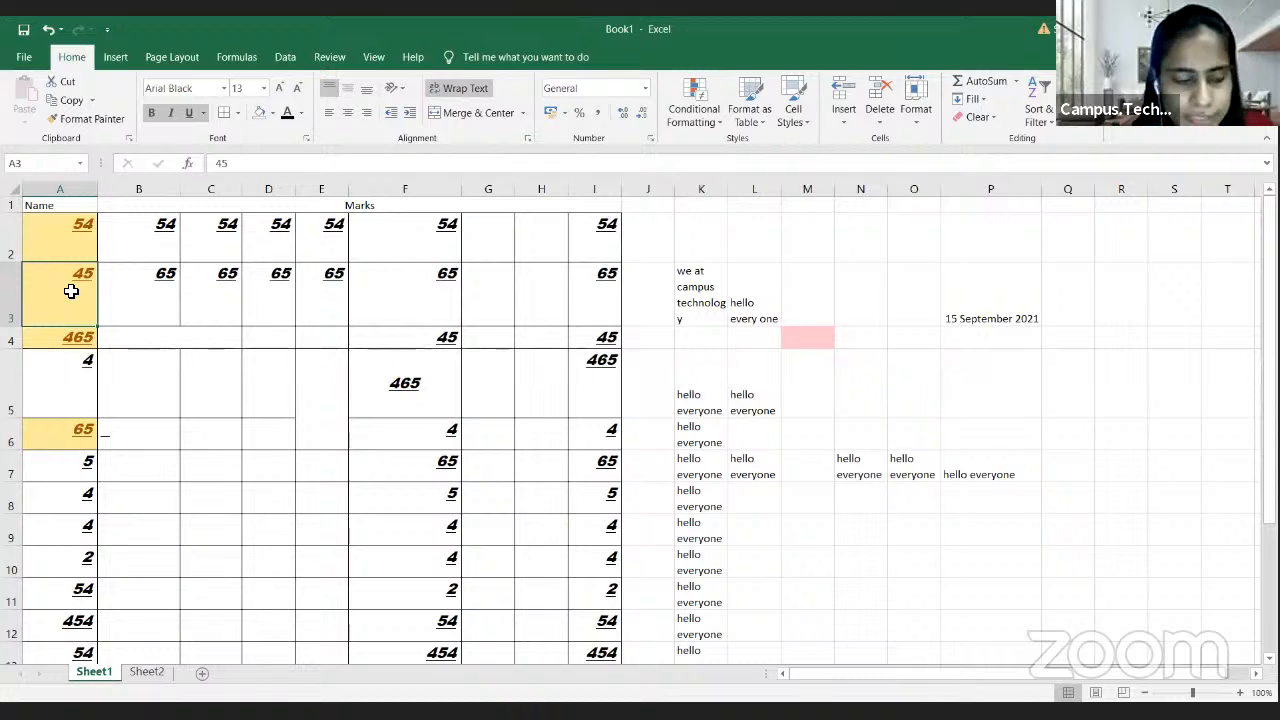
pyautogui.hotkey('ctrl', 'z')
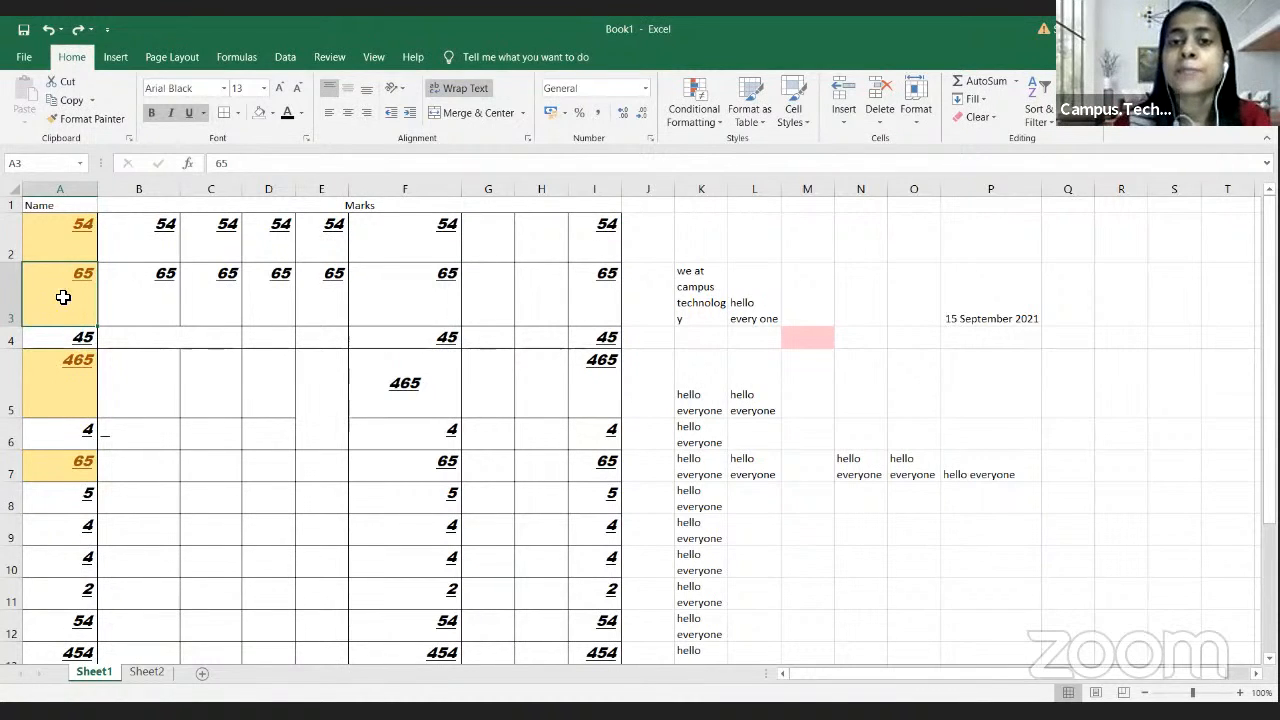
# Step: Delete cell A3 using Shift cells up, and enter 2 in the cell that takes its place
pyautogui.click(884, 134)
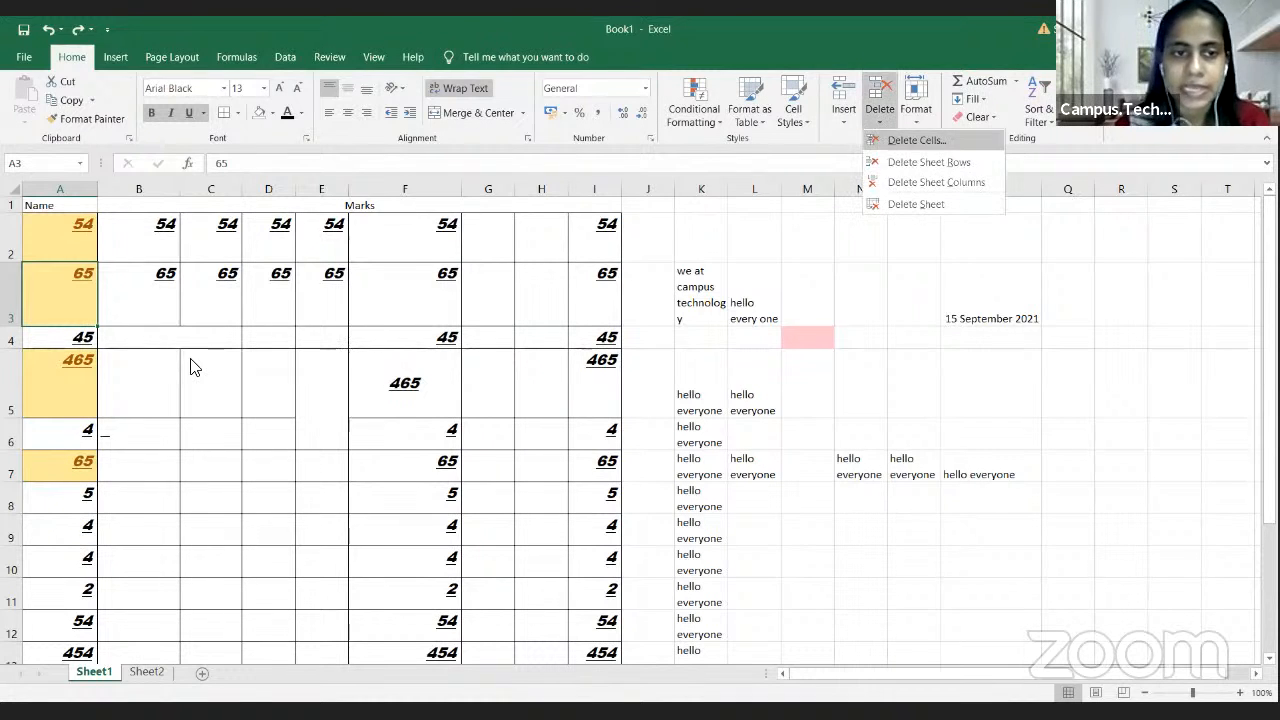
pyautogui.click(890, 142)
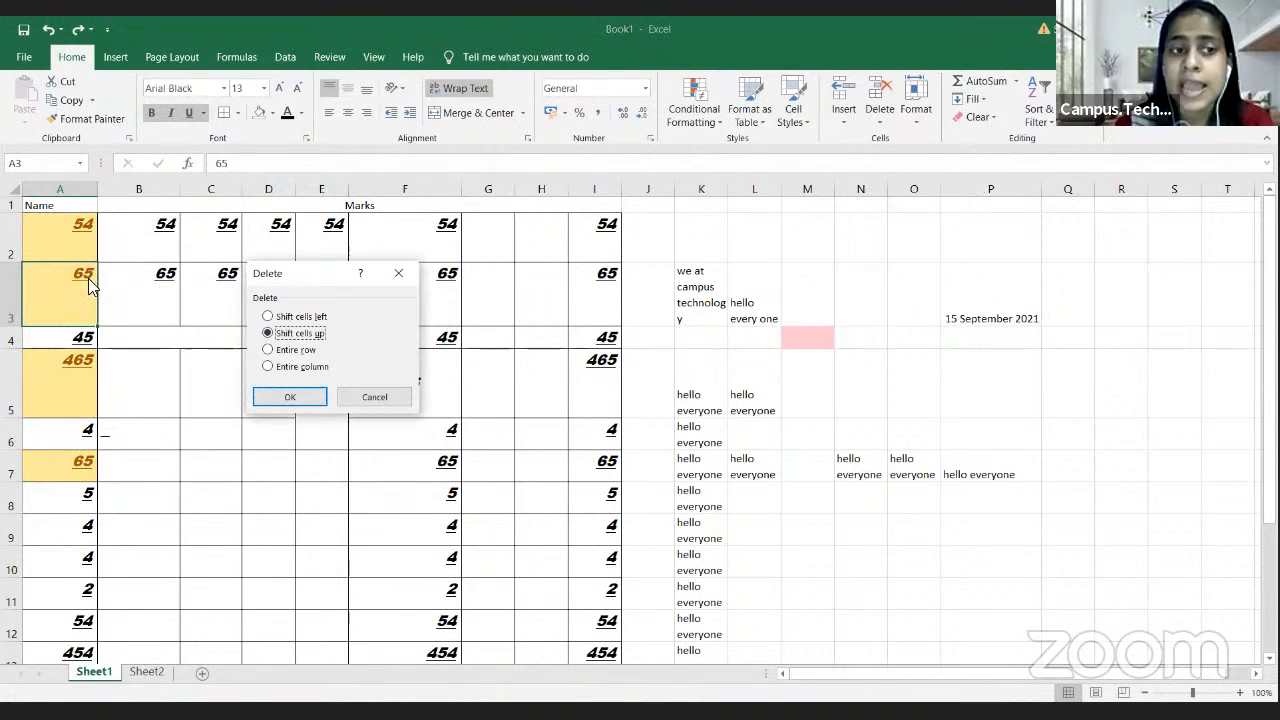
pyautogui.click(270, 402)
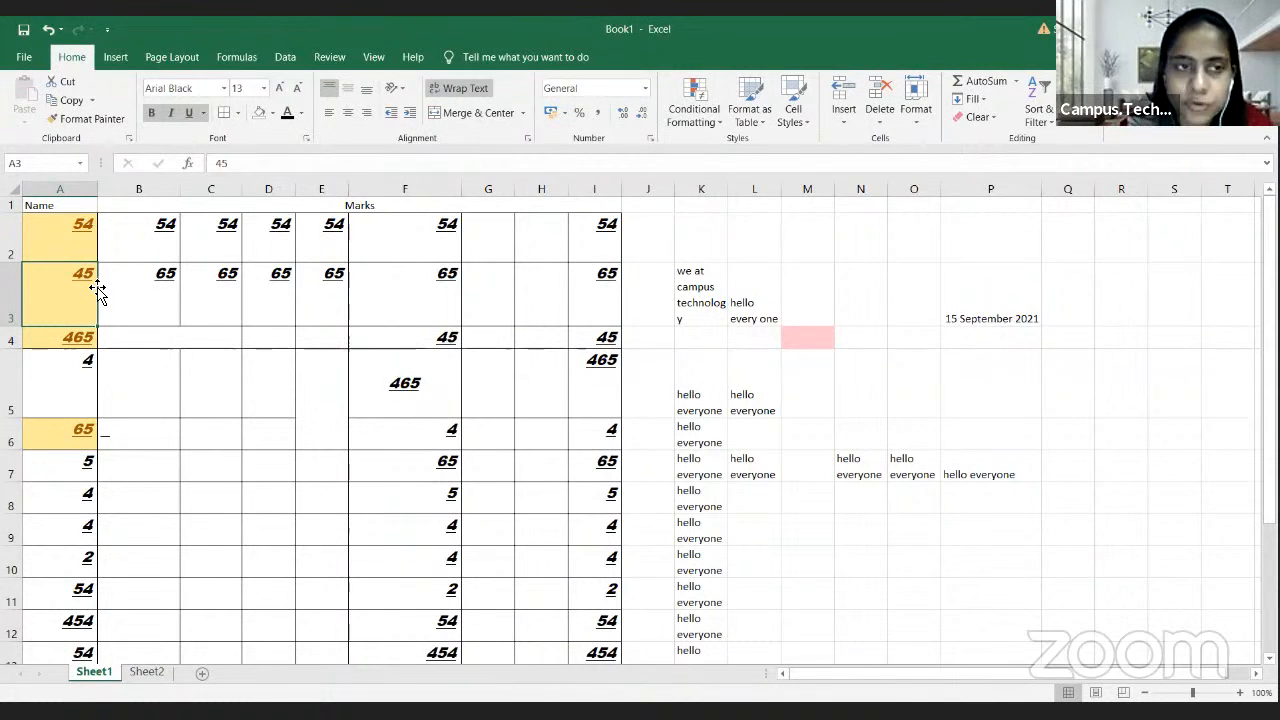
pyautogui.write('2')
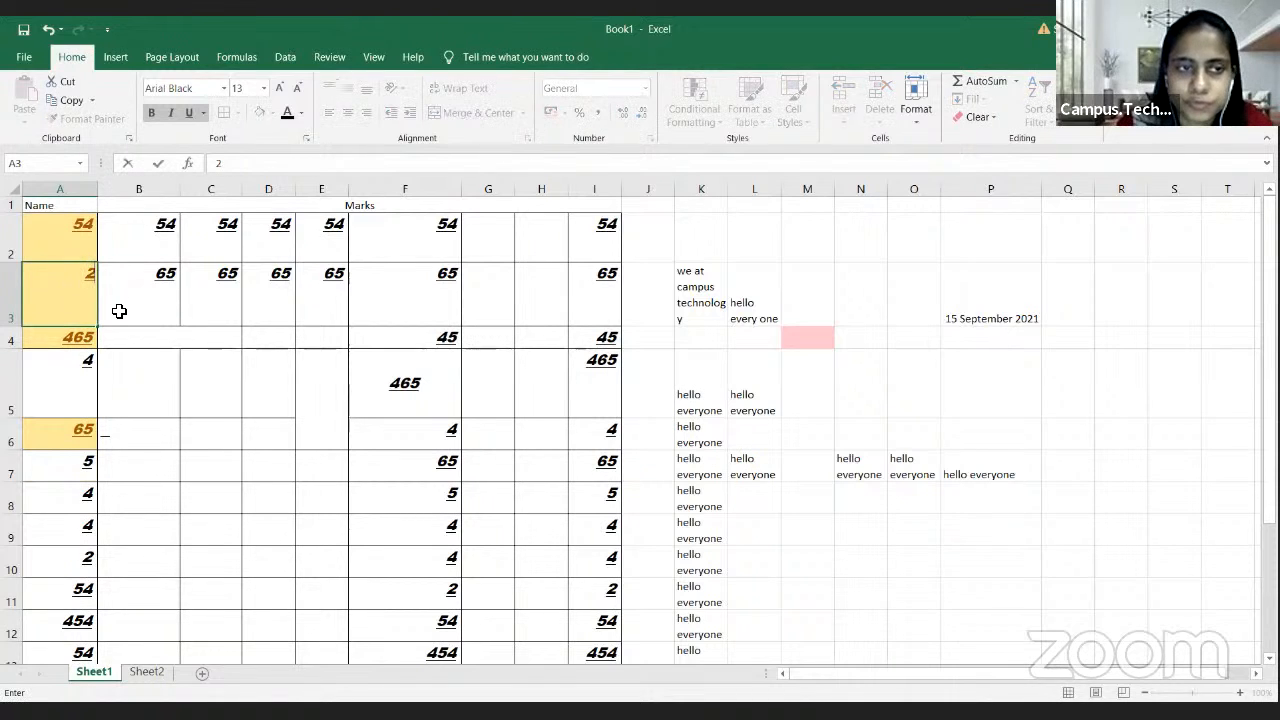
pyautogui.click(117, 309)
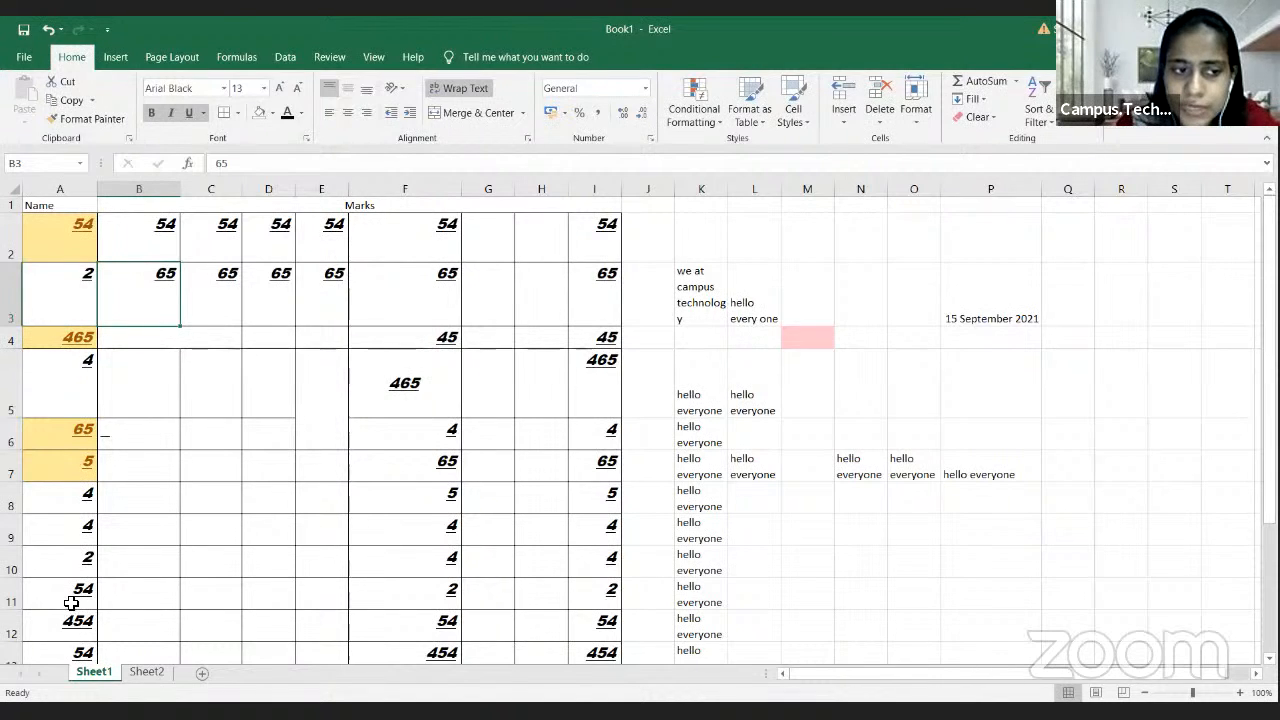
# Step: Select cell A10, view the delete options, and open the standard column width setting, accepting its existing value
pyautogui.click(92, 557)
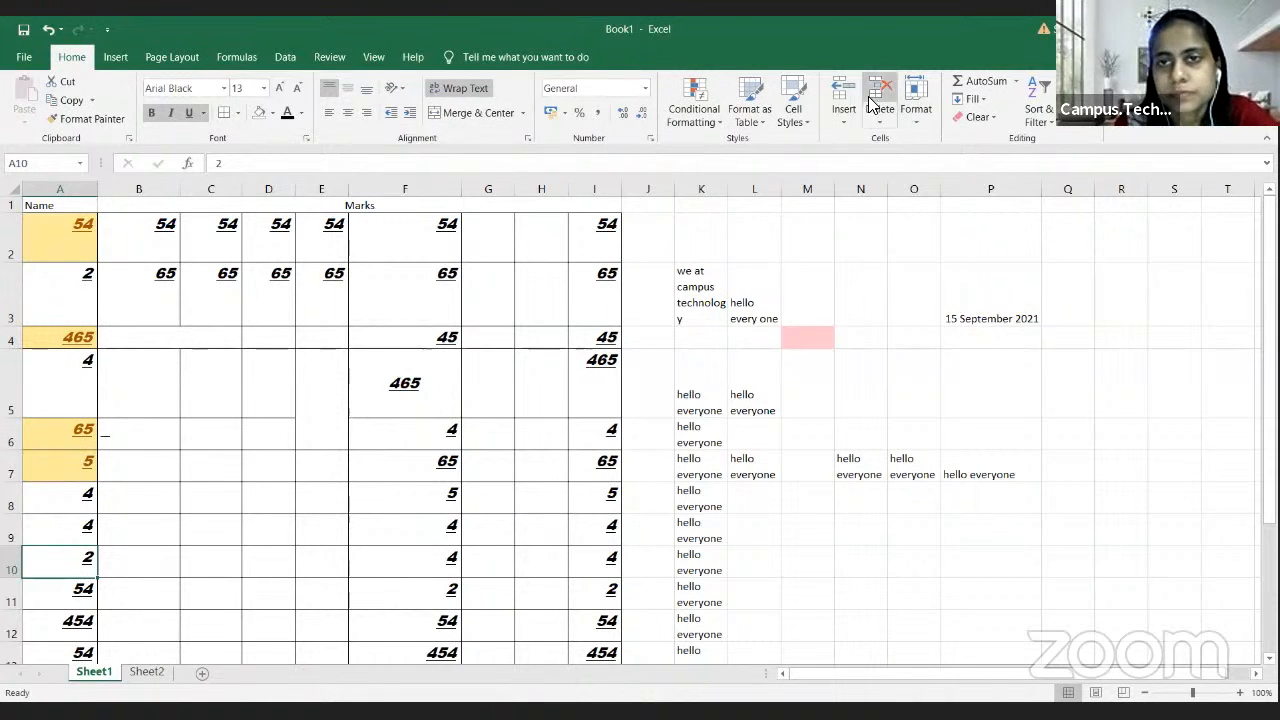
pyautogui.click(883, 124)
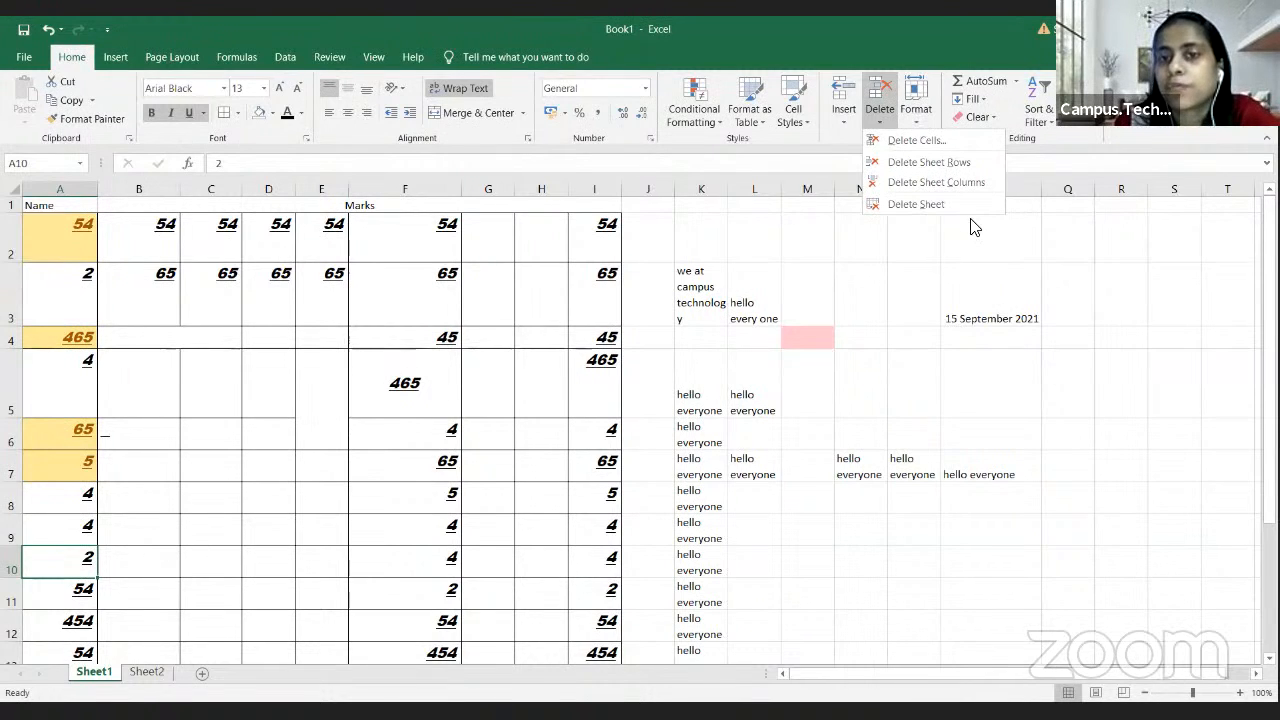
pyautogui.click(916, 112)
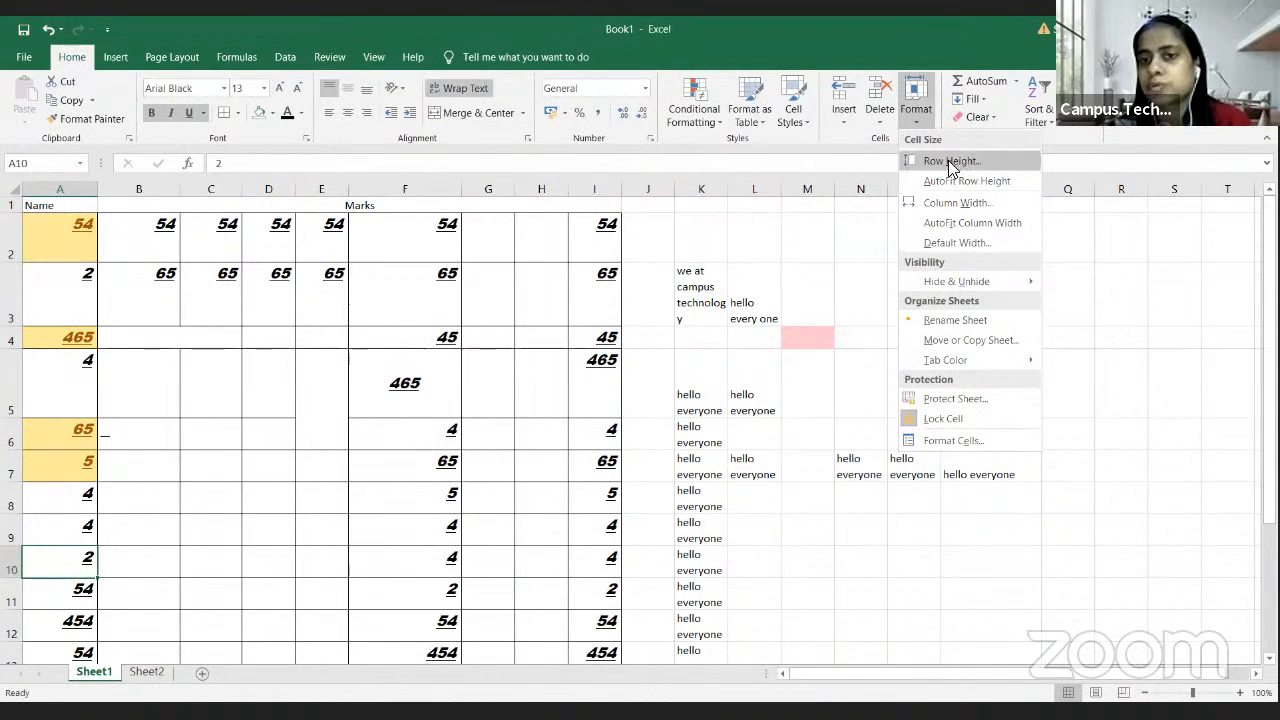
pyautogui.click(950, 244)
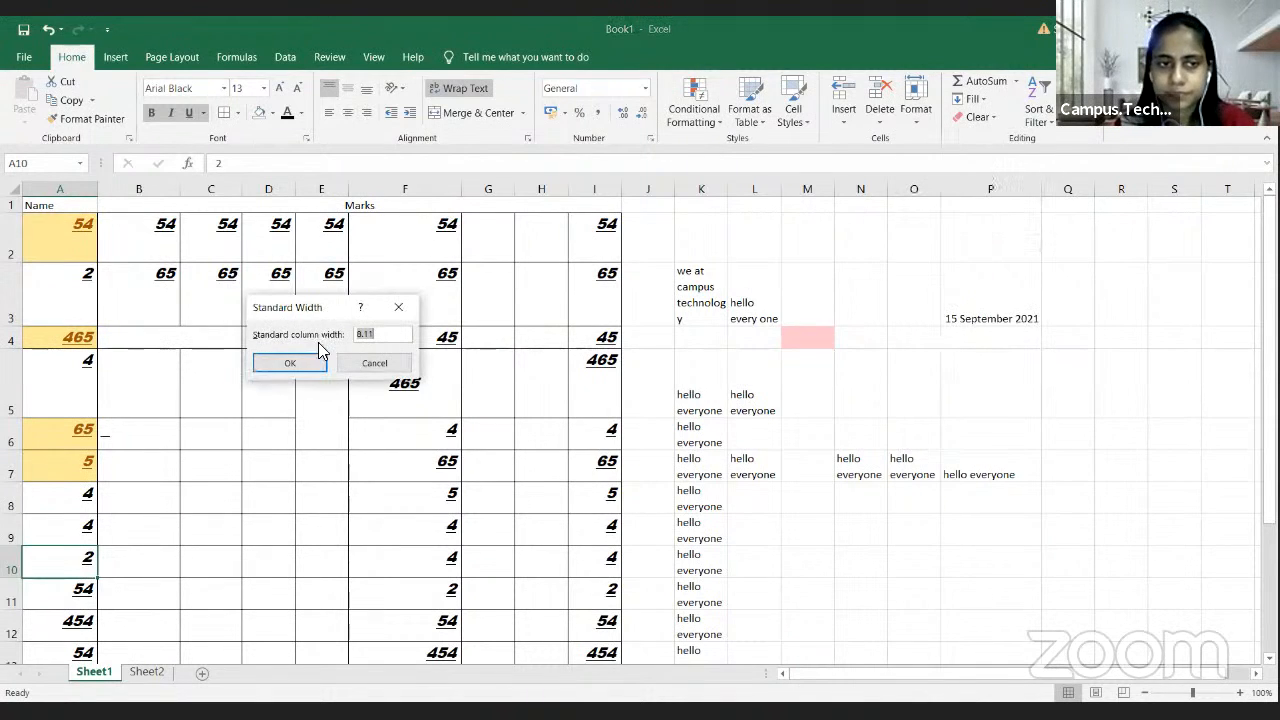
pyautogui.click(290, 362)
# Step: Select cells A2:I2 and open the standard column width setting, accepting its existing value
pyautogui.moveTo(94, 227); pyautogui.dragTo(95, 229)
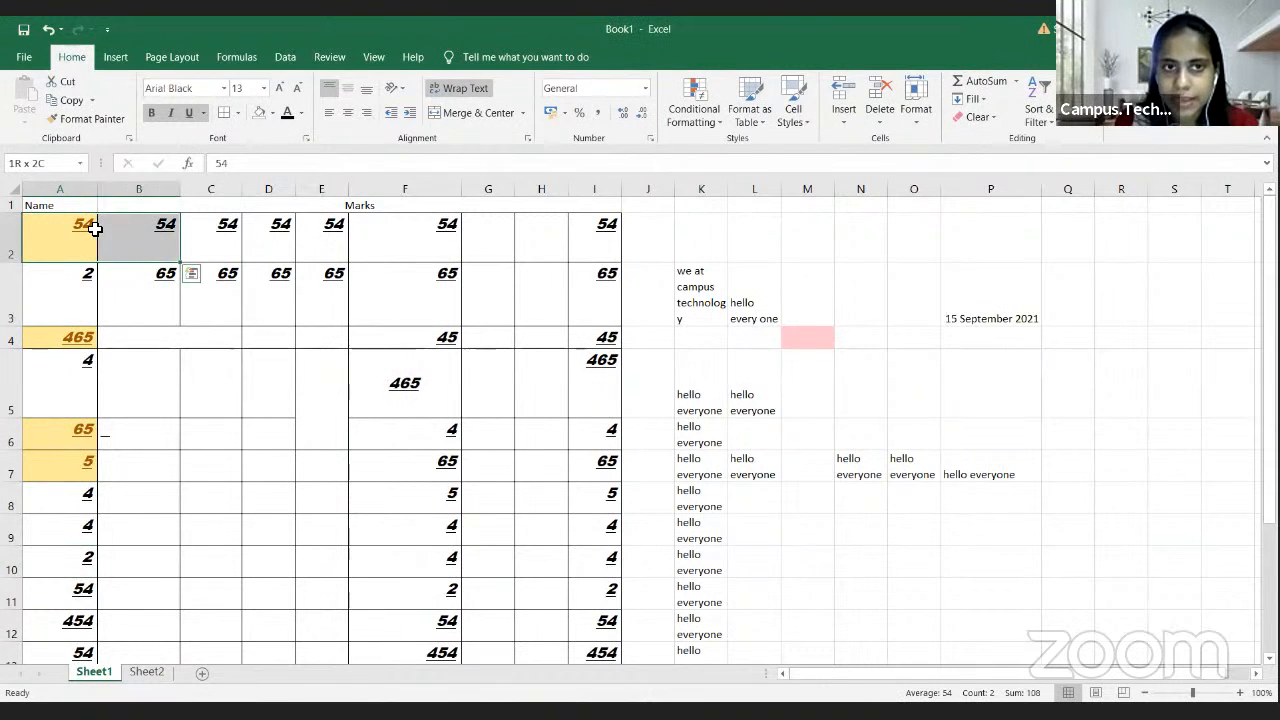
pyautogui.hotkey('shift', 'Right')
pyautogui.hotkey('shift', 'Right')
pyautogui.hotkey('shift', 'Right')
pyautogui.hotkey('shift', 'Right')
pyautogui.hotkey('shift', 'Right')
pyautogui.hotkey('shift', 'Right')
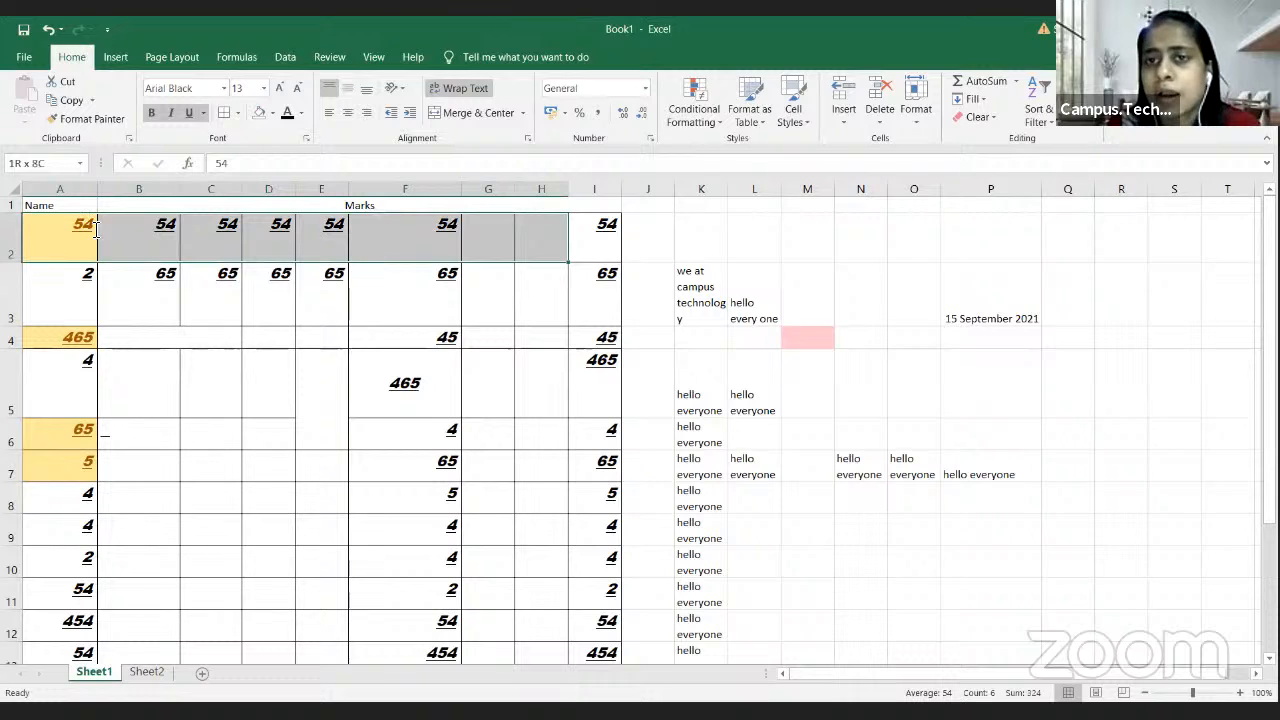
pyautogui.click(910, 122)
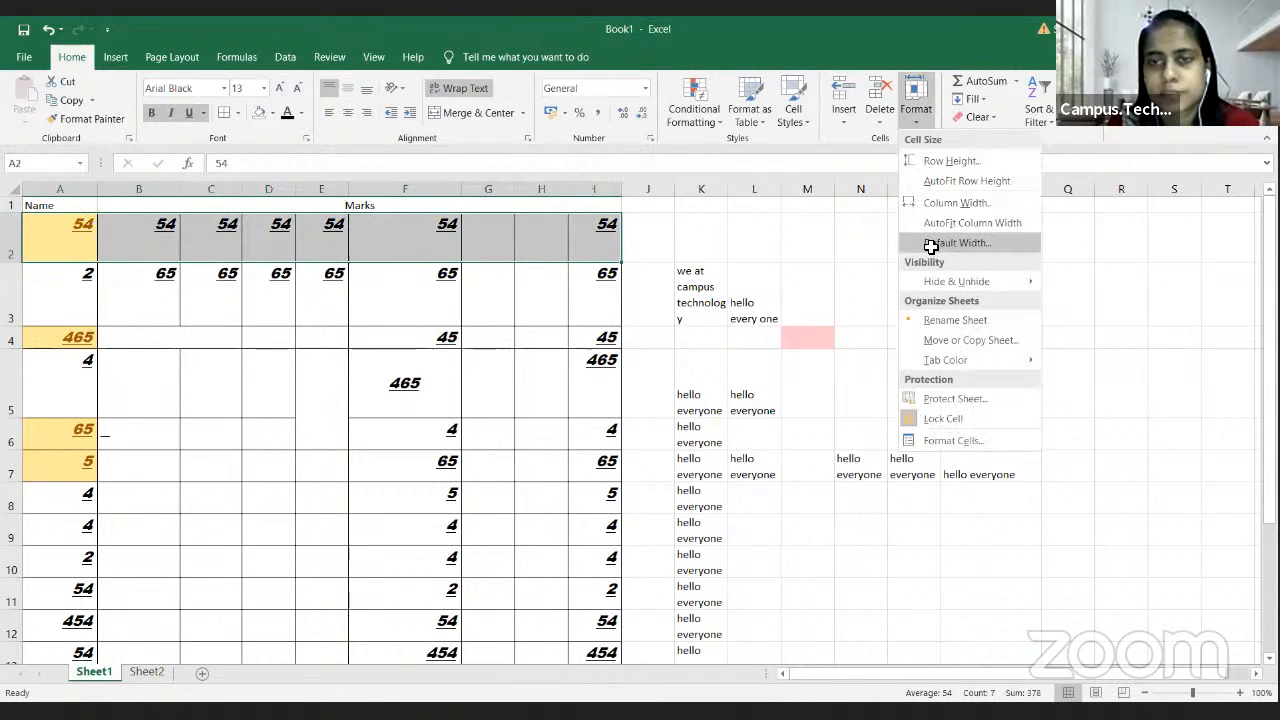
pyautogui.press('Return')
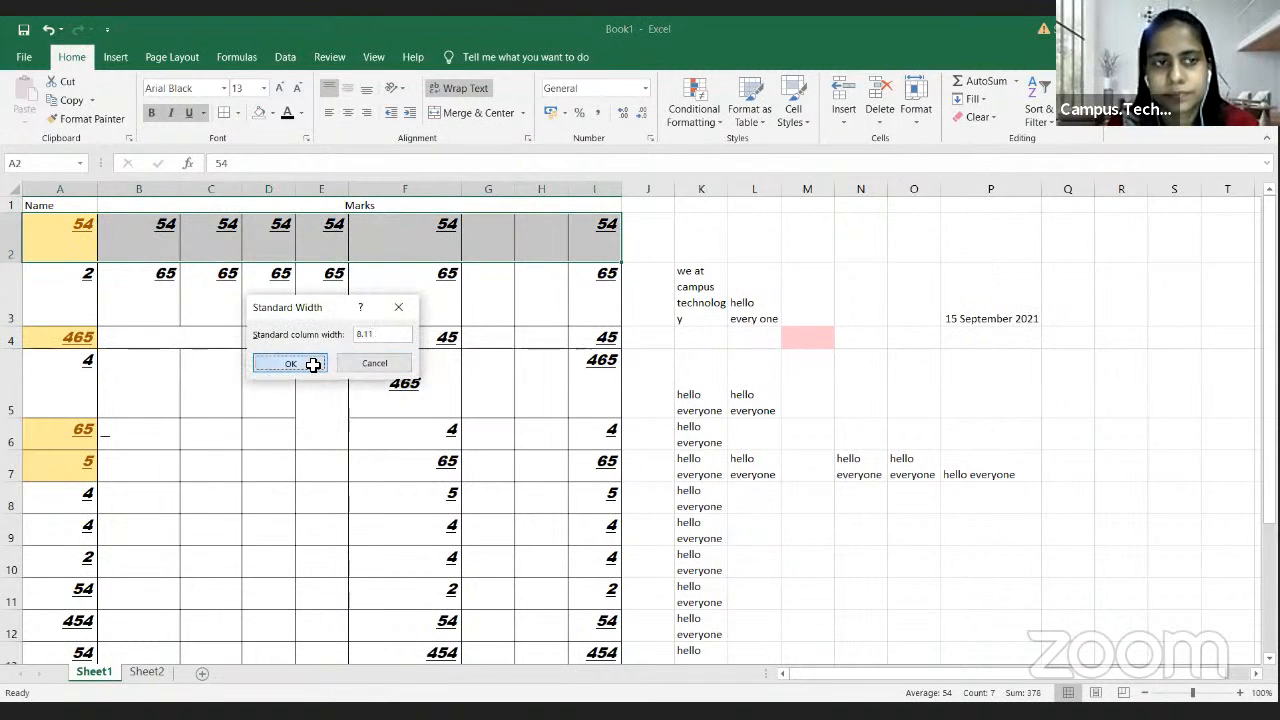
pyautogui.click(291, 364)
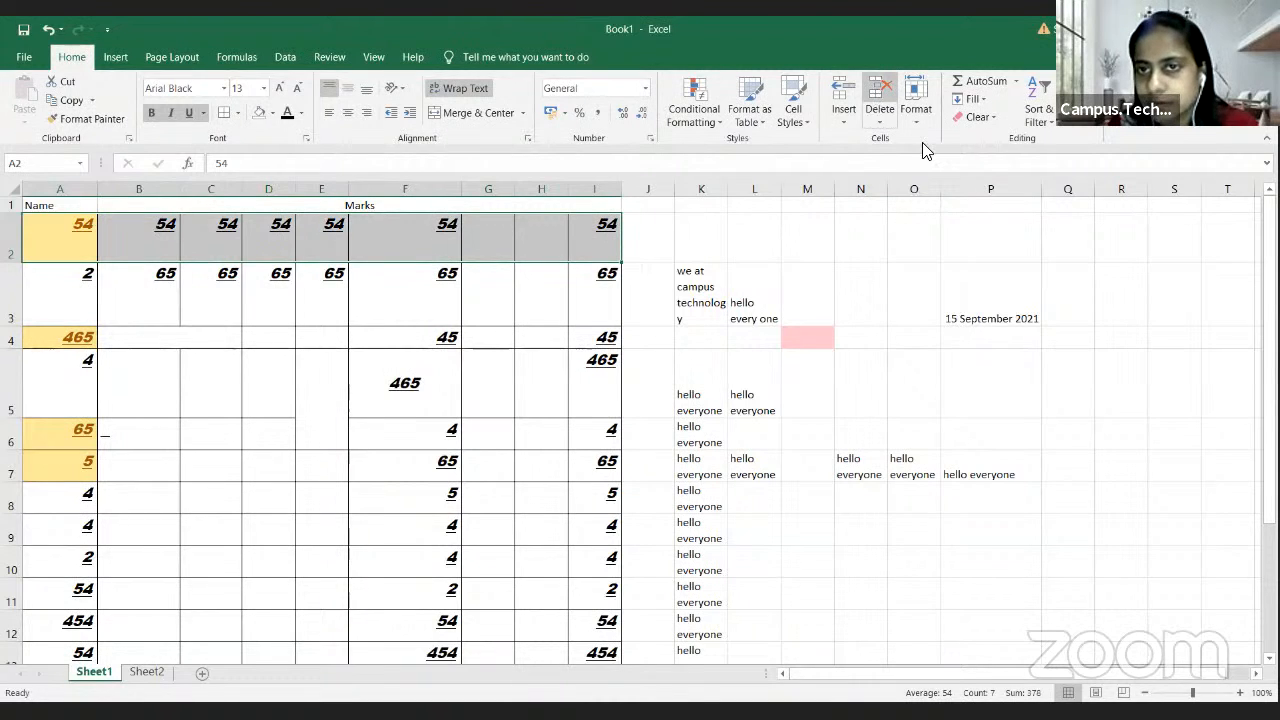
# Step: Set the worksheet's standard column width to 5
pyautogui.click(916, 104)
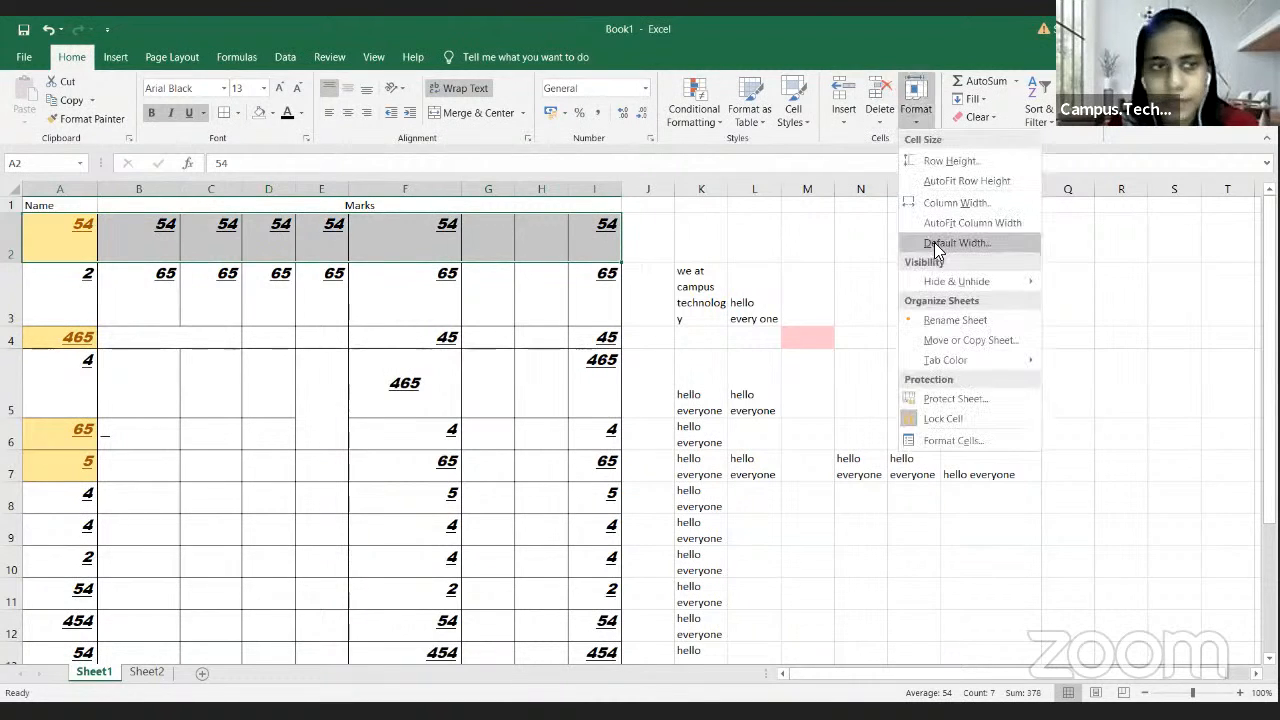
pyautogui.click(410, 335)
pyautogui.press('BackSpace')
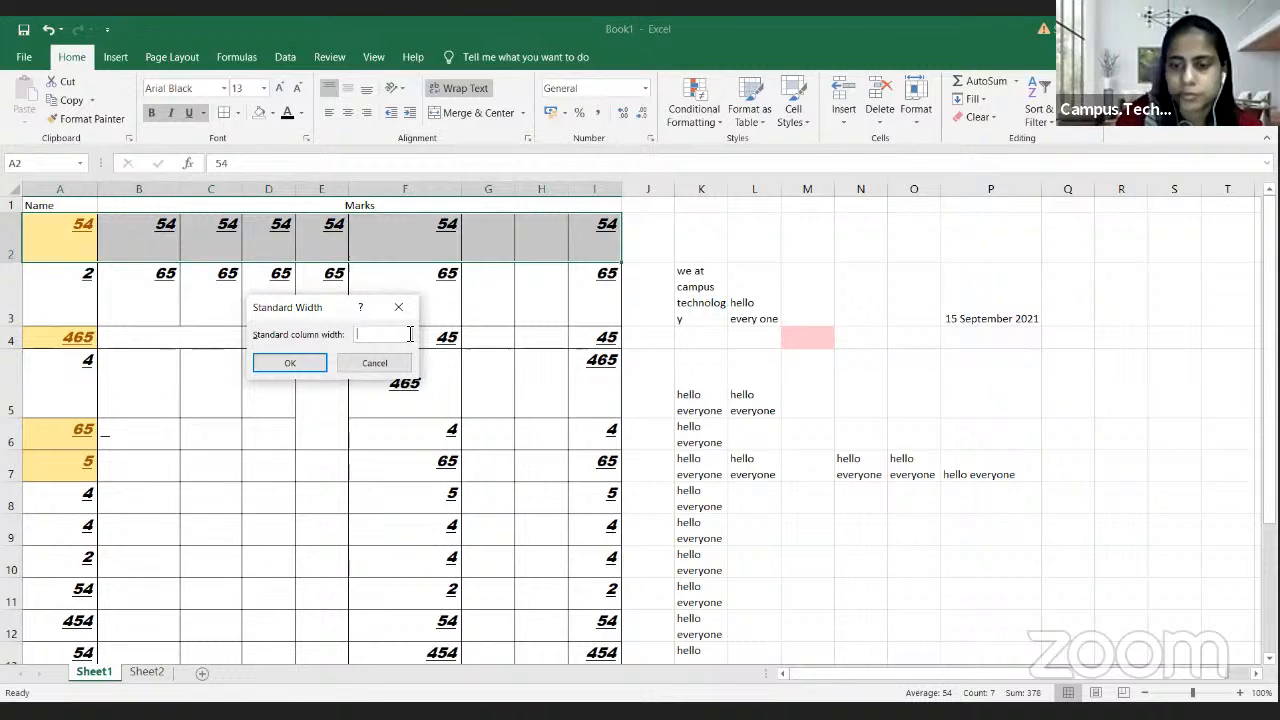
pyautogui.press('Return')
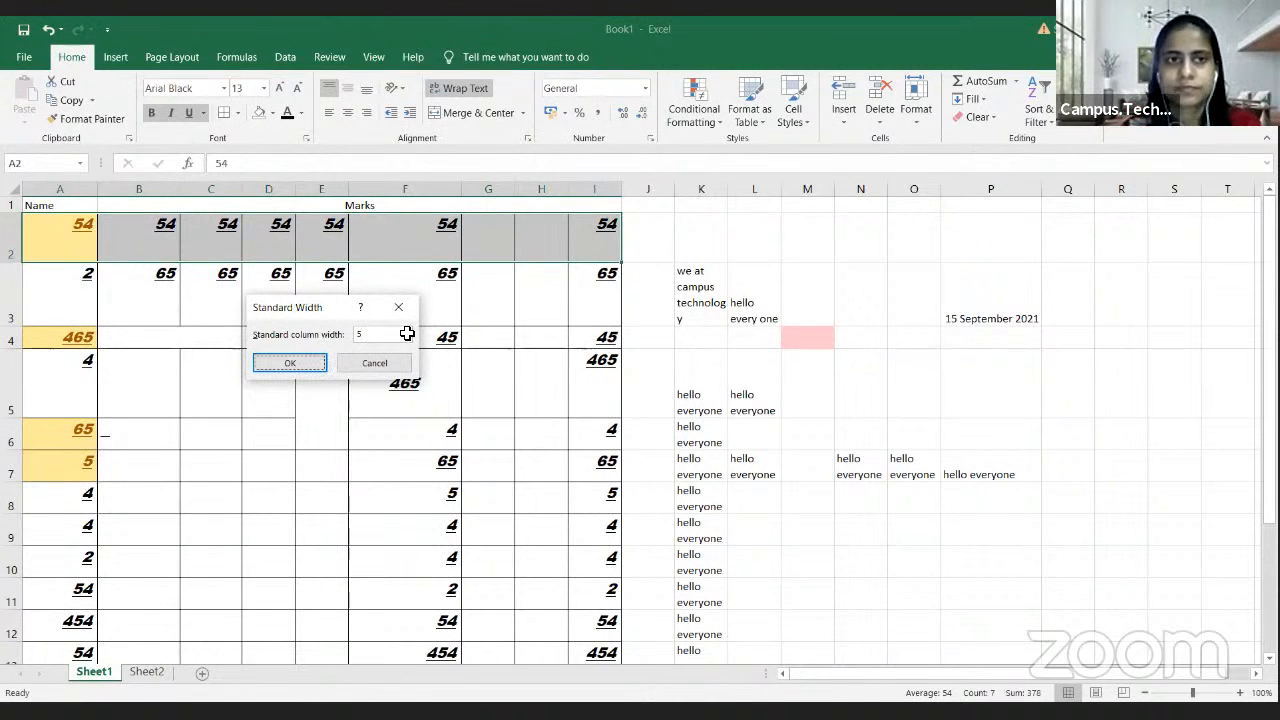
pyautogui.press('Return')
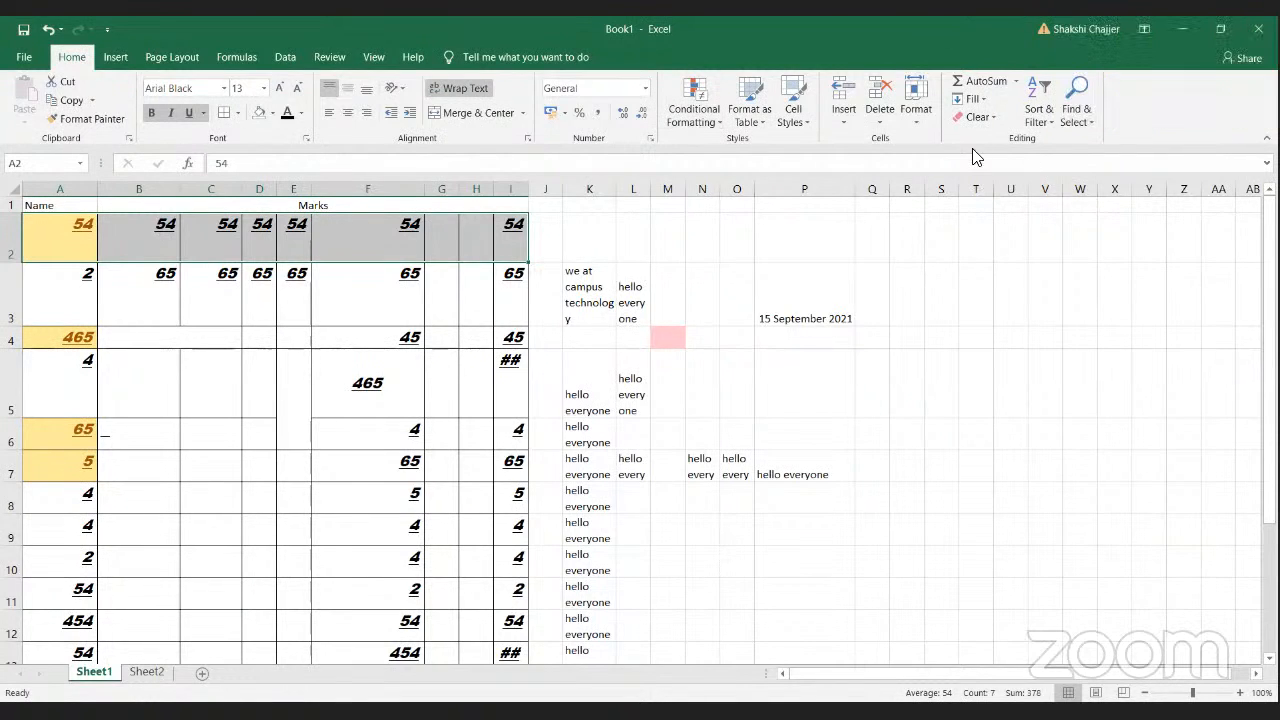
# Step: AutoSum the selected row 2 values into cell J2 and view the other AutoSum functions
pyautogui.click(985, 81)
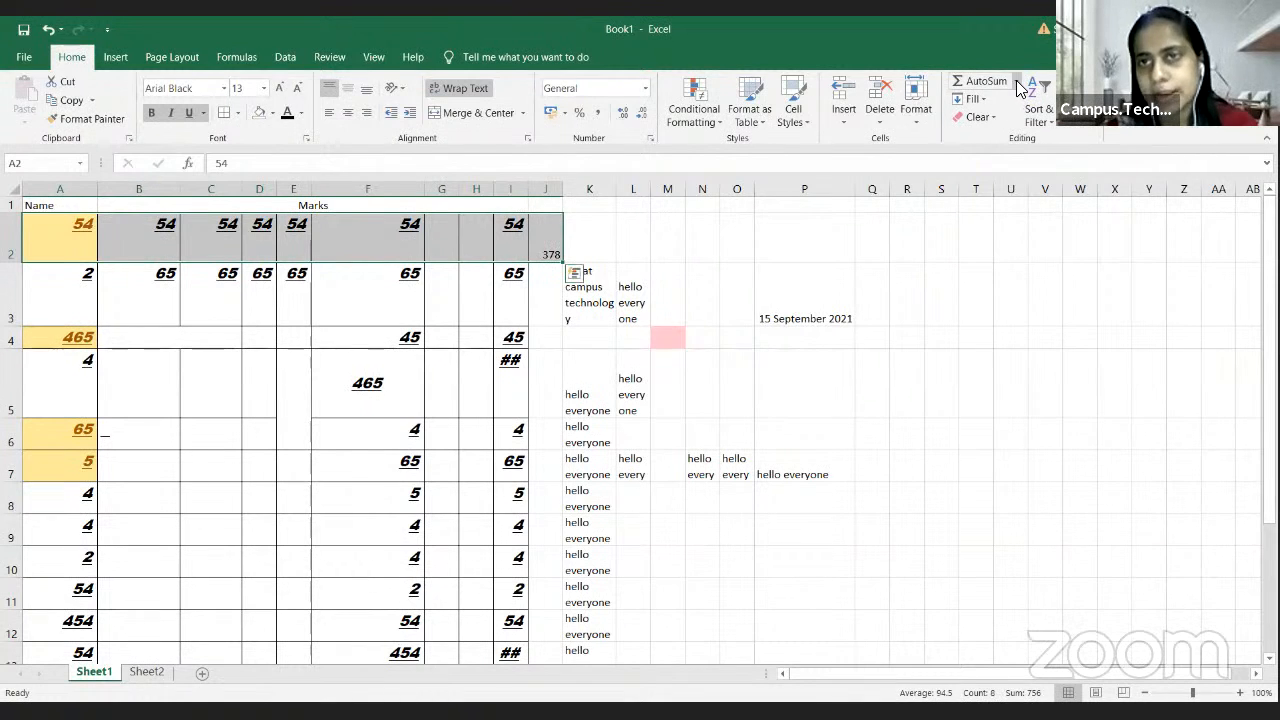
pyautogui.click(1017, 82)
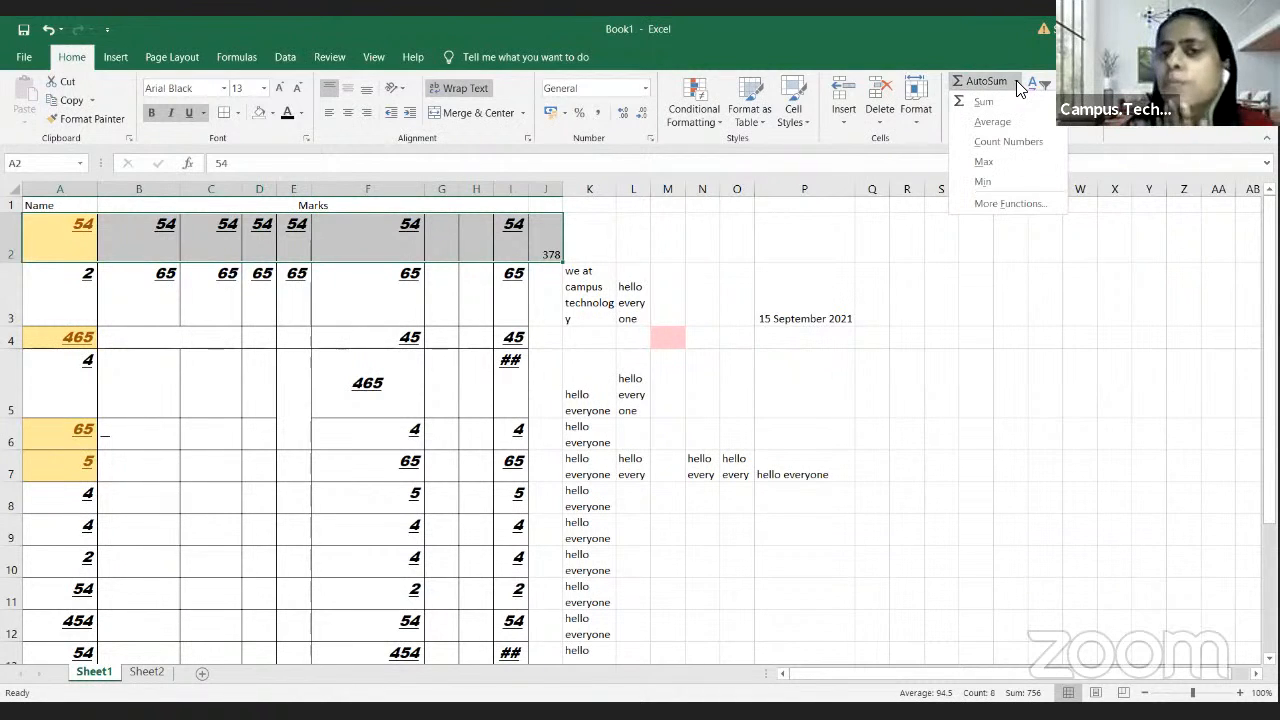
# Step: Enter a SUM formula for the range A2:A12 in cell P5
pyautogui.click(805, 411)
pyautogui.click(805, 411)
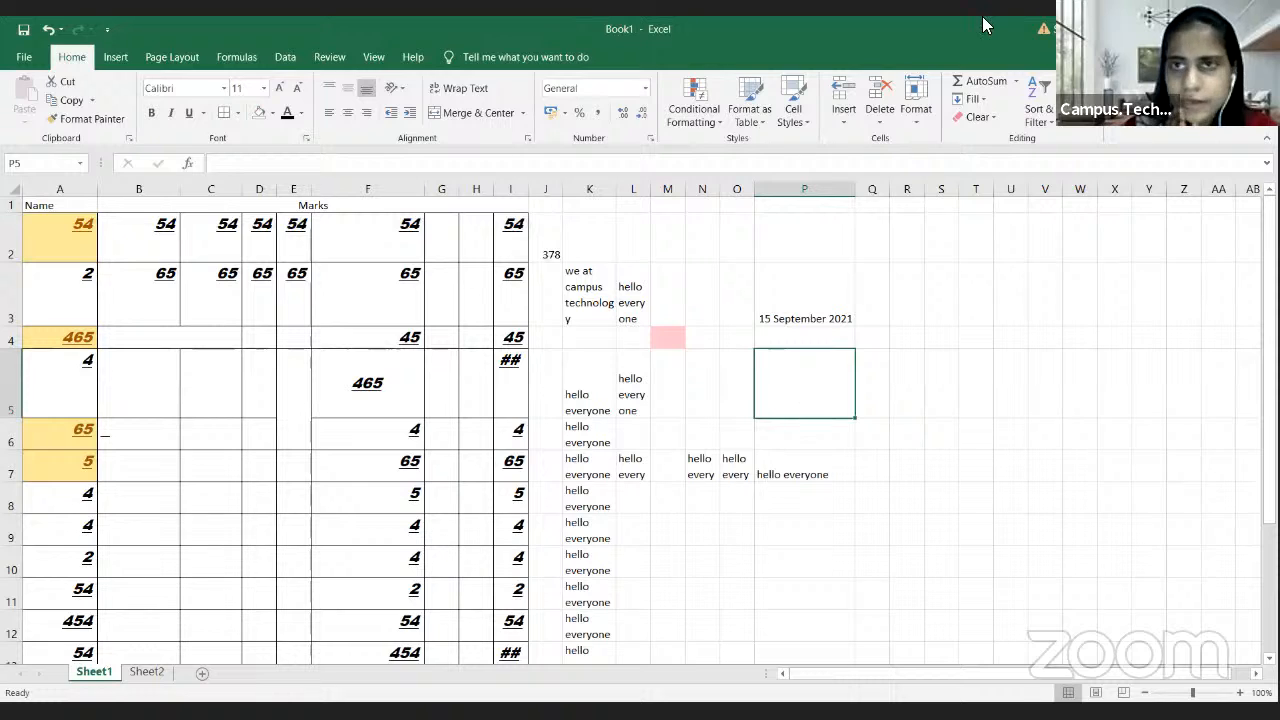
pyautogui.click(1016, 81)
pyautogui.click(1012, 99)
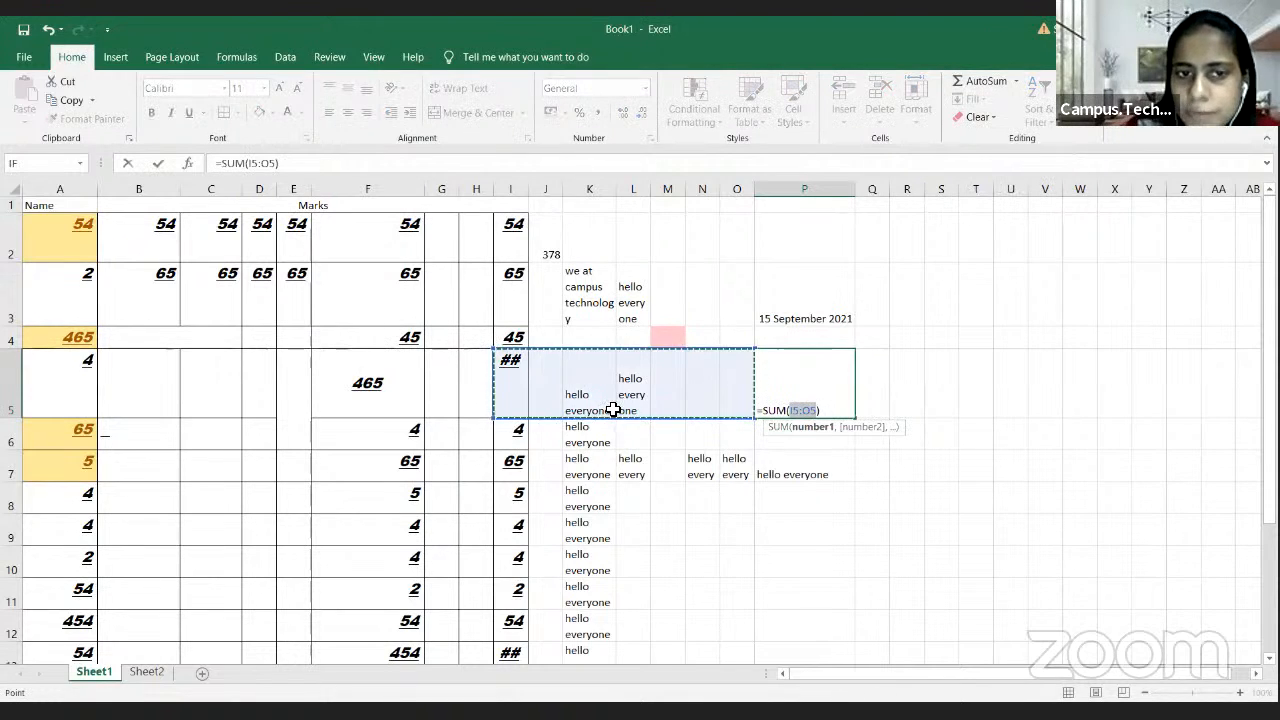
pyautogui.click(78, 258)
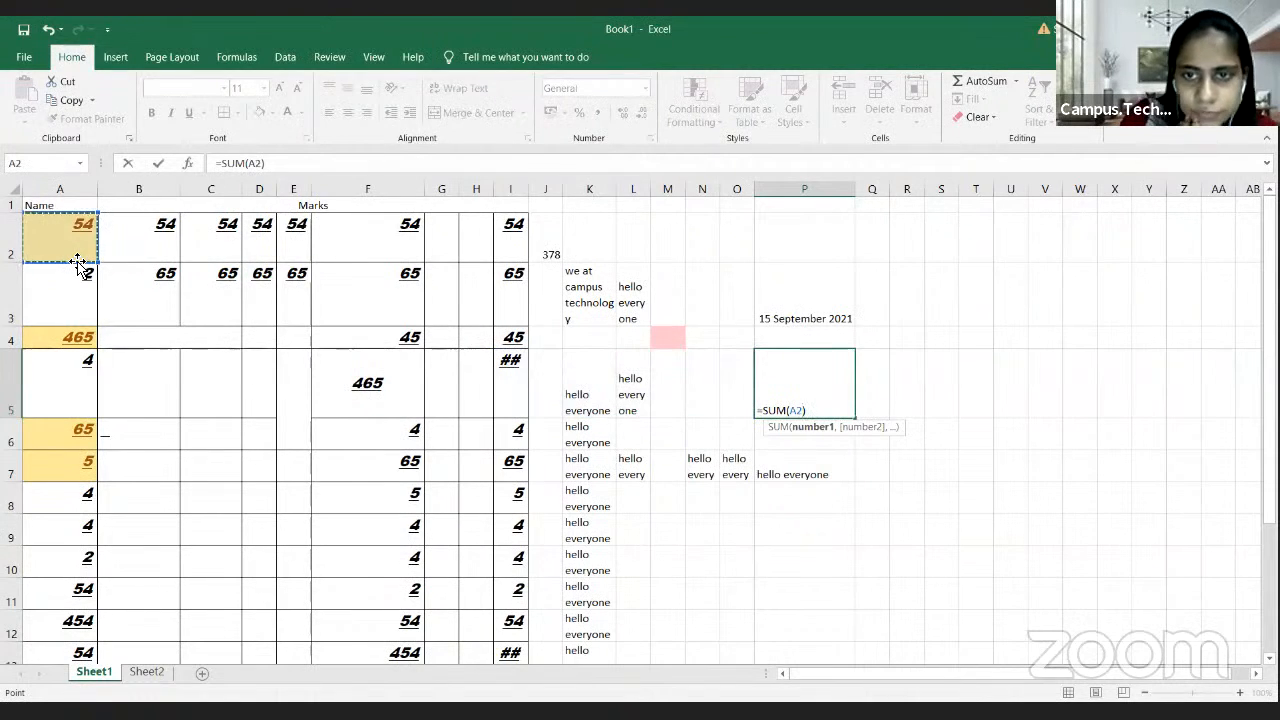
pyautogui.press('Down')
pyautogui.press('Down')
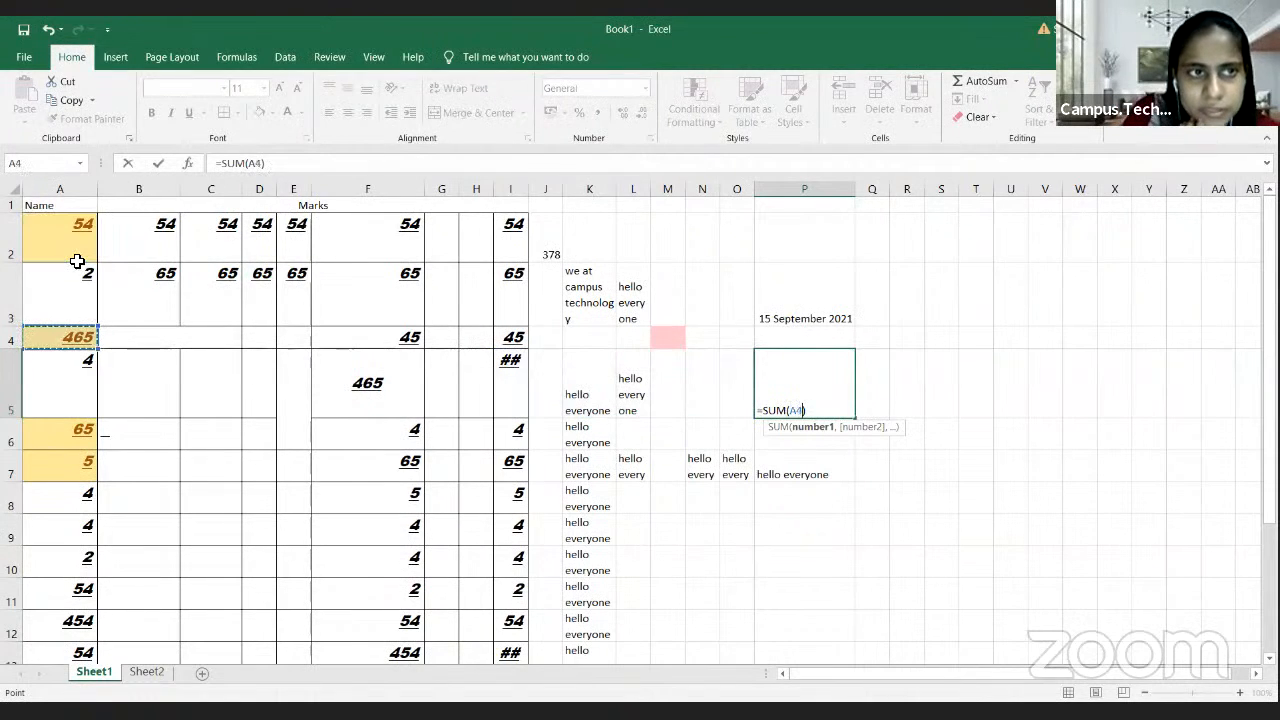
pyautogui.click(77, 250)
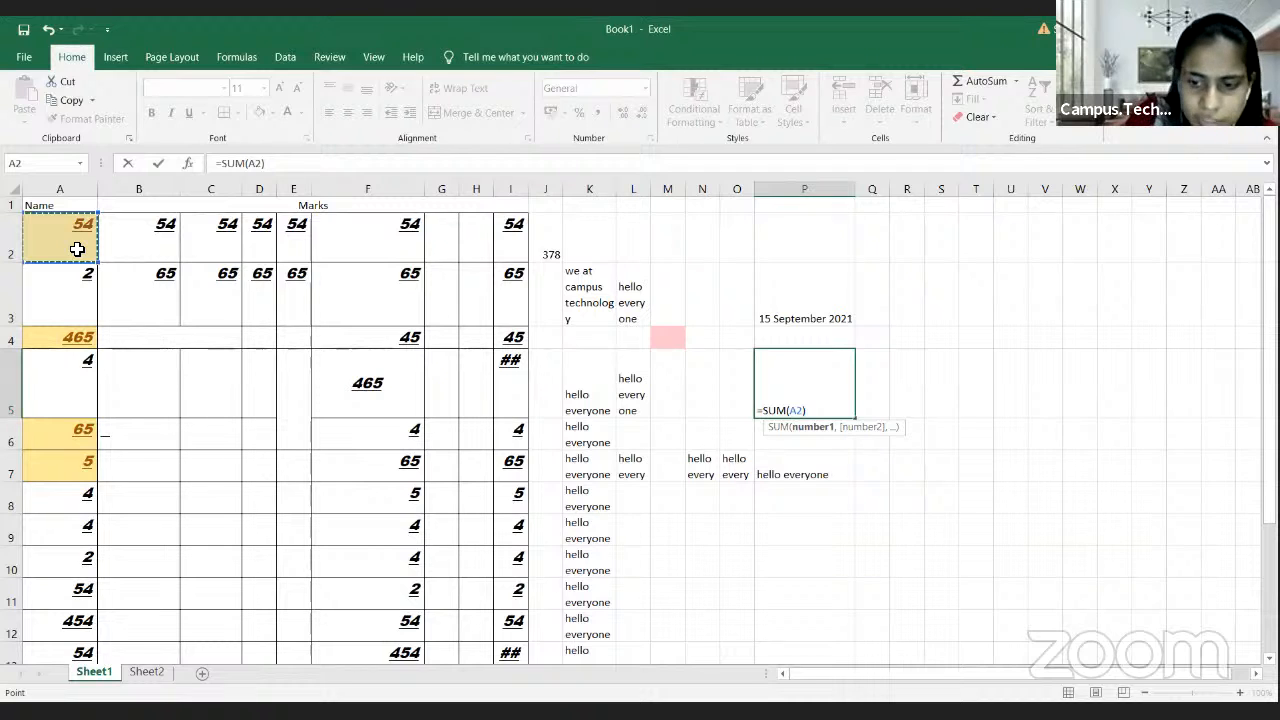
pyautogui.hotkey('ctrl', 'shift', 'Down')
pyautogui.press('Return')
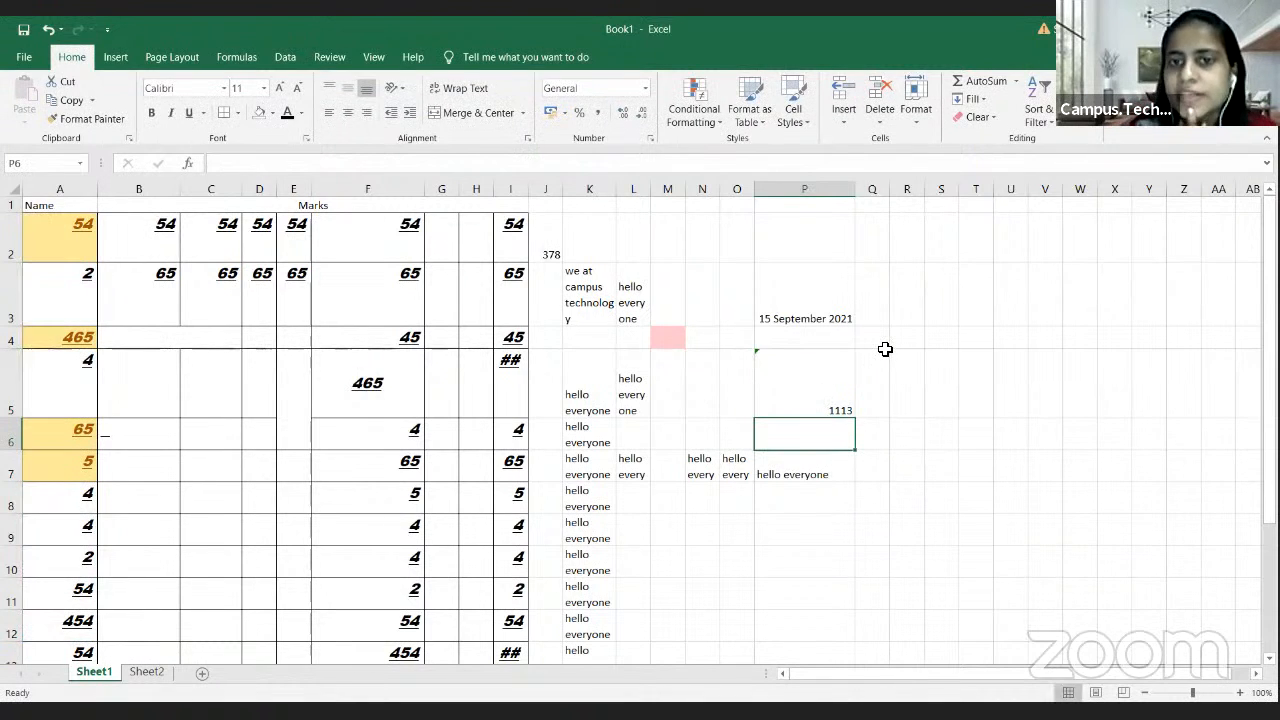
pyautogui.click(846, 391)
pyautogui.click(865, 393)
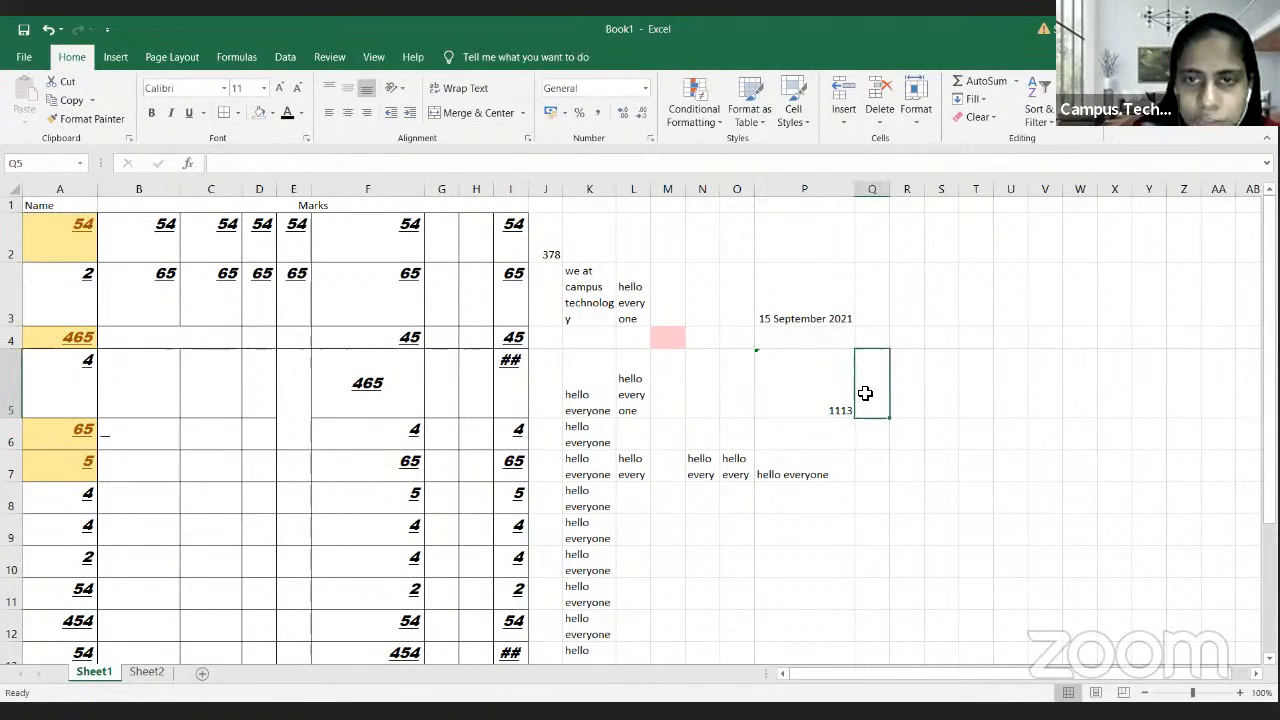
# Step: Replace the formula in cell P5 with the AVERAGE of the range A2:A10
pyautogui.click(768, 364)
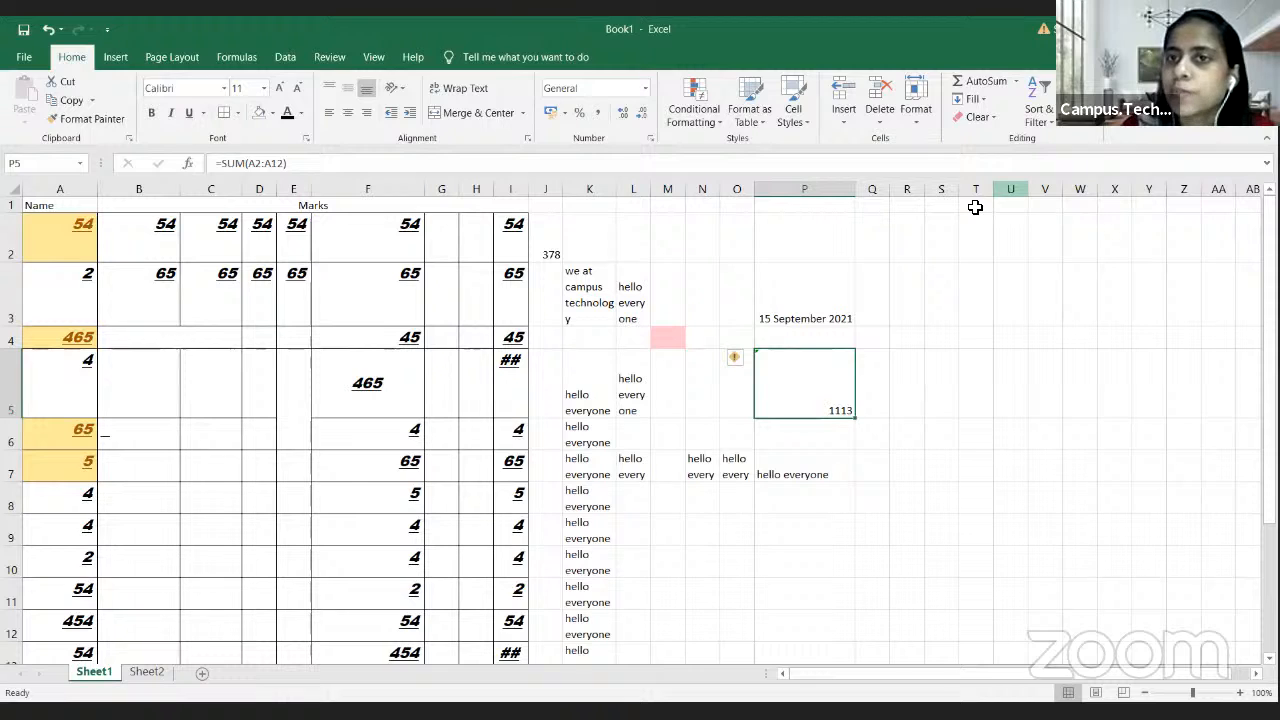
pyautogui.click(1016, 81)
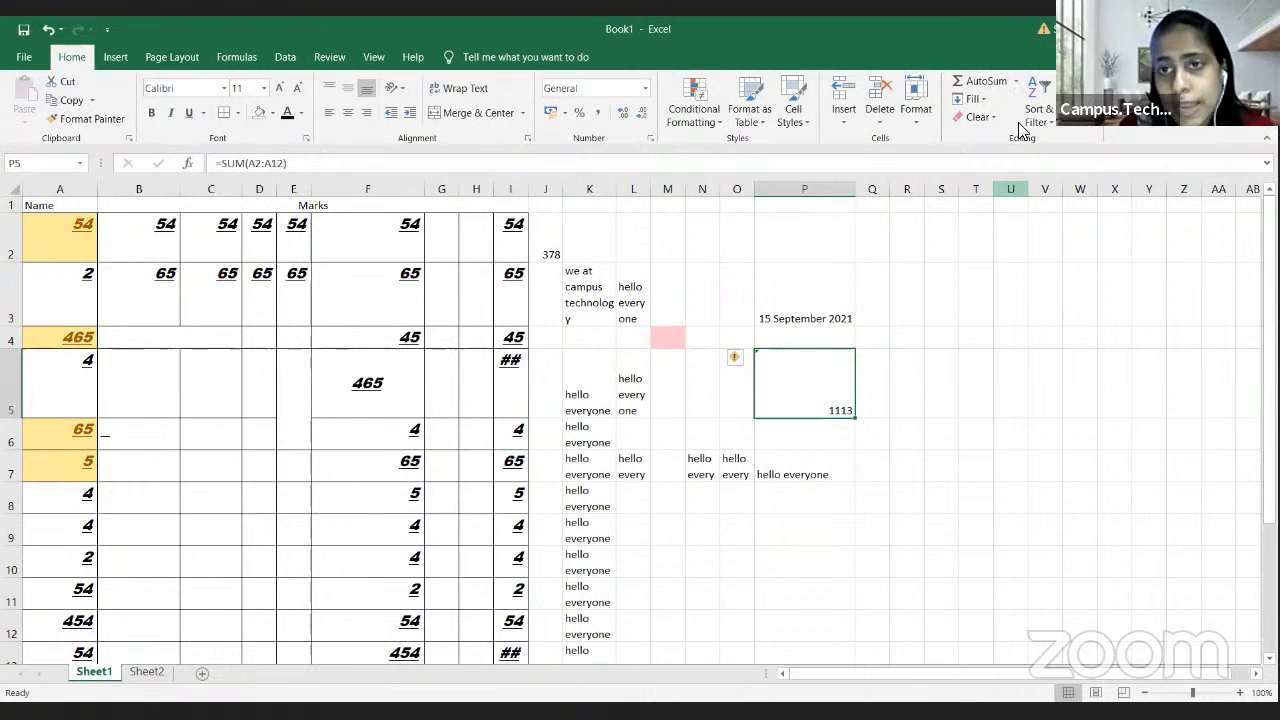
pyautogui.click(1018, 122)
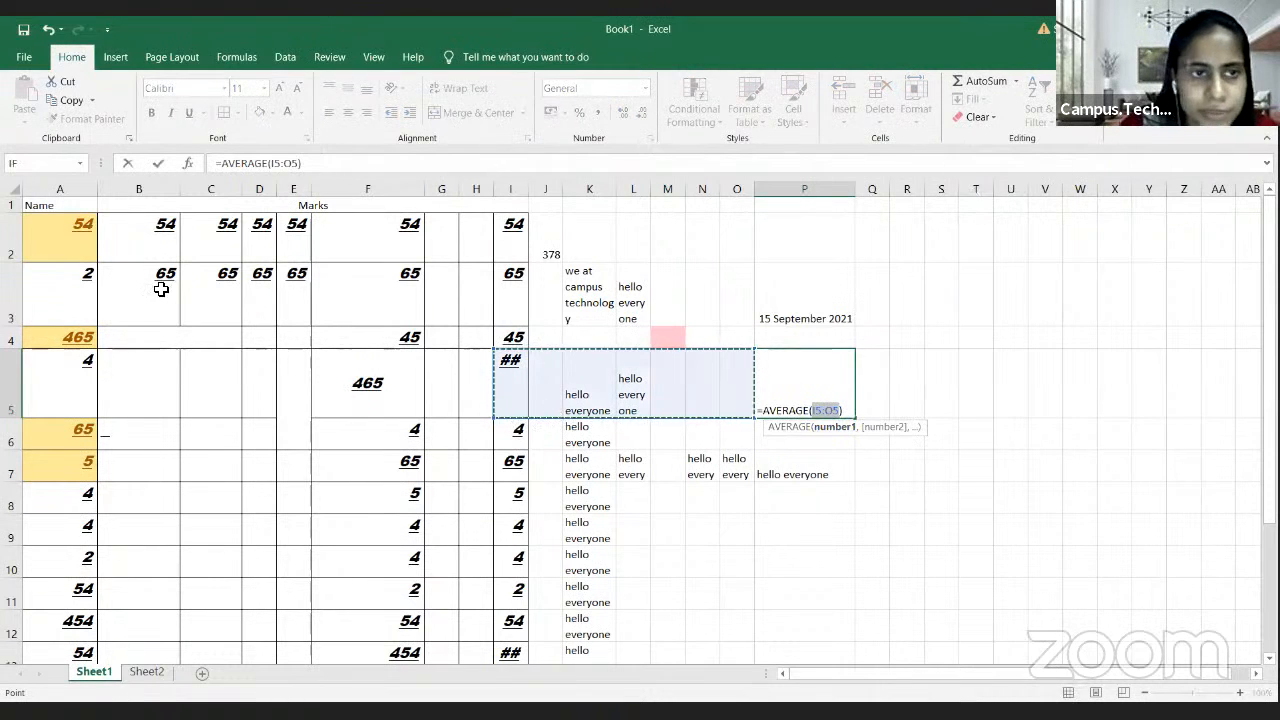
pyautogui.click(89, 249)
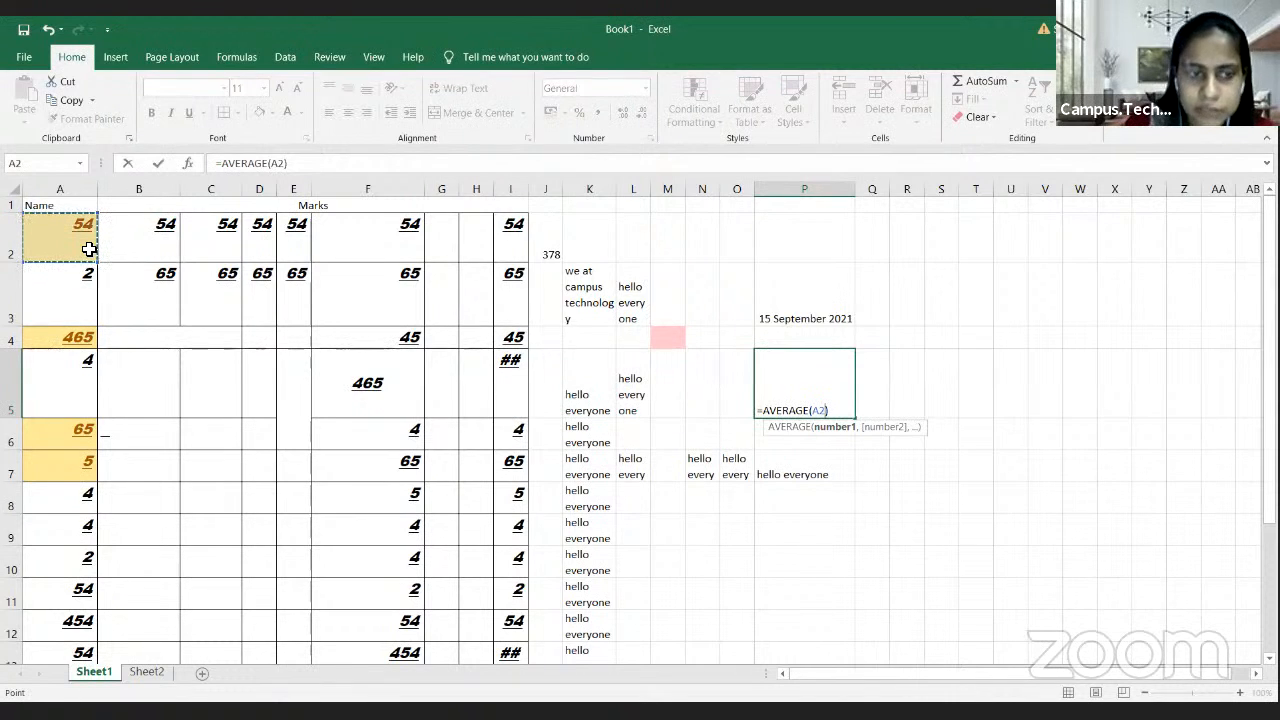
pyautogui.moveTo(89, 249); pyautogui.dragTo(80, 565)
pyautogui.press('Return')
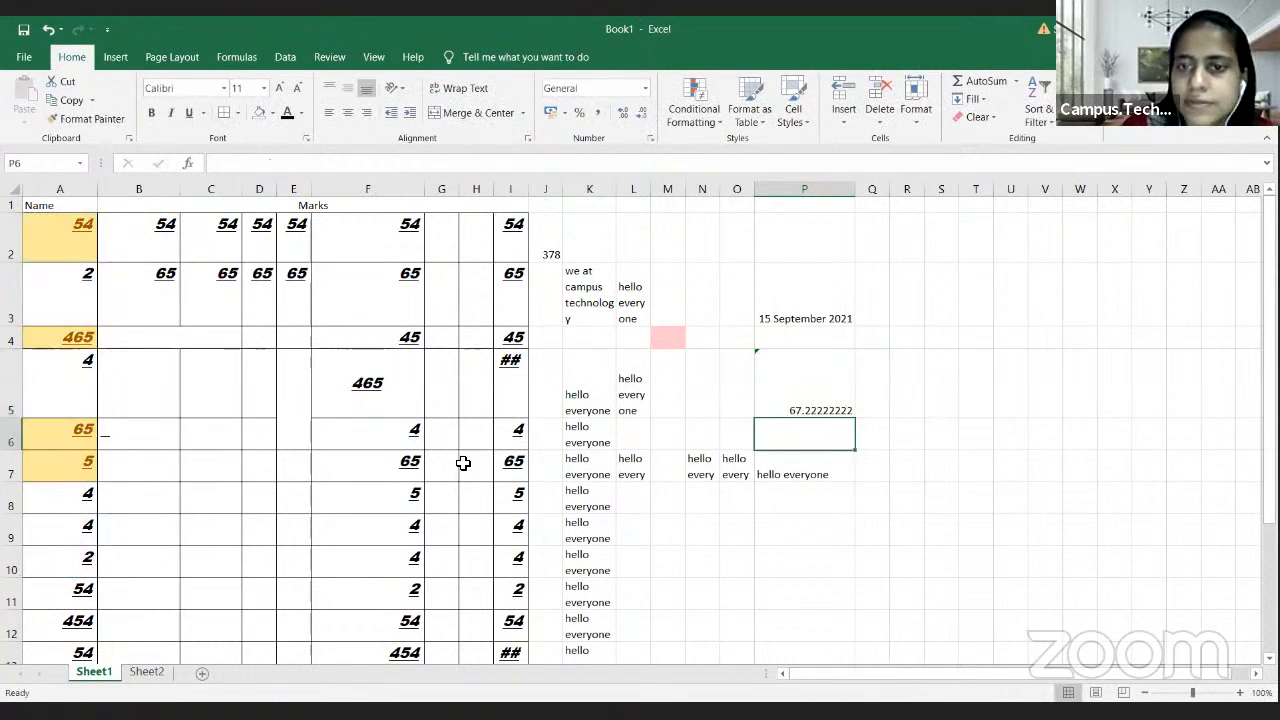
pyautogui.click(841, 399)
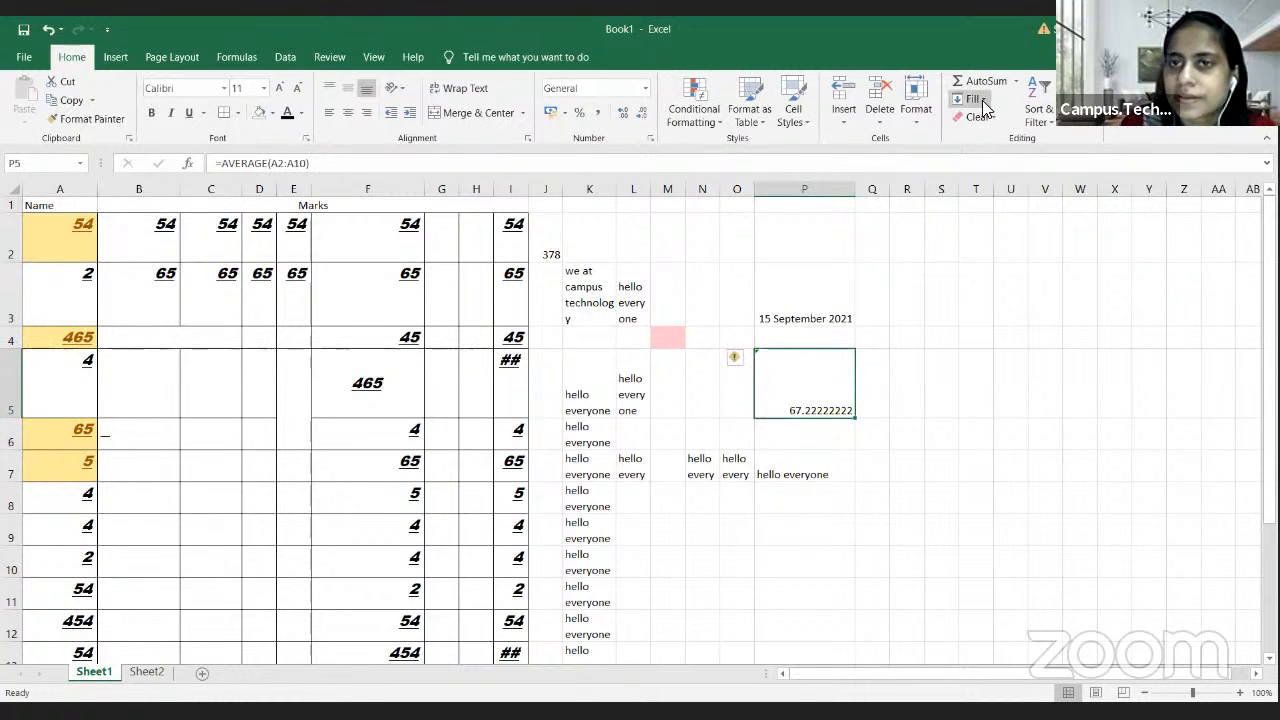
# Step: Change the value in cell A4 to 56 and the value in cell A5 to 10000
pyautogui.click(86, 346)
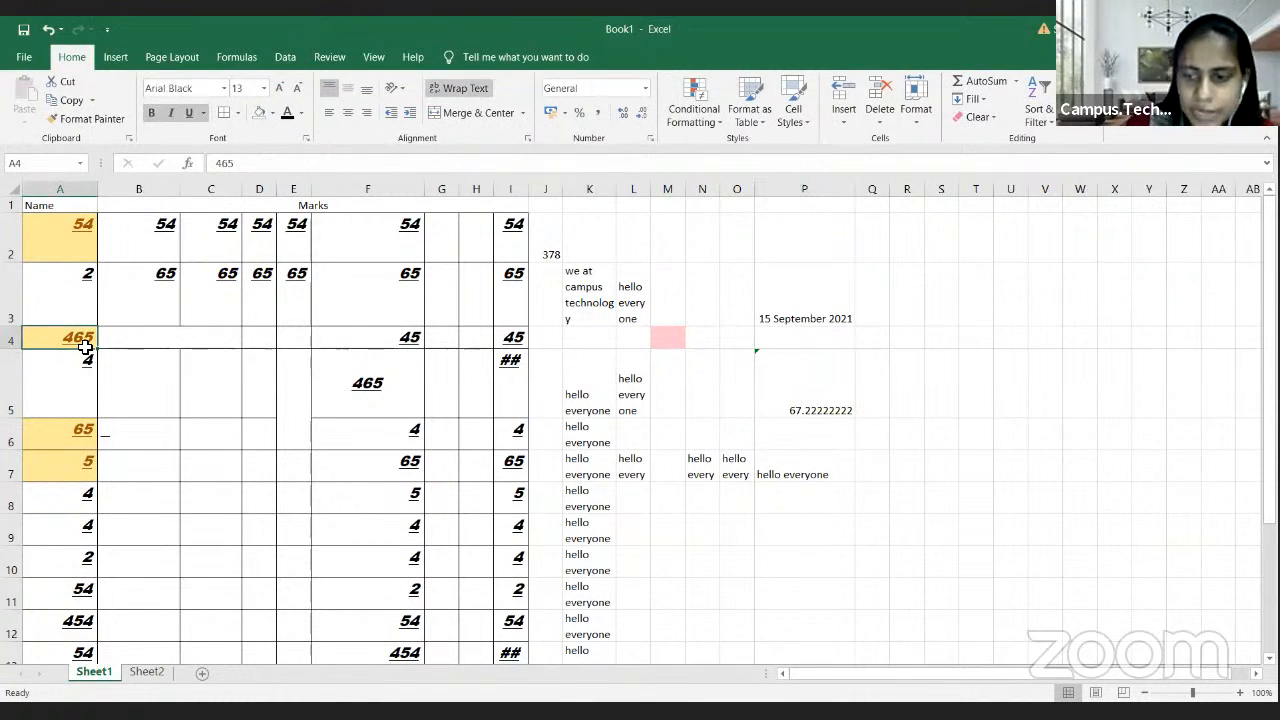
pyautogui.write('56')
pyautogui.press('Return')
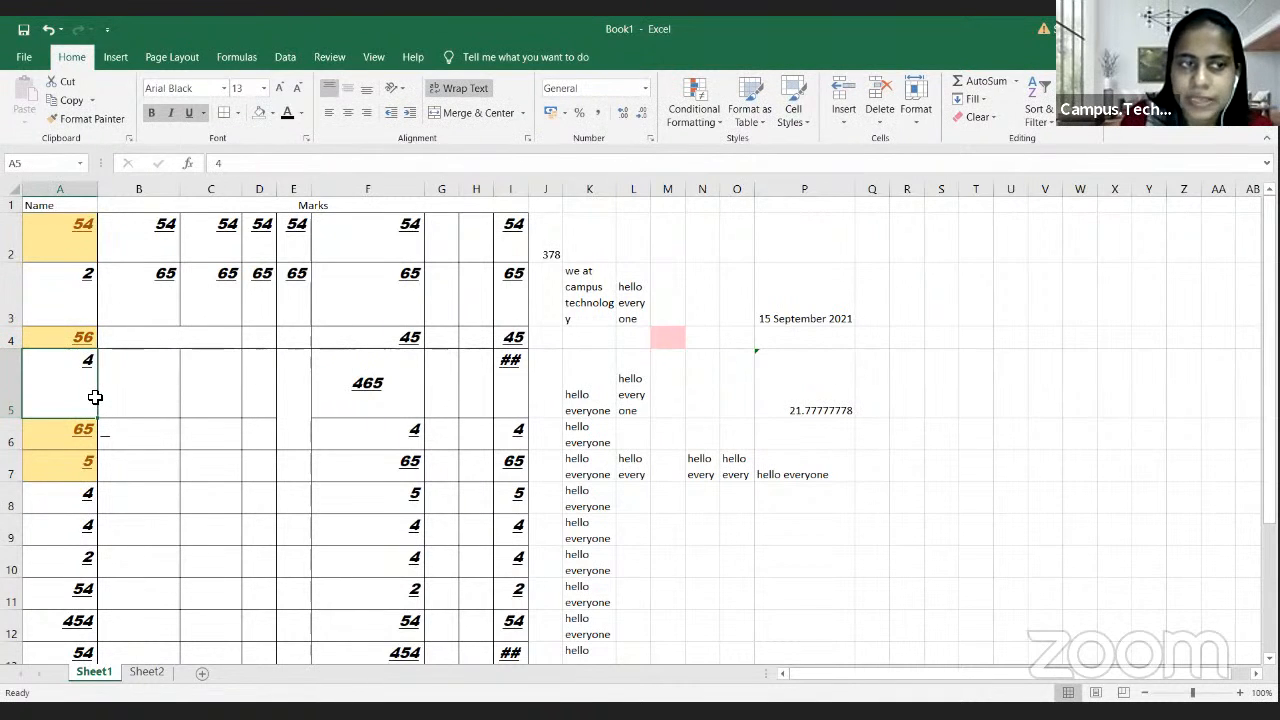
pyautogui.write('10000')
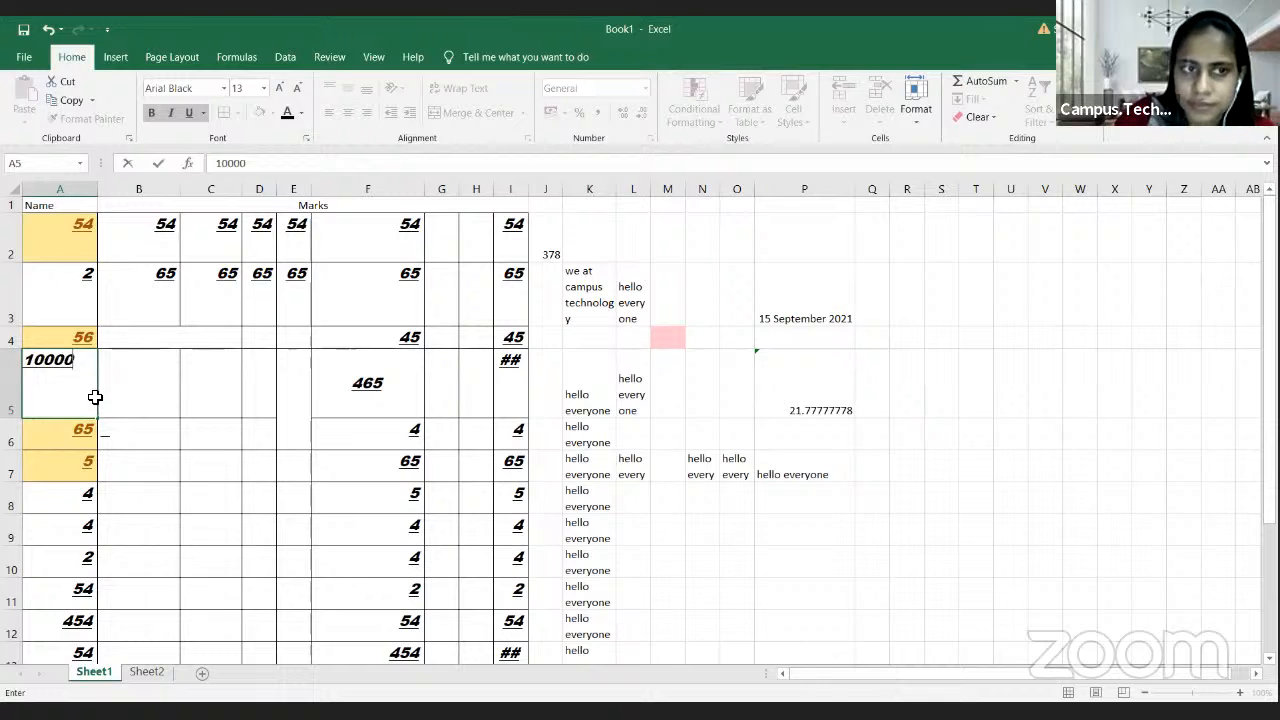
pyautogui.press('Return')
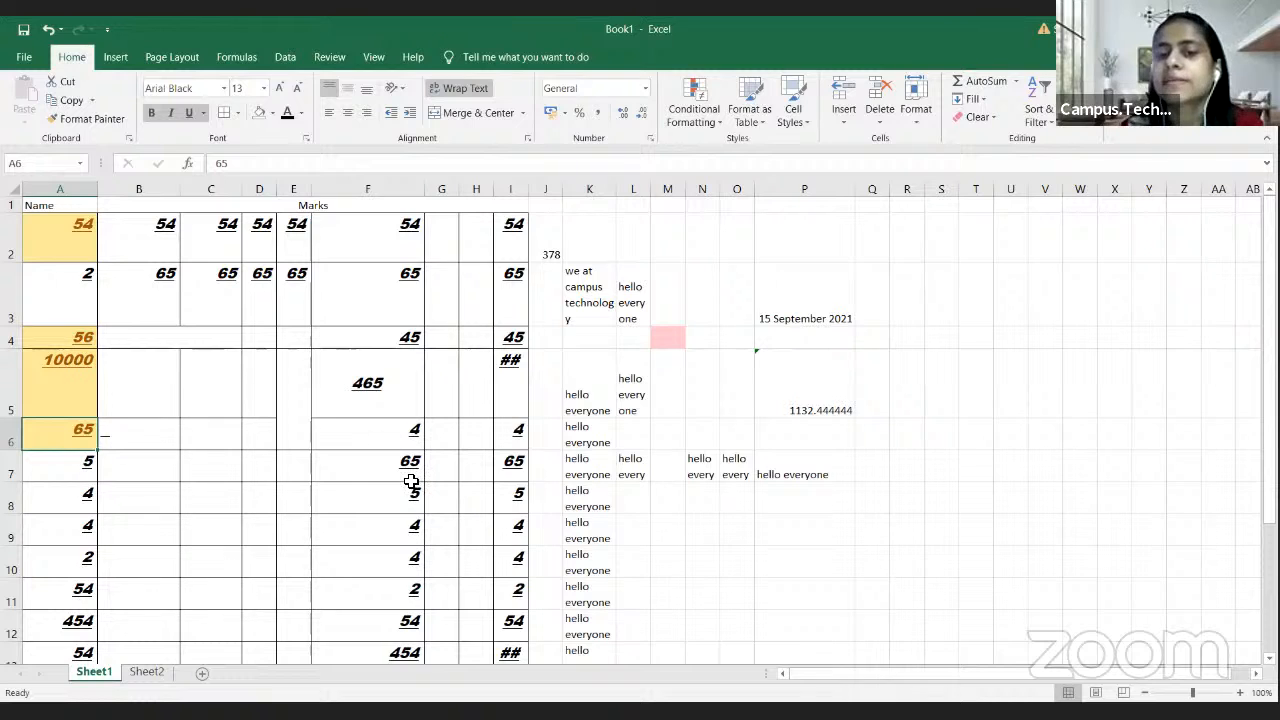
pyautogui.click(1016, 84)
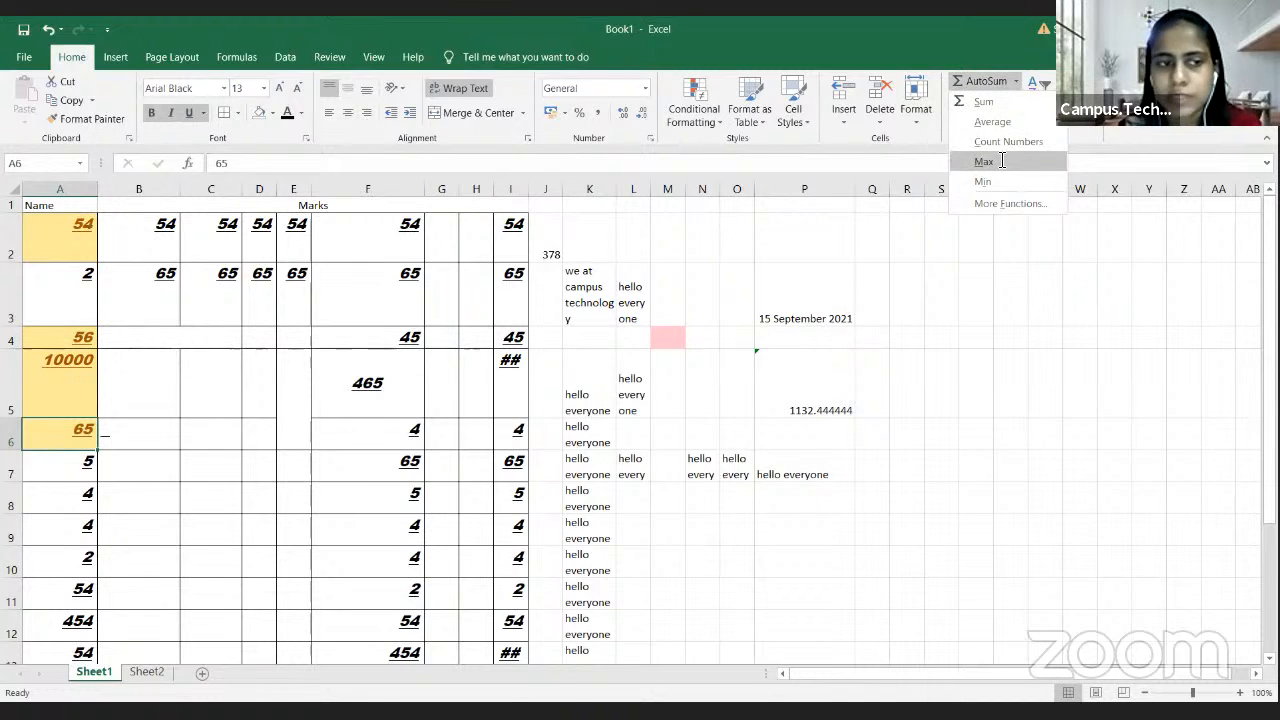
pyautogui.click(998, 160)
pyautogui.press('BackSpace')
pyautogui.click(793, 404)
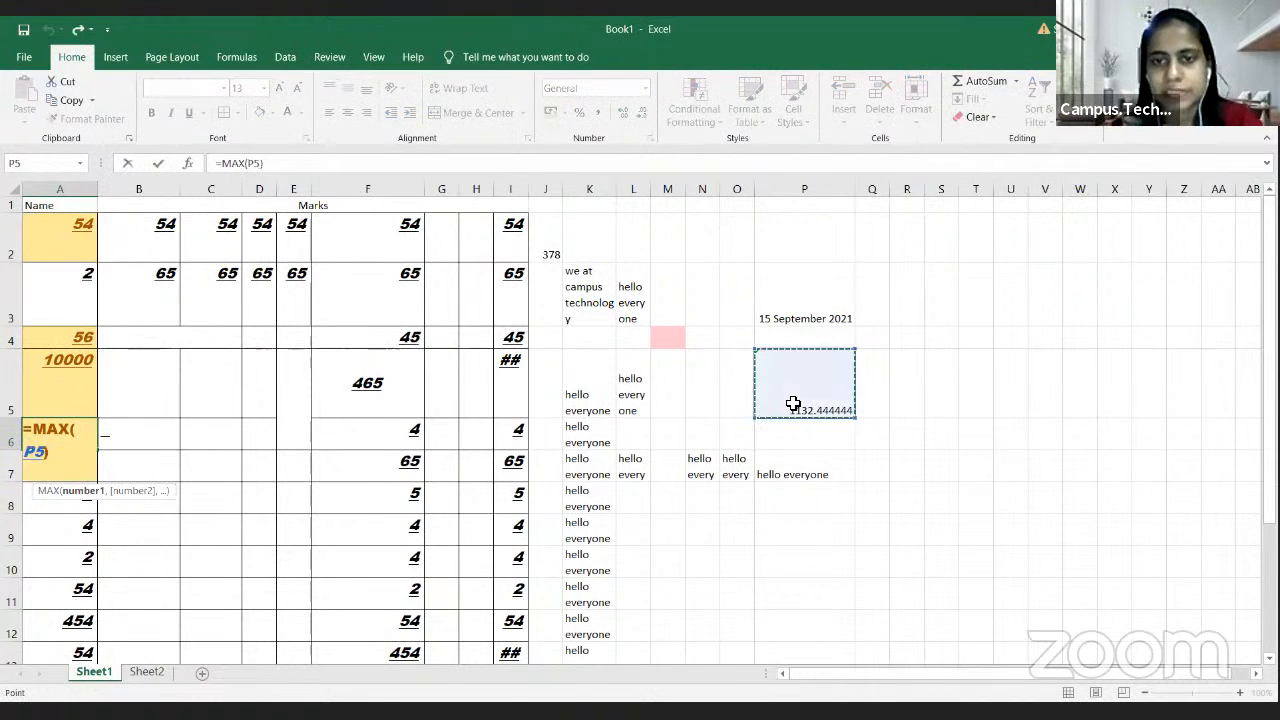
pyautogui.press('BackSpace')
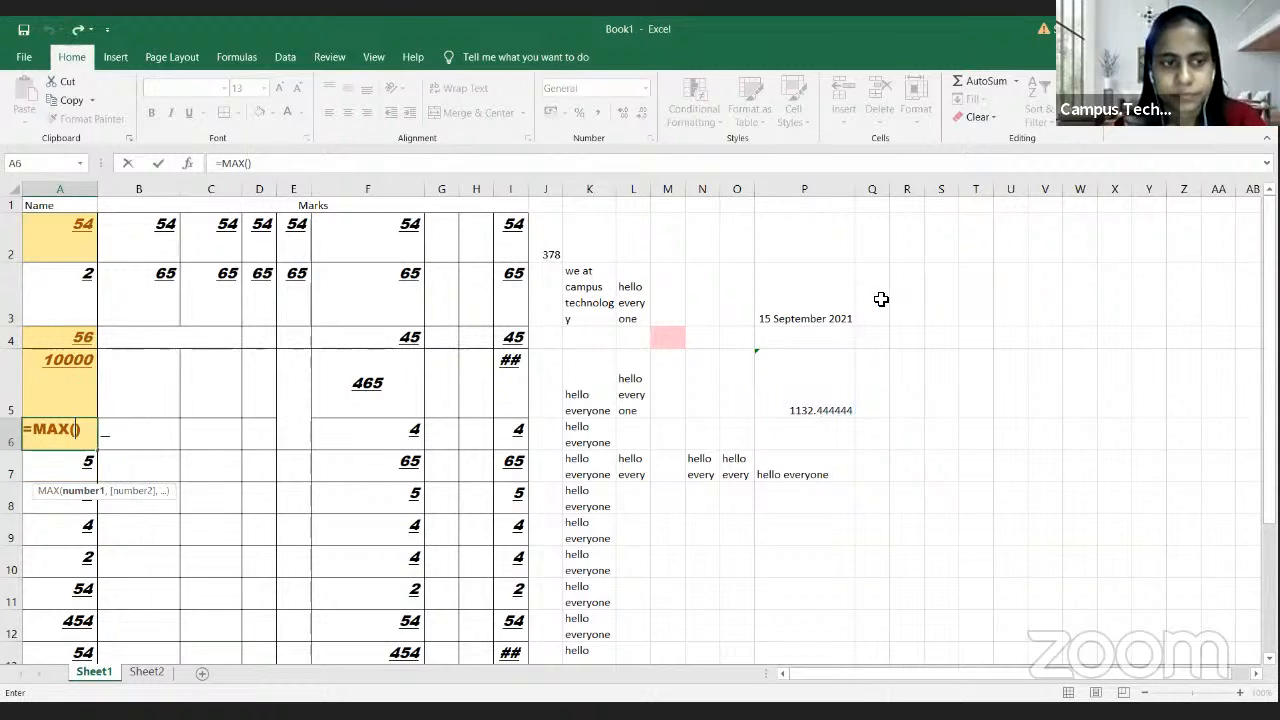
pyautogui.click(881, 307)
pyautogui.click(967, 445)
pyautogui.hotkey('ctrl', 'z')
pyautogui.click(967, 445)
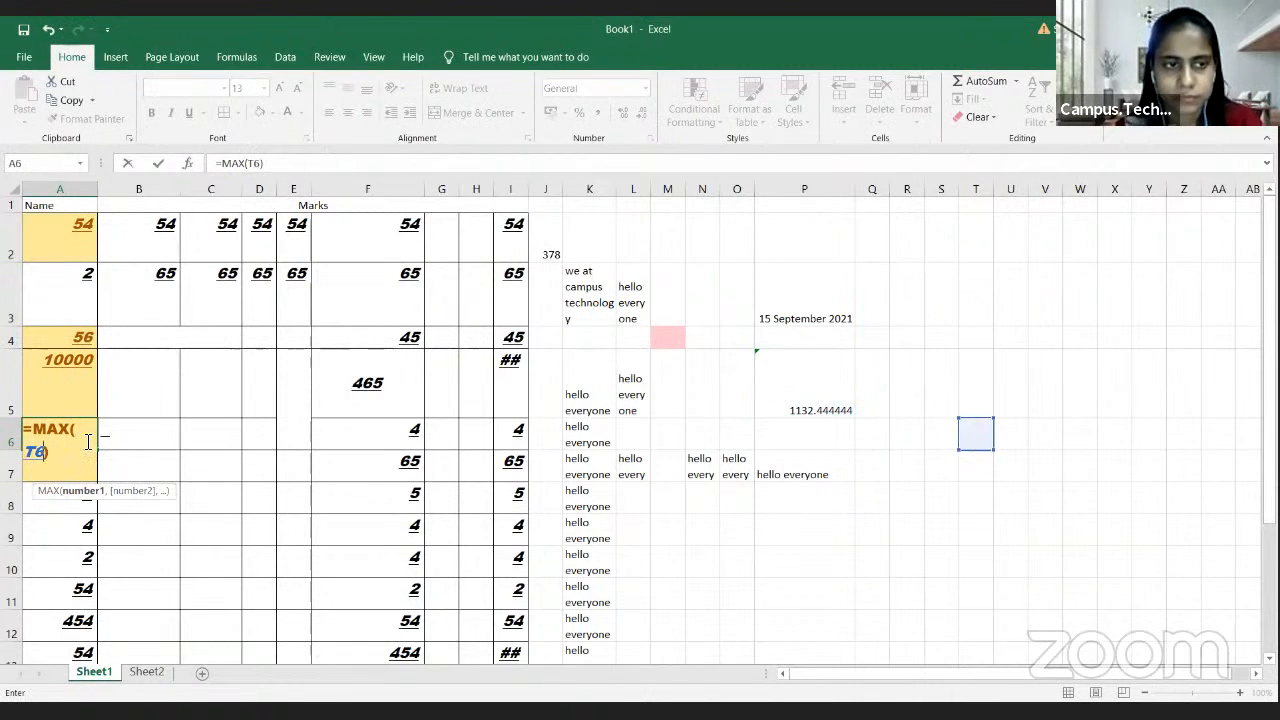
pyautogui.press('Escape')
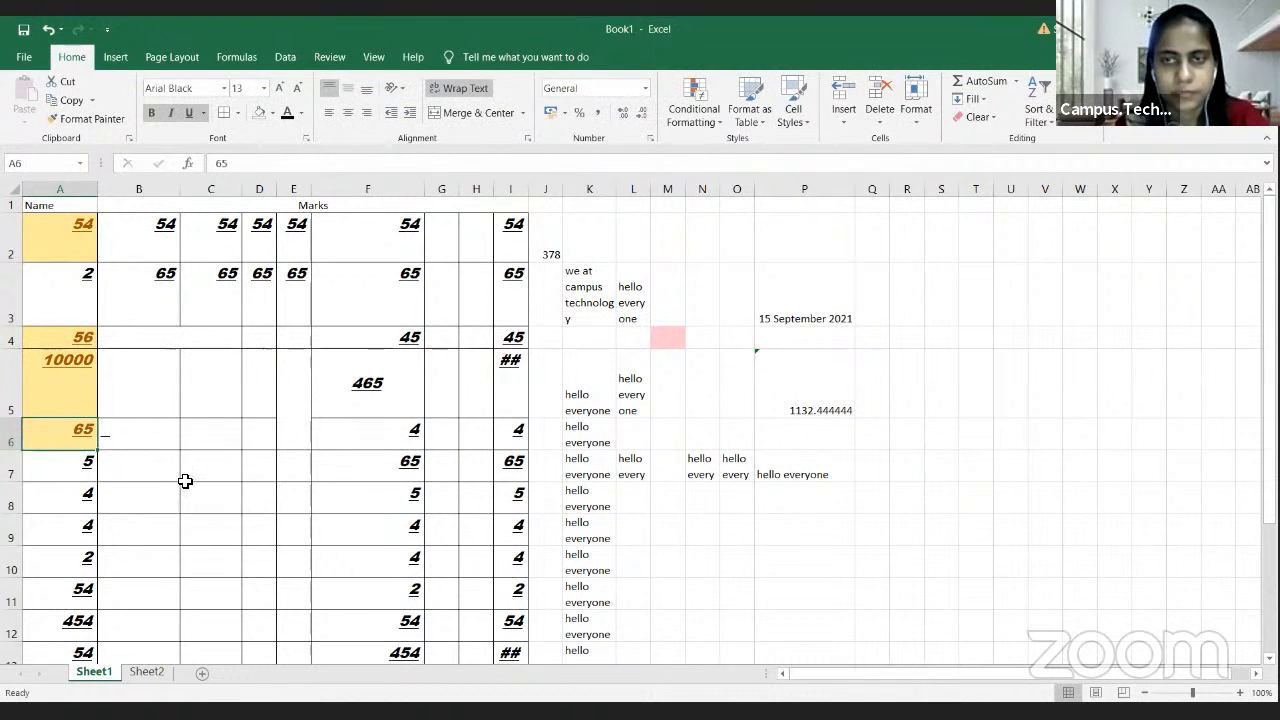
# Step: Use AutoSum's Max function in cell P6 on the range A2:A14
pyautogui.click(819, 439)
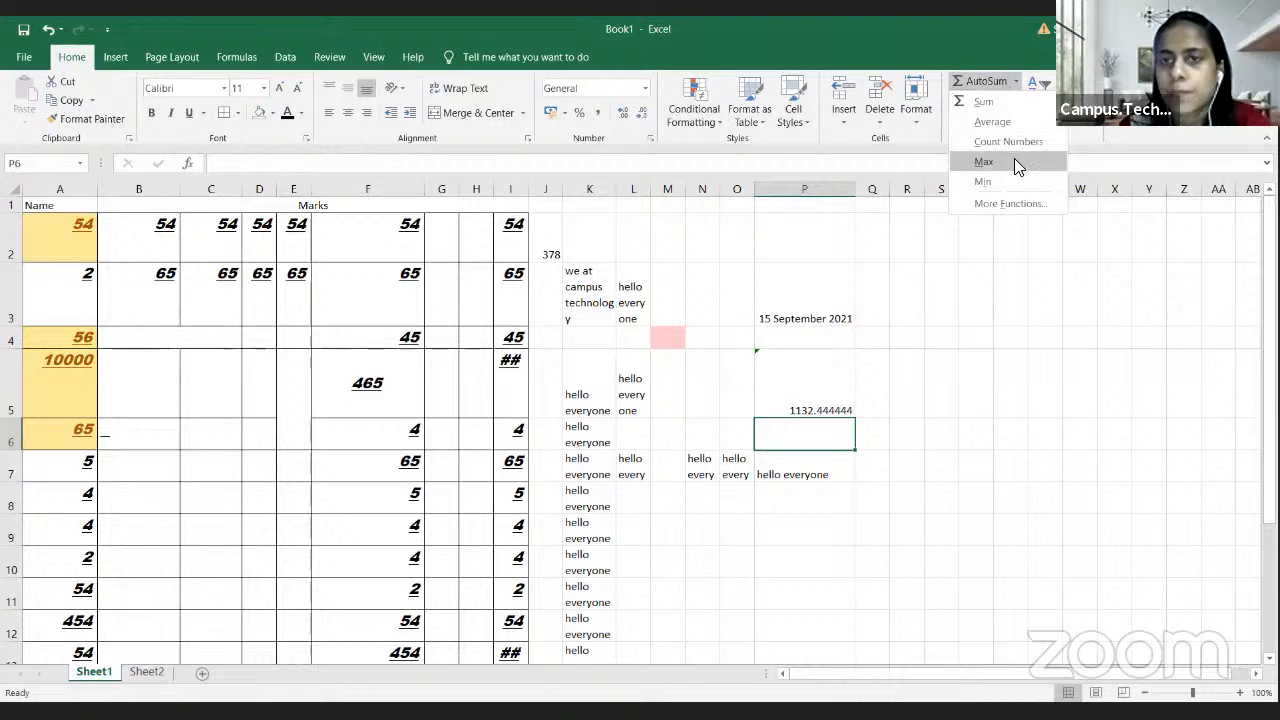
pyautogui.click(1012, 161)
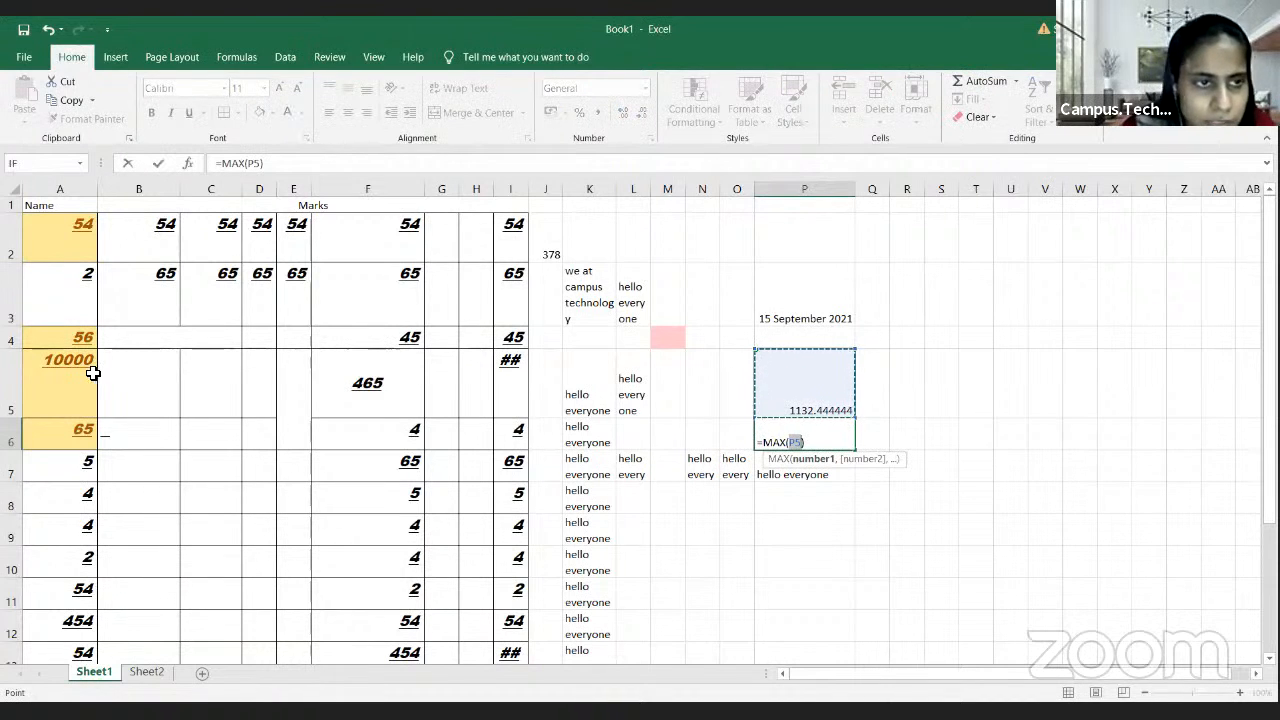
pyautogui.click(49, 233)
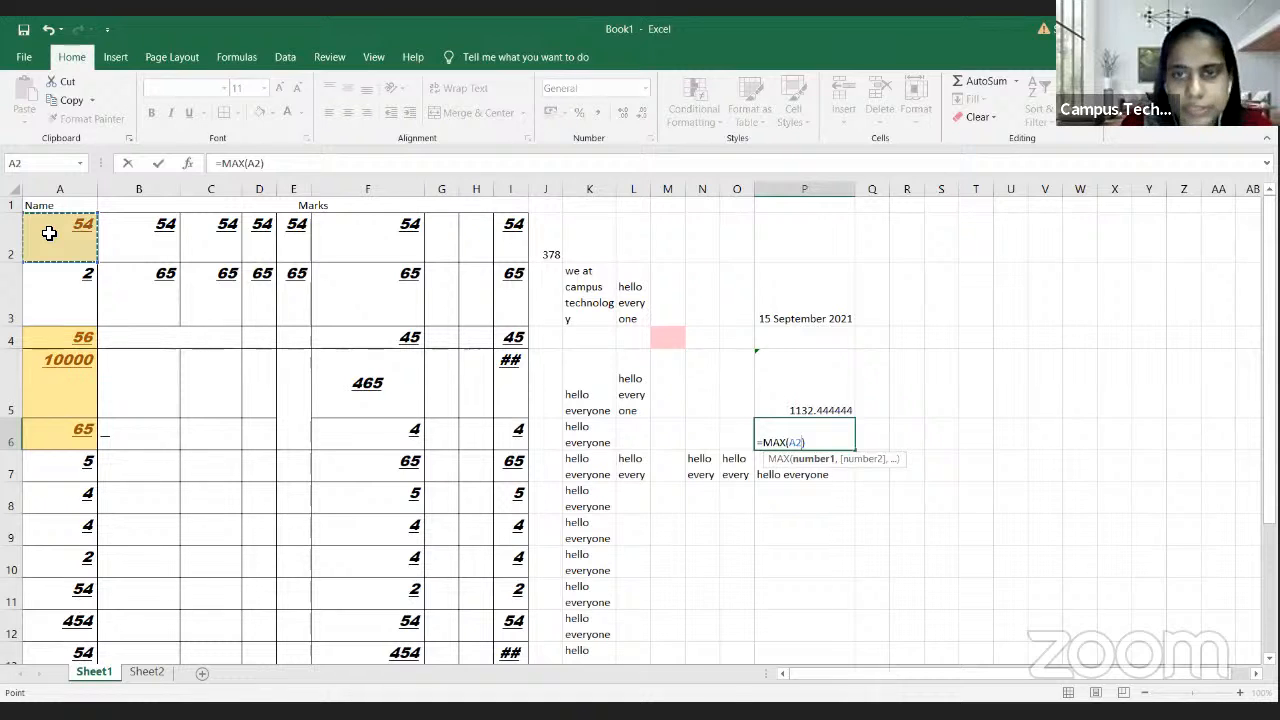
pyautogui.moveTo(49, 233); pyautogui.dragTo(60, 650)
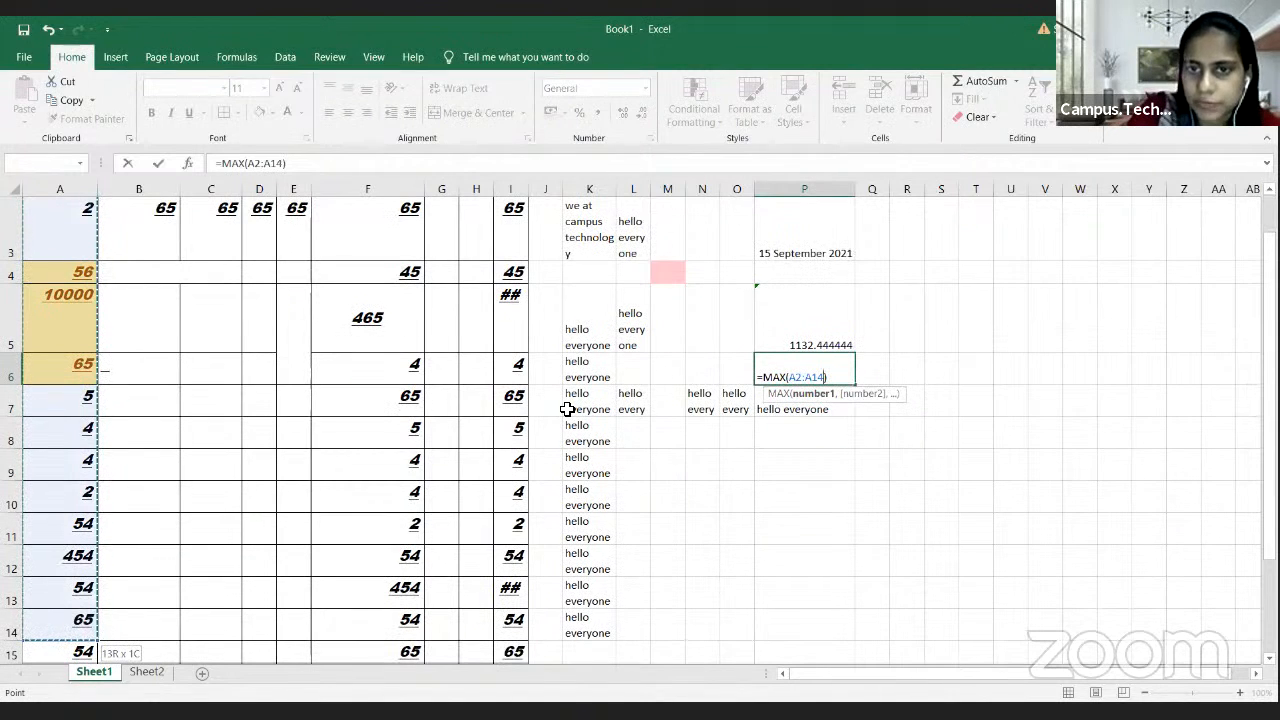
pyautogui.press('Return')
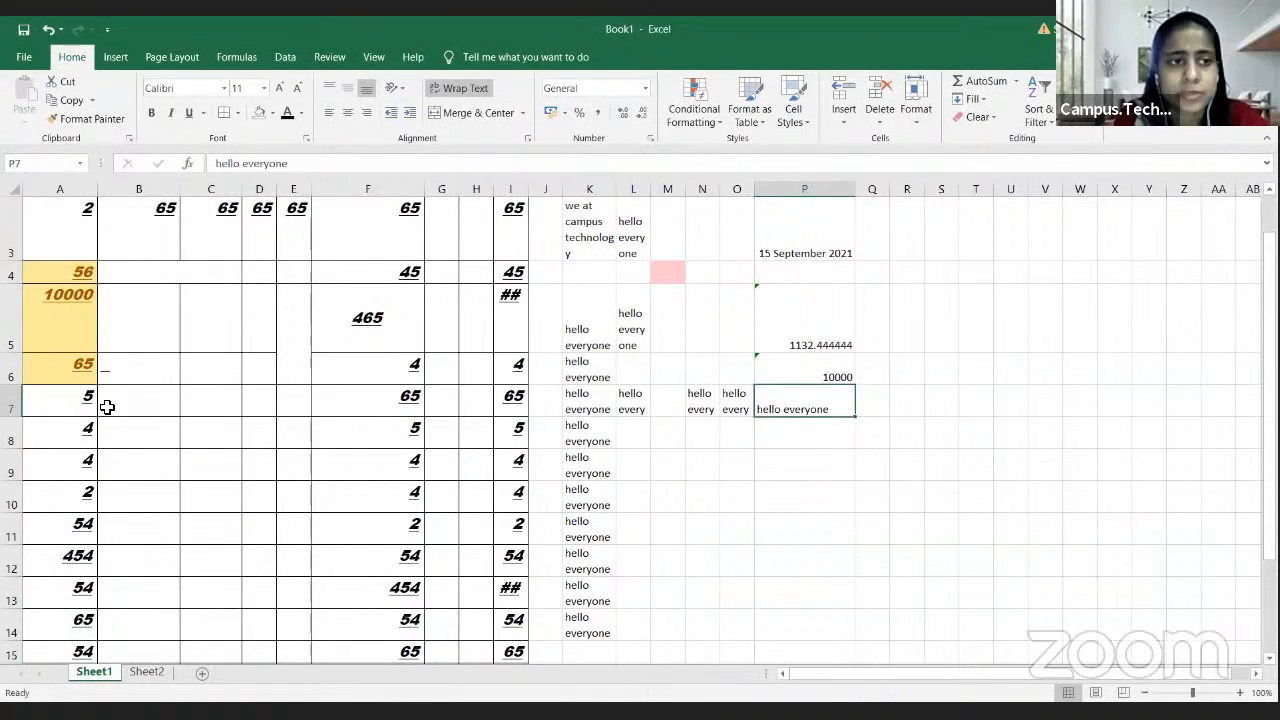
# Step: Change the values in cells A5 and A12 to 0
pyautogui.click(57, 317)
pyautogui.write('0')
pyautogui.press('Return')
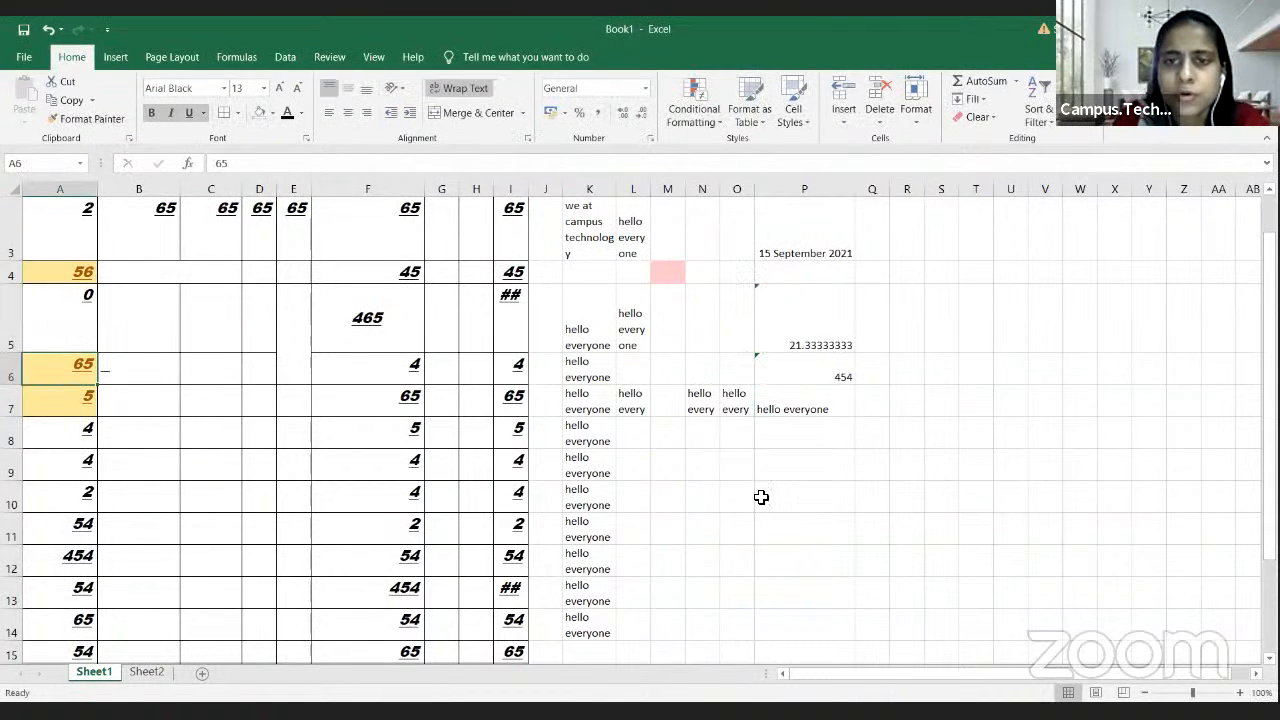
pyautogui.click(84, 528)
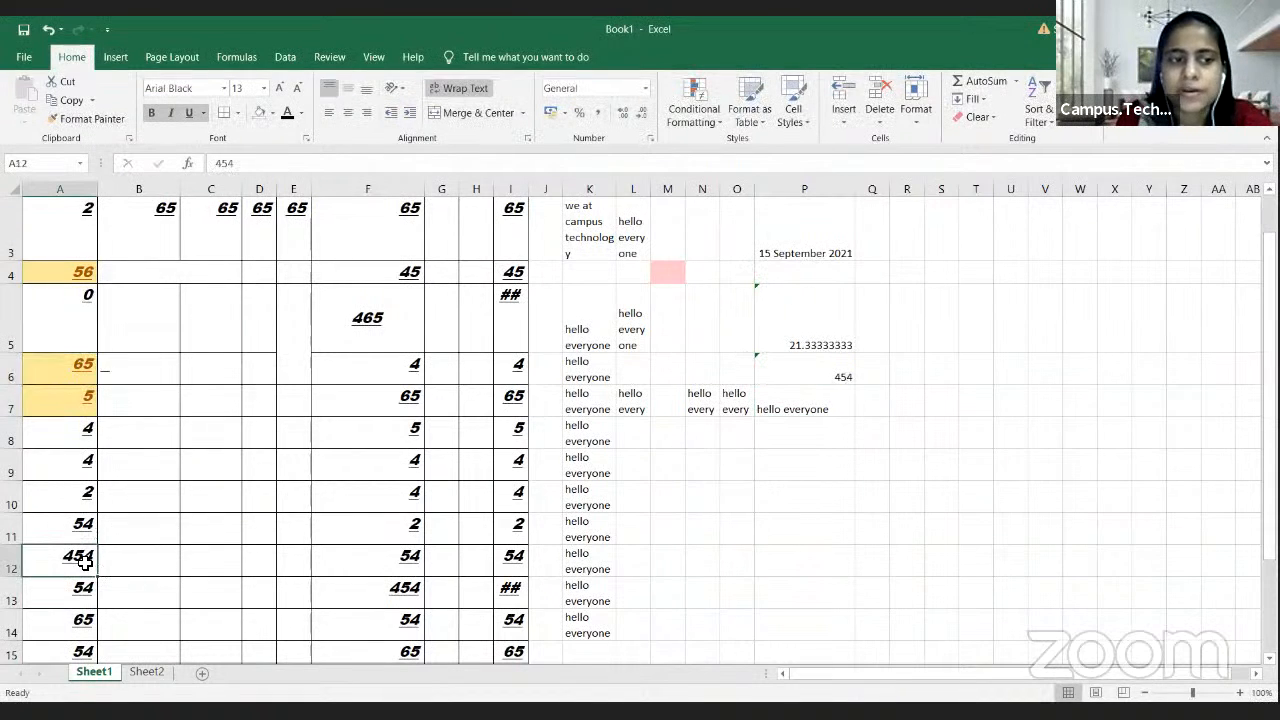
pyautogui.click(84, 562)
pyautogui.write('0')
pyautogui.press('Return')
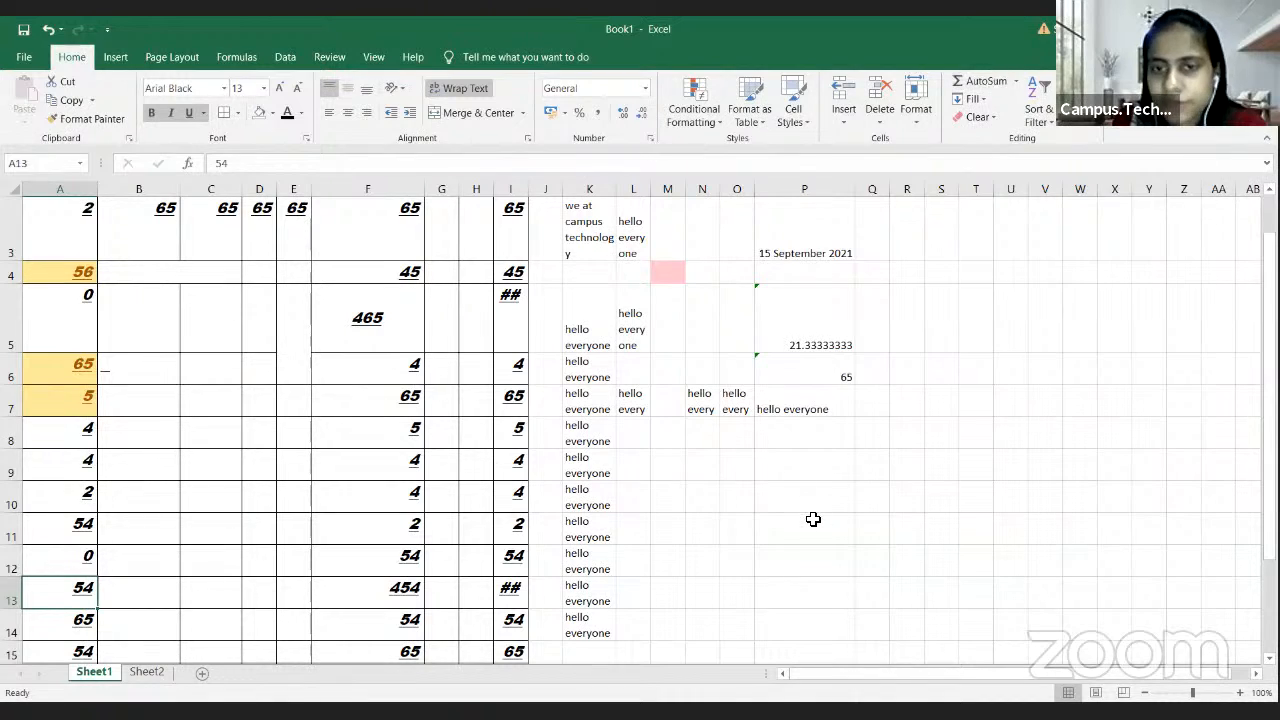
# Step: Write a SUM formula in cell P9 with A4 and A15 as separate, comma-delimited arguments
pyautogui.click(797, 477)
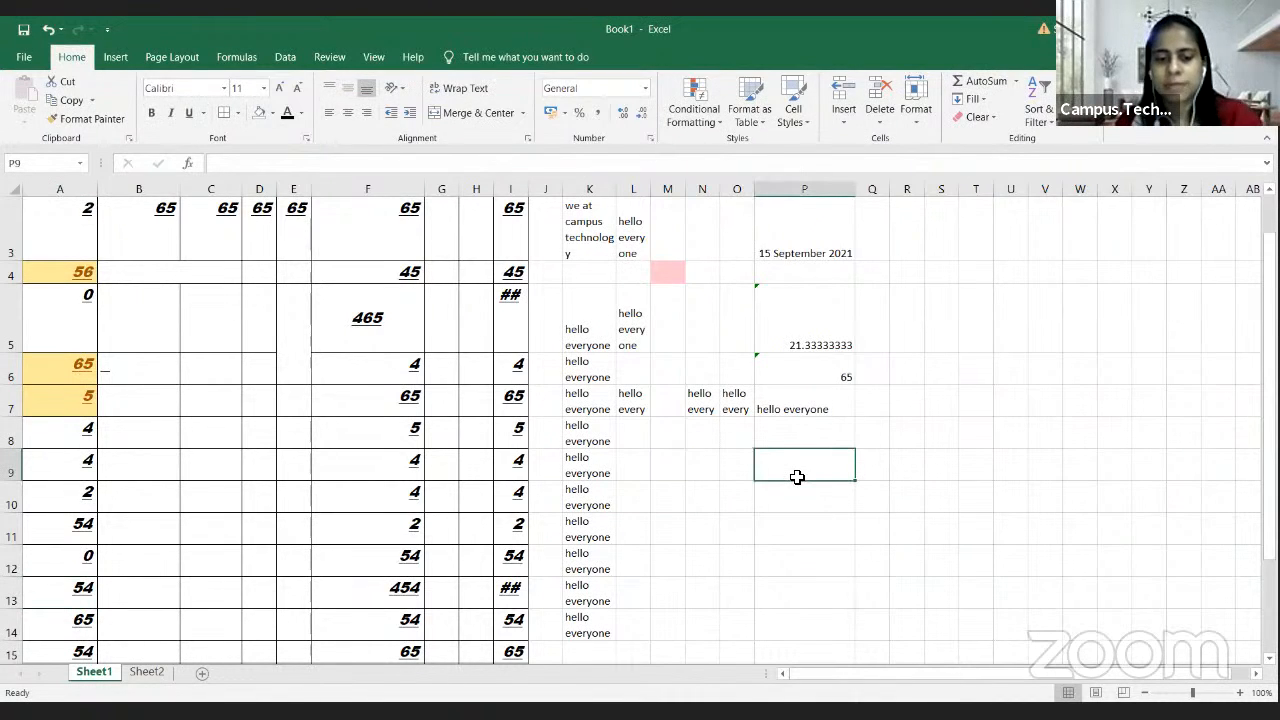
pyautogui.write('=')
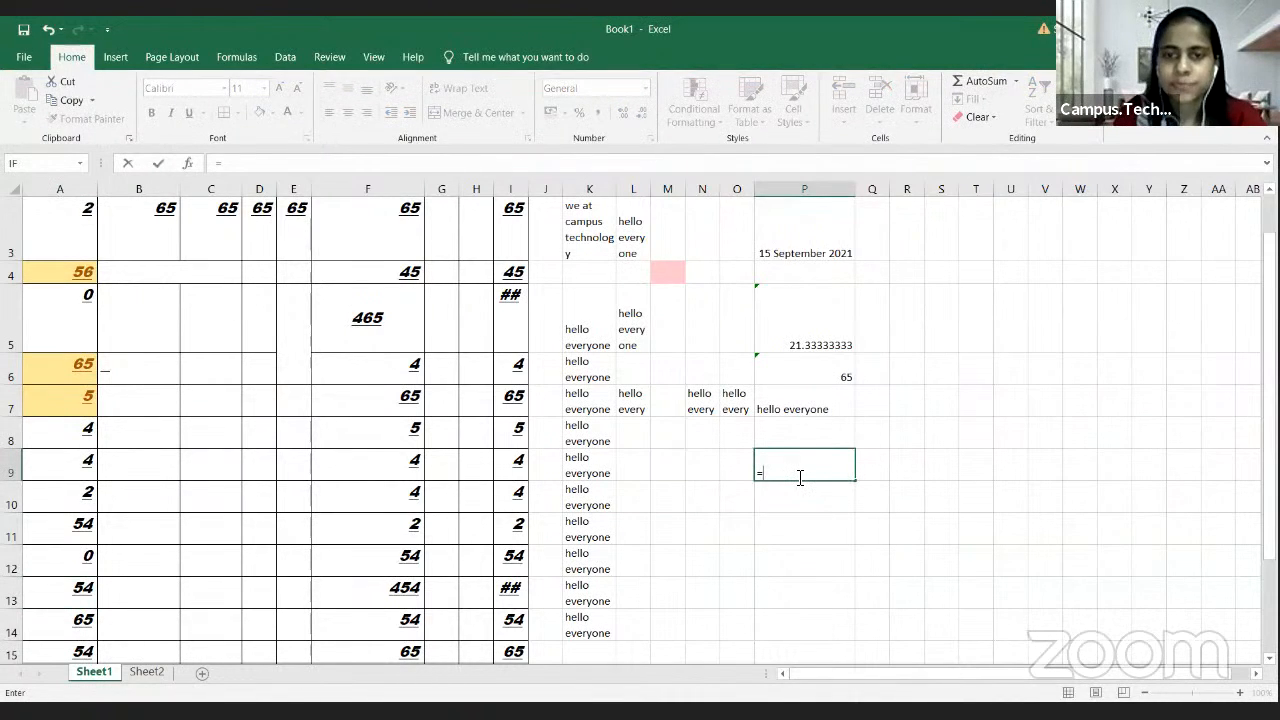
pyautogui.write('sum')
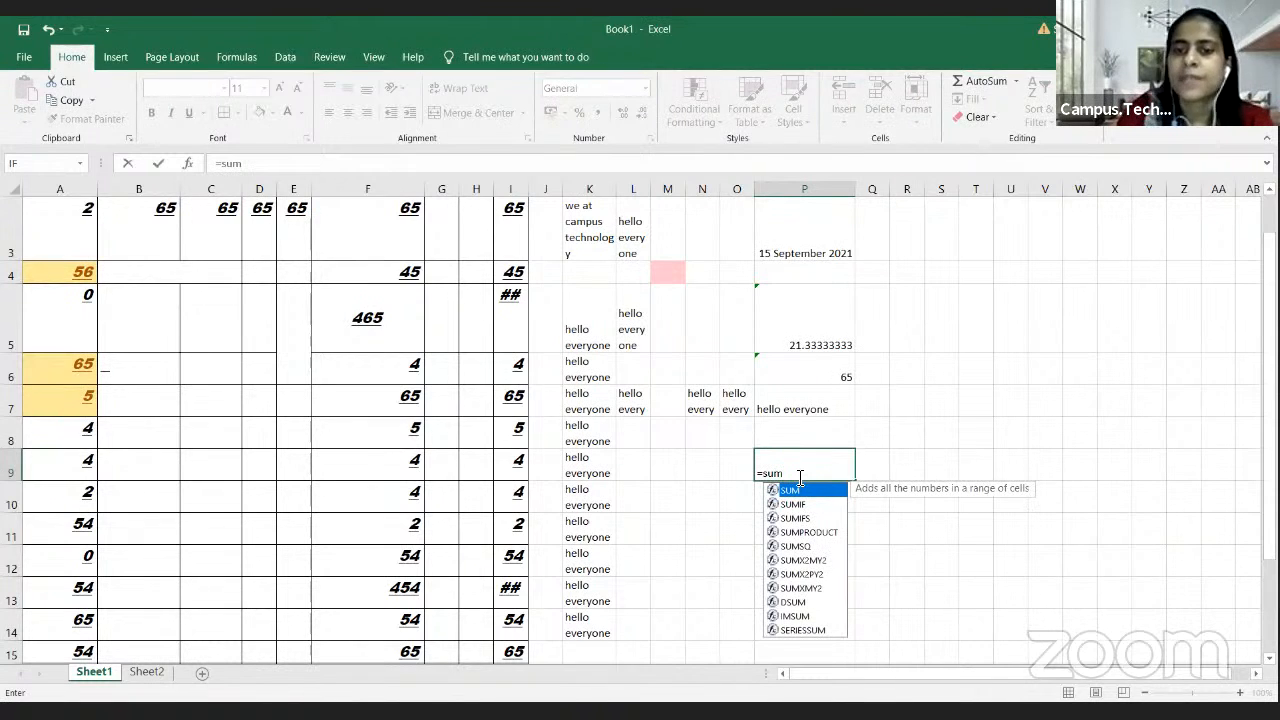
pyautogui.write('(')
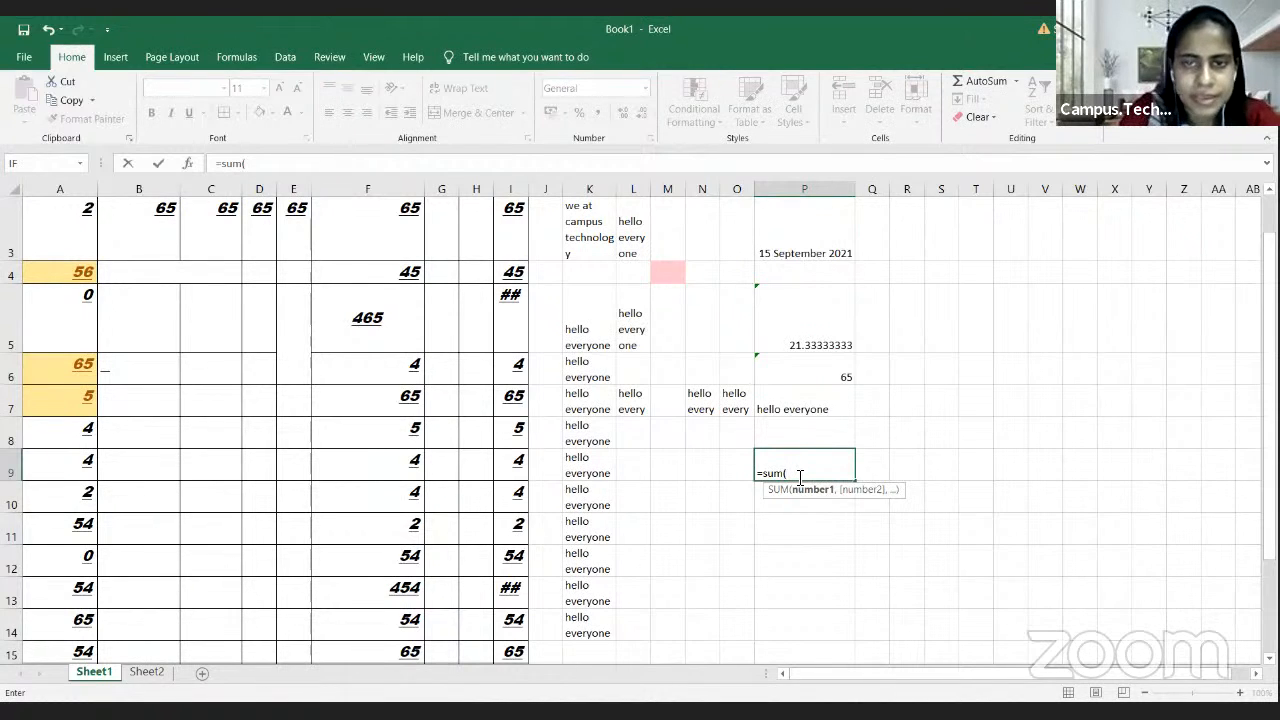
pyautogui.write('a4')
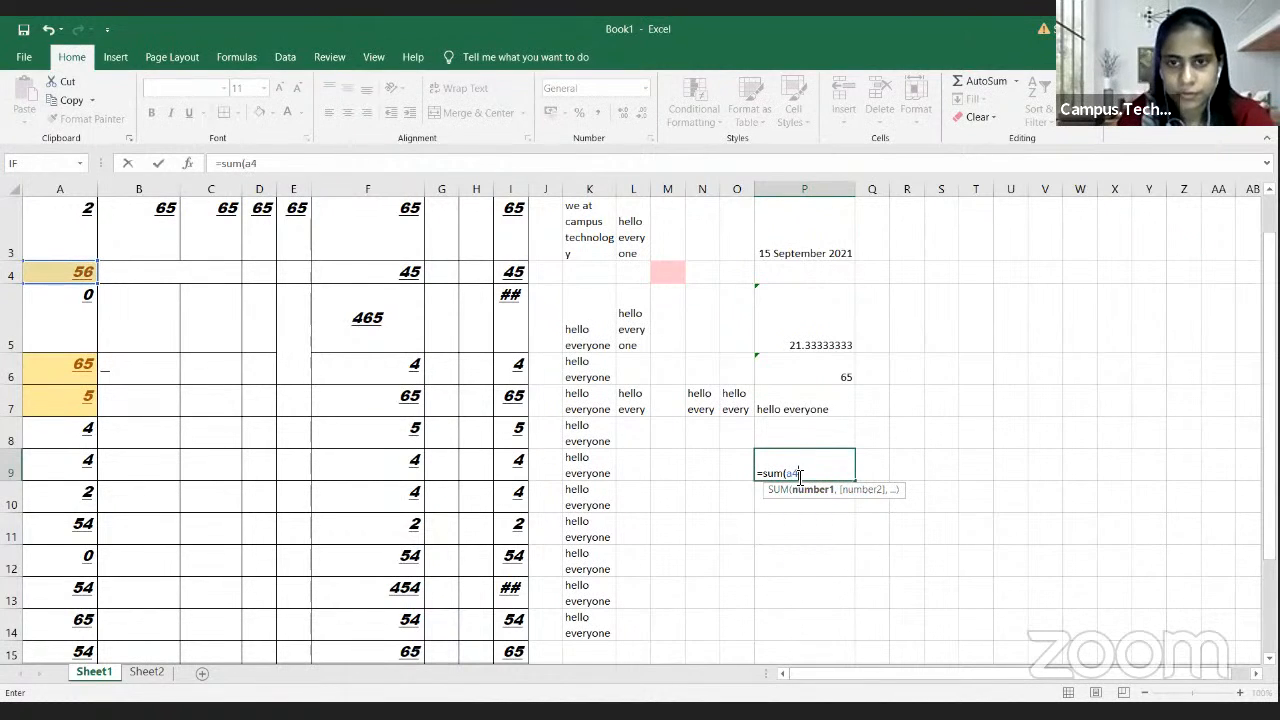
pyautogui.write(',')
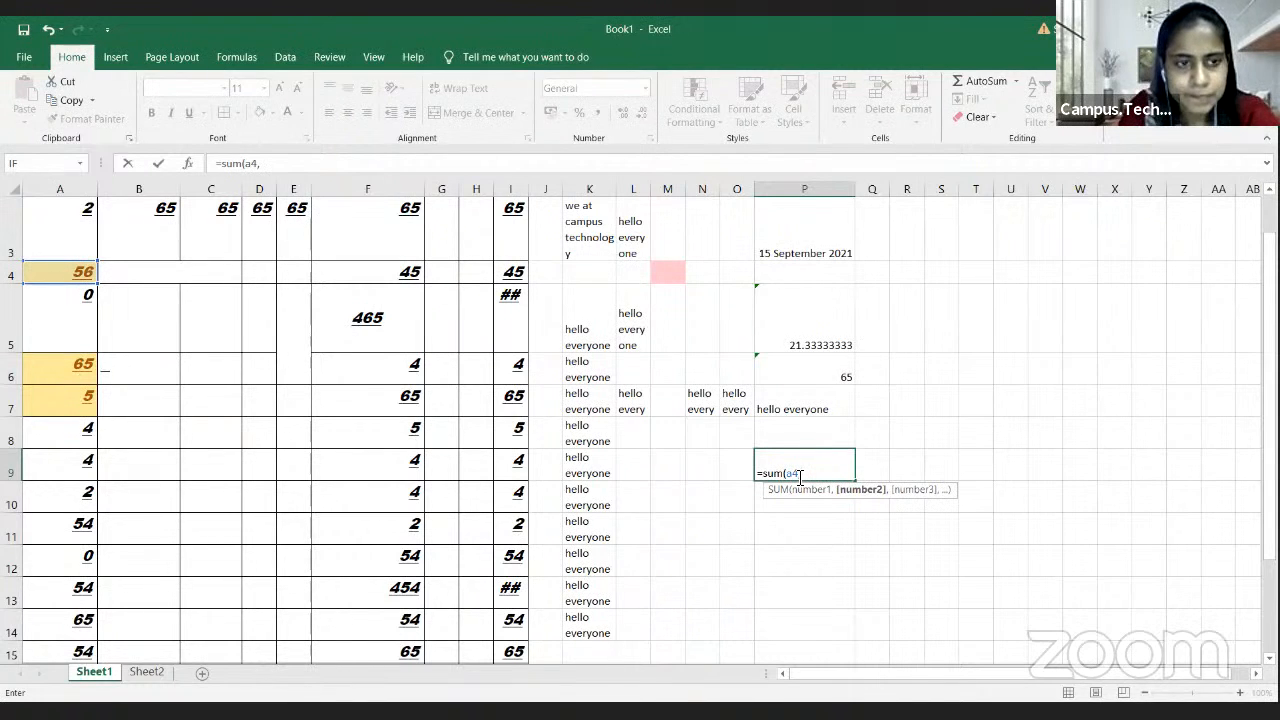
pyautogui.write('a')
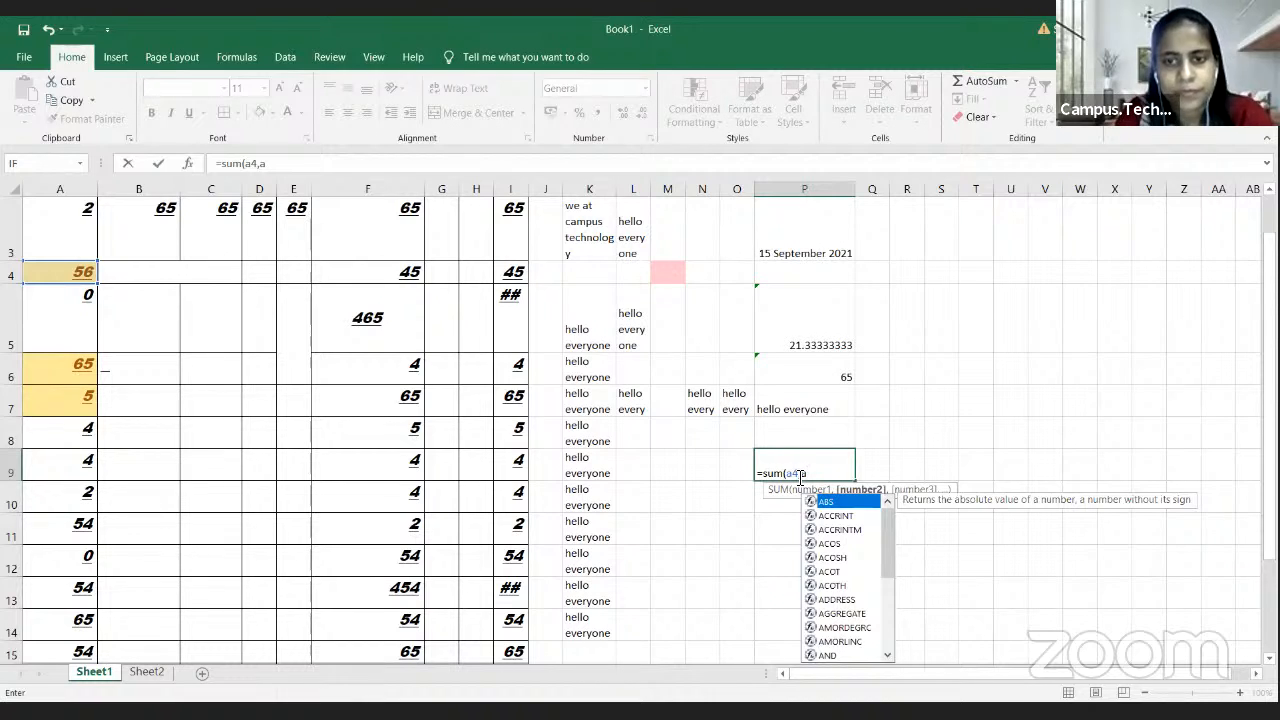
pyautogui.write('15')
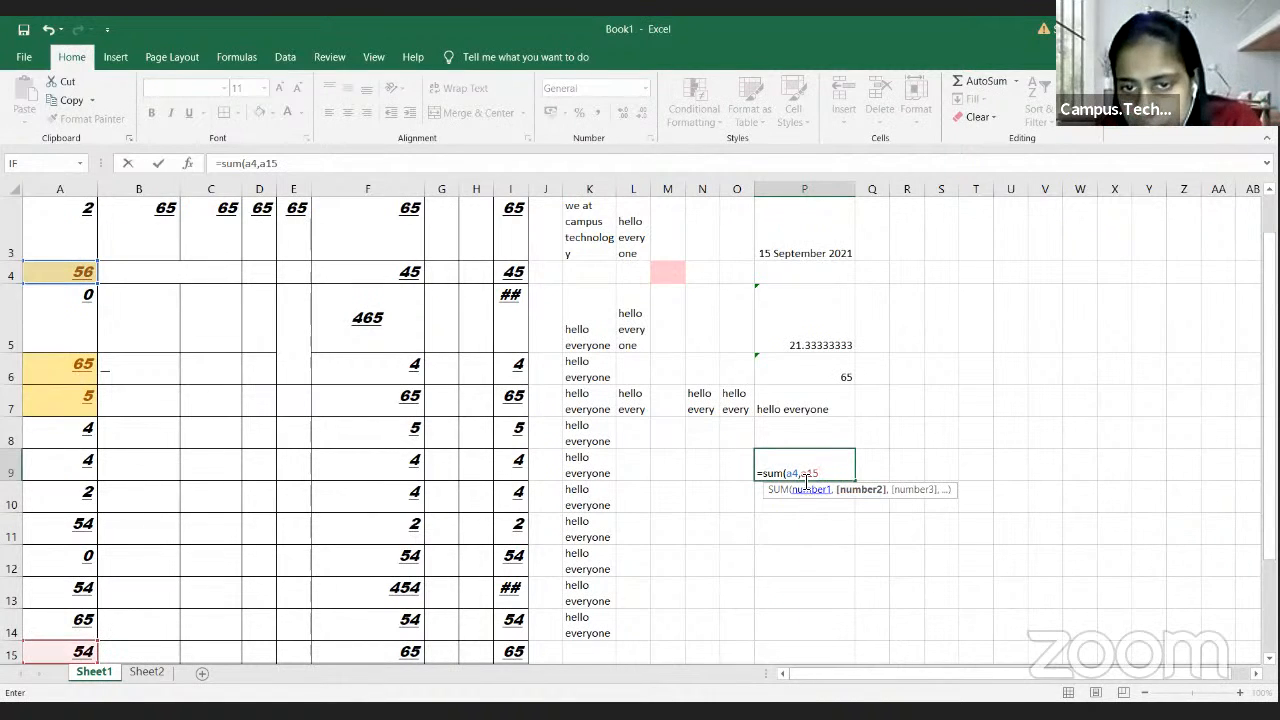
# Step: Correct the SUM formula in cell P9 to the range A4:A15, enter it and review it
pyautogui.click(803, 473)
pyautogui.press('BackSpace')
pyautogui.write(':')
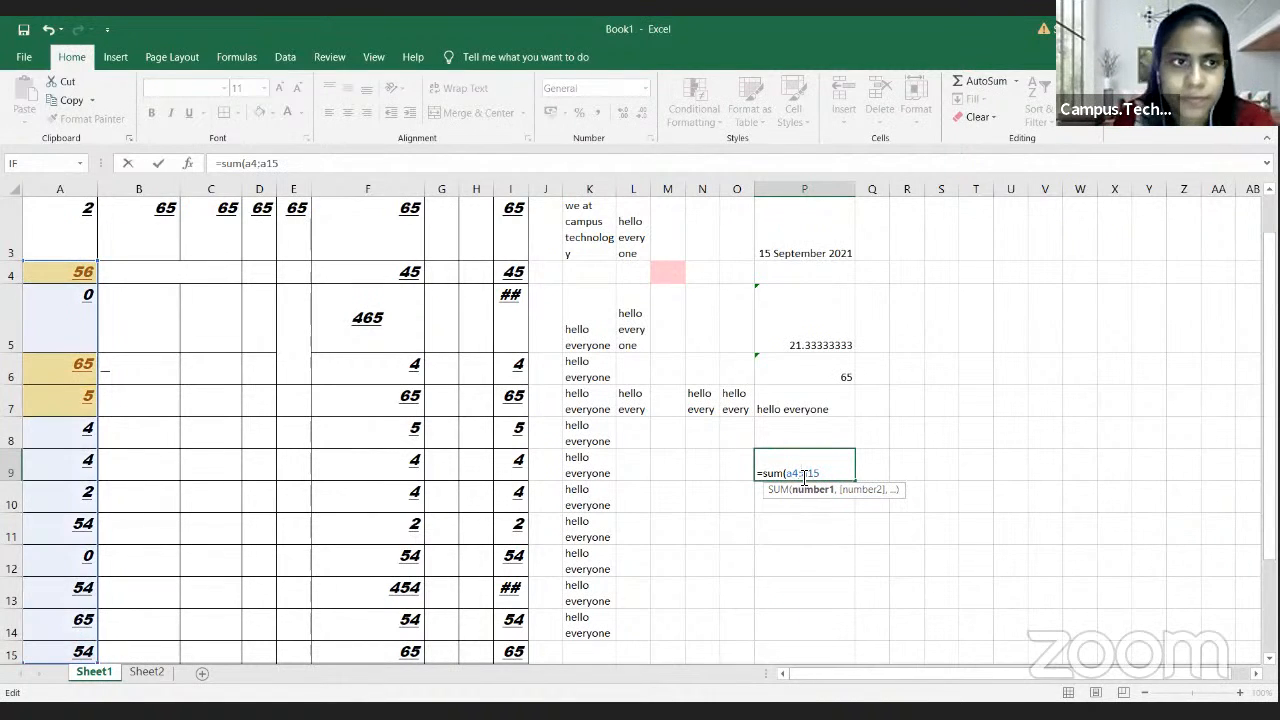
pyautogui.click(832, 478)
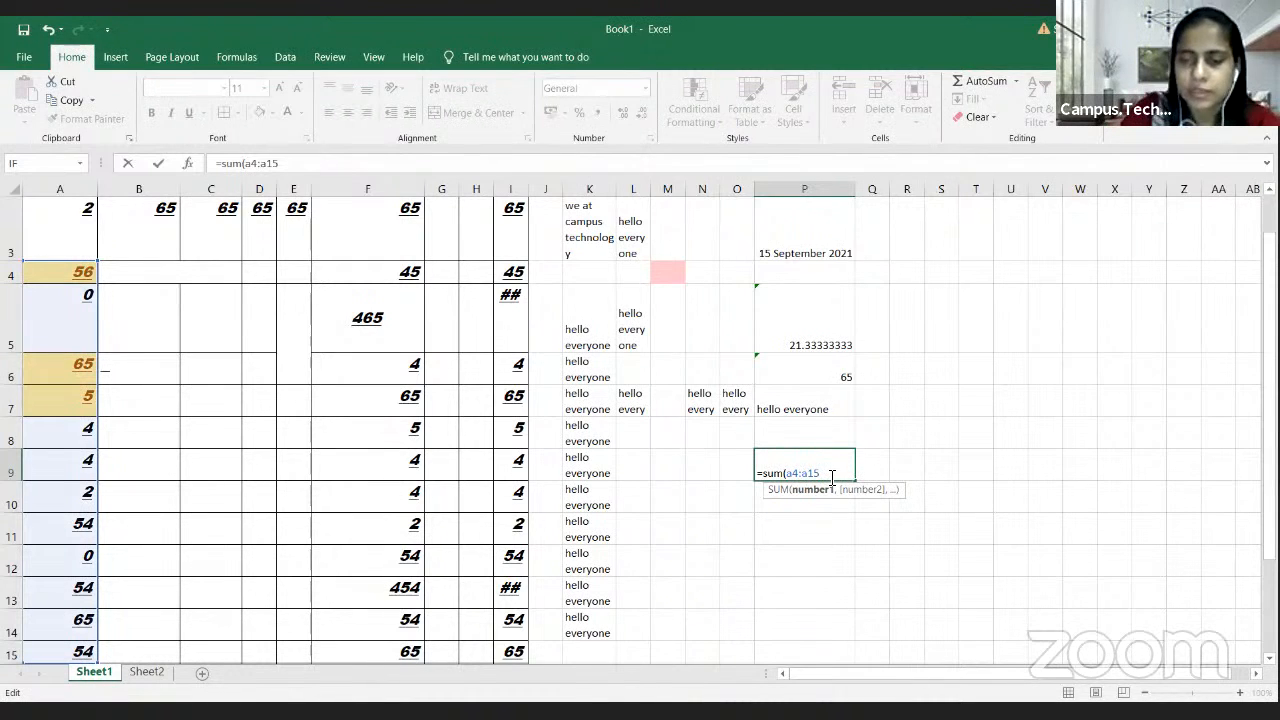
pyautogui.write(')')
pyautogui.press('Return')
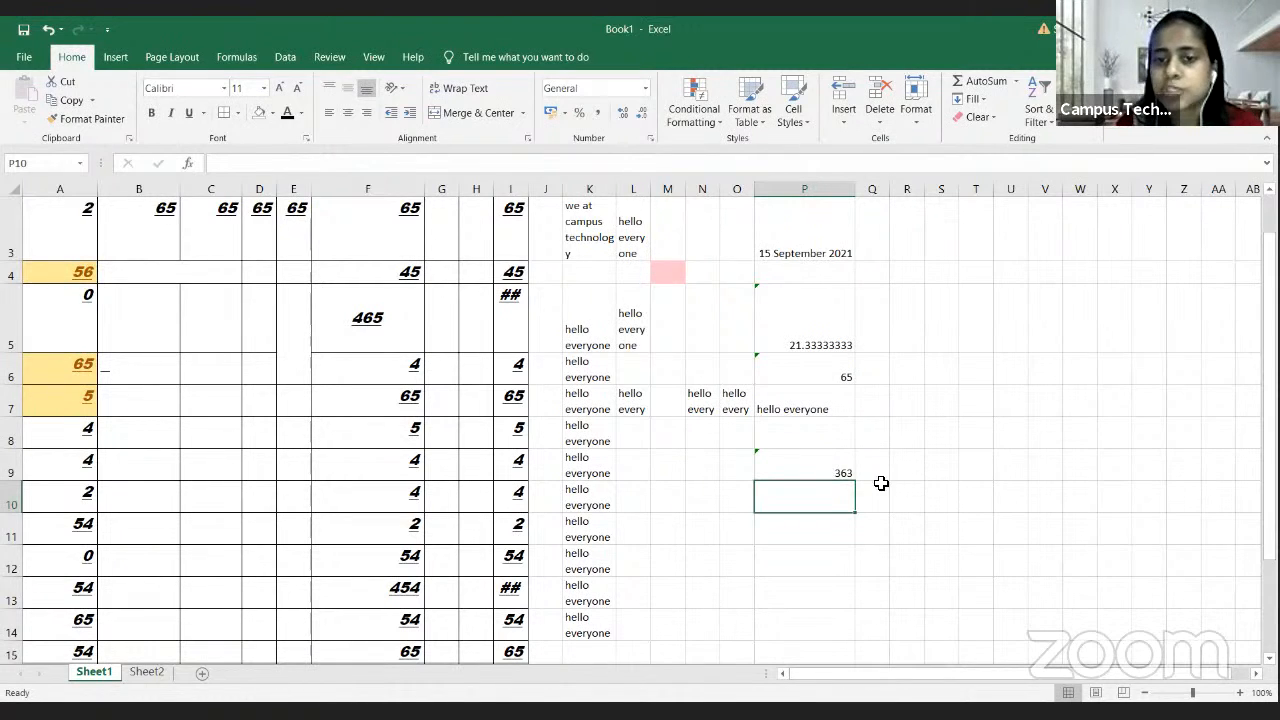
pyautogui.click(837, 476)
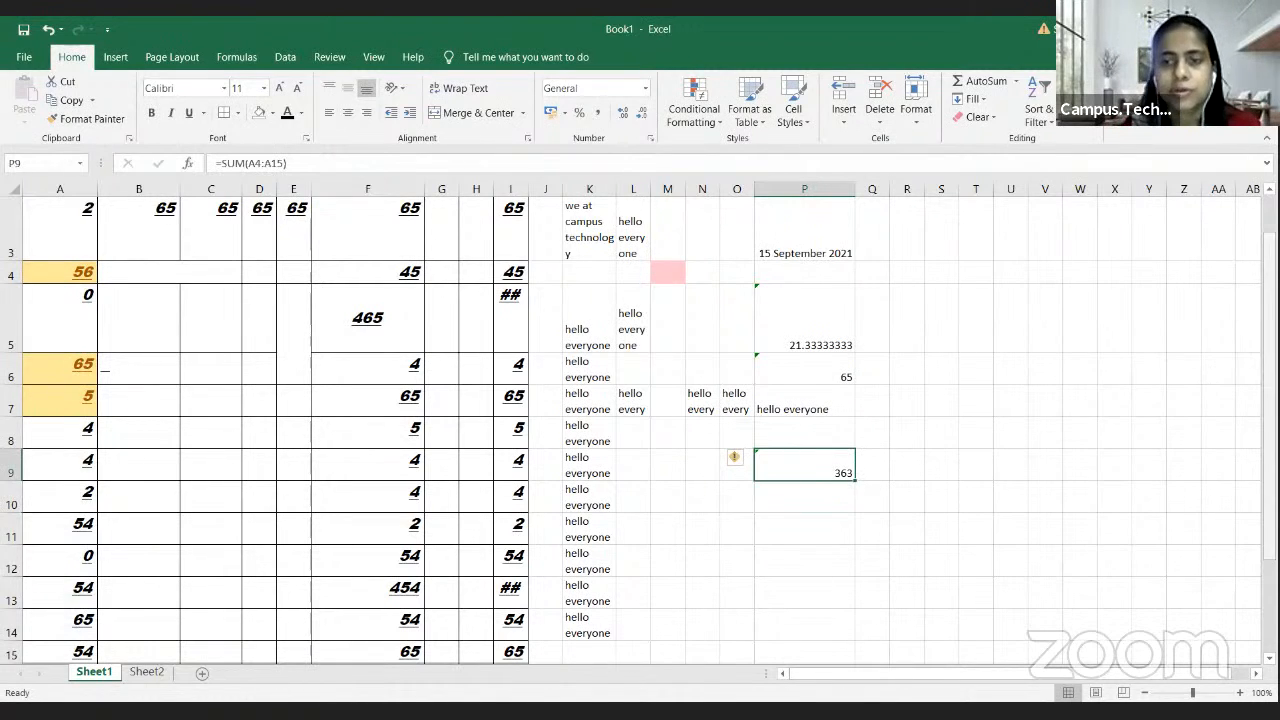
pyautogui.scroll(-2, 104, 646)
pyautogui.click(103, 648)
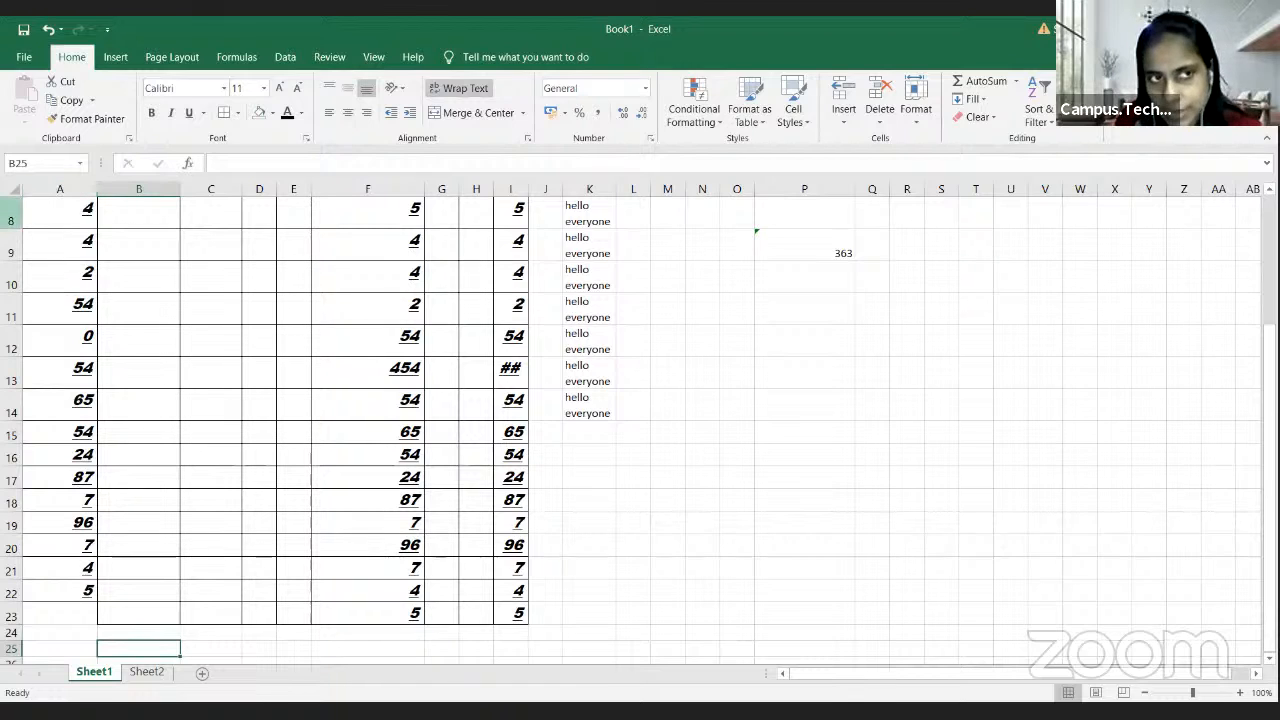
pyautogui.click(142, 268)
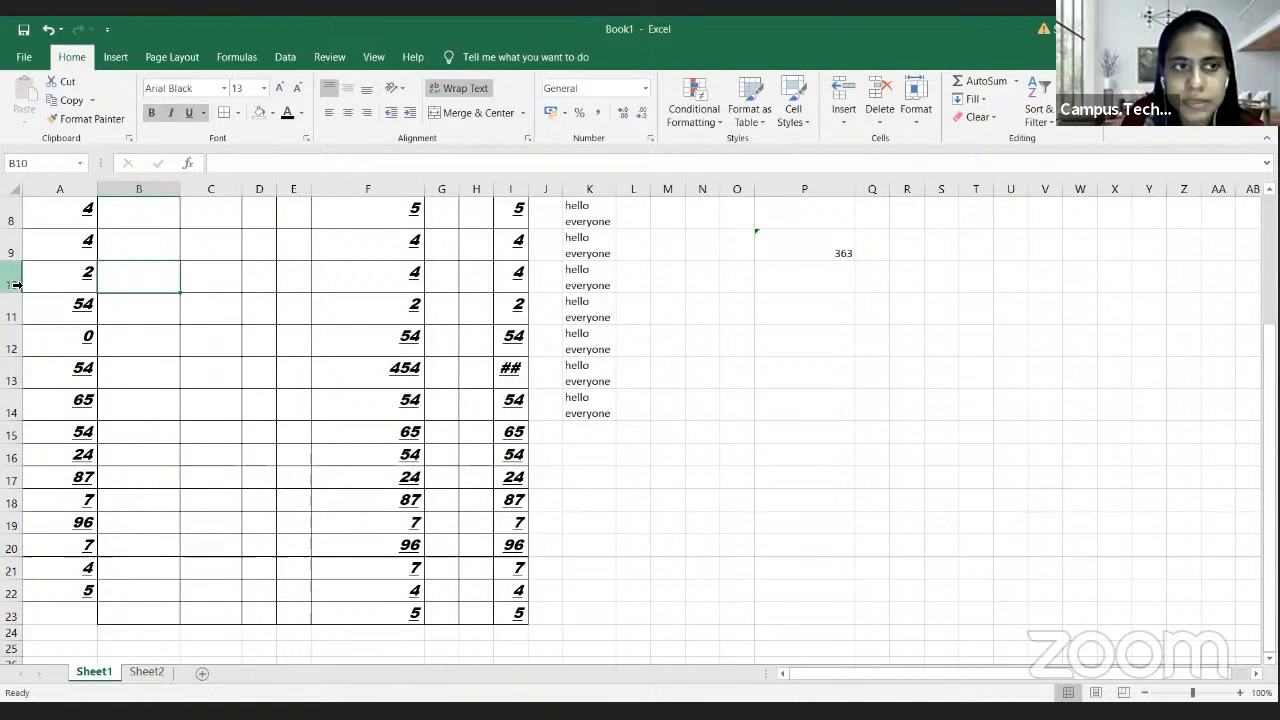
pyautogui.click(323, 350)
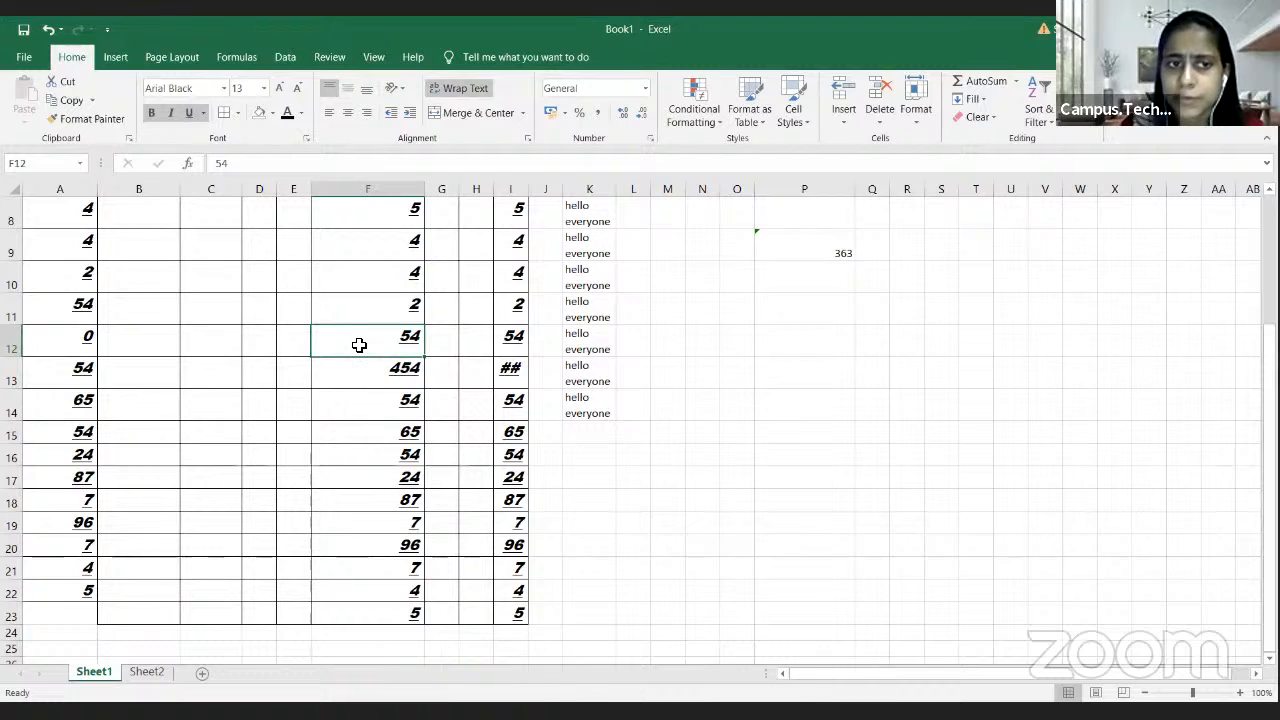
pyautogui.click(219, 281)
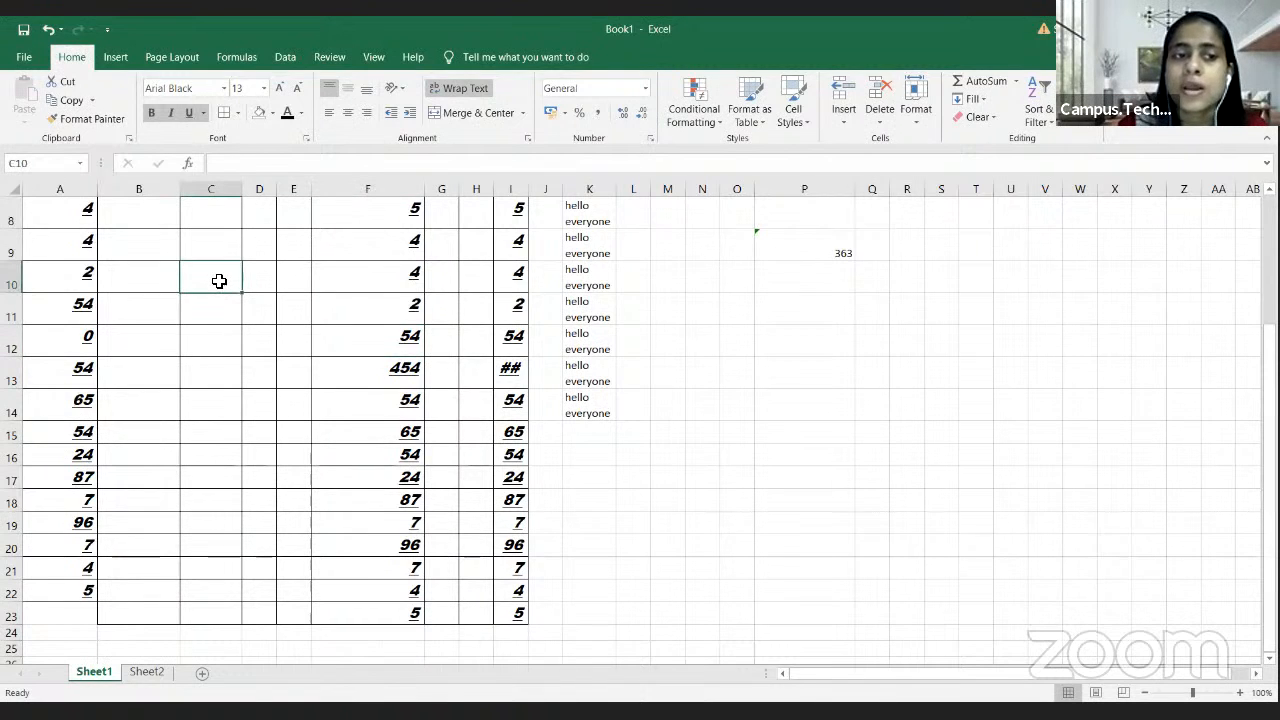